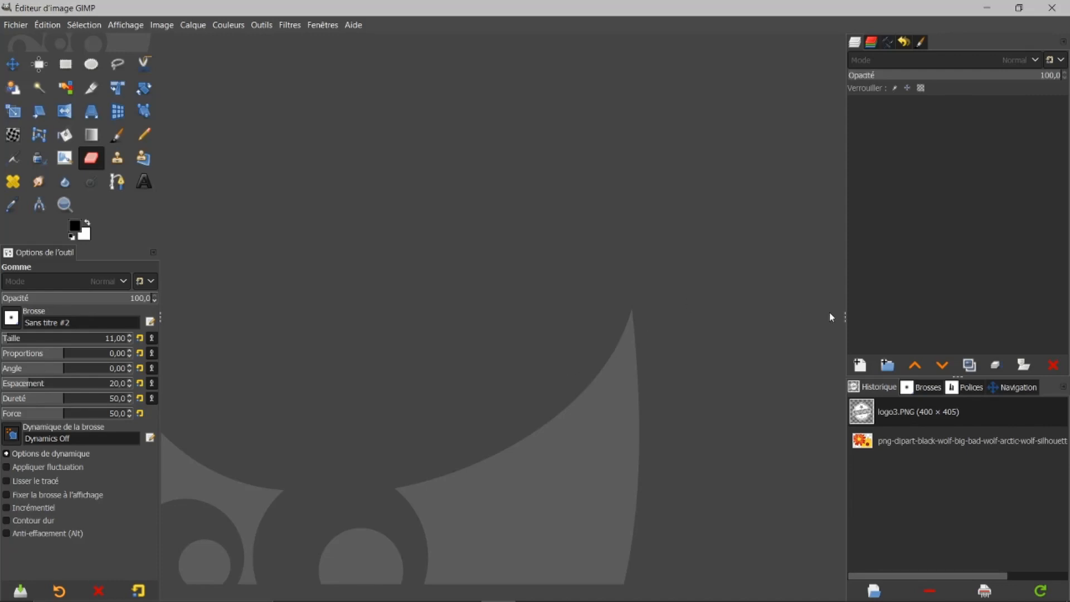
# - Open the recent logo3.PNG image and set up a new image 1000 px wide and 1000 px high
pyautogui.doubleClick(890, 416)
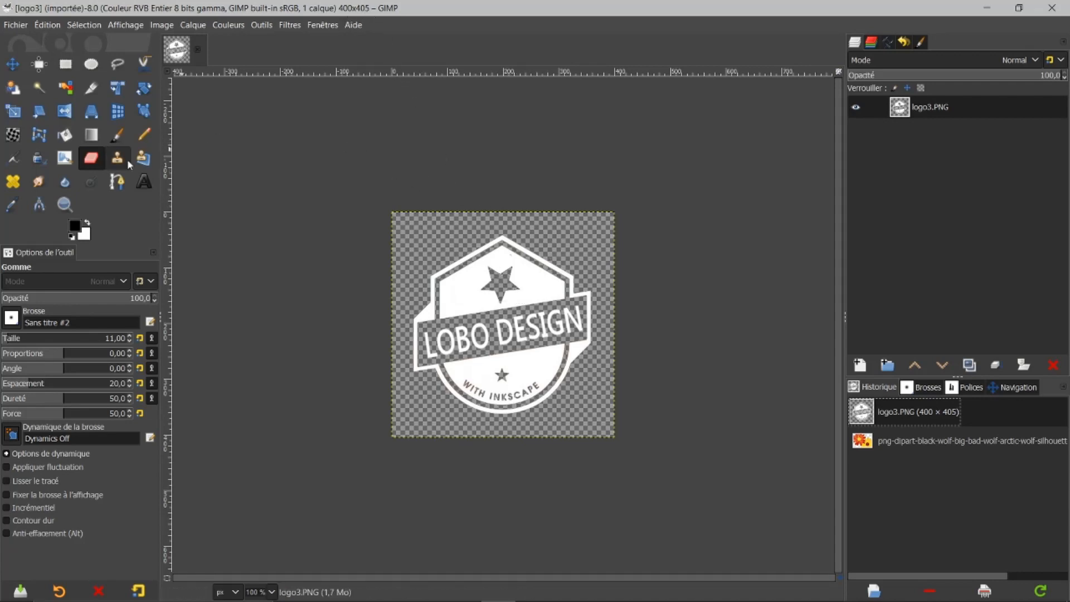
pyautogui.click(15, 25)
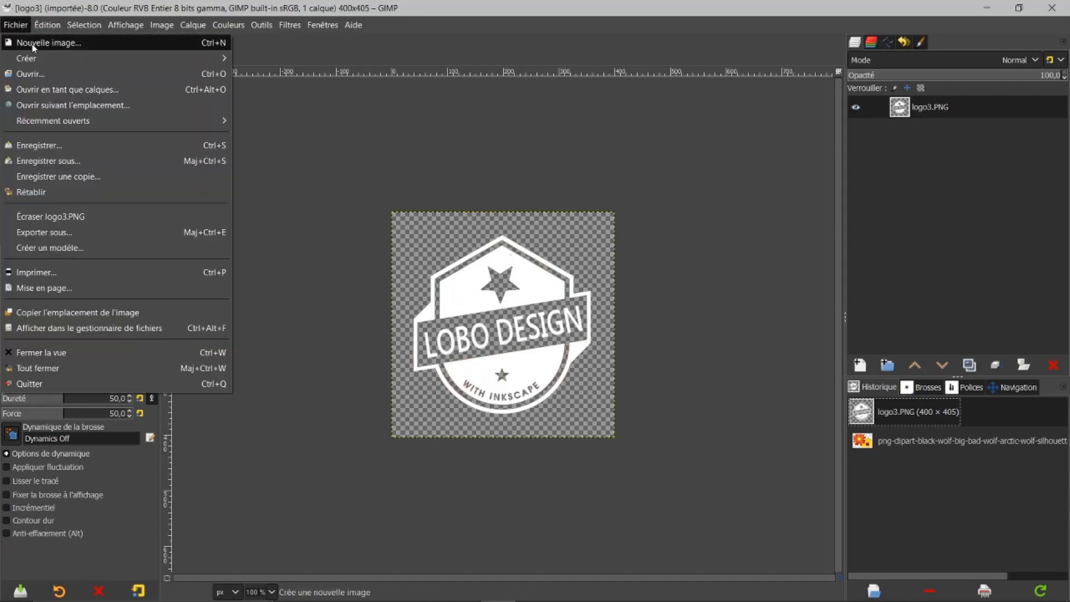
pyautogui.click(31, 42)
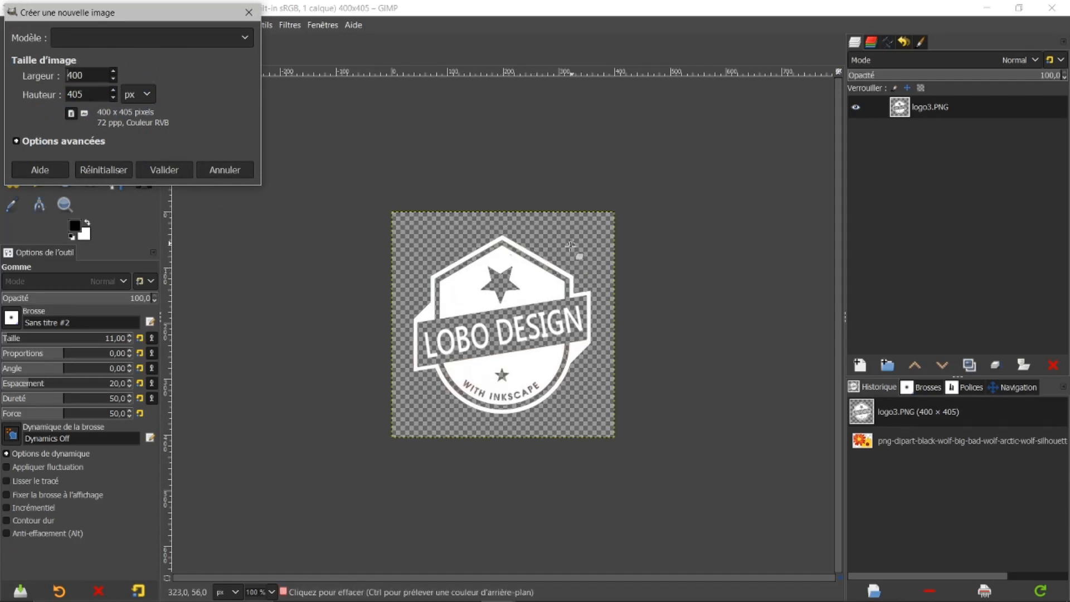
pyautogui.doubleClick(99, 75)
pyautogui.write('1000')
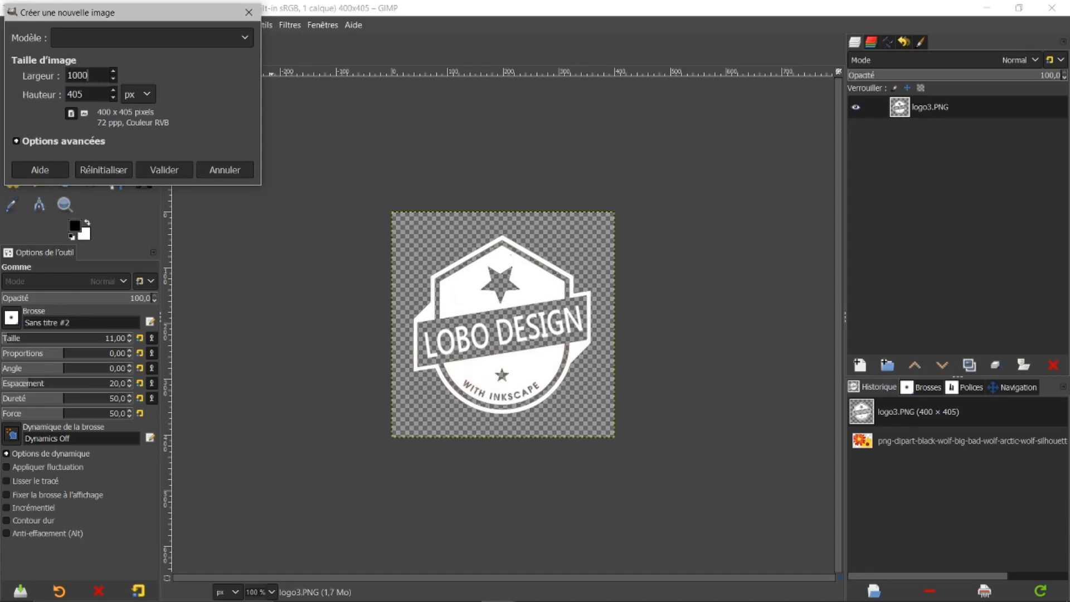
pyautogui.doubleClick(92, 95)
pyautogui.write('1000')
# - Set the new image's X and Y resolution to 300 pixels/mm in the advanced options and create the image
pyautogui.click(17, 140)
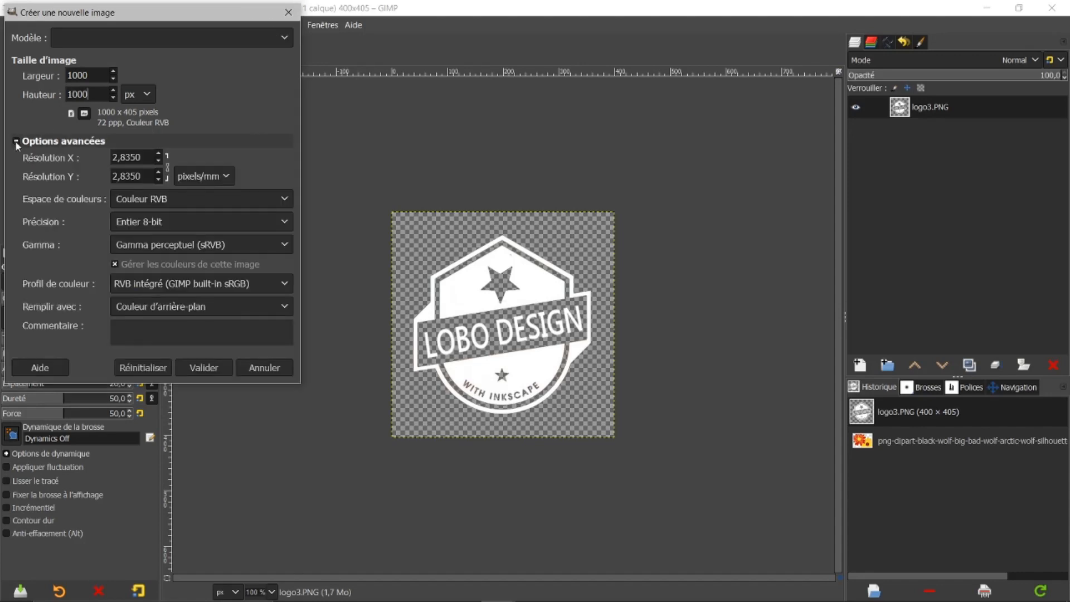
pyautogui.click(146, 158)
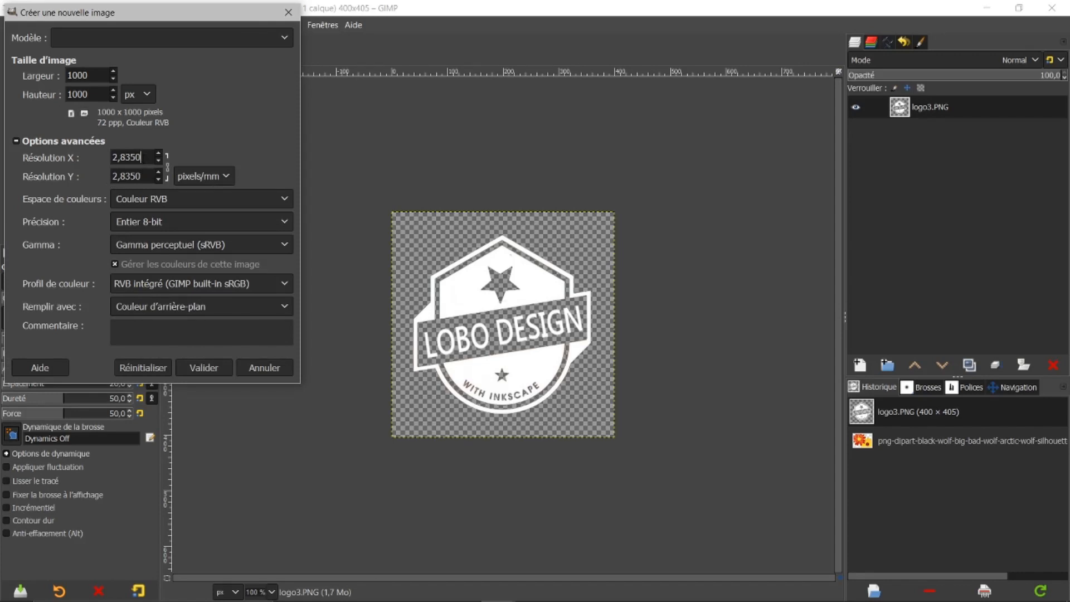
pyautogui.doubleClick(146, 158)
pyautogui.write('300')
pyautogui.press('Tab')
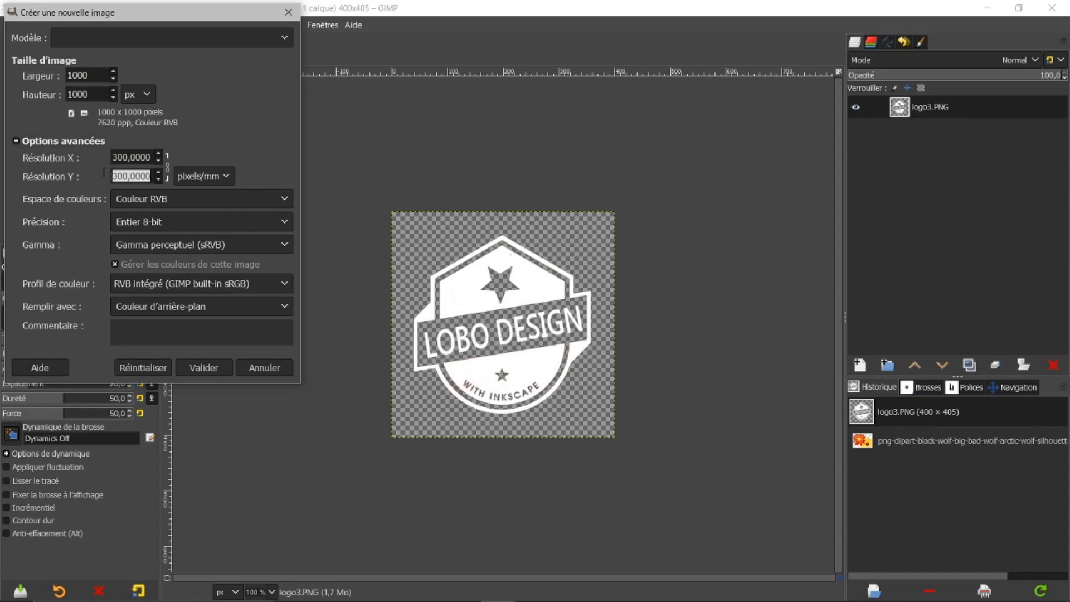
pyautogui.click(216, 142)
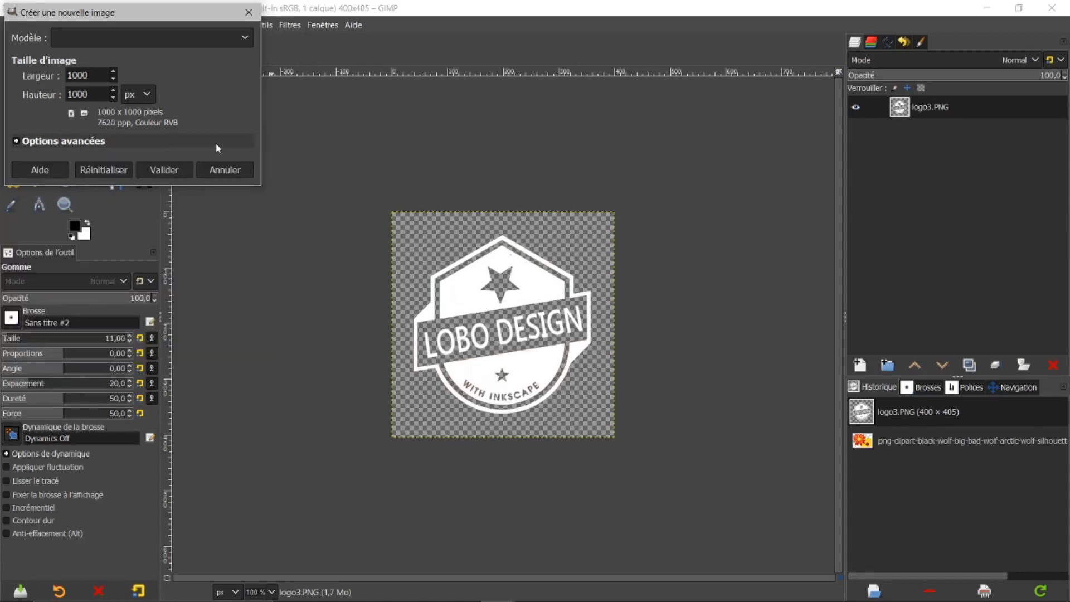
pyautogui.click(18, 141)
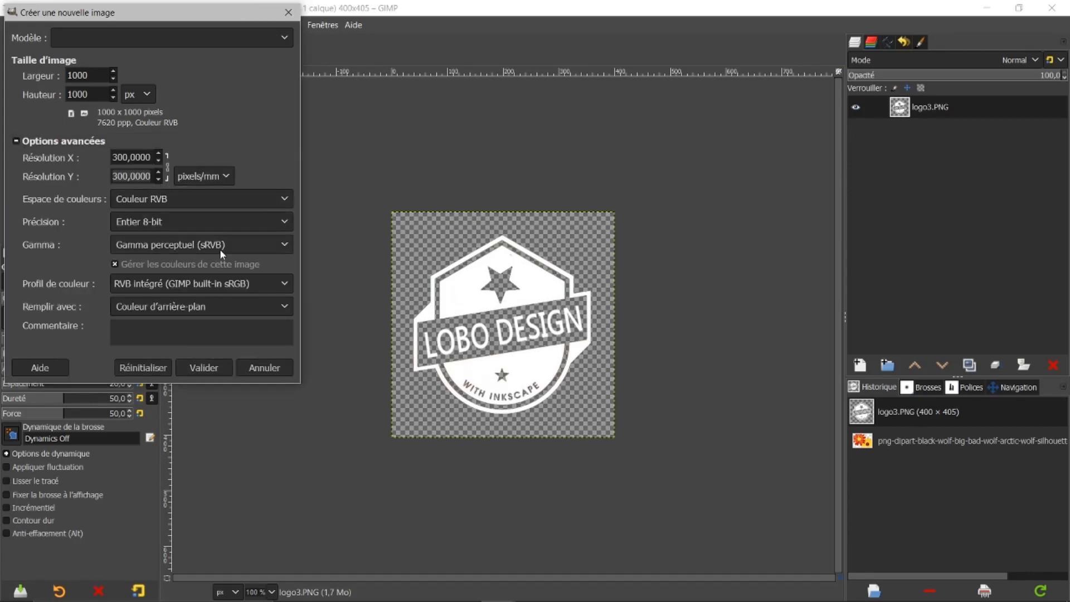
pyautogui.click(203, 368)
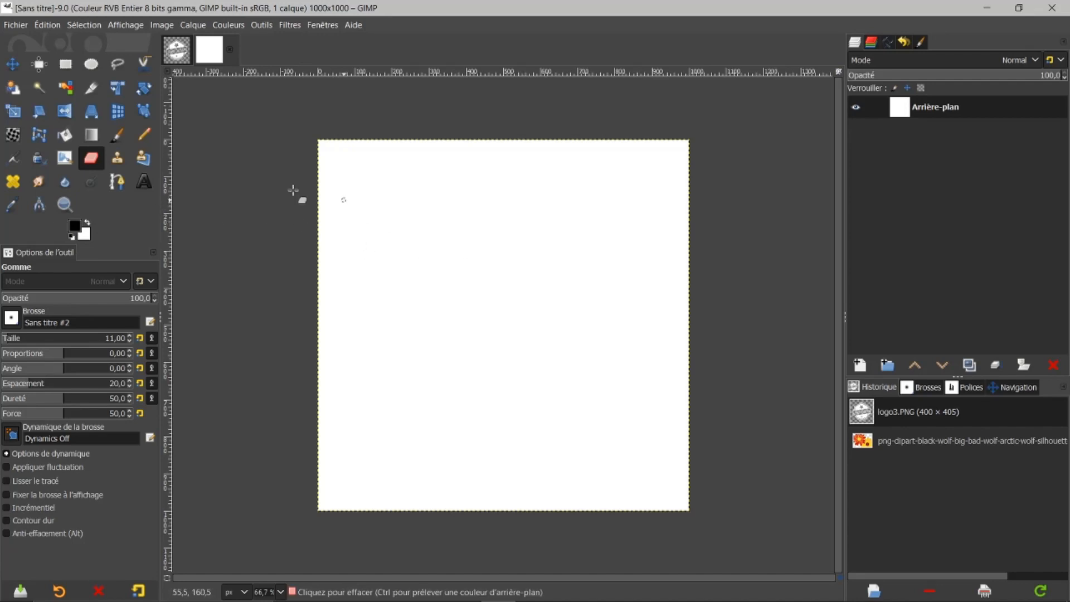
# - Activate the Bucket Fill tool and swap the foreground and background colours so that black is the foreground
pyautogui.click(68, 141)
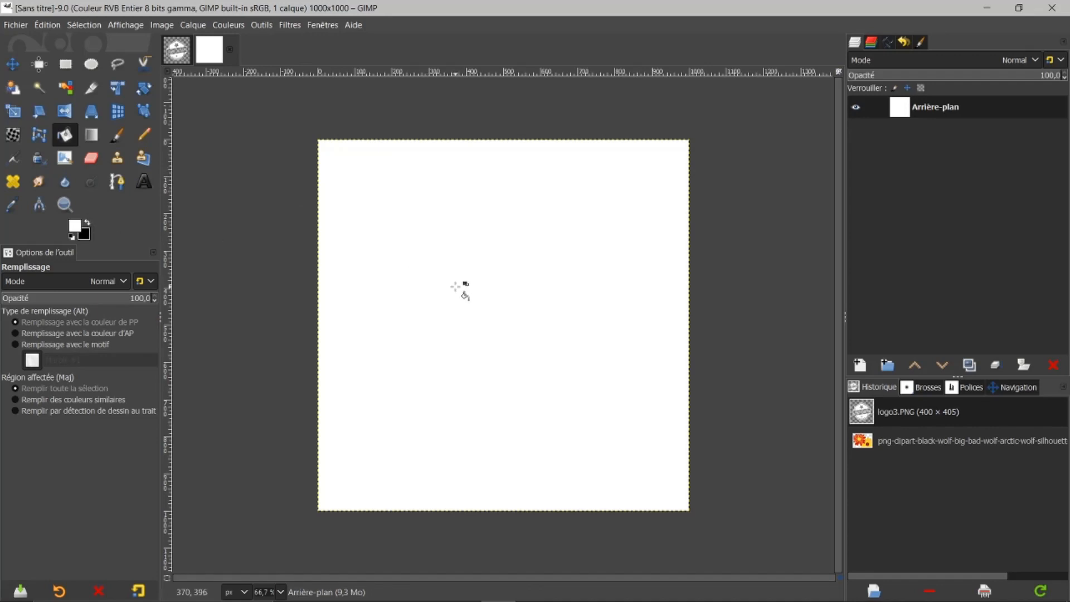
pyautogui.click(87, 222)
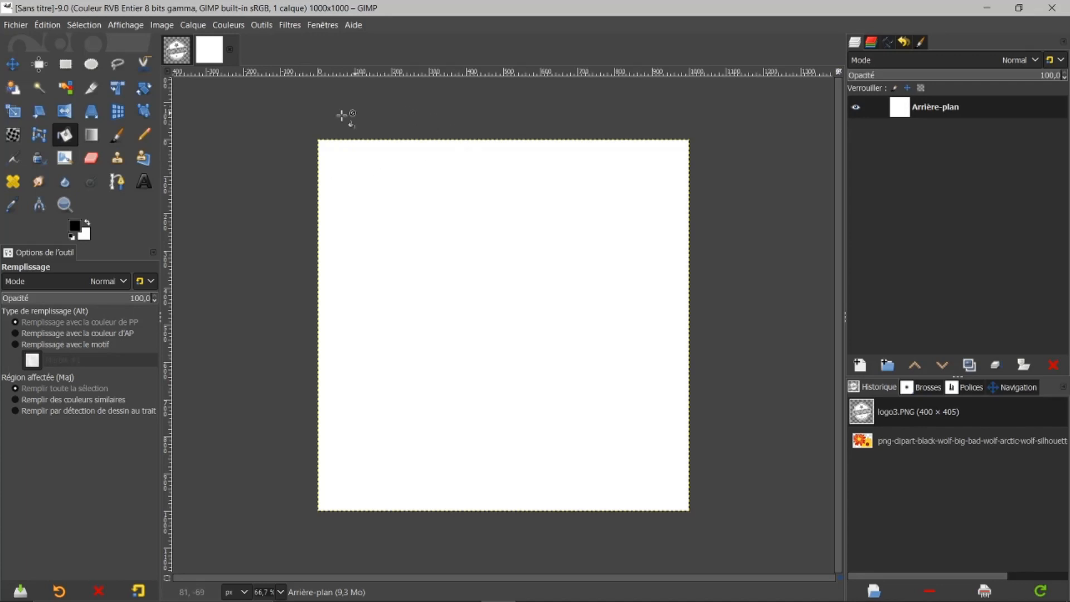
pyautogui.click(160, 26)
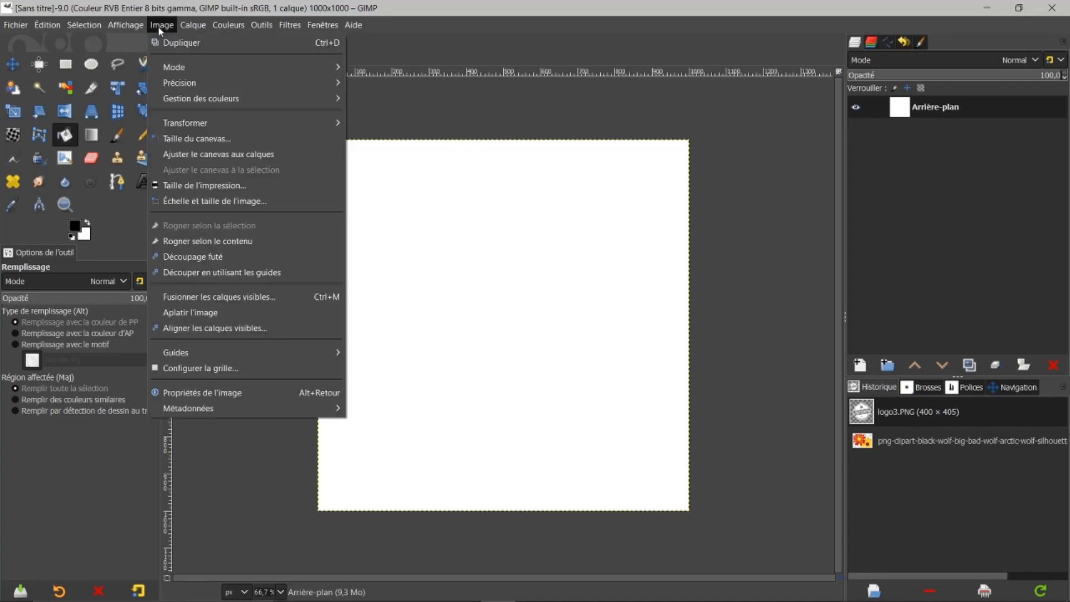
pyautogui.moveTo(219, 353)
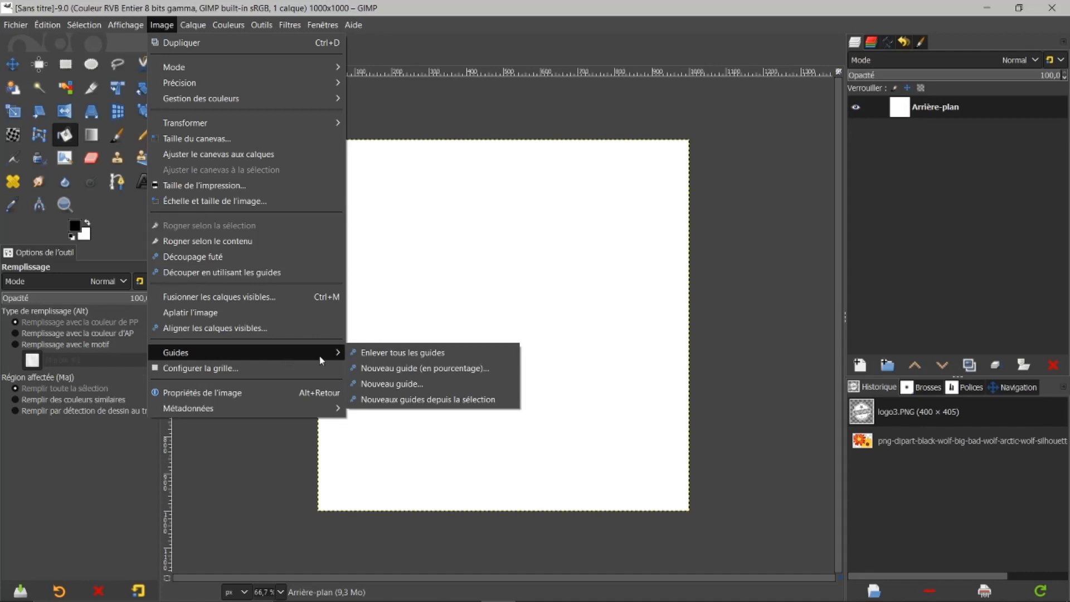
pyautogui.click(381, 370)
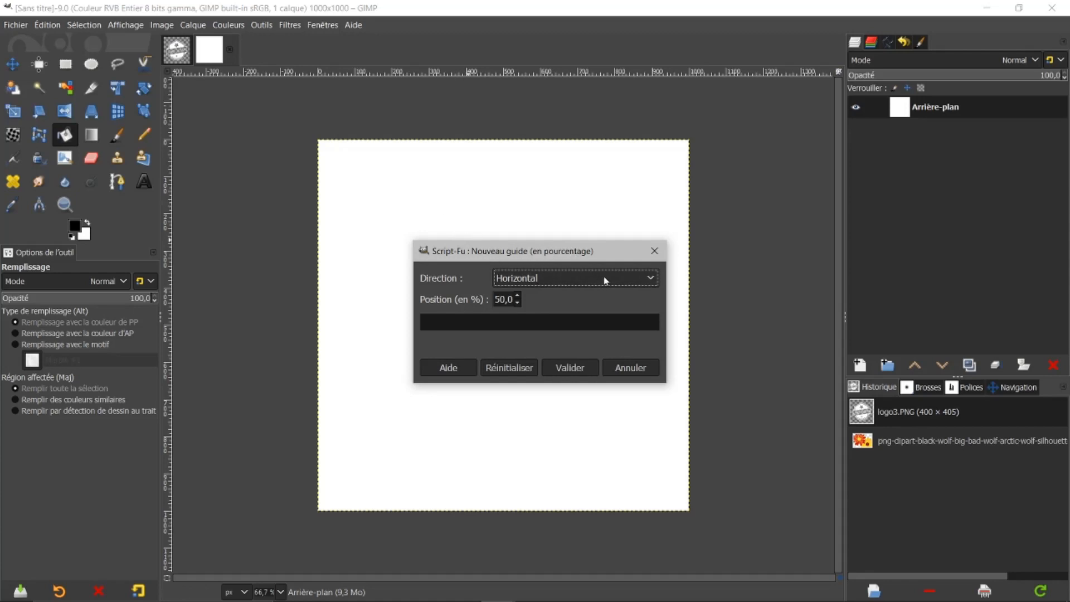
pyautogui.click(644, 280)
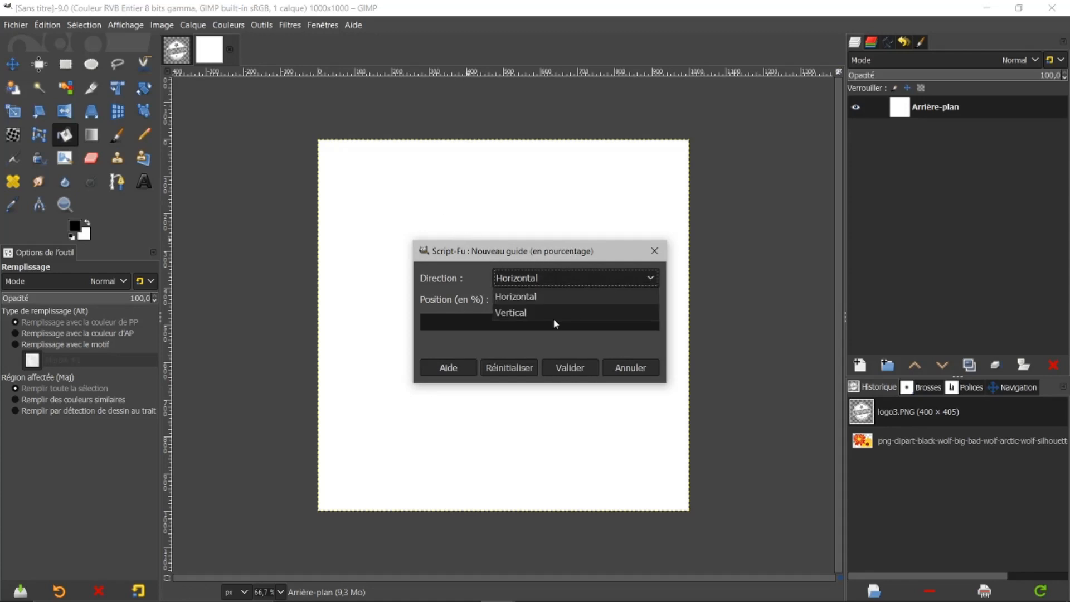
pyautogui.click(629, 373)
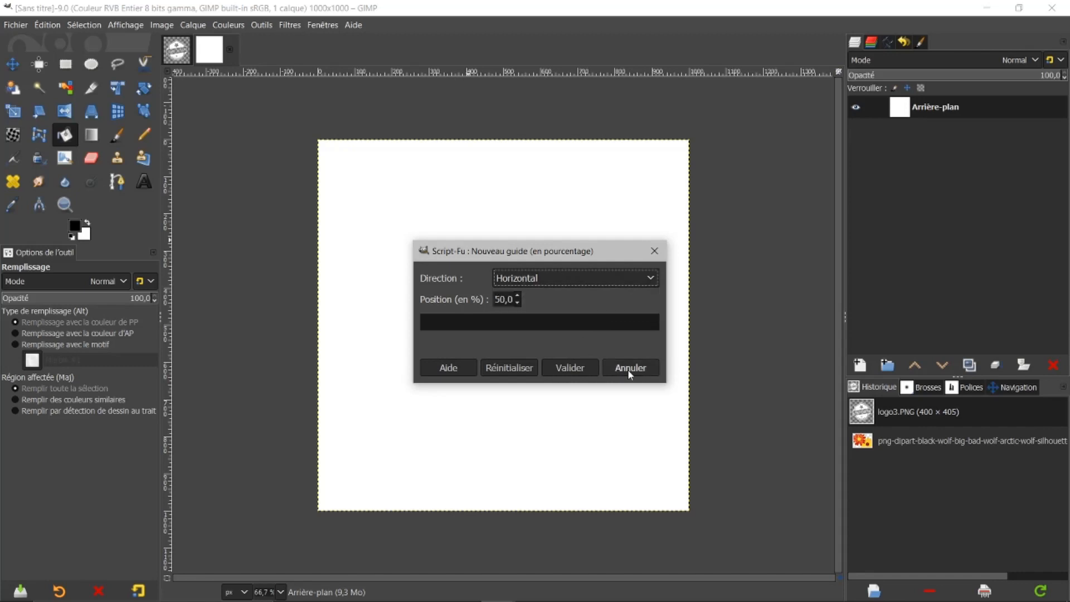
pyautogui.click(628, 368)
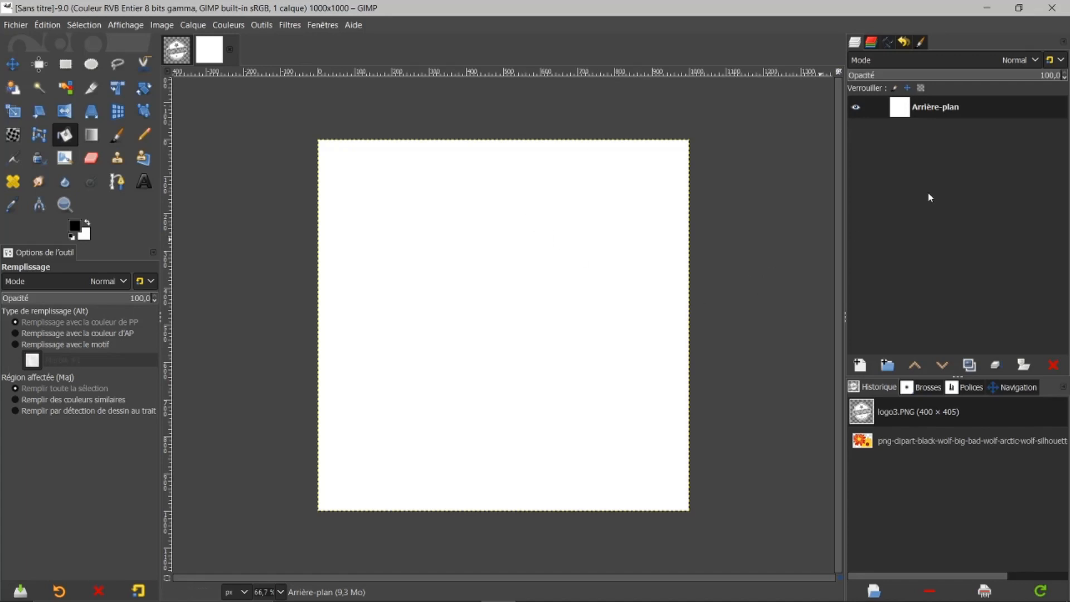
# - Add a new transparent layer of 1000 × 1000 px above the background
pyautogui.click(860, 365)
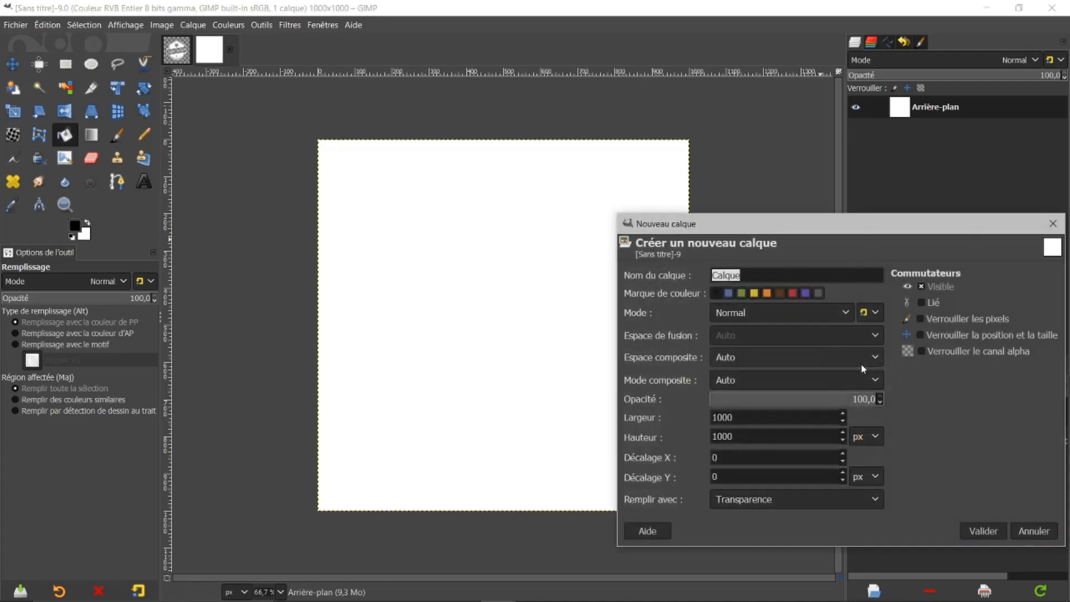
pyautogui.click(984, 531)
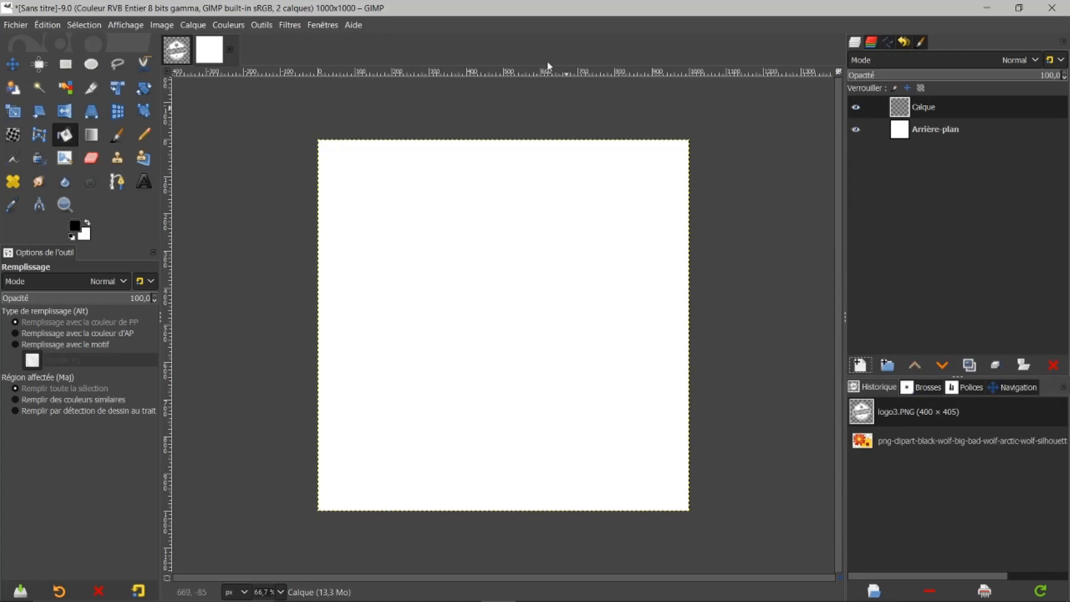
# - Render a black grid pattern on the new layer with 100 px cell width and height and 3 px line thickness
pyautogui.click(288, 26)
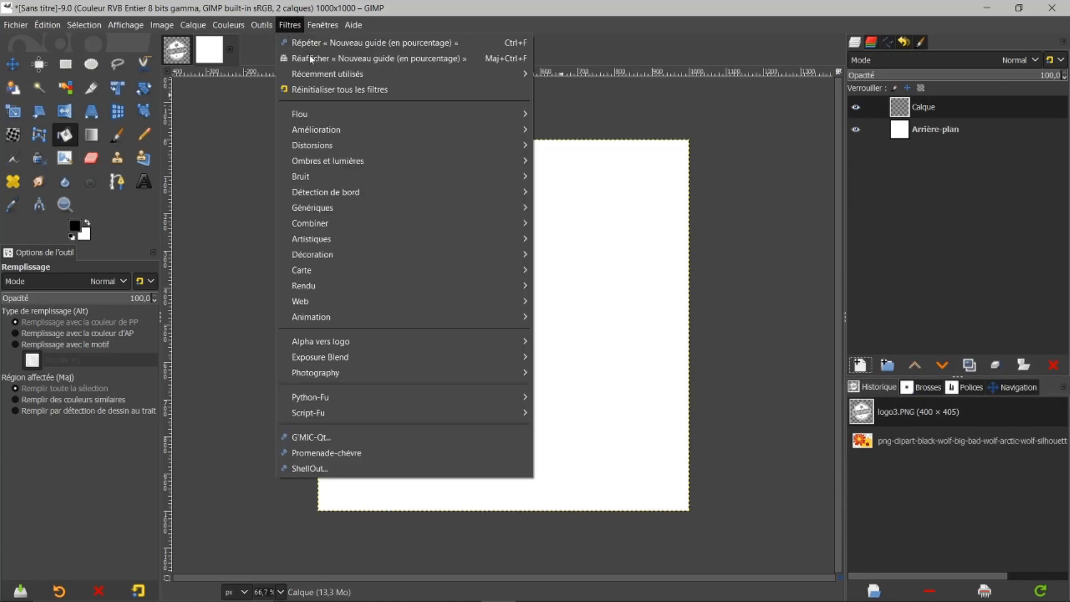
pyautogui.moveTo(506, 286)
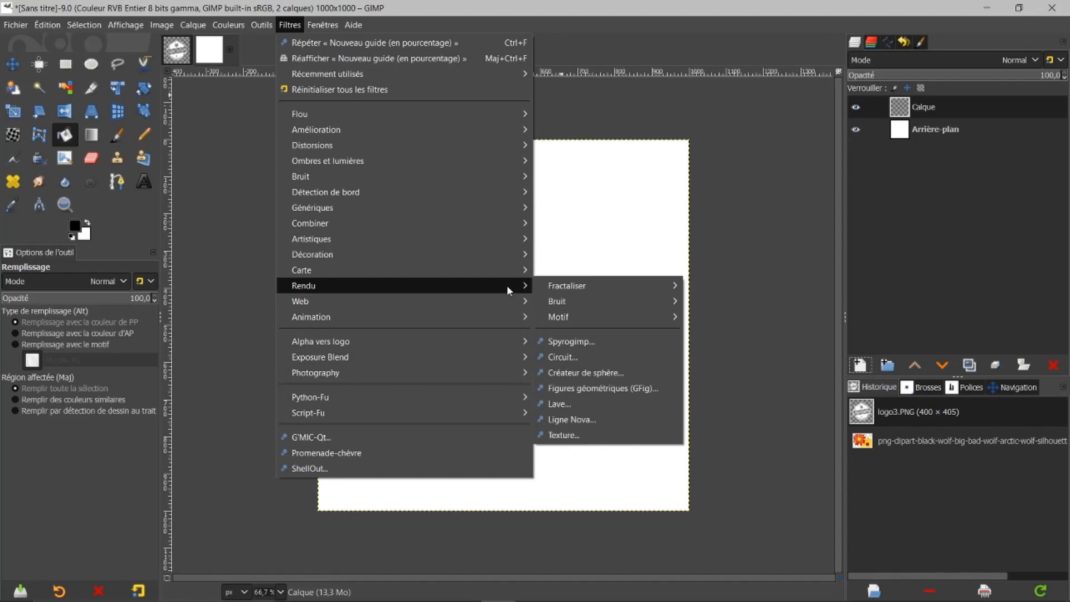
pyautogui.moveTo(615, 317)
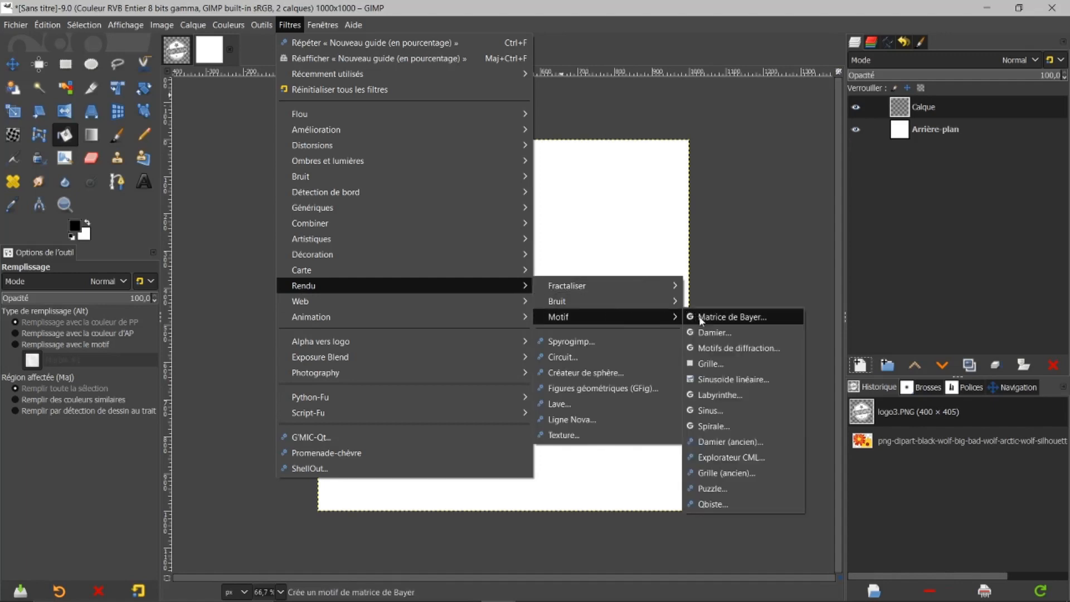
pyautogui.click(711, 366)
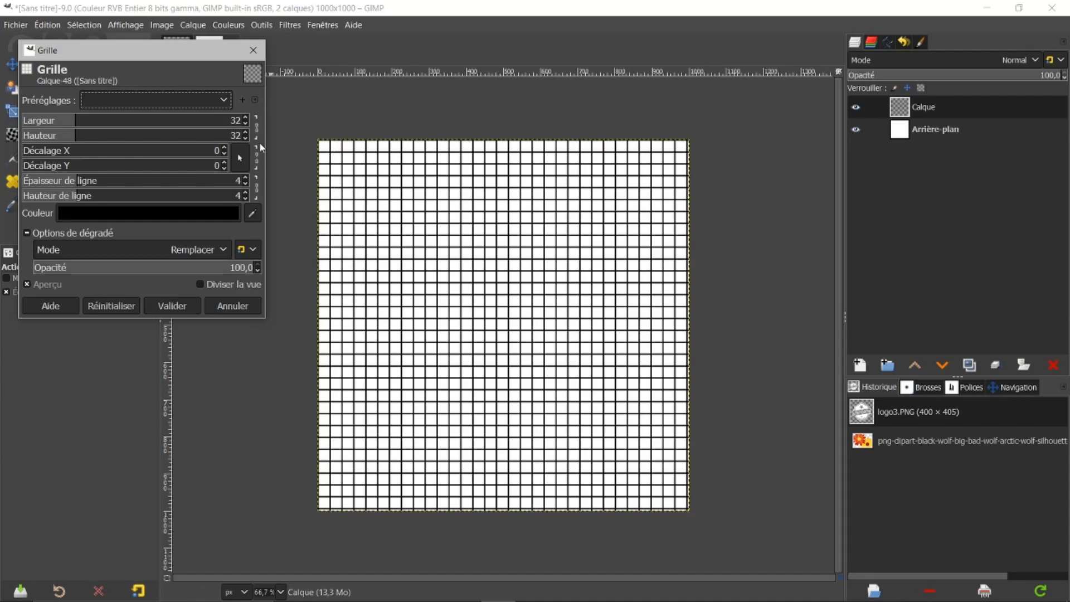
pyautogui.click(246, 117)
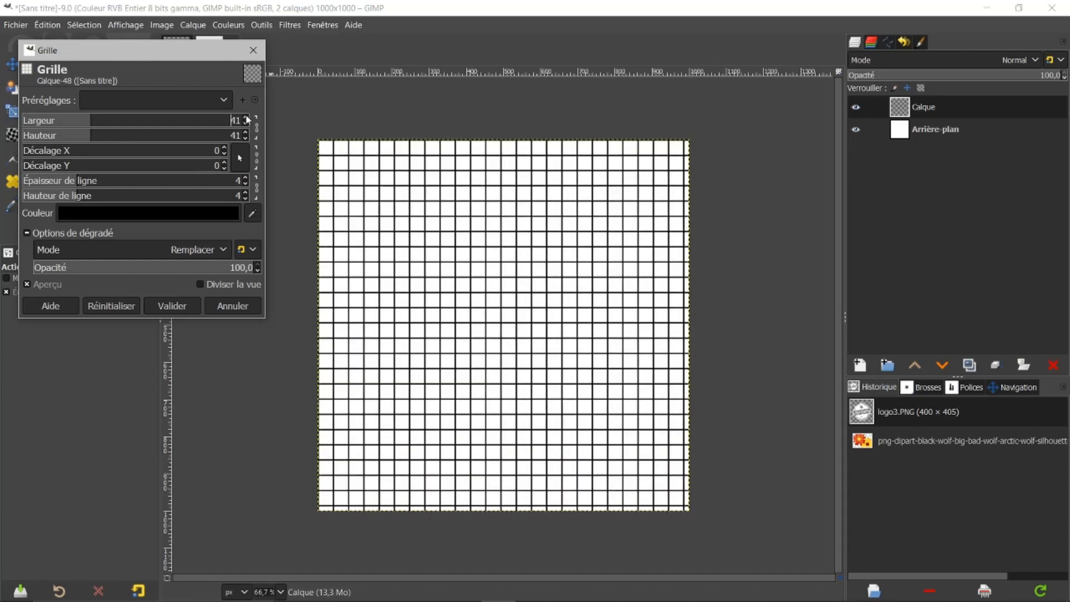
pyautogui.click(247, 117)
pyautogui.click(246, 120)
pyautogui.click(246, 119)
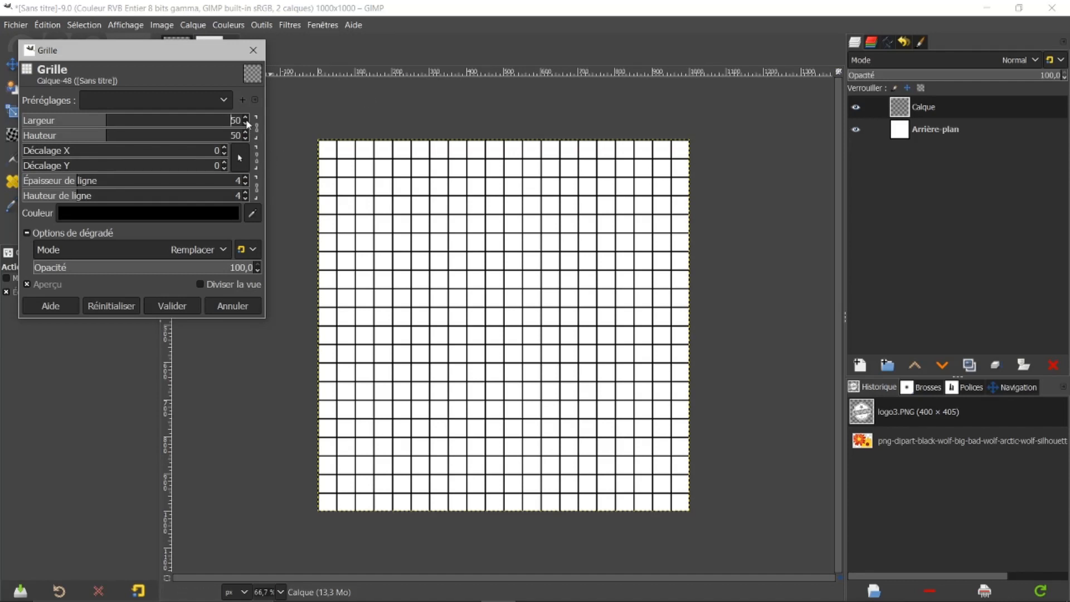
pyautogui.moveTo(246, 120); pyautogui.dragTo(247, 120)
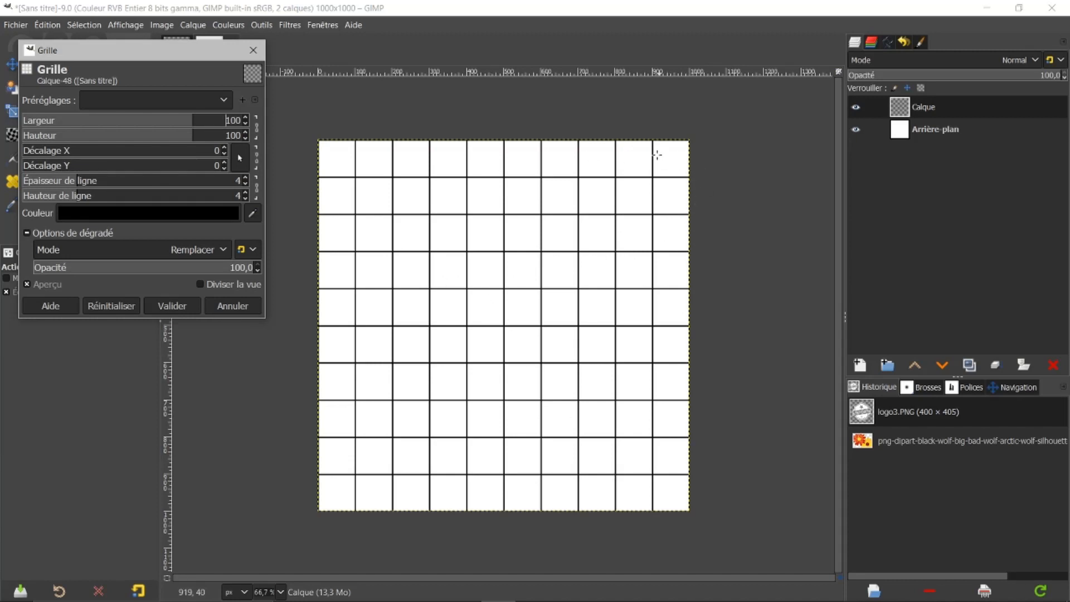
pyautogui.click(246, 182)
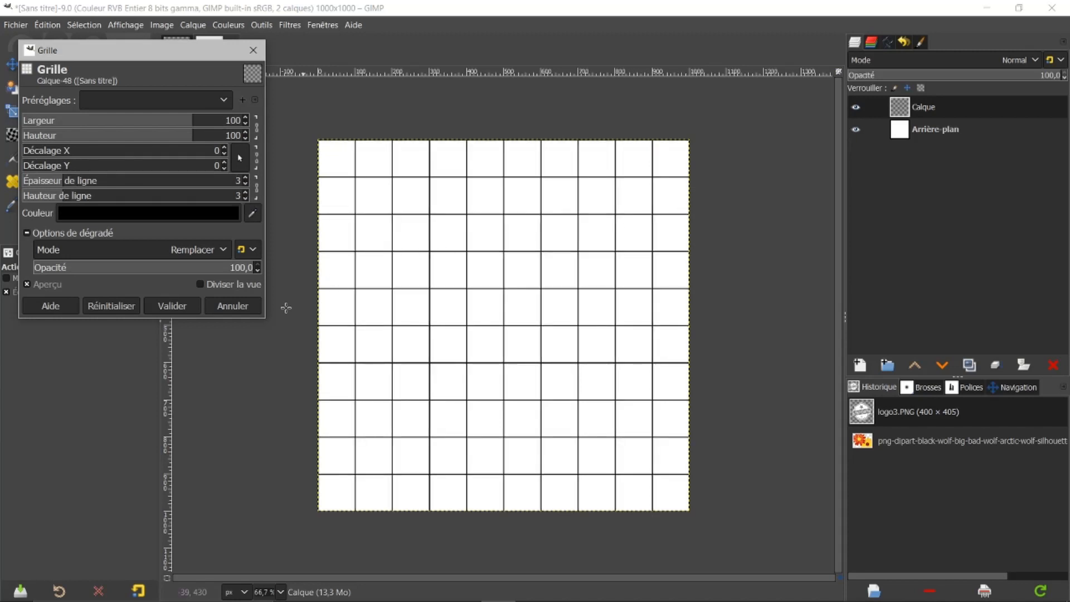
pyautogui.click(190, 308)
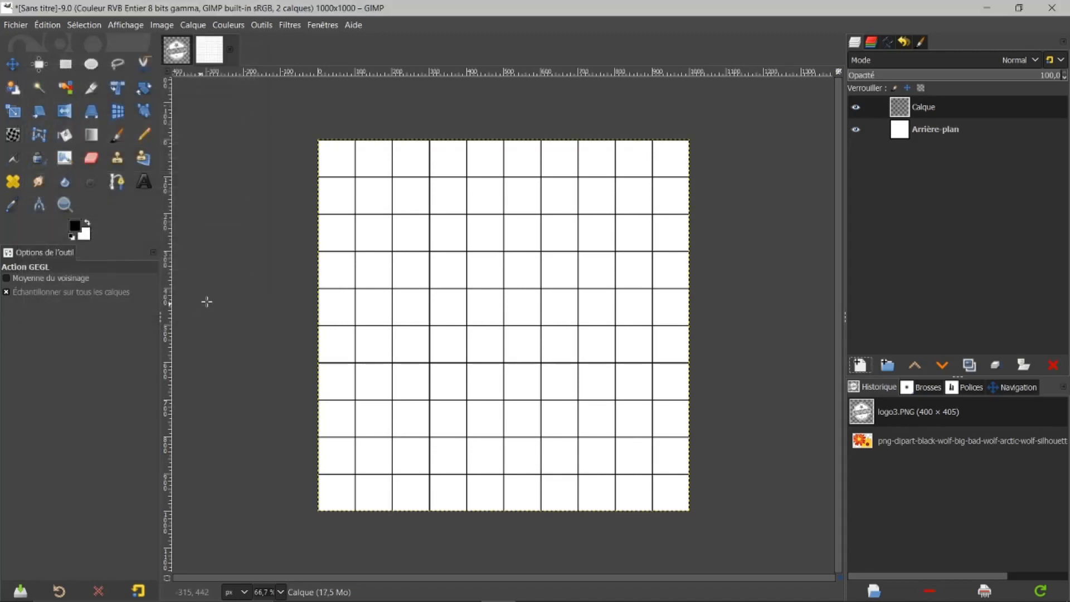
# - Rename the grid layer as grille
pyautogui.doubleClick(935, 109)
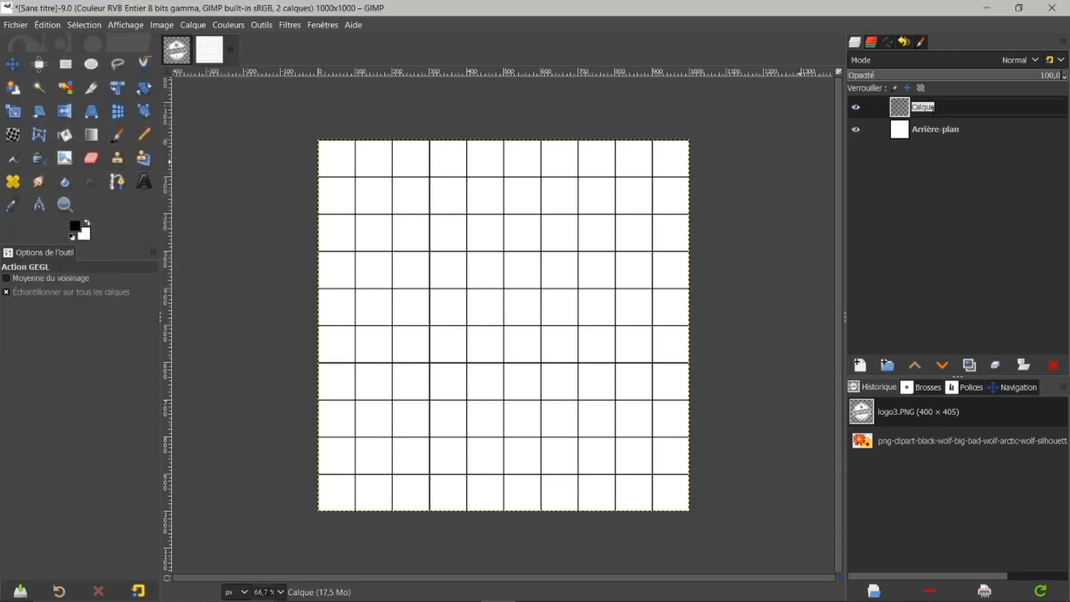
pyautogui.write('grille')
pyautogui.press('Return')
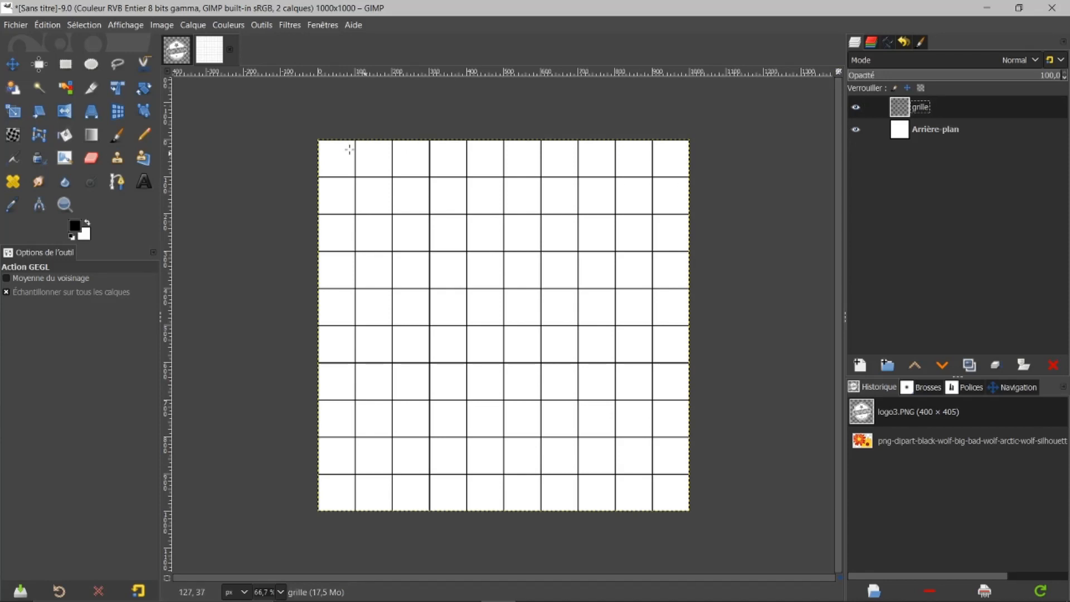
# - View the logo image, return to the grid image and activate the Move tool
pyautogui.click(177, 49)
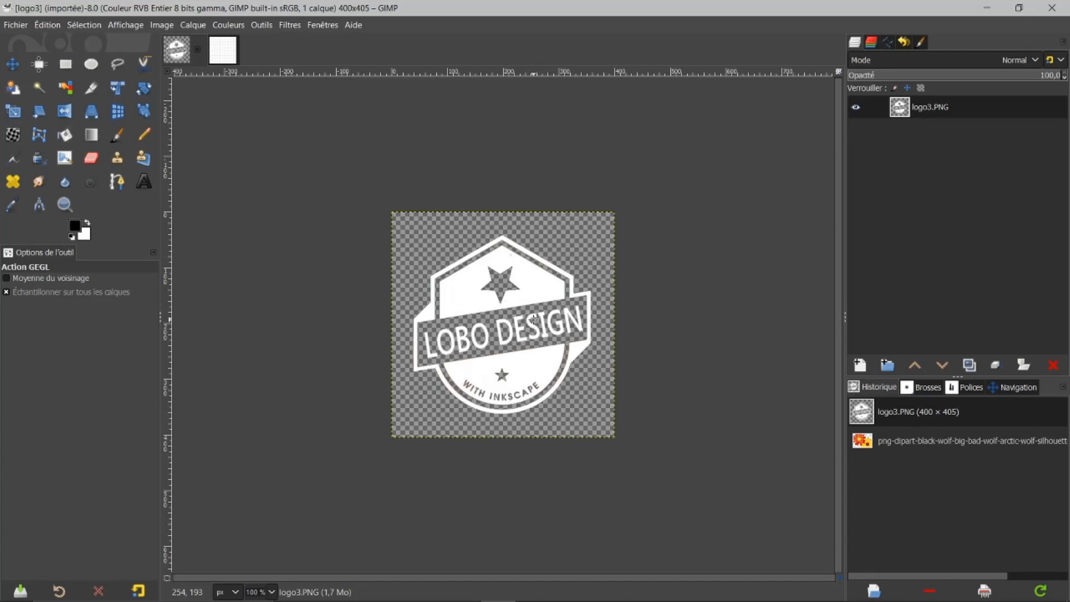
pyautogui.click(226, 53)
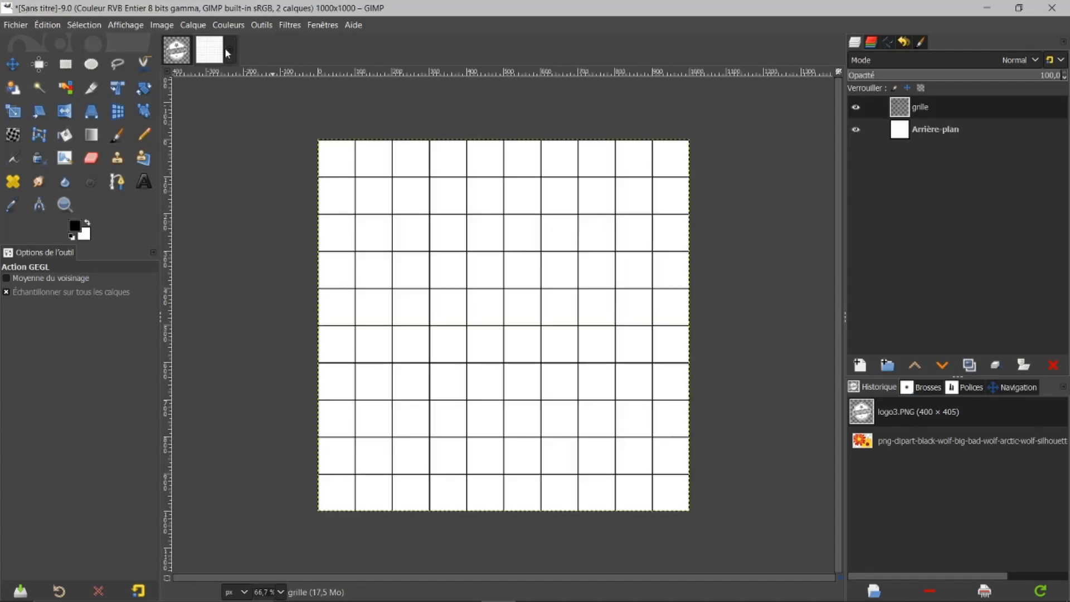
pyautogui.click(65, 66)
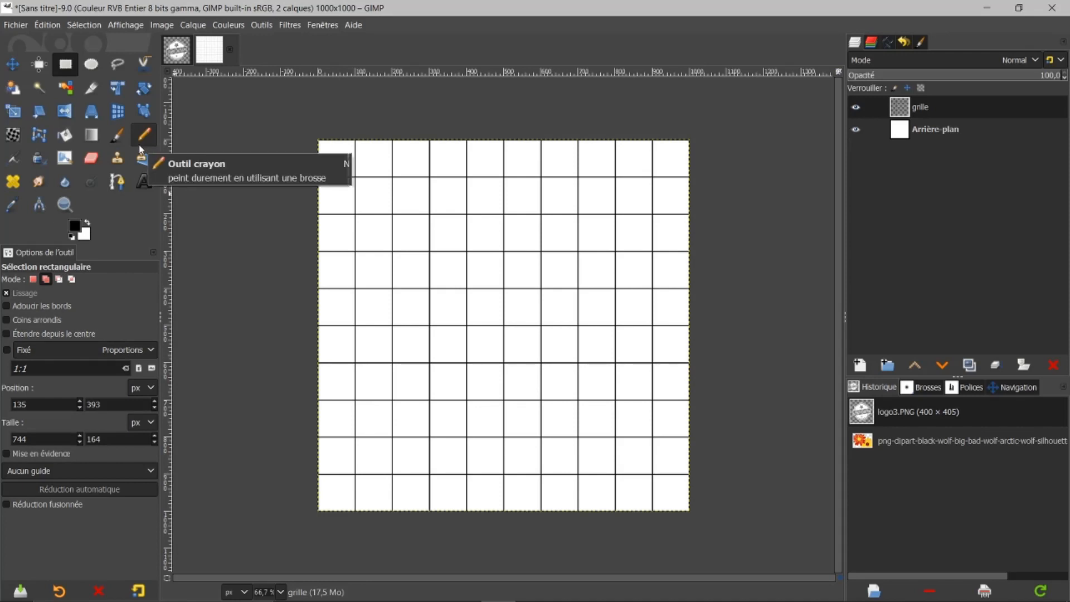
pyautogui.click(12, 65)
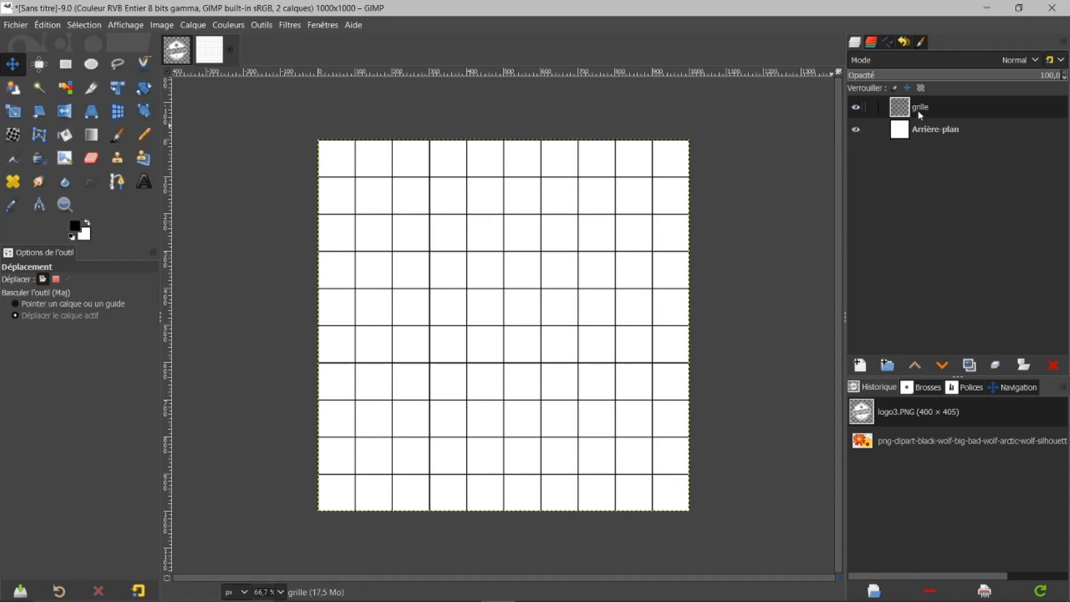
# - Add a new transparent layer above the grille layer
pyautogui.click(860, 365)
pyautogui.click(970, 527)
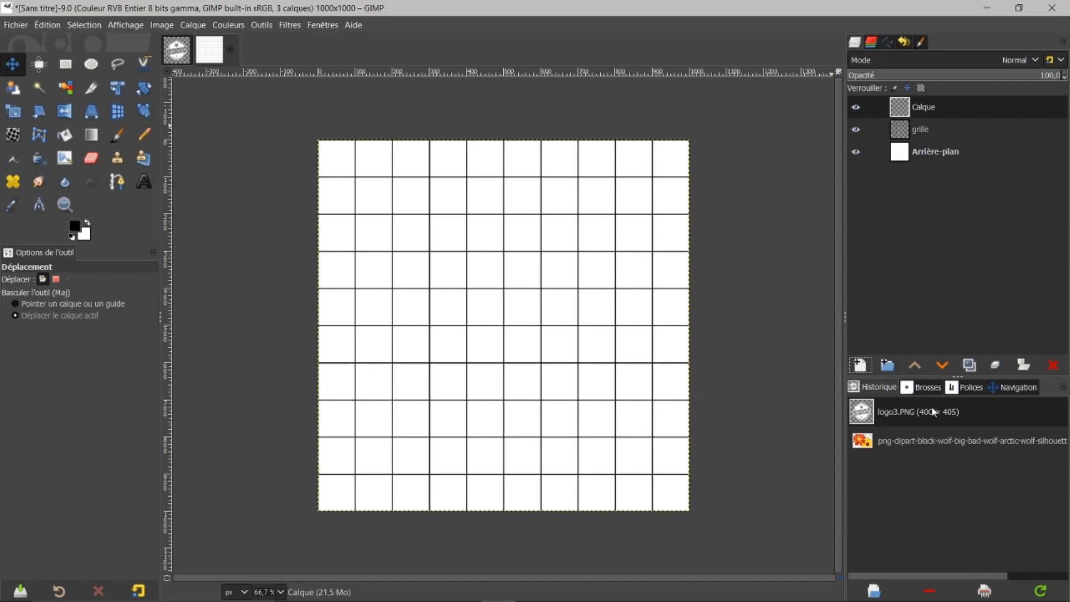
# - Show the brushes list and look at which dockable dialogs can be added as tabs
pyautogui.click(930, 388)
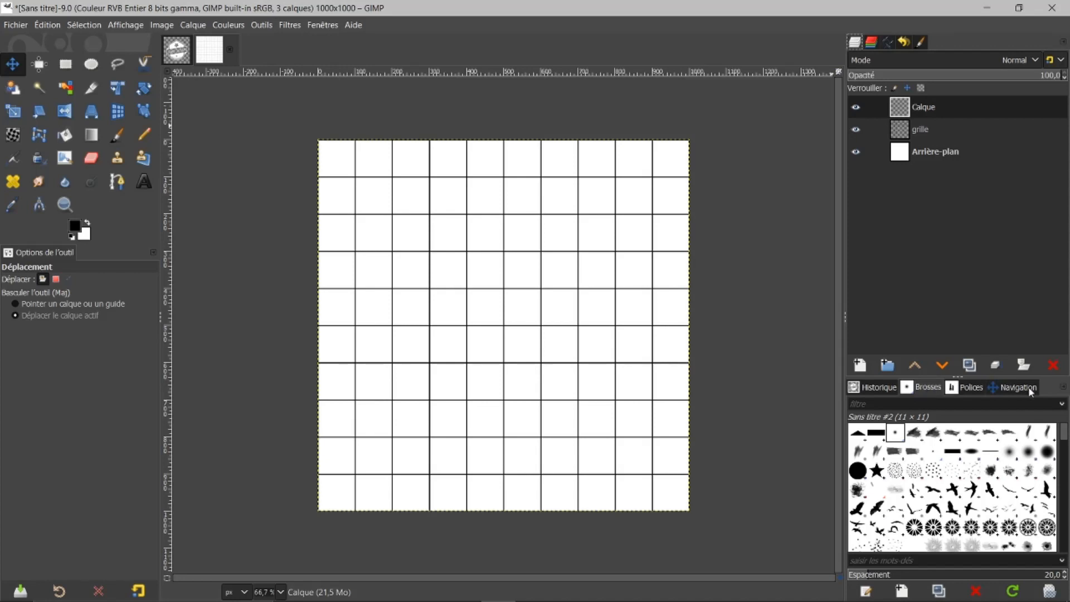
pyautogui.click(1063, 390)
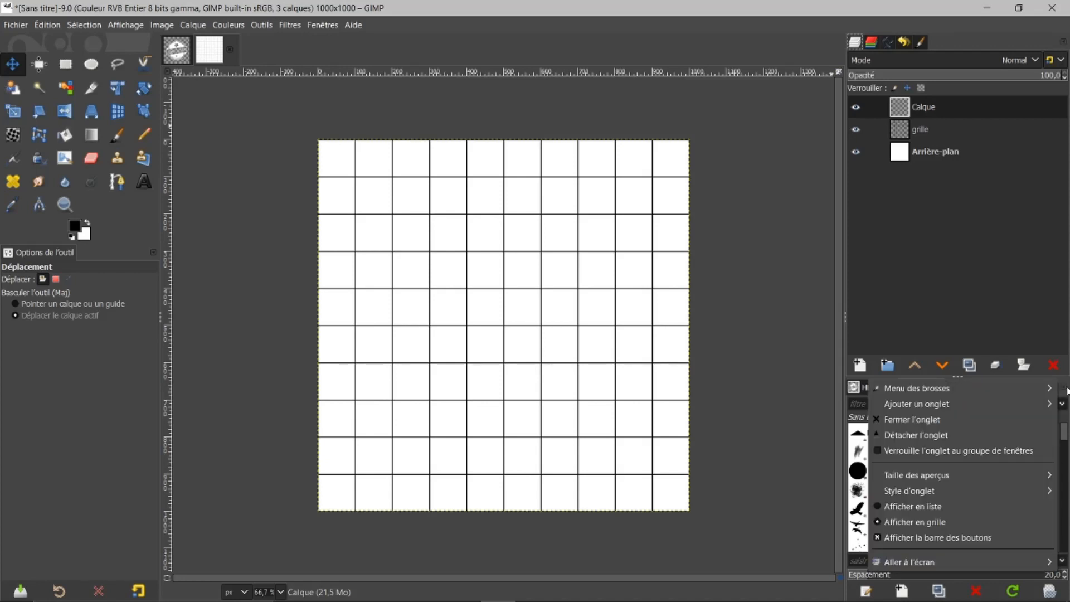
pyautogui.moveTo(965, 401)
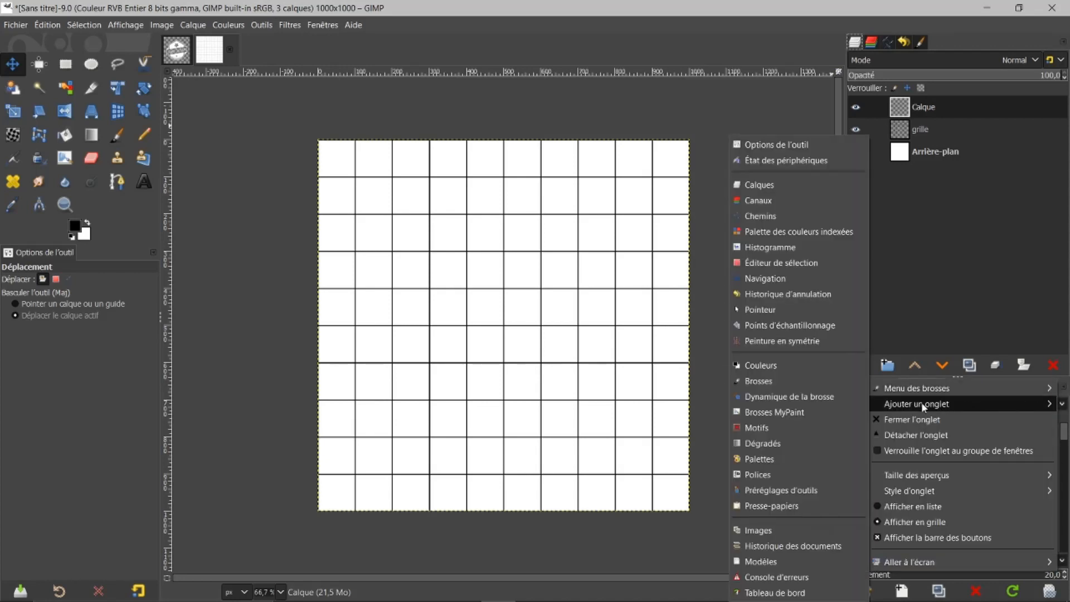
pyautogui.click(950, 293)
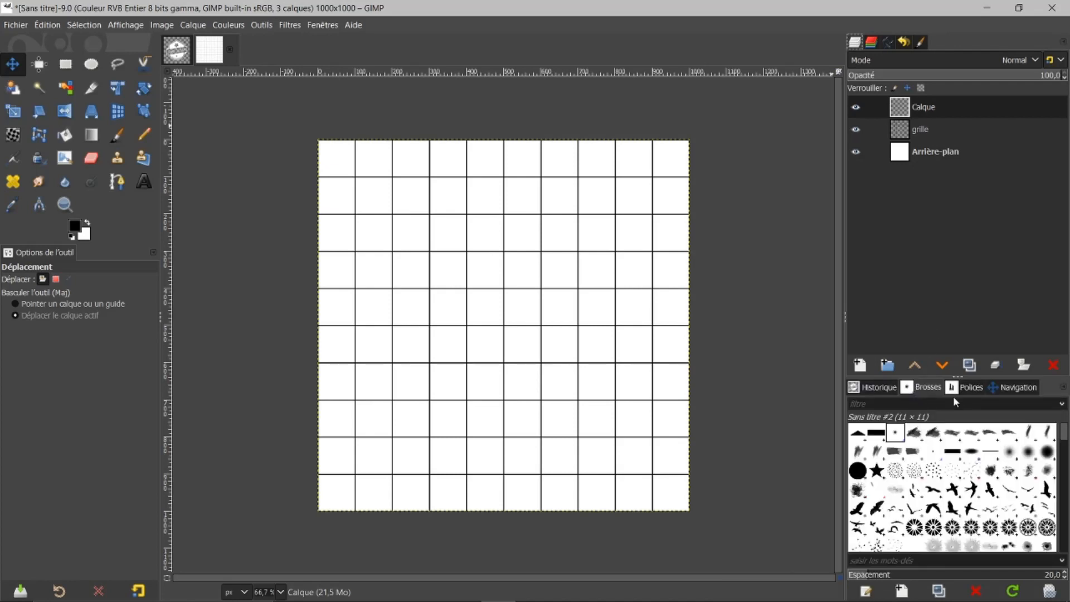
pyautogui.click(928, 389)
# - Activate the Paintbrush tool and look at its list of available brushes without changing the brush
pyautogui.click(117, 134)
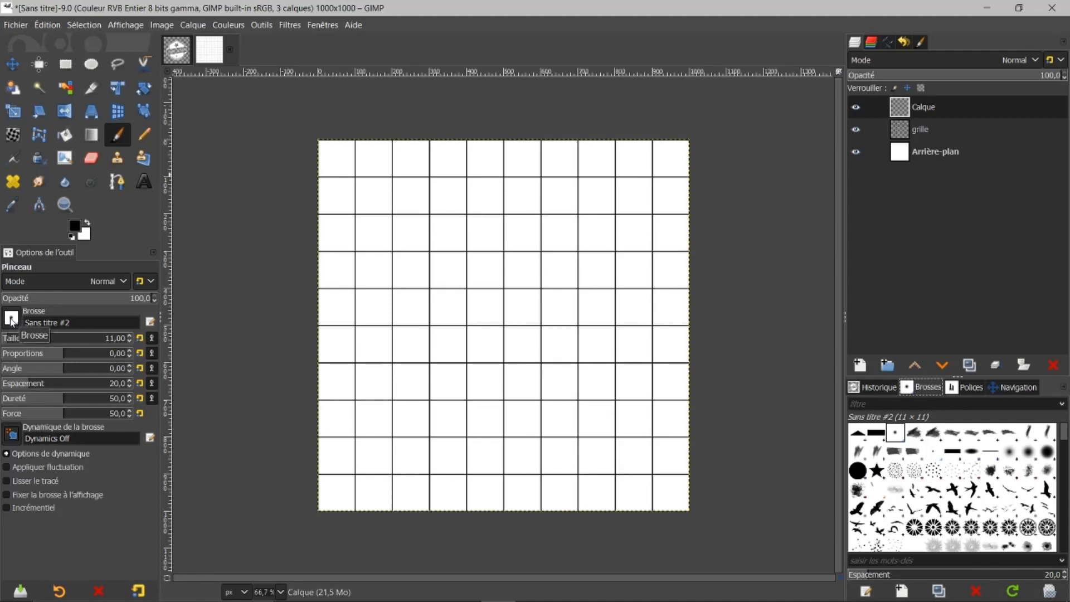
pyautogui.click(11, 320)
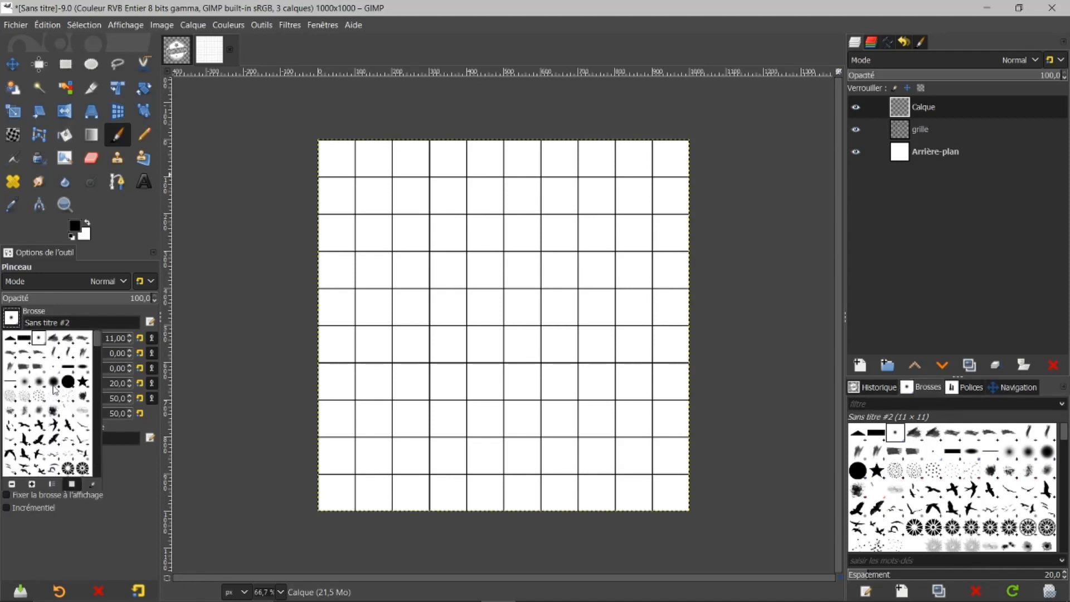
pyautogui.click(12, 320)
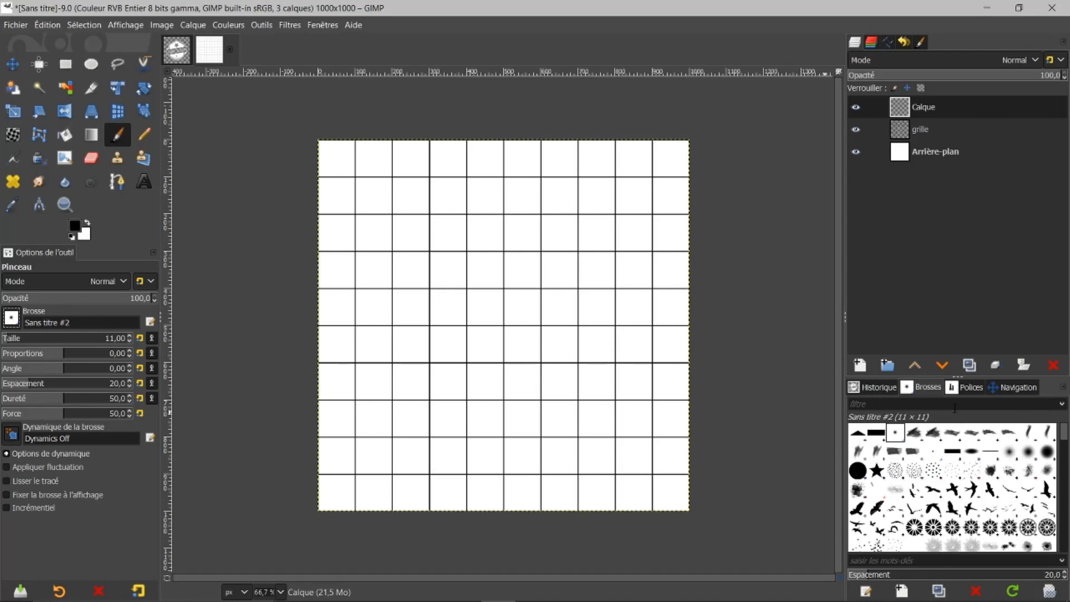
pyautogui.click(1012, 387)
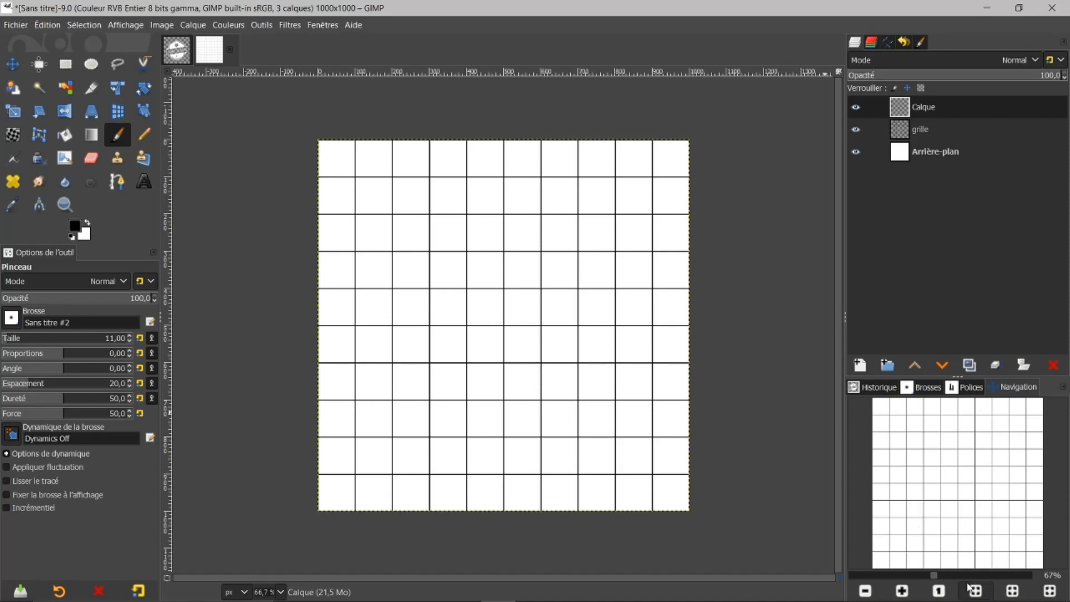
pyautogui.click(879, 387)
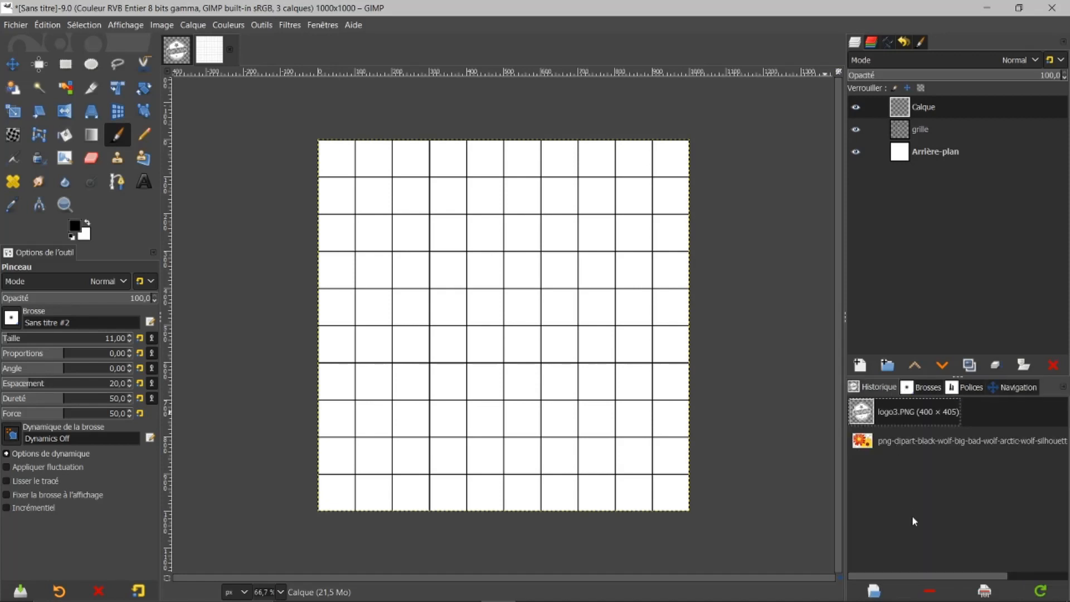
pyautogui.click(969, 387)
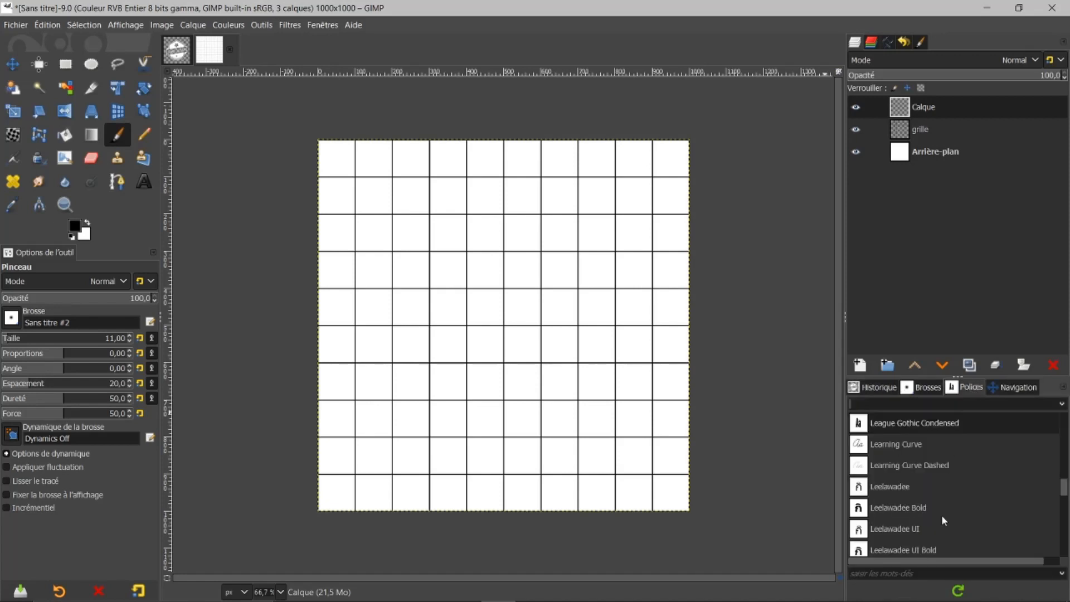
# - Create a new brush with a square shape, a radius of 130.3 and a hardness of 1.00
pyautogui.click(929, 389)
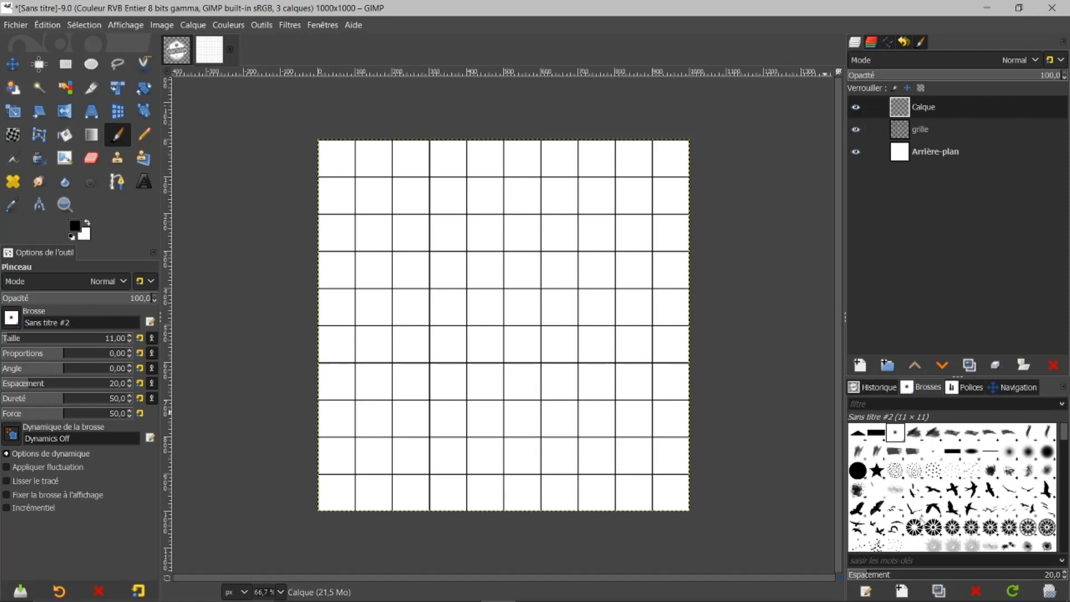
pyautogui.click(902, 591)
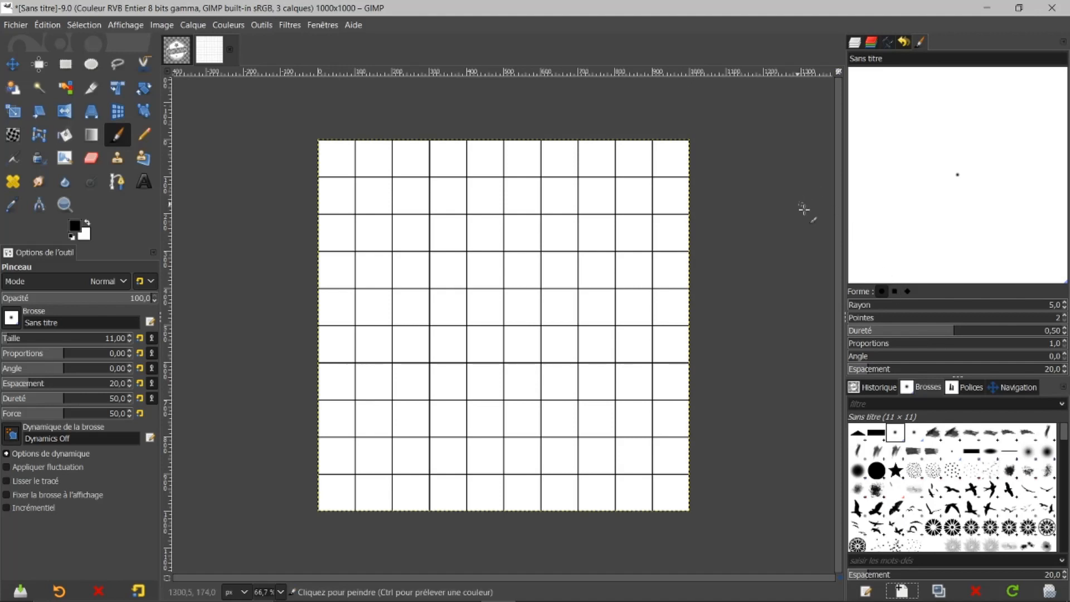
pyautogui.click(893, 289)
pyautogui.moveTo(860, 306); pyautogui.dragTo(875, 304)
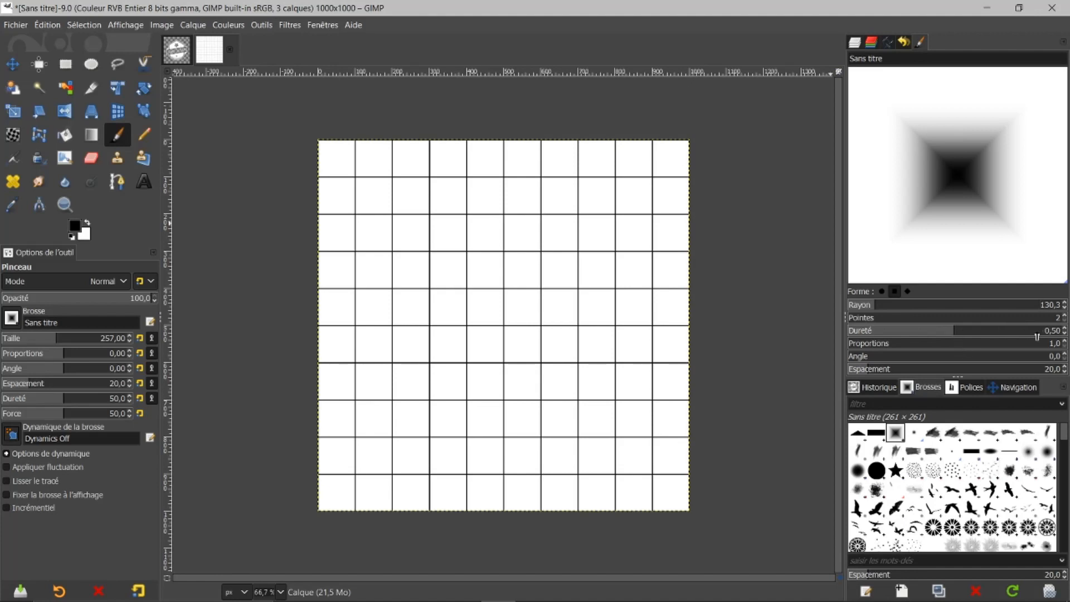
pyautogui.moveTo(955, 332); pyautogui.dragTo(1068, 319)
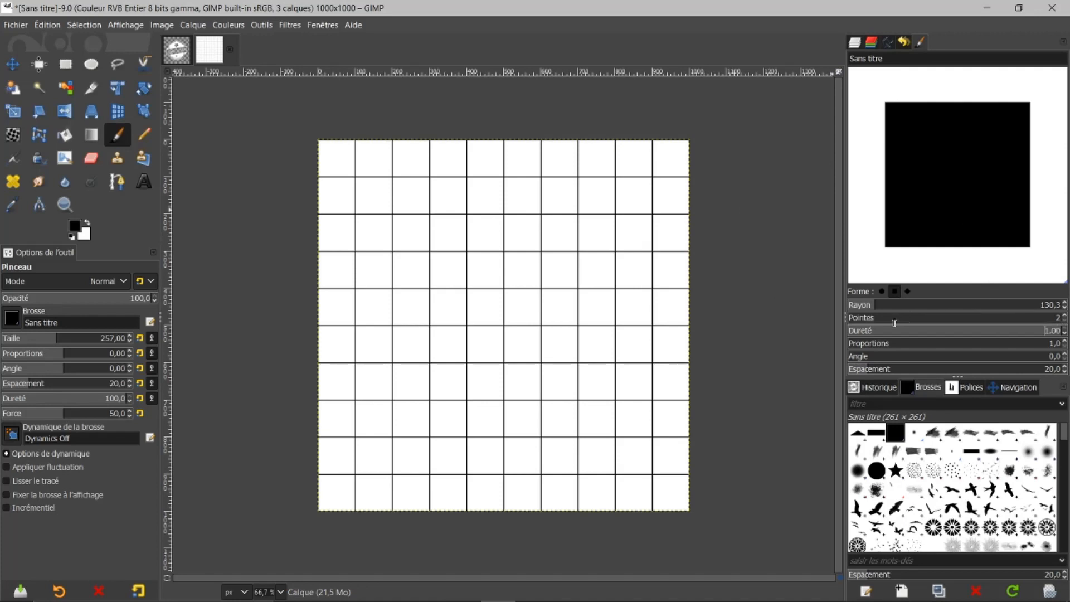
# - Set the new brush's number of spikes to 6 to make it a hexagon
pyautogui.click(1064, 316)
pyautogui.click(1065, 316)
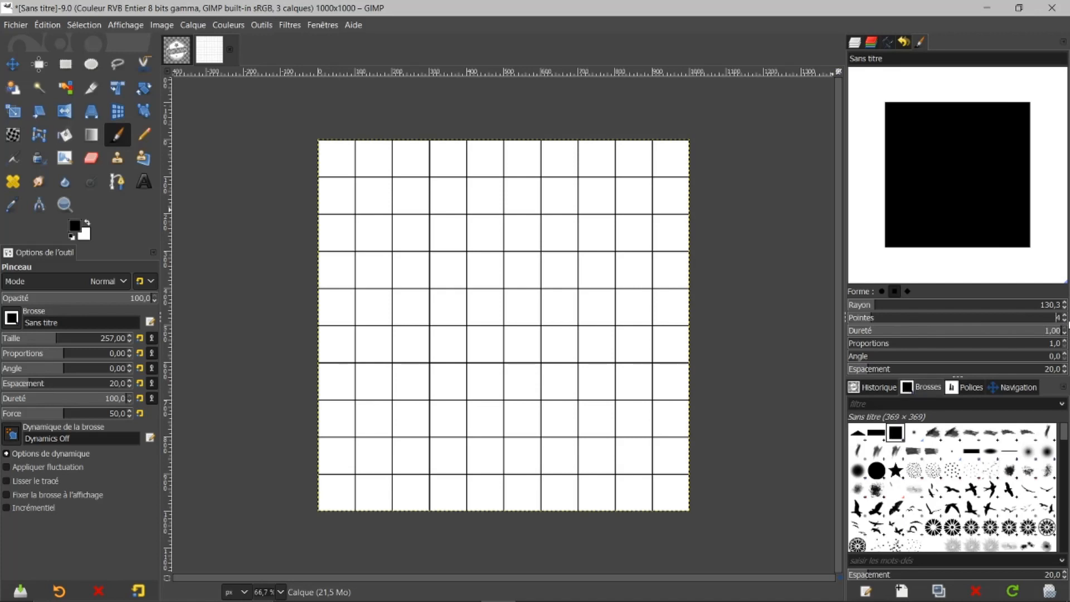
pyautogui.click(1064, 316)
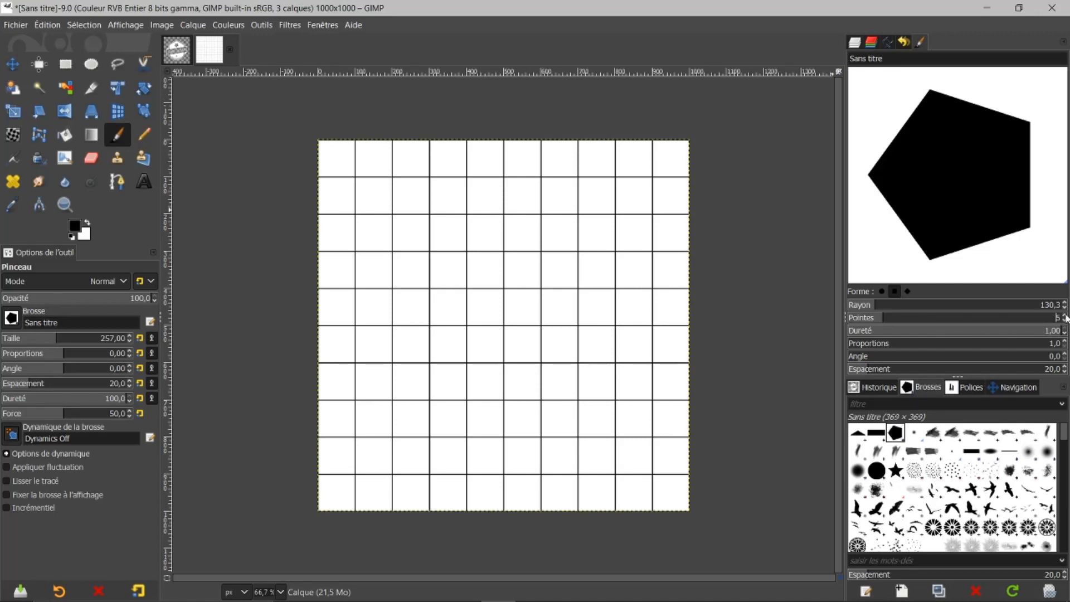
pyautogui.click(1064, 316)
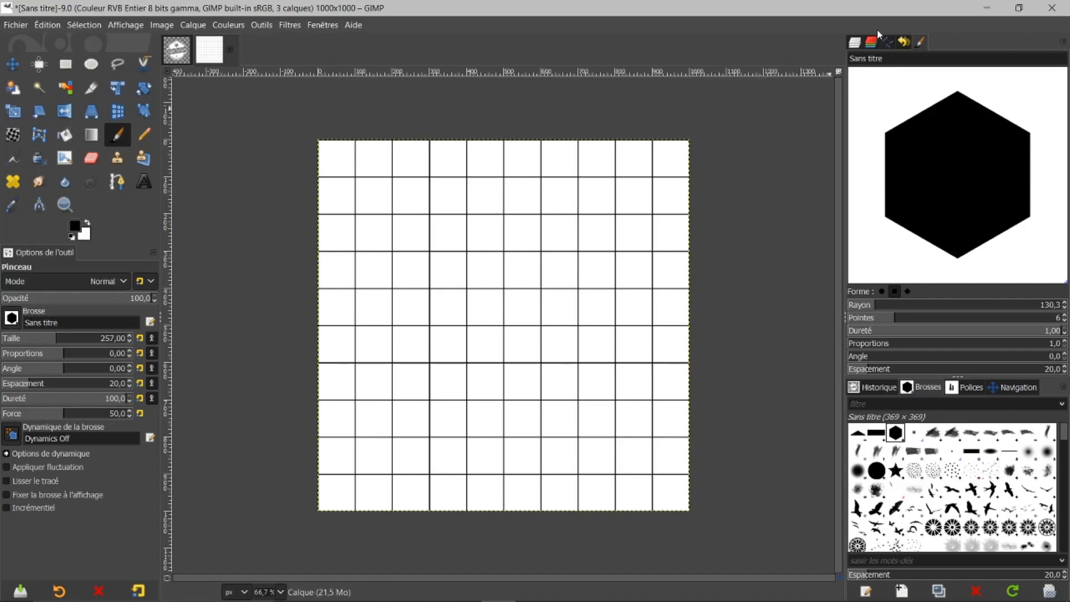
# - Stamp a black hexagon at brush size 800 in the centre of the new layer, then check it by toggling the layer's visibility
pyautogui.click(854, 42)
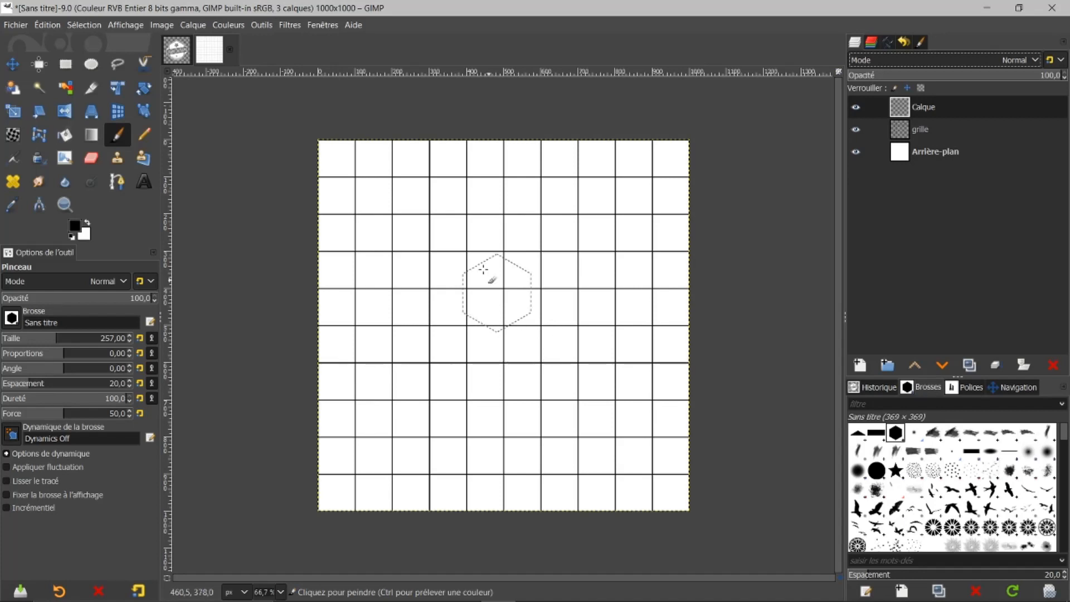
pyautogui.doubleClick(111, 340)
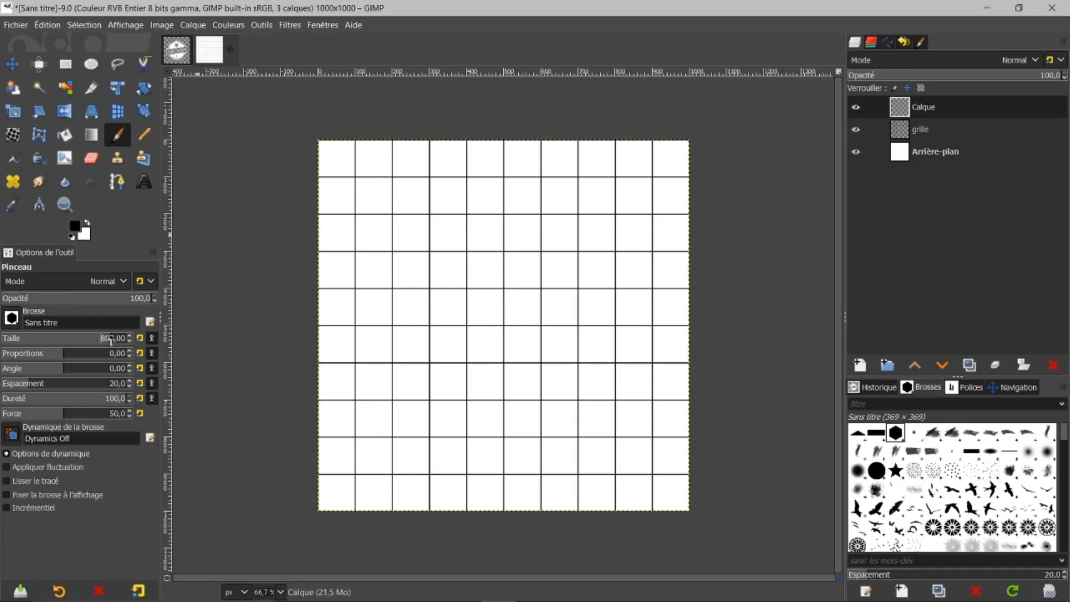
pyautogui.write('8')
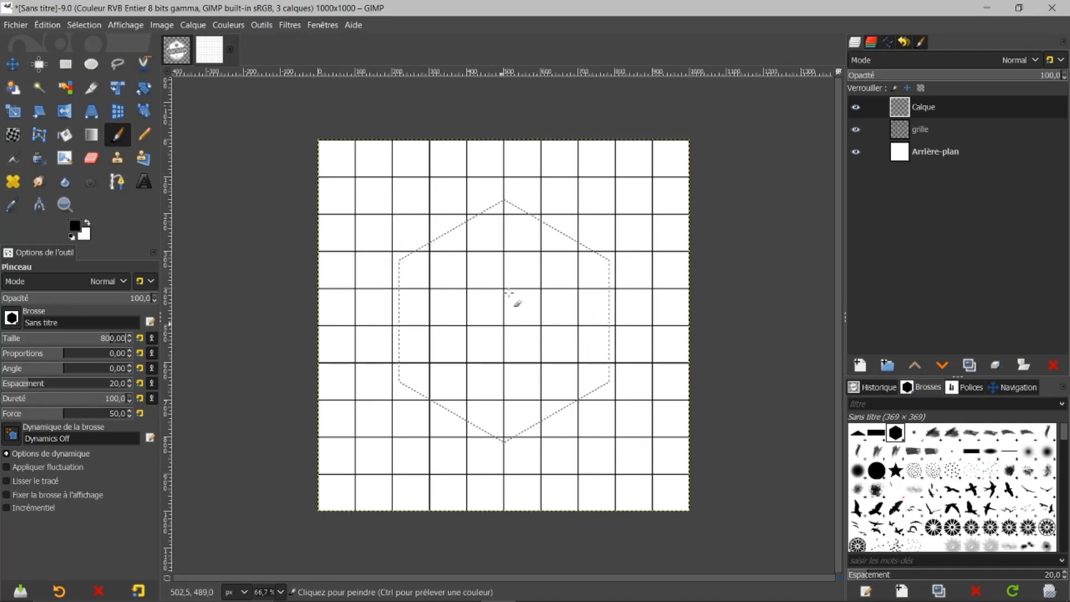
pyautogui.click(503, 325)
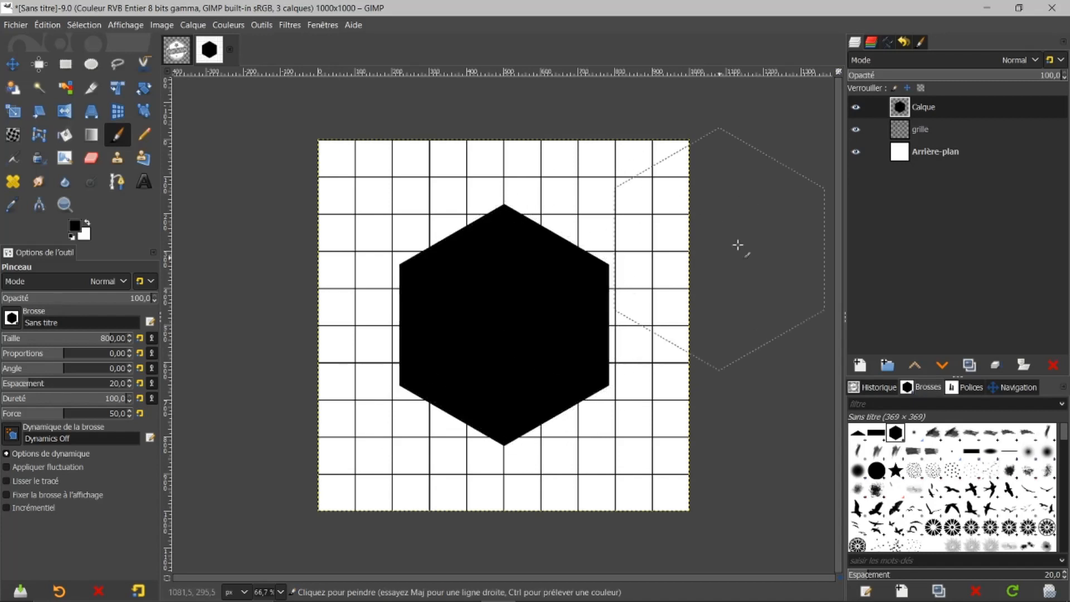
pyautogui.click(856, 108)
pyautogui.click(856, 108)
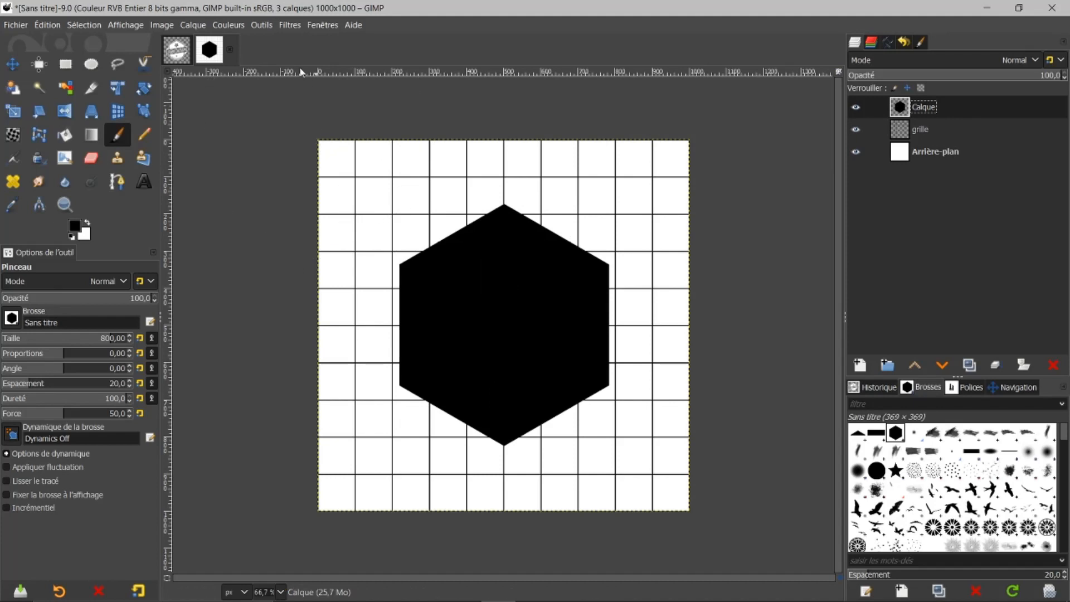
# - Crop the hexagon layer to its content and centre it horizontally and vertically relative to the image
pyautogui.click(194, 26)
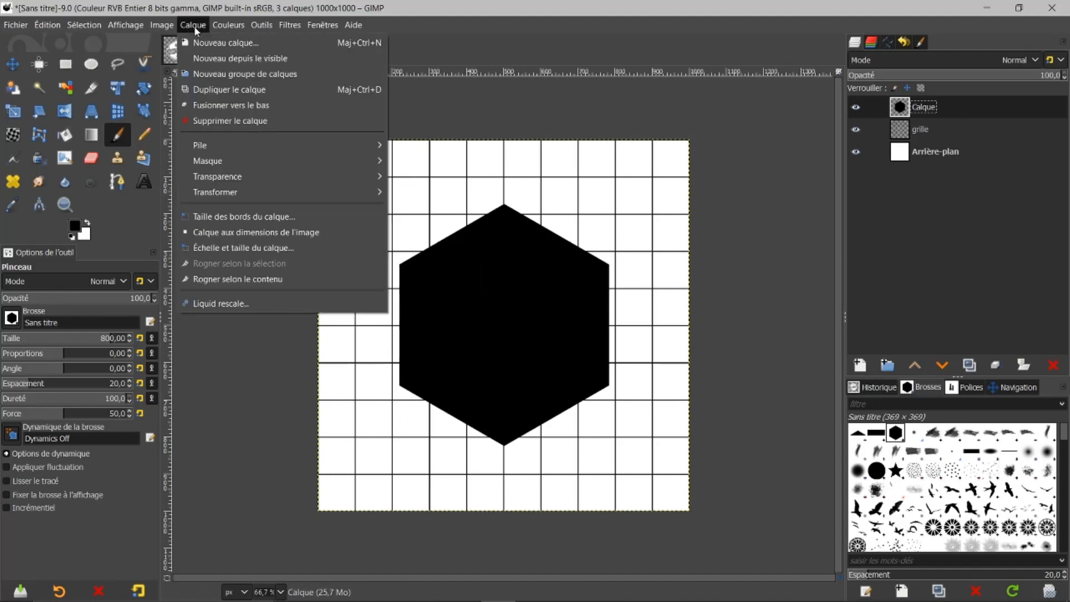
pyautogui.click(236, 278)
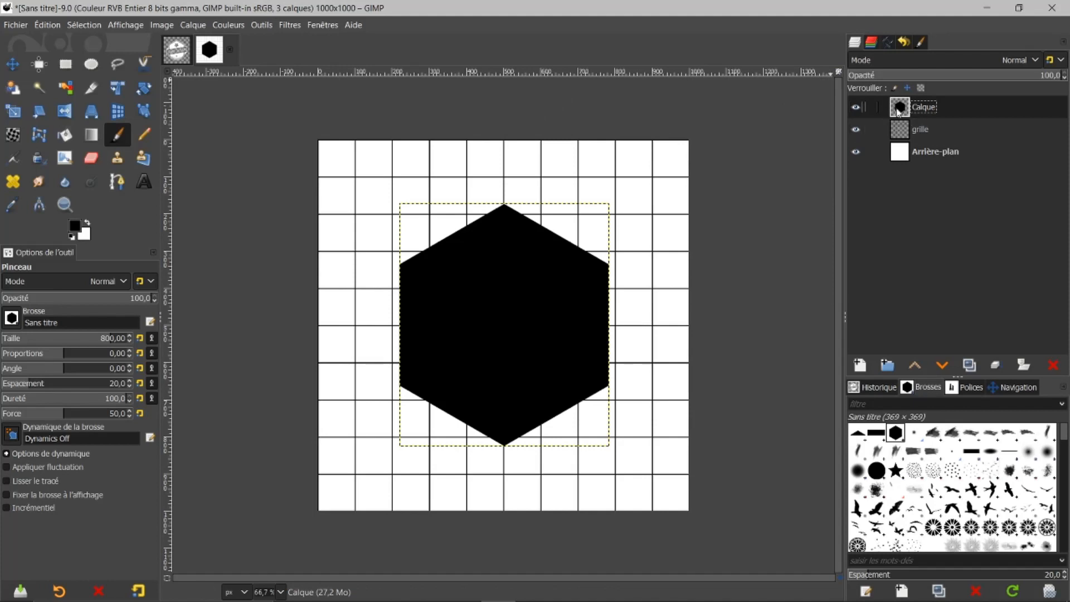
pyautogui.click(39, 65)
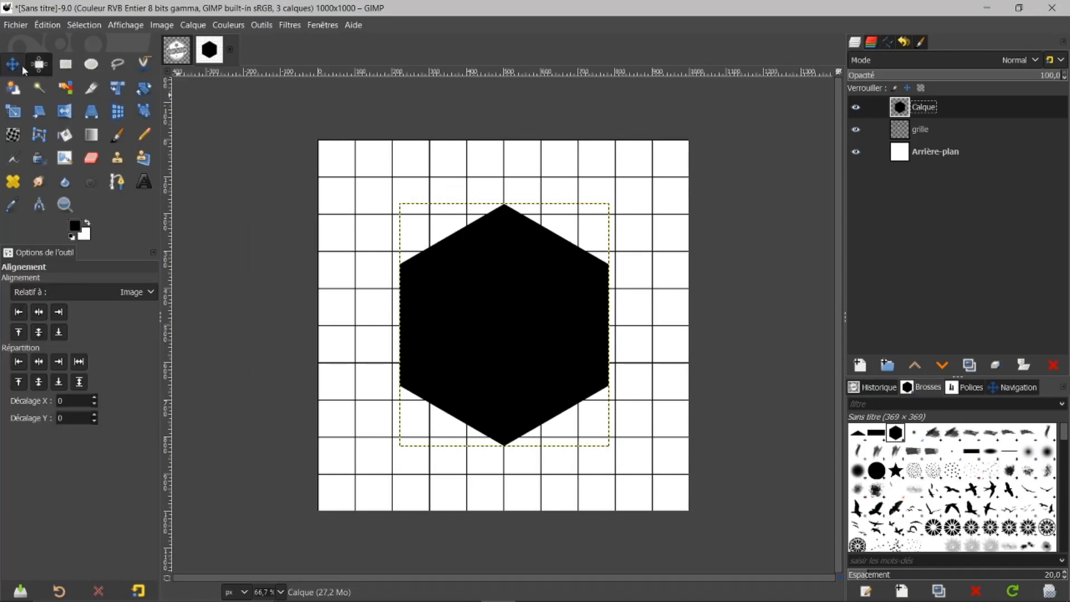
pyautogui.click(528, 321)
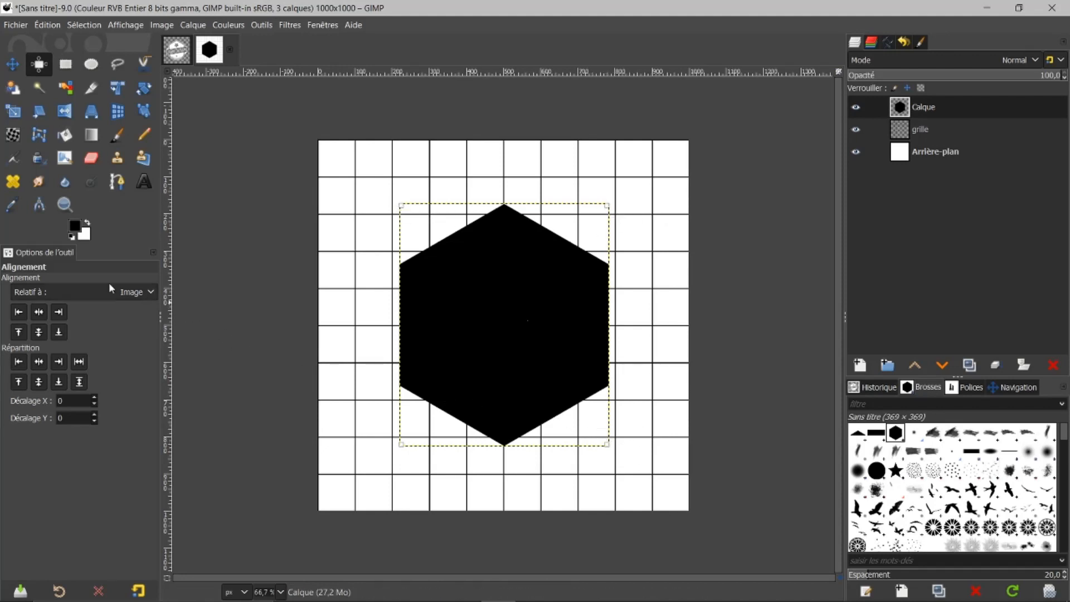
pyautogui.click(38, 312)
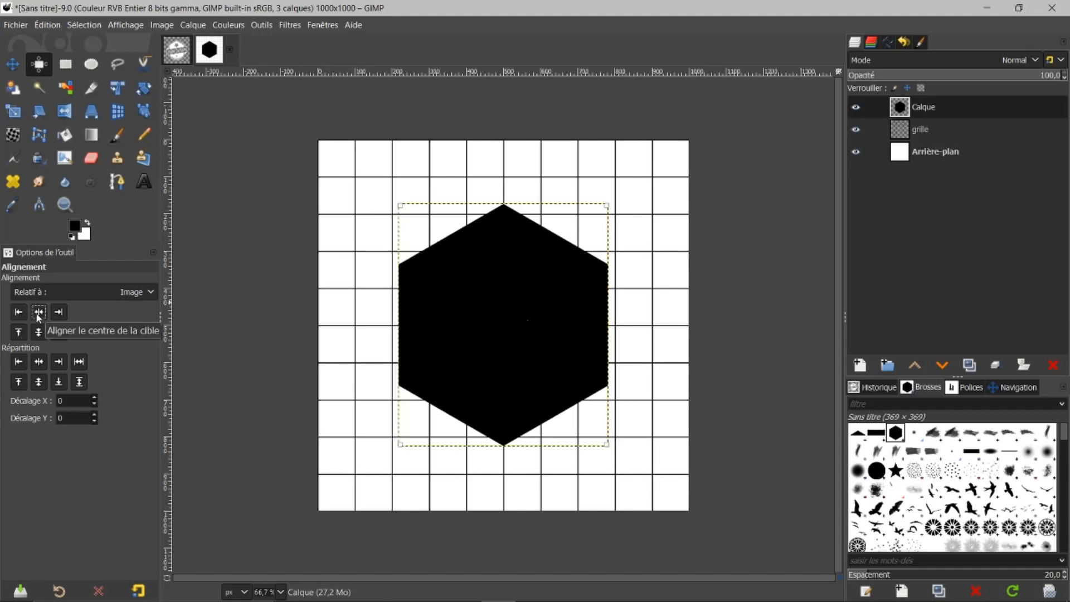
pyautogui.click(39, 333)
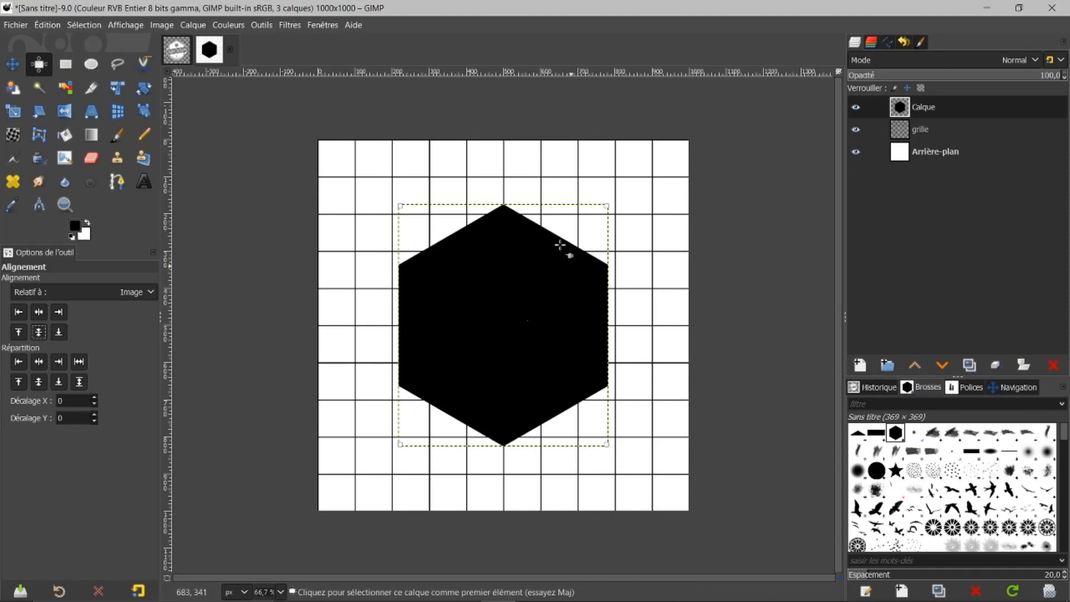
pyautogui.click(13, 66)
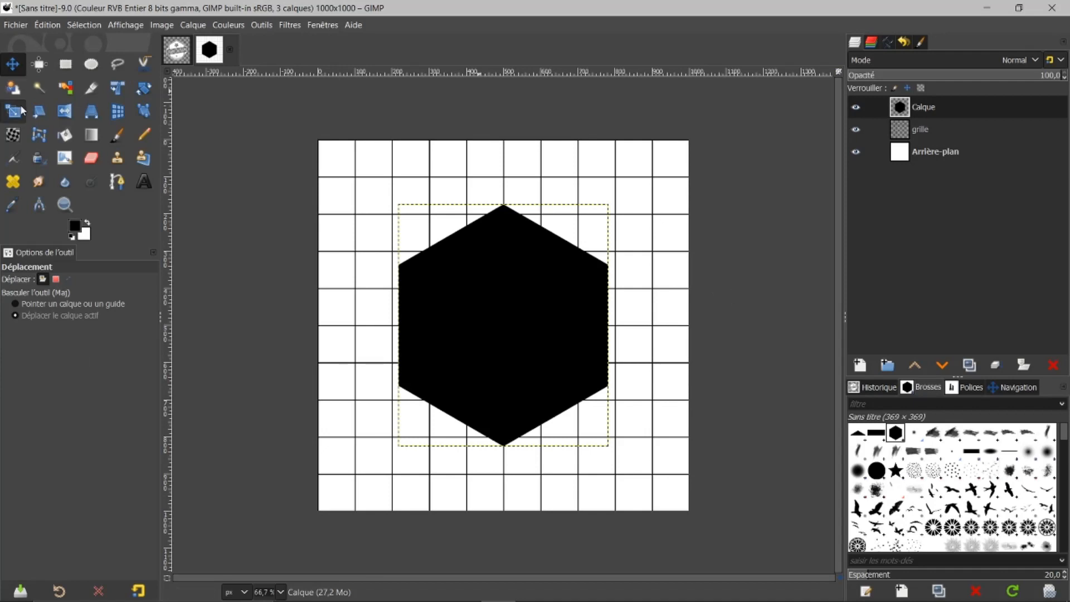
# - Check the logo3 reference image, then lower the hexagon layer's opacity to 59.4
pyautogui.click(177, 51)
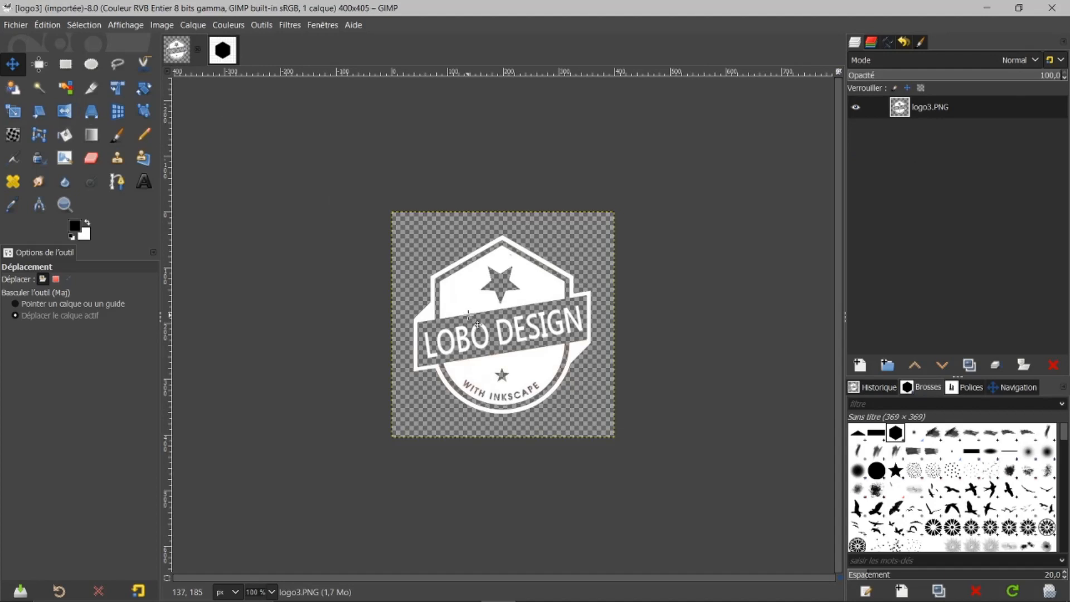
pyautogui.click(227, 54)
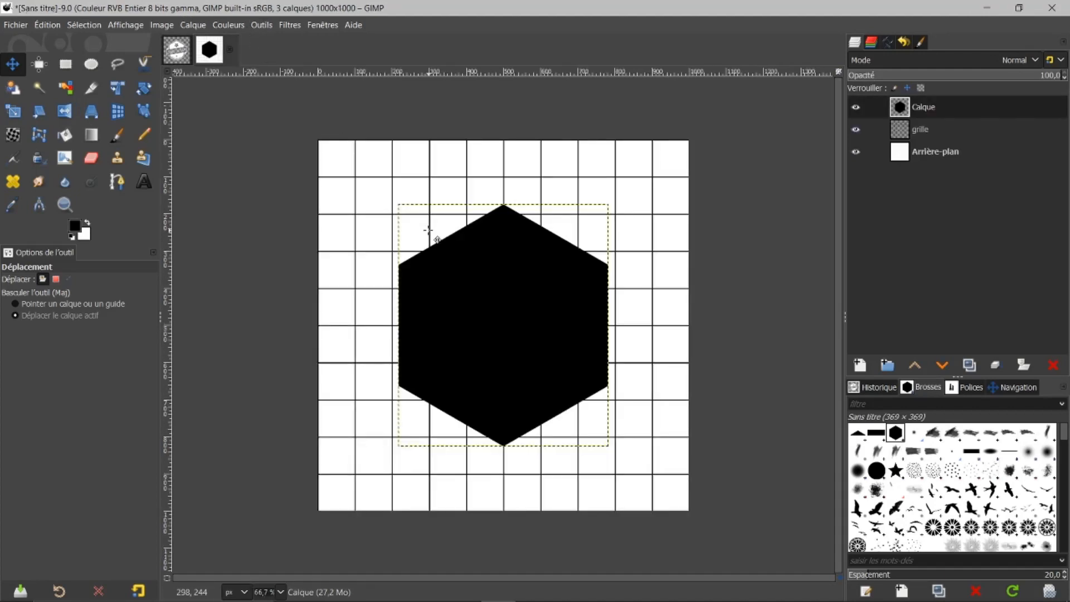
pyautogui.click(970, 79)
pyautogui.moveTo(971, 78); pyautogui.dragTo(974, 77)
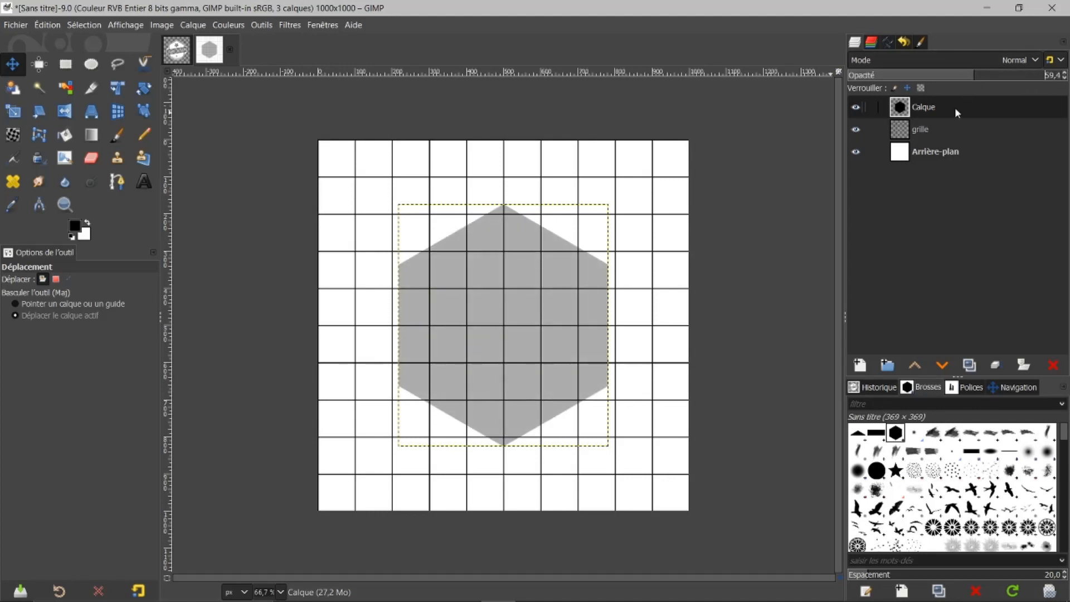
# - Add a new transparent layer of 1000 × 1000 px above the hexagon layer
pyautogui.click(858, 368)
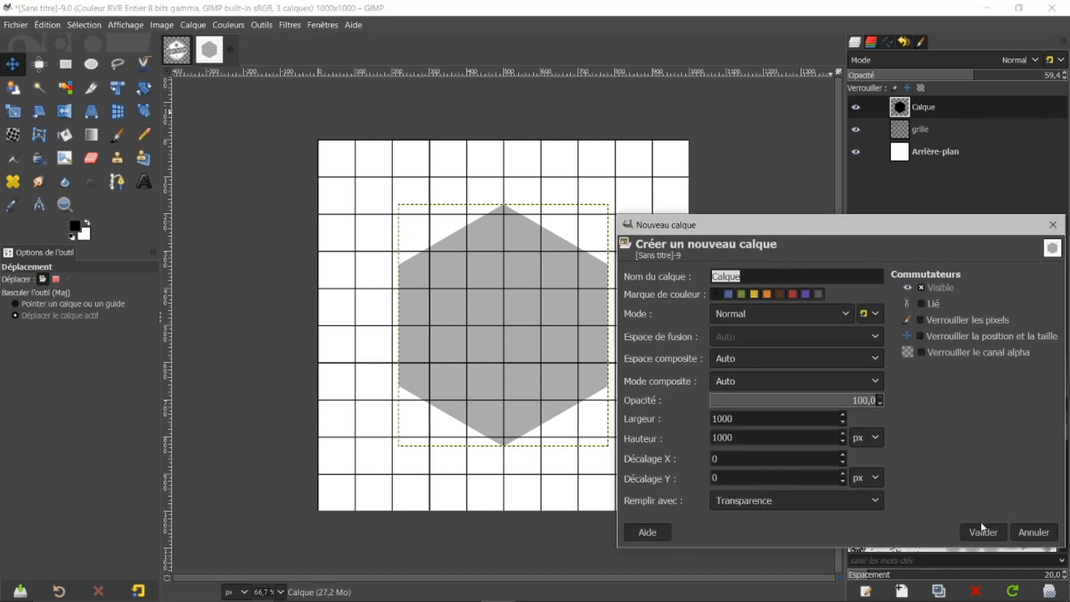
pyautogui.click(982, 530)
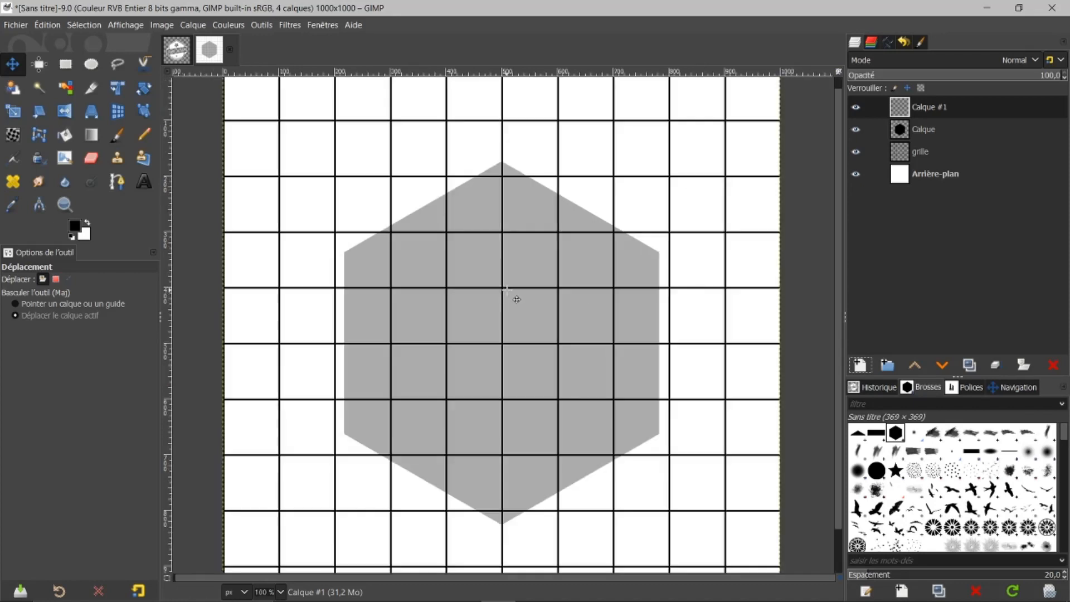
# - Draw a circular selection about 561 px in diameter outward from the centre of the hexagon
pyautogui.scroll(2, 511, 290)
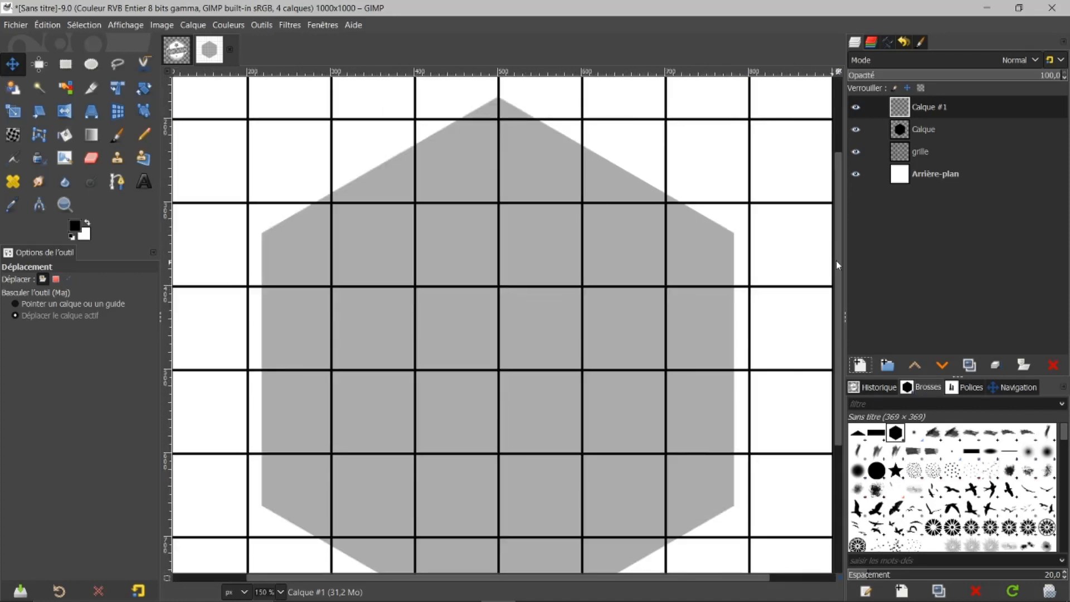
pyautogui.moveTo(839, 258); pyautogui.dragTo(834, 289)
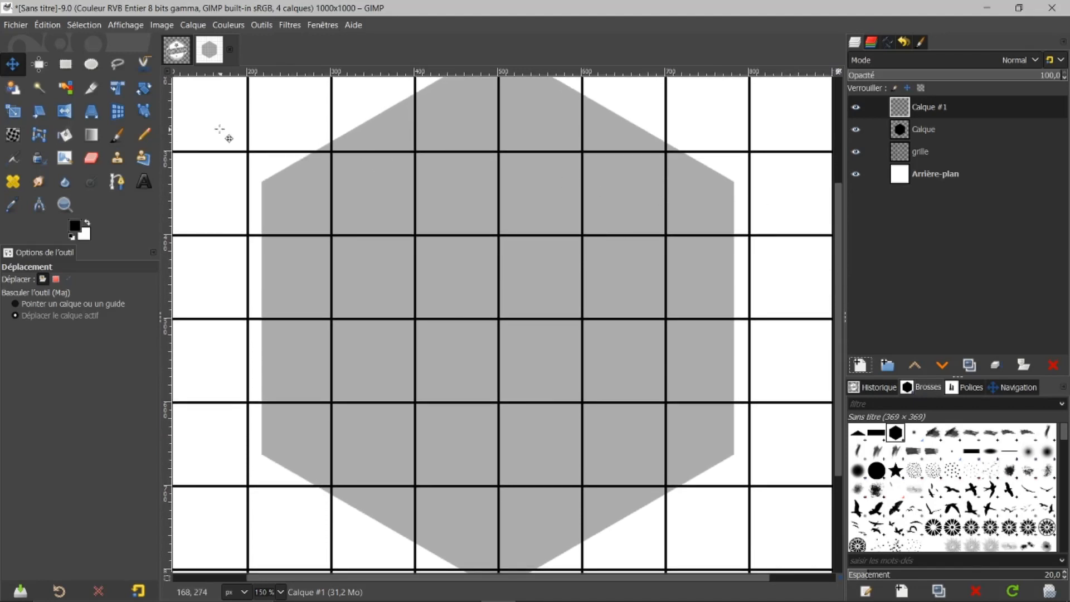
pyautogui.click(91, 64)
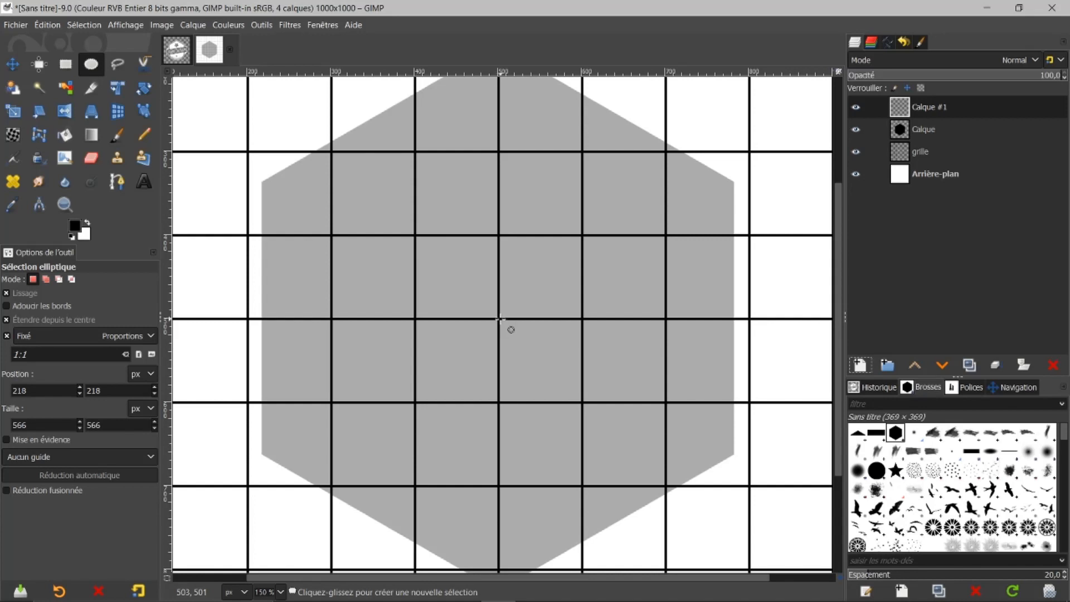
pyautogui.moveTo(498, 318); pyautogui.dragTo(679, 554)
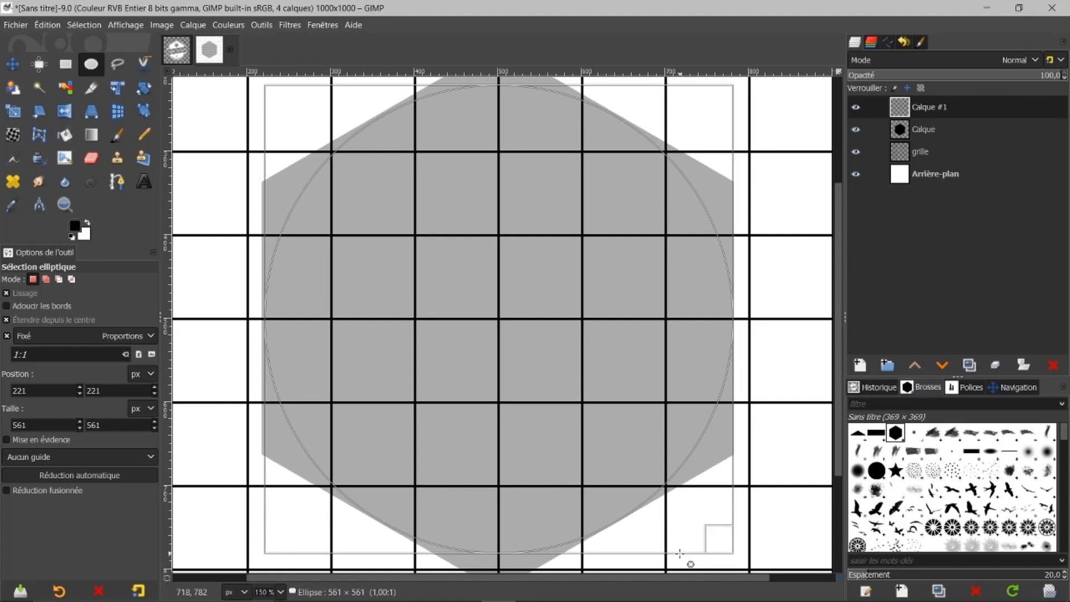
pyautogui.moveTo(679, 554); pyautogui.dragTo(679, 554)
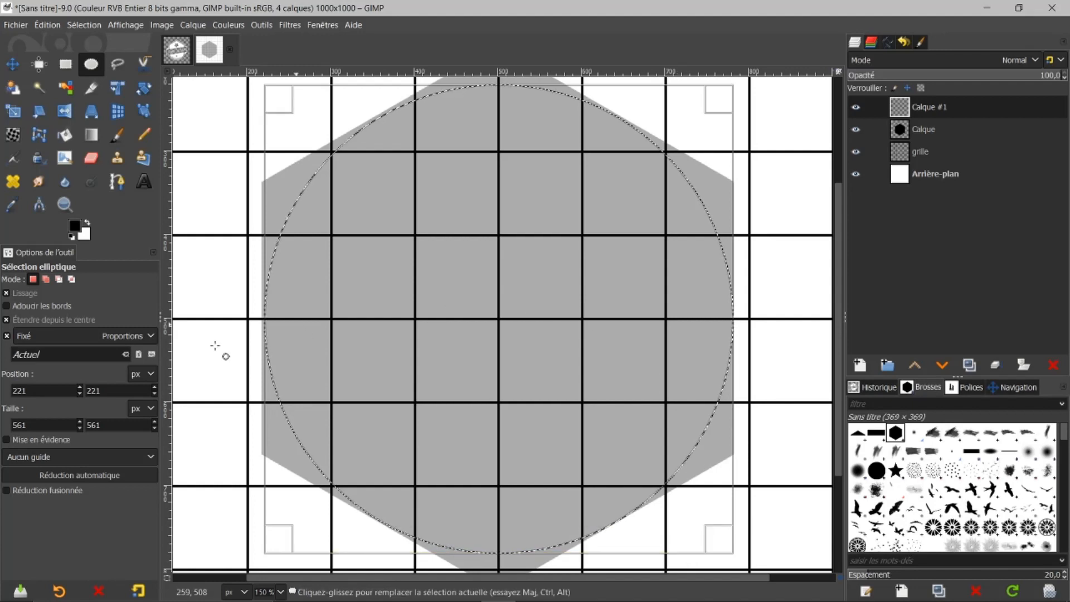
# - Set the circular selection's size to 566 px and confirm it
pyautogui.doubleClick(39, 424)
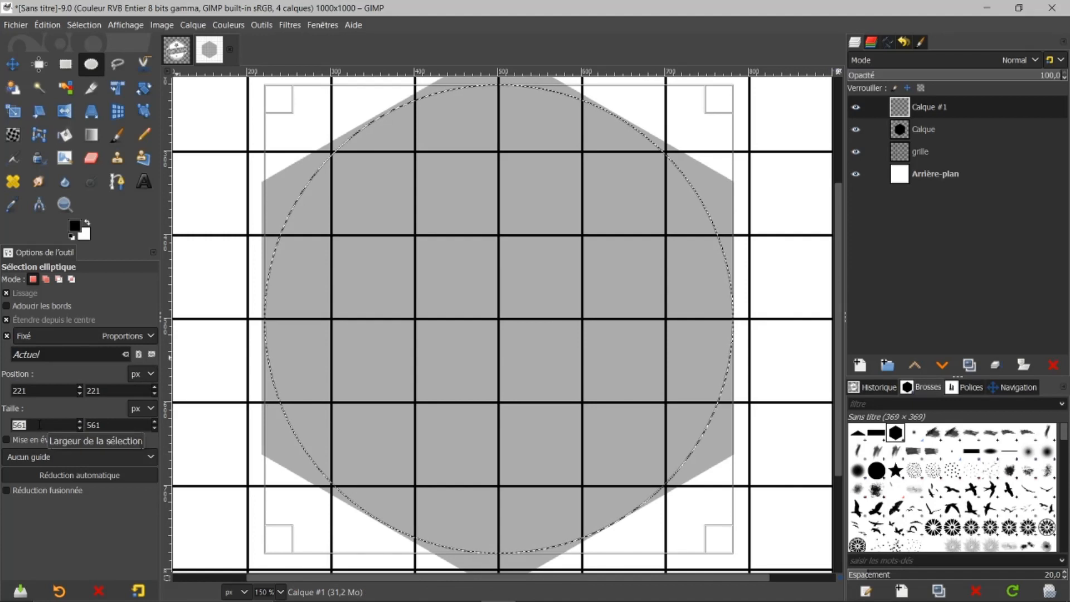
pyautogui.write('5')
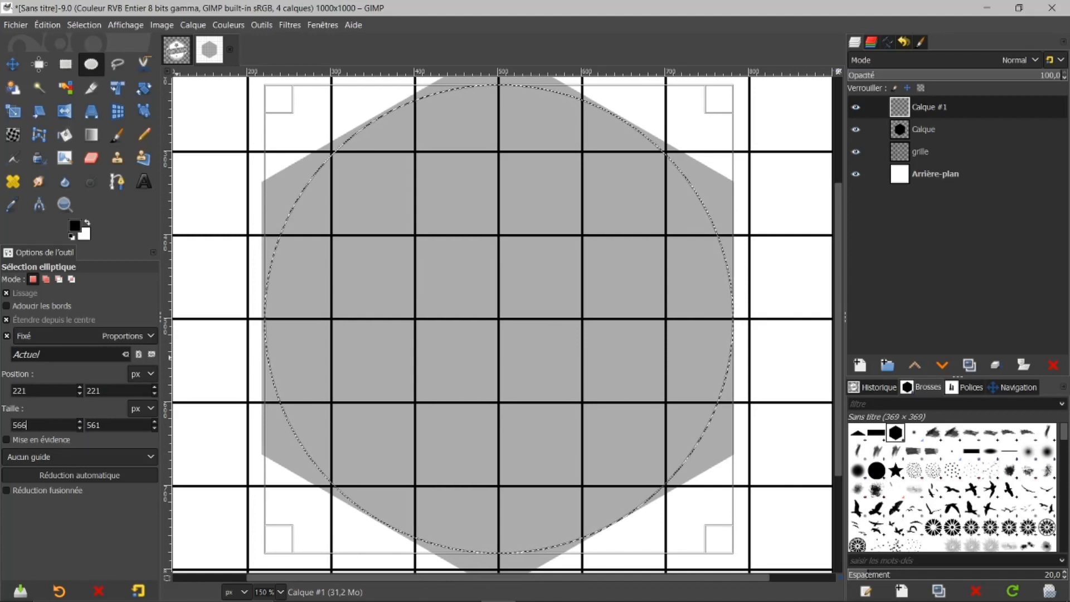
pyautogui.write('66')
pyautogui.press('Return')
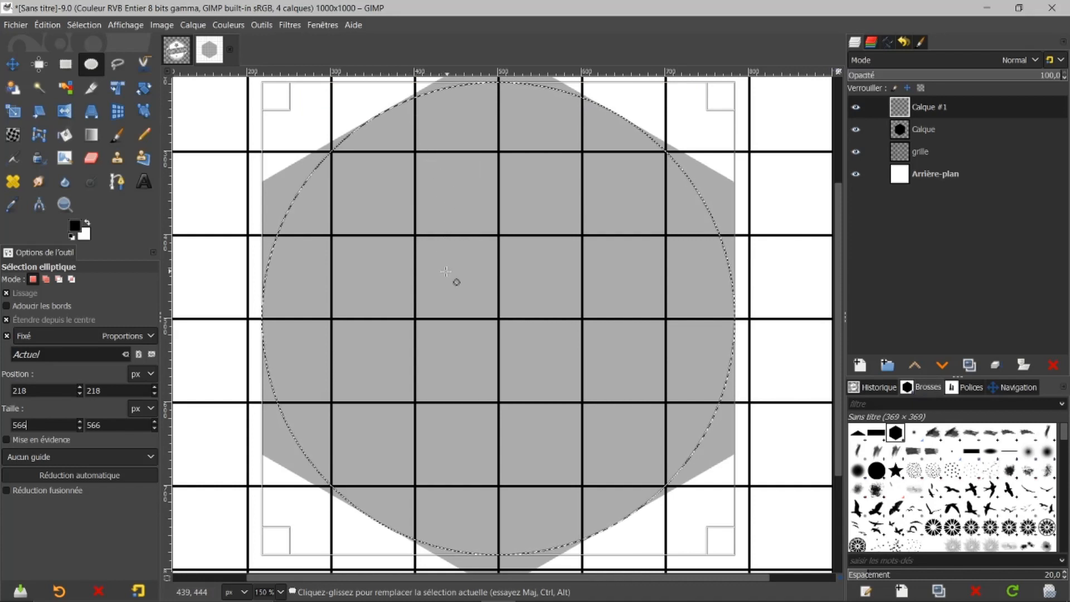
pyautogui.press('Return')
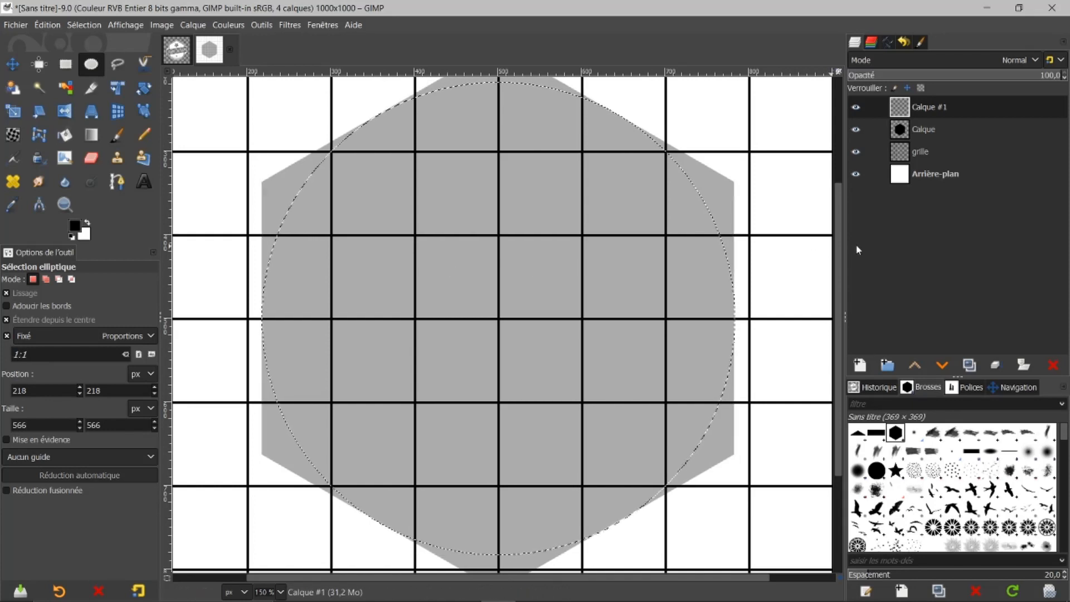
# - Fill the circular selection with black on the new layer, then check the logo3 reference image
pyautogui.click(65, 134)
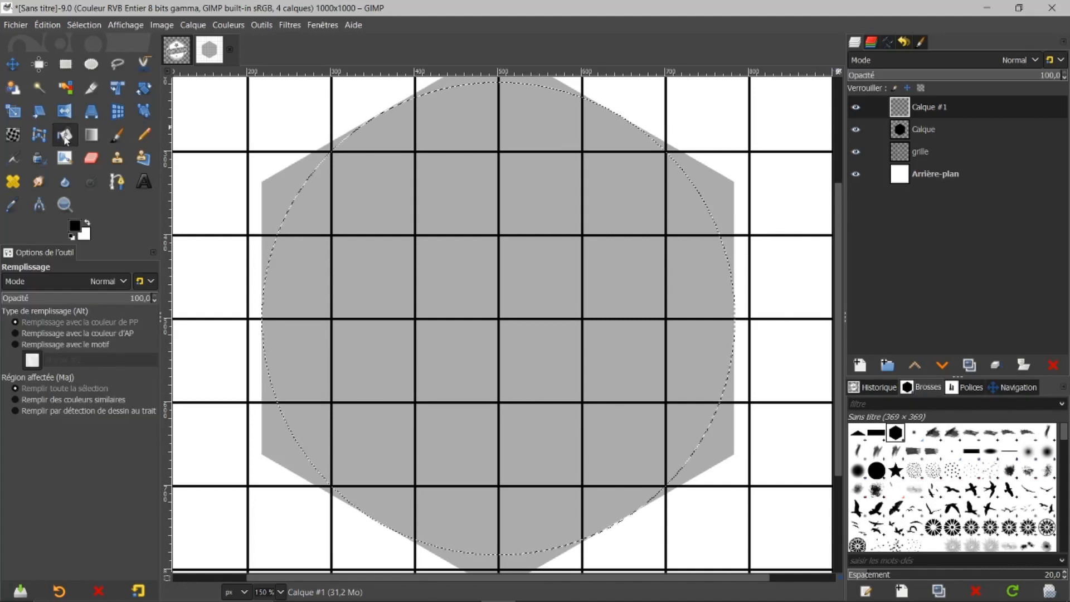
pyautogui.click(428, 222)
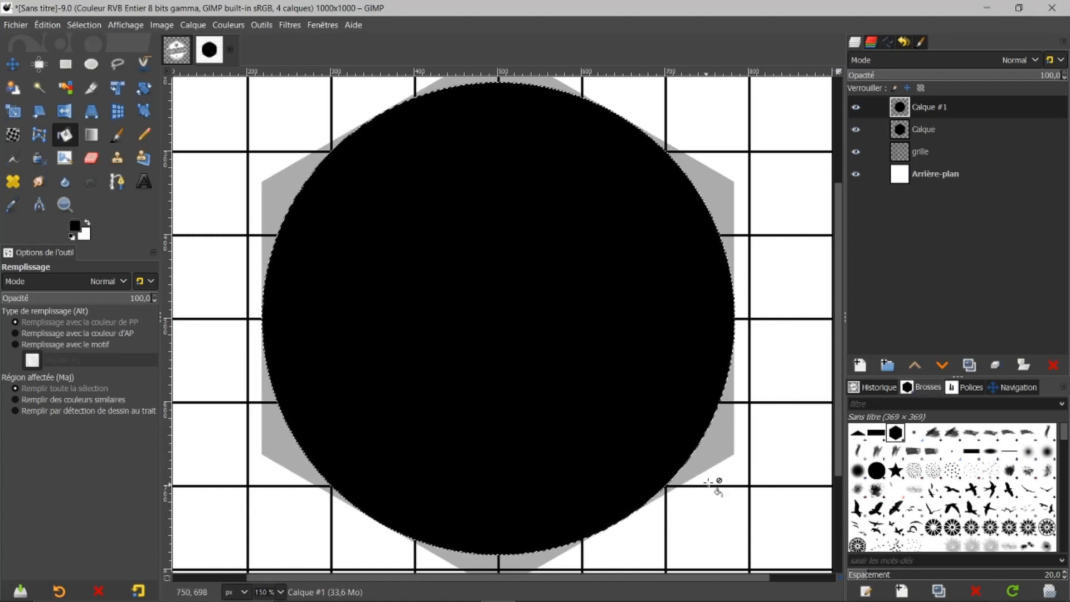
pyautogui.click(176, 54)
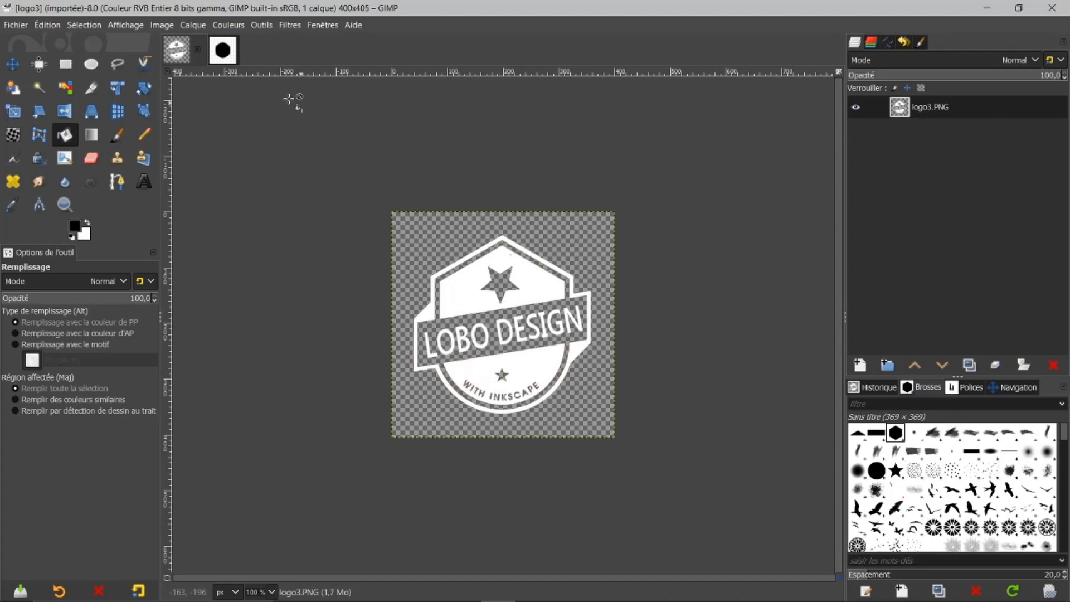
pyautogui.click(223, 51)
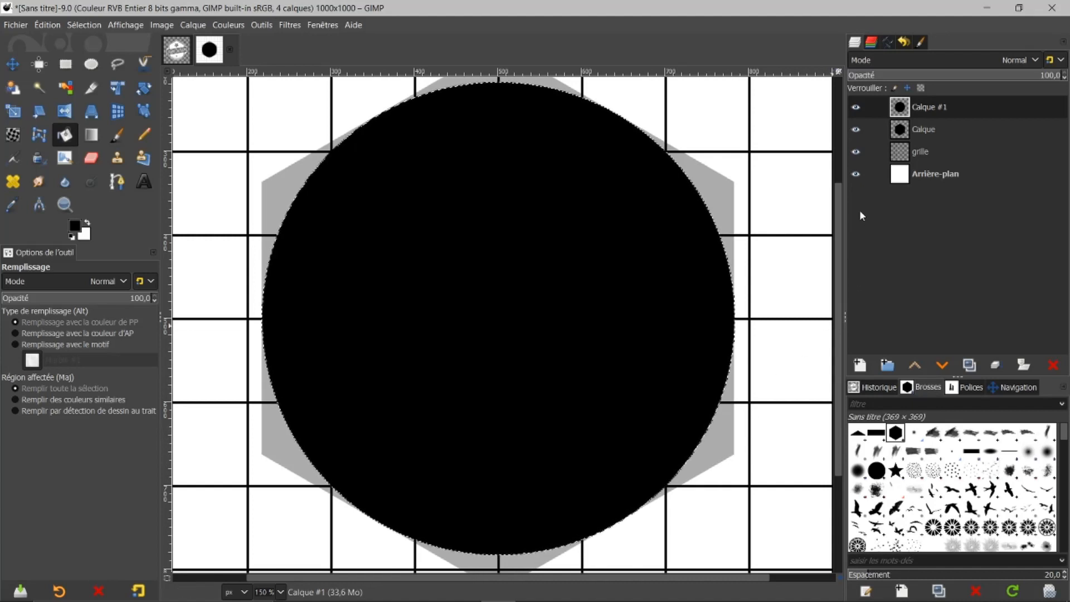
# - Make the hexagon layer active and invert the circular selection
pyautogui.click(903, 133)
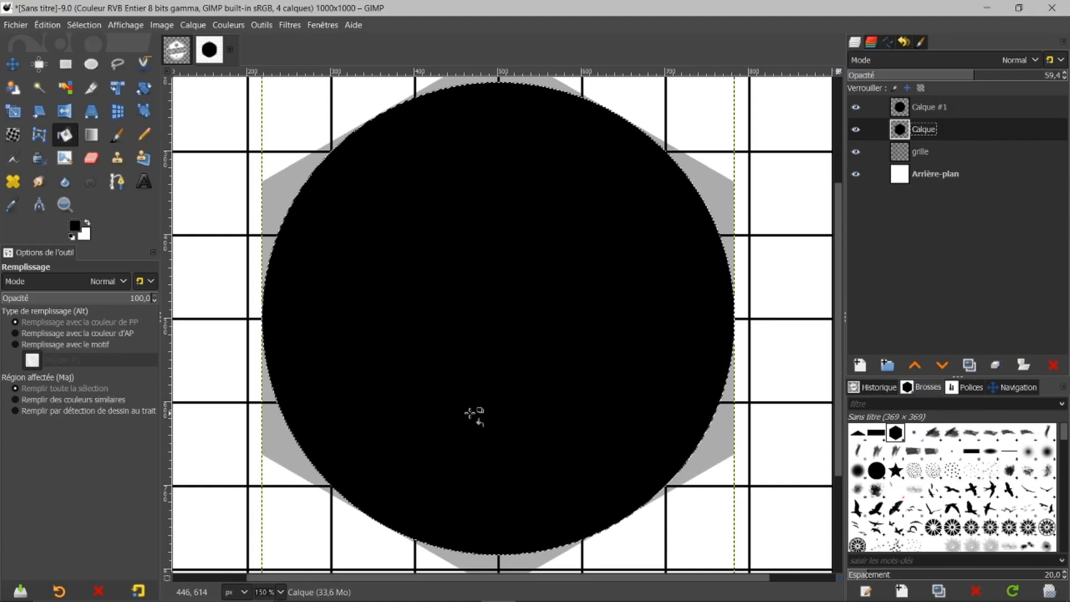
pyautogui.click(89, 21)
pyautogui.click(97, 73)
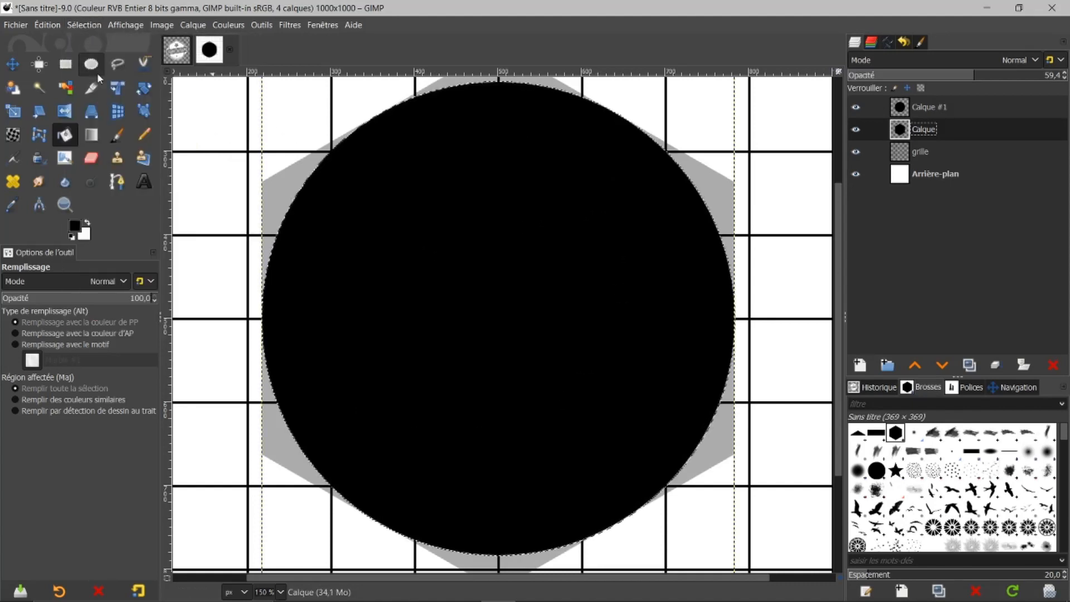
# - Erase the hexagon's lower corners outside the circle with the 2. Hardness 100 brush at size 51
pyautogui.click(91, 158)
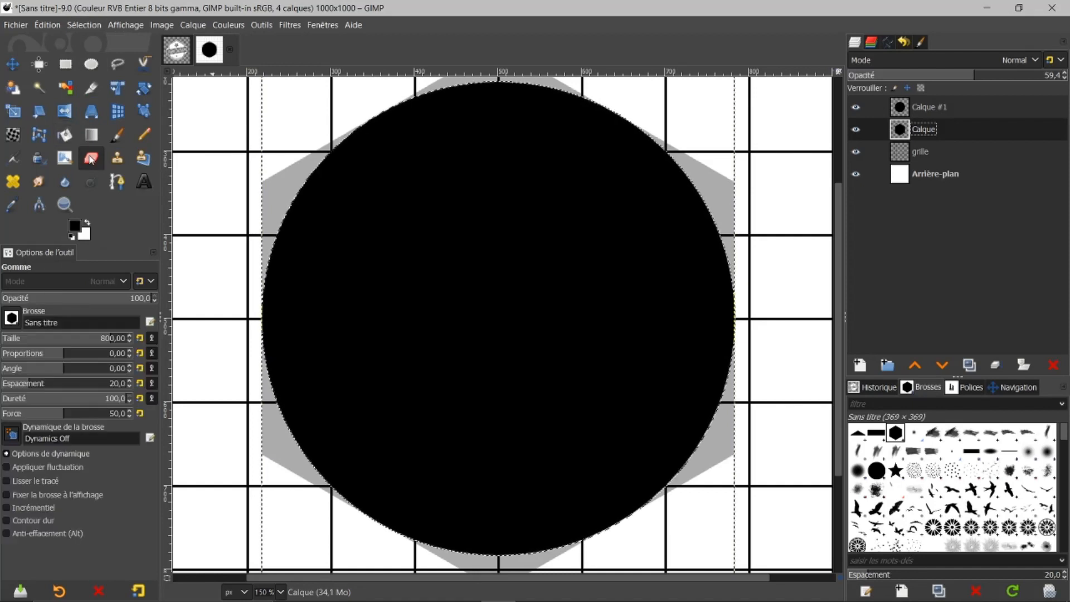
pyautogui.click(11, 317)
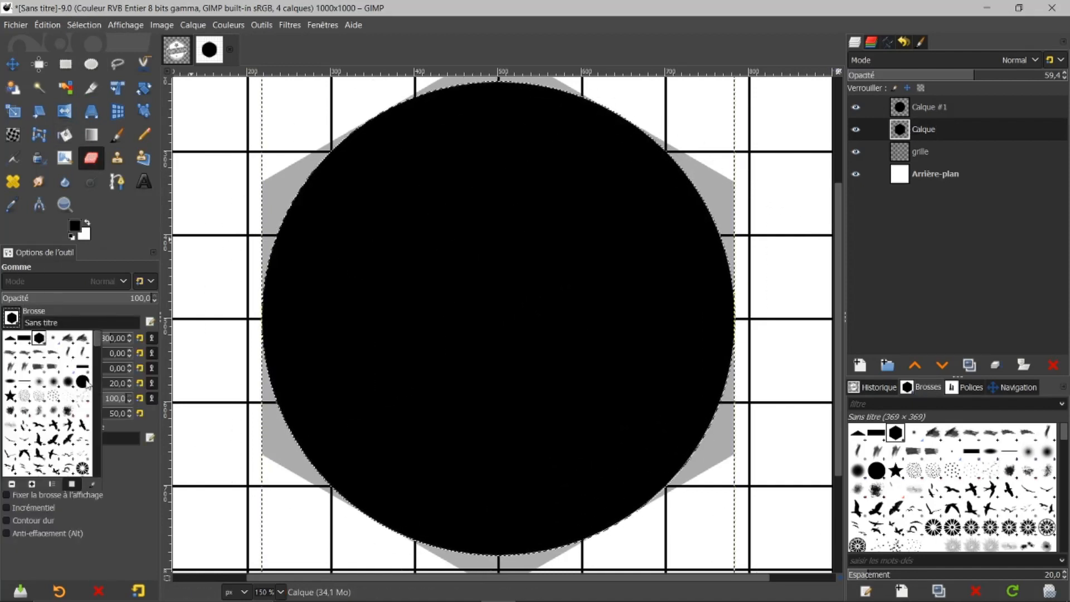
pyautogui.click(84, 383)
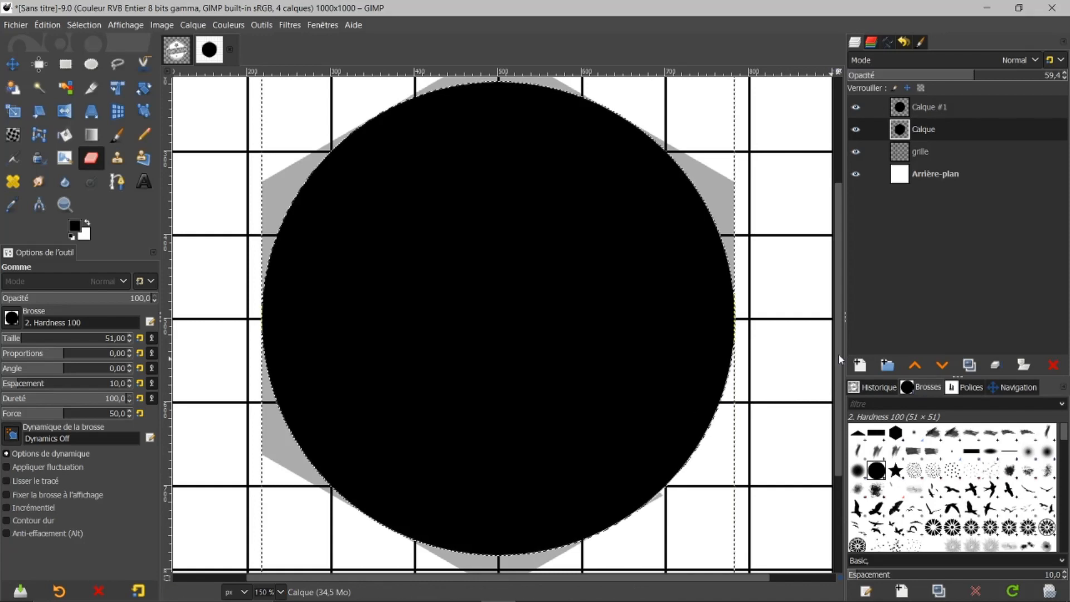
pyautogui.scroll(-2, 838, 353)
pyautogui.moveTo(435, 478)
pyautogui.mouseDown()
pyautogui.moveTo(408, 484)
pyautogui.moveTo(536, 512)
pyautogui.moveTo(458, 523)
pyautogui.moveTo(442, 476)
pyautogui.moveTo(364, 456)
pyautogui.moveTo(293, 380)
pyautogui.moveTo(270, 303)
pyautogui.moveTo(259, 324)
pyautogui.moveTo(269, 366)
pyautogui.moveTo(296, 404)
pyautogui.moveTo(284, 406)
pyautogui.moveTo(269, 389)
pyautogui.moveTo(323, 412)
pyautogui.moveTo(625, 419)
pyautogui.moveTo(659, 437)
pyautogui.moveTo(649, 453)
pyautogui.moveTo(646, 444)
pyautogui.moveTo(537, 481)
pyautogui.moveTo(423, 474)
pyautogui.moveTo(501, 493)
pyautogui.moveTo(636, 470)
pyautogui.moveTo(723, 340)
pyautogui.moveTo(664, 457)
pyautogui.moveTo(599, 495)
pyautogui.moveTo(539, 500)
pyautogui.moveTo(357, 469)
pyautogui.moveTo(331, 396)
pyautogui.mouseUp()
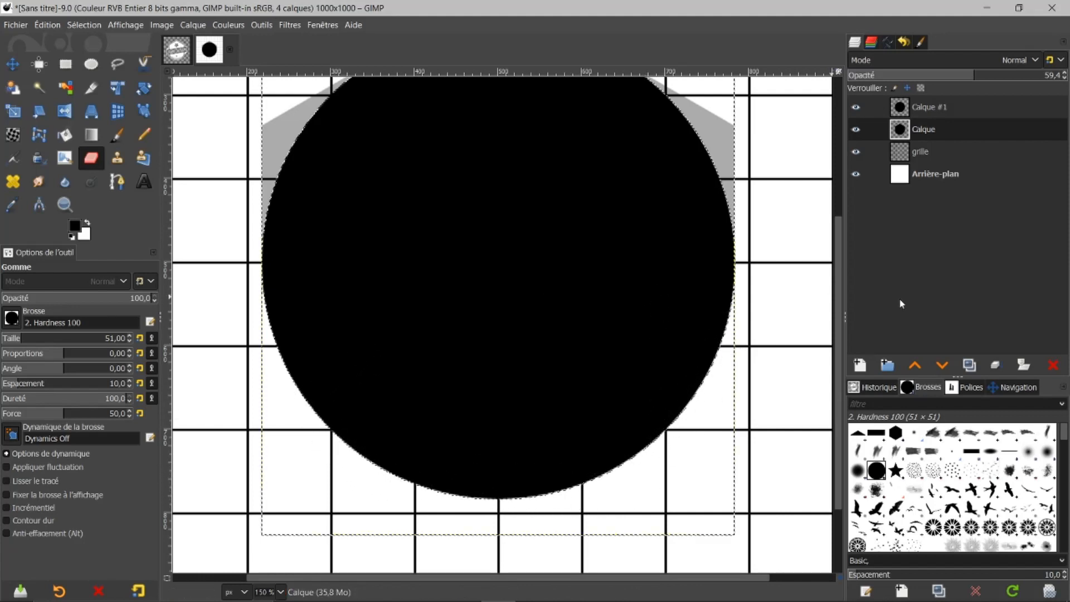
# - Raise the hexagon layer's opacity to 100 and remove the selection
pyautogui.moveTo(837, 260); pyautogui.dragTo(848, 184)
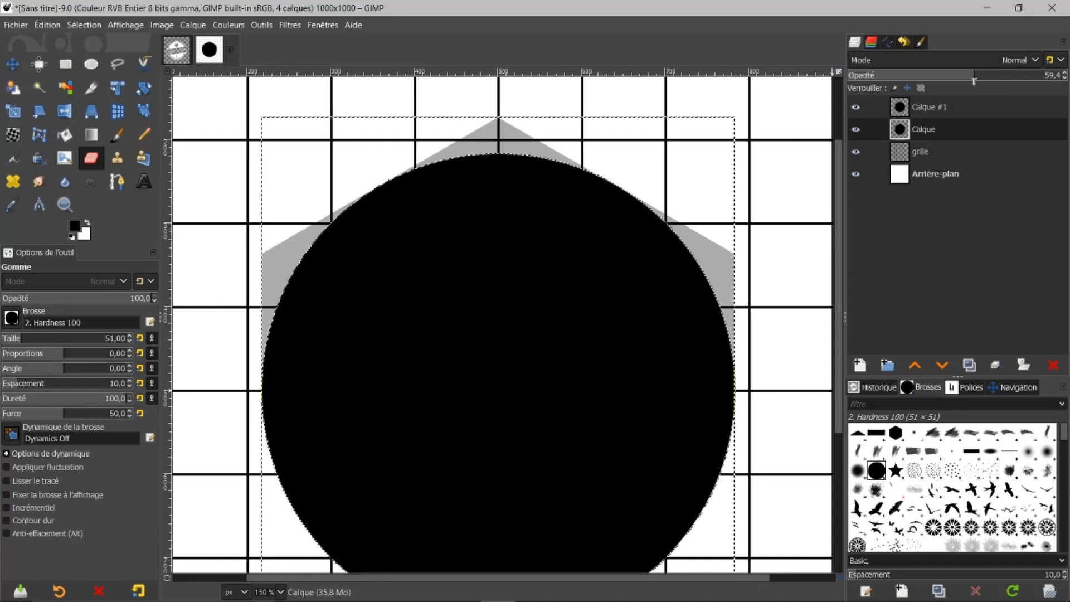
pyautogui.moveTo(974, 81); pyautogui.dragTo(1064, 75)
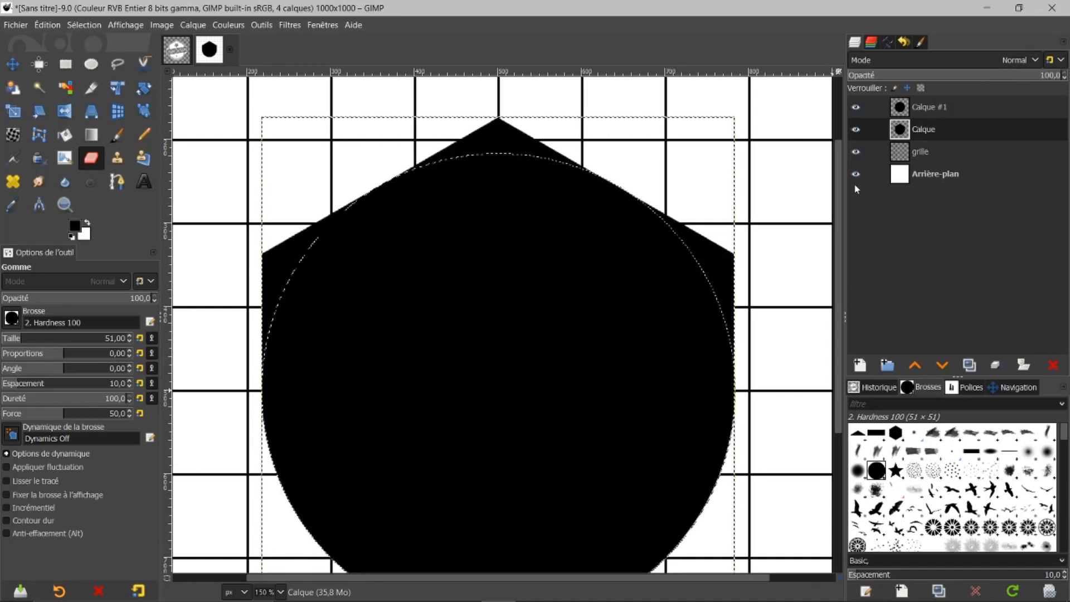
pyautogui.click(81, 27)
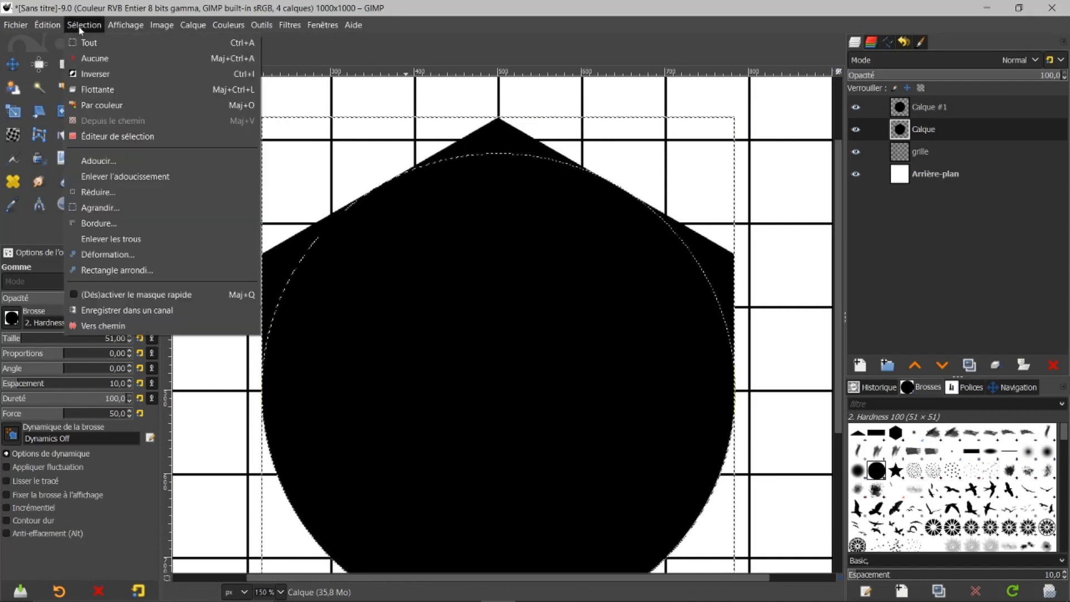
pyautogui.click(84, 58)
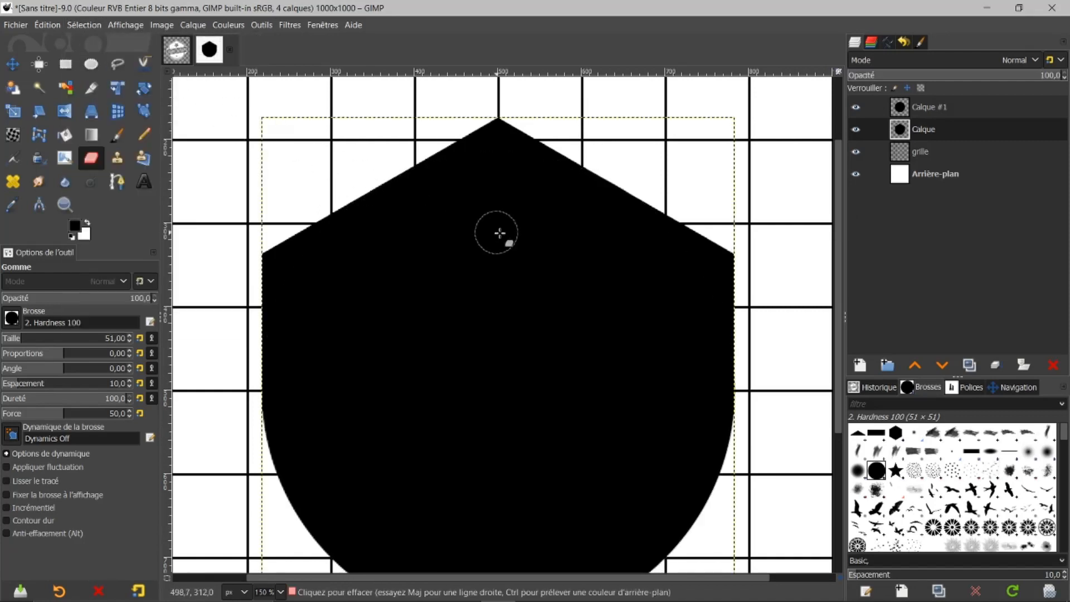
pyautogui.keyDown('ctrl'); pyautogui.scroll(-1, 585, 279); pyautogui.keyUp('ctrl')
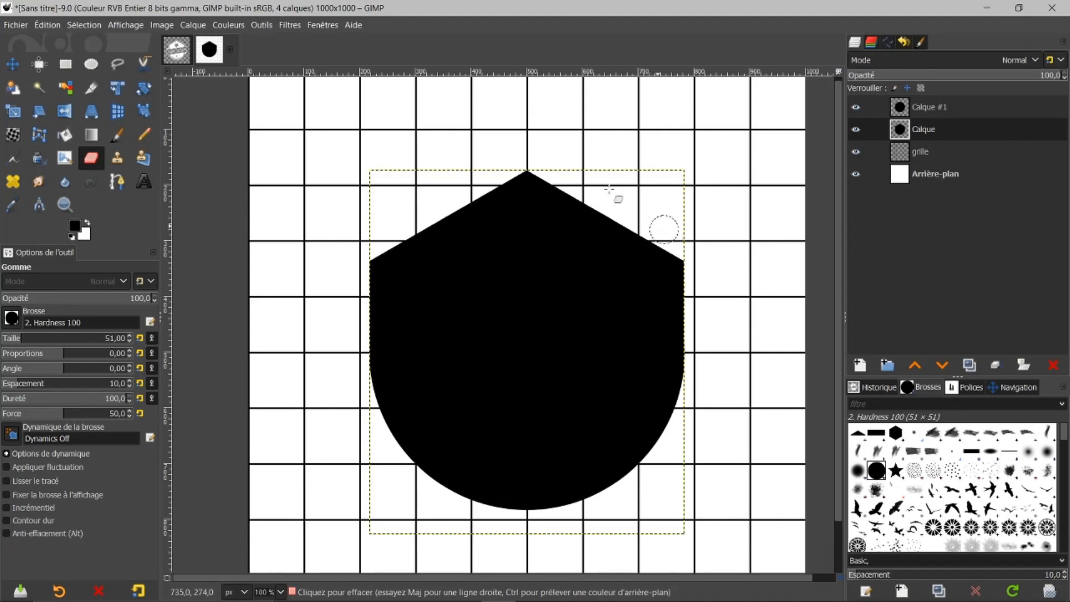
# - Check the logo3 reference image, then merge the circle layer down into the hexagon layer
pyautogui.click(181, 59)
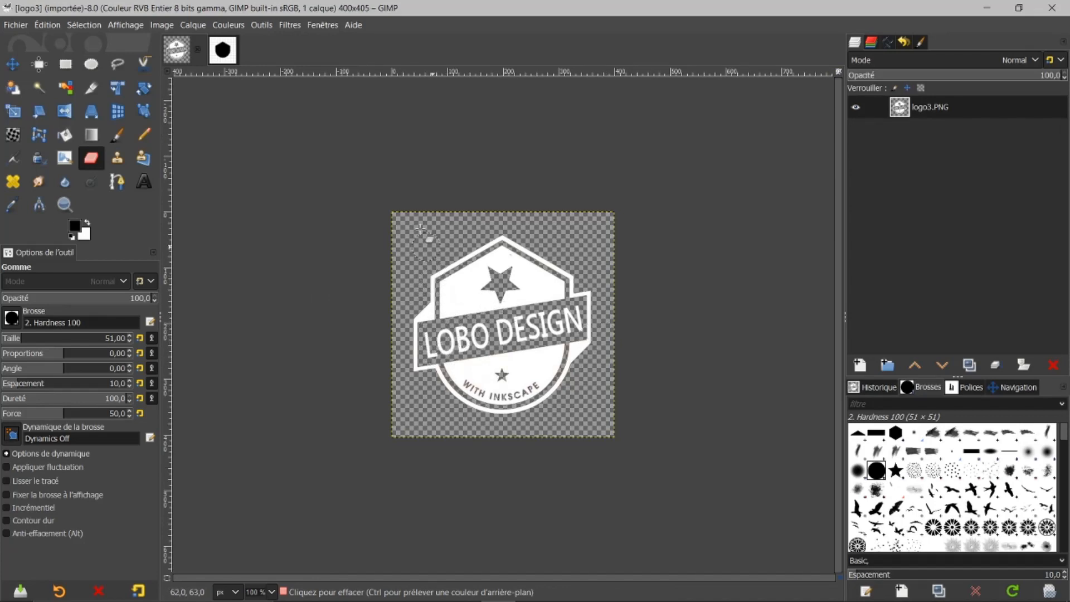
pyautogui.click(215, 53)
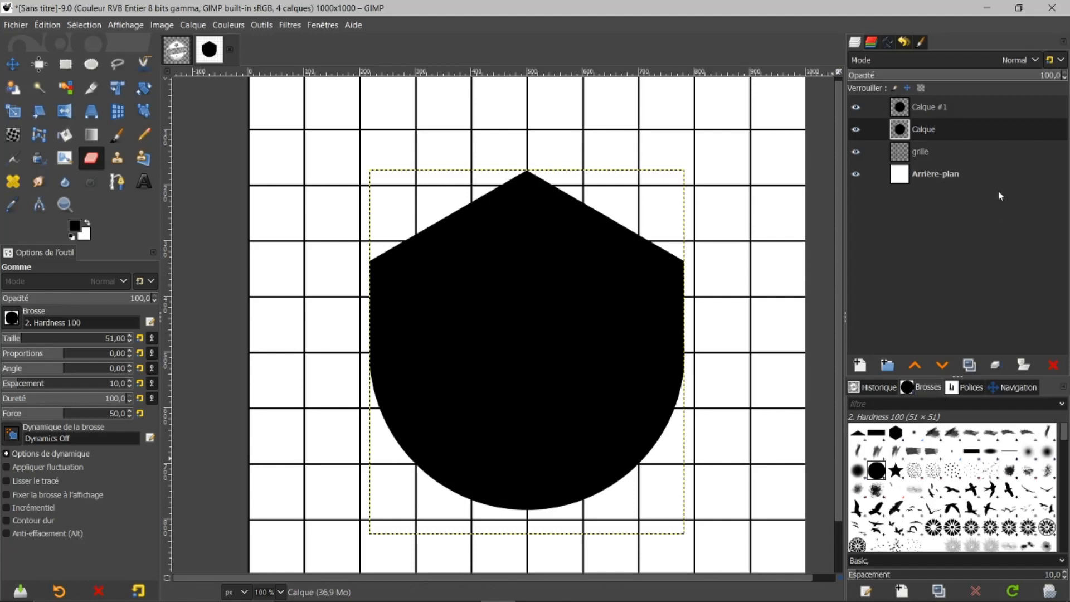
pyautogui.click(899, 109)
pyautogui.rightClick(903, 110)
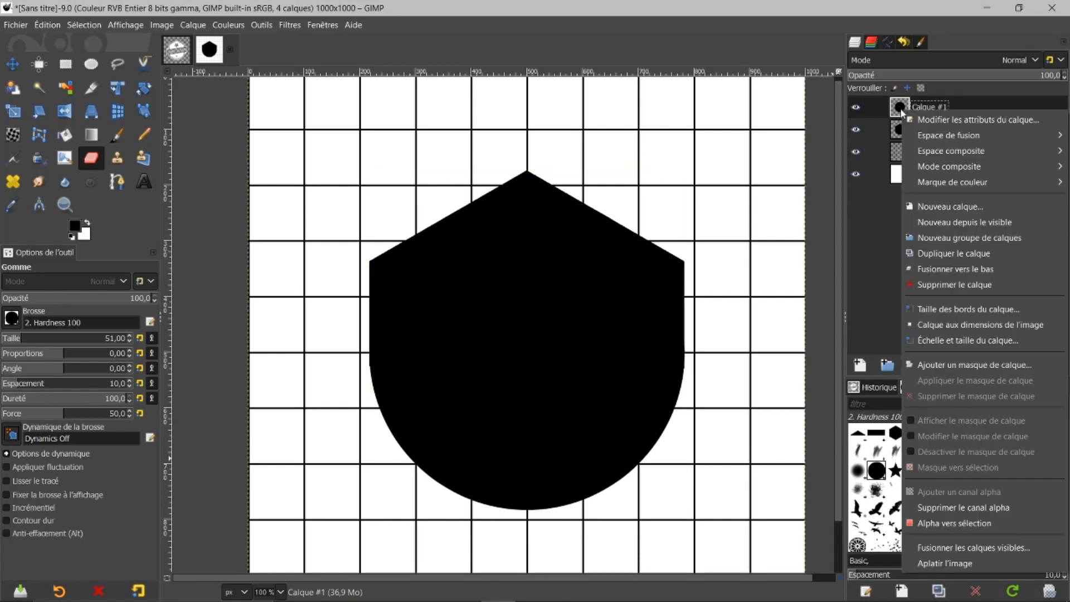
pyautogui.click(927, 271)
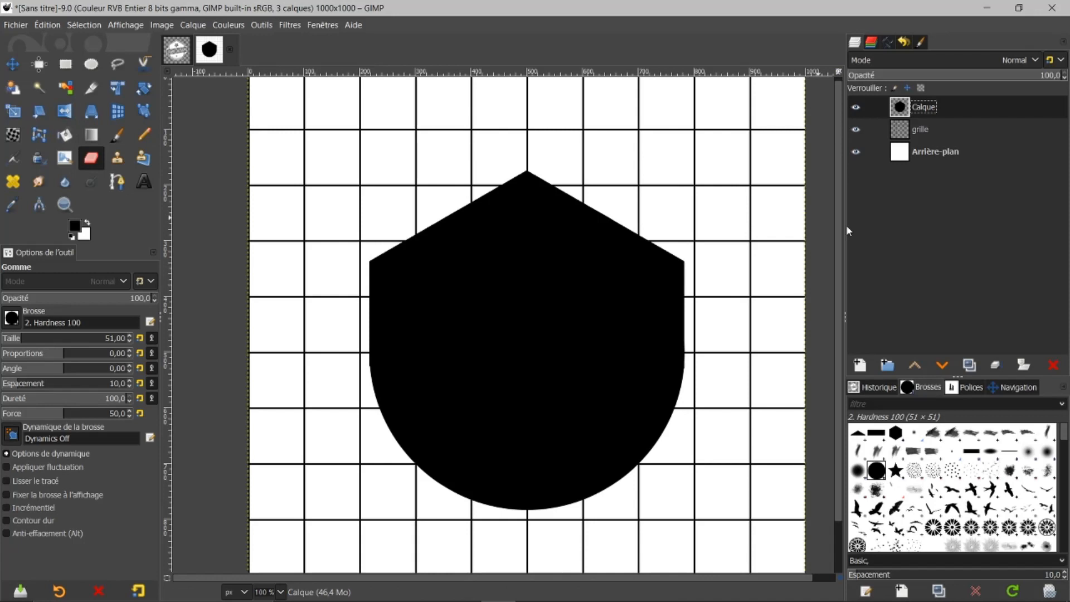
# - Examine the merged badge shape against the grid, both as a whole and at 100% zoom
pyautogui.moveTo(838, 232); pyautogui.dragTo(843, 283)
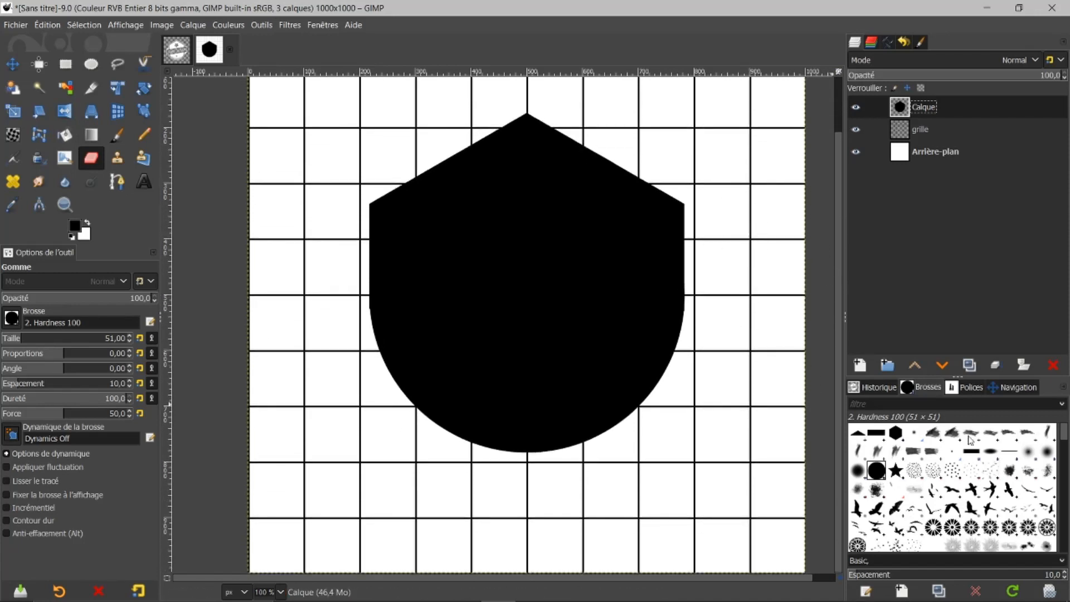
pyautogui.click(1011, 388)
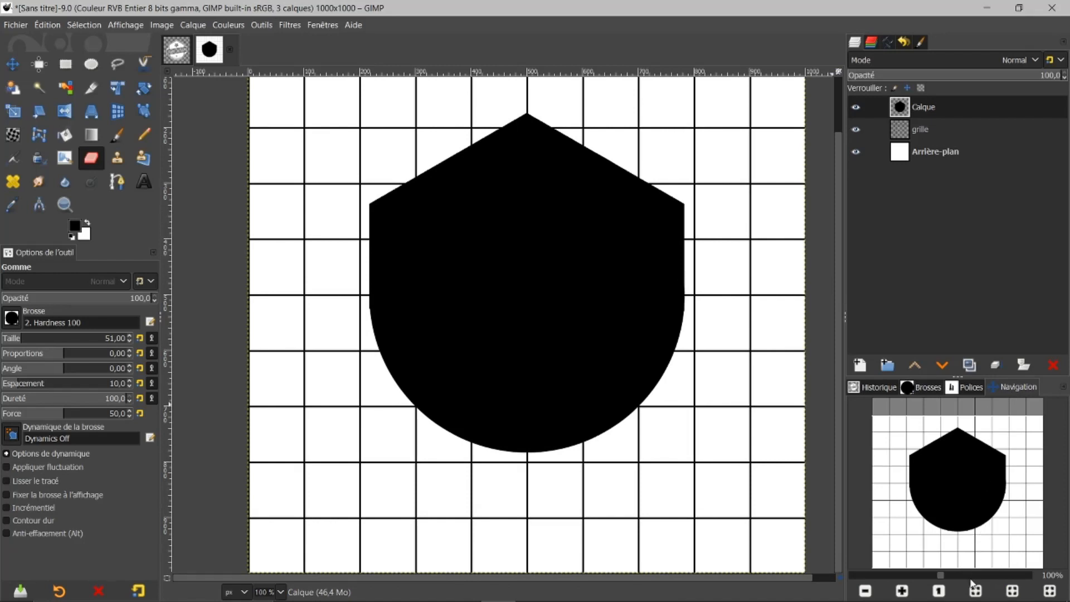
pyautogui.click(976, 591)
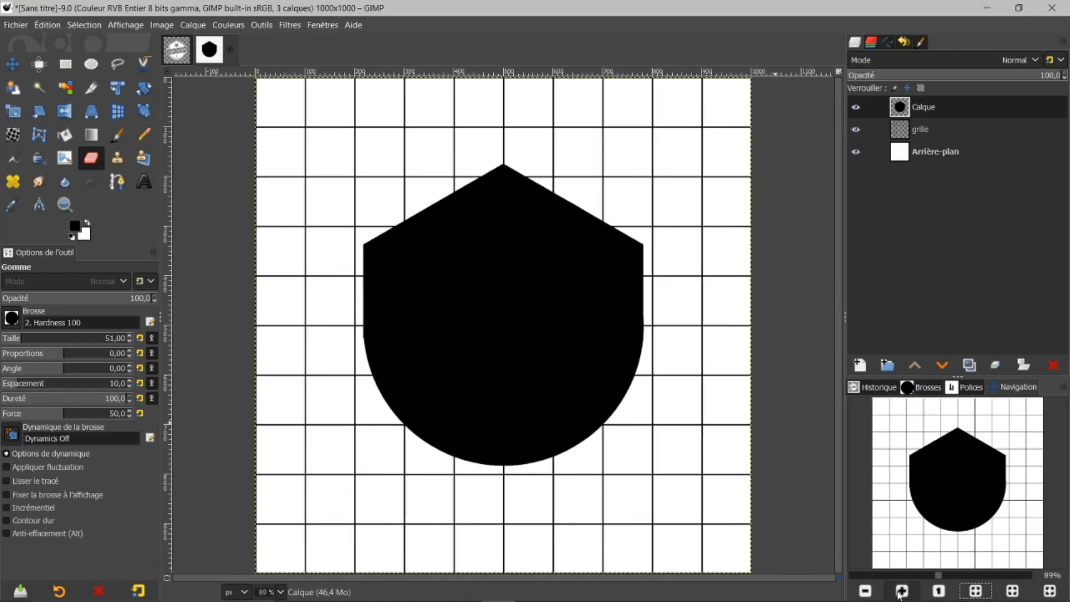
pyautogui.click(866, 591)
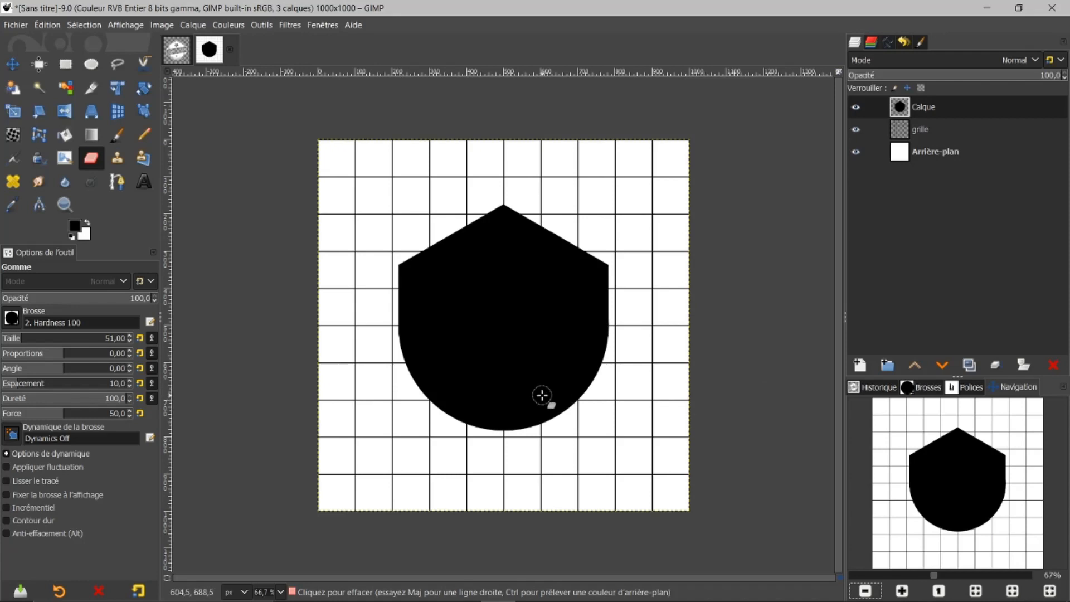
pyautogui.keyDown('ctrl'); pyautogui.scroll(1, 542, 395); pyautogui.keyUp('ctrl')
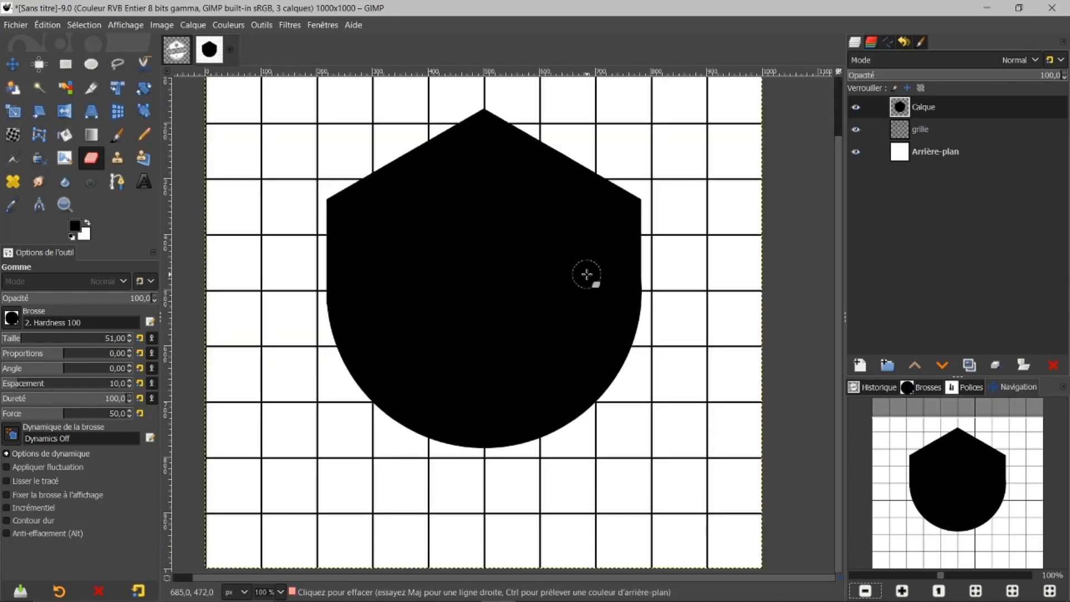
pyautogui.click(905, 114)
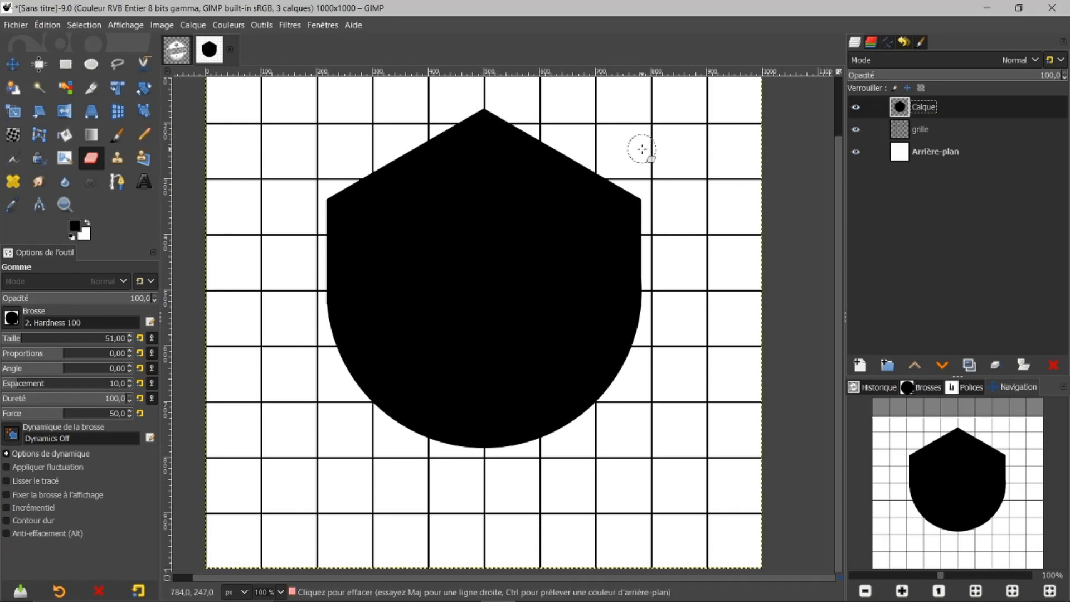
pyautogui.scroll(3, 841, 181)
pyautogui.scroll(-3, 841, 150)
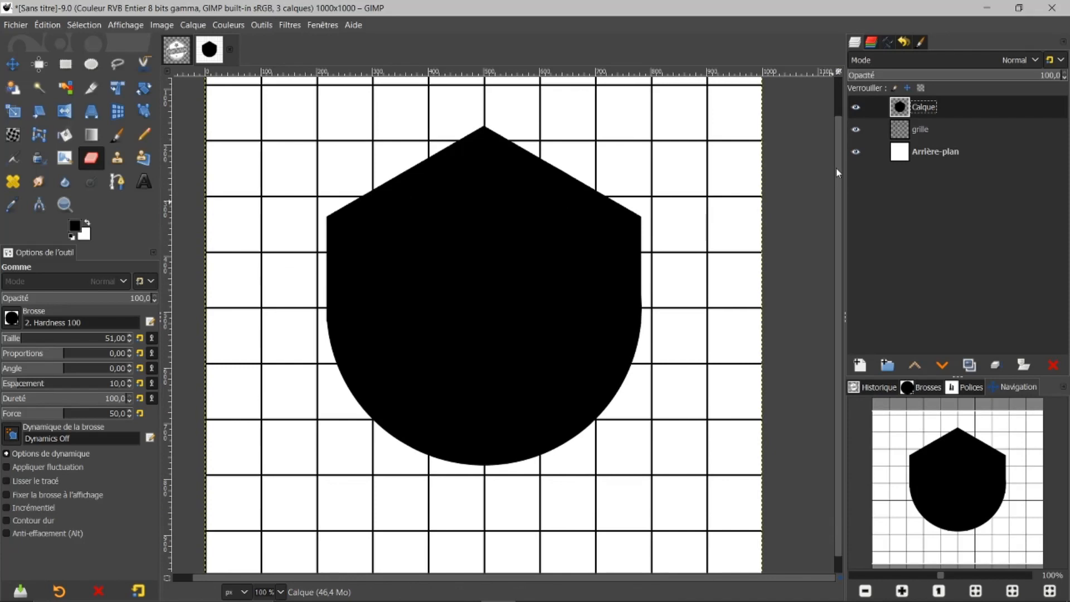
# - Move the badge shape straight down until the bottom of its curve rests on the 900 px grid line
pyautogui.click(13, 66)
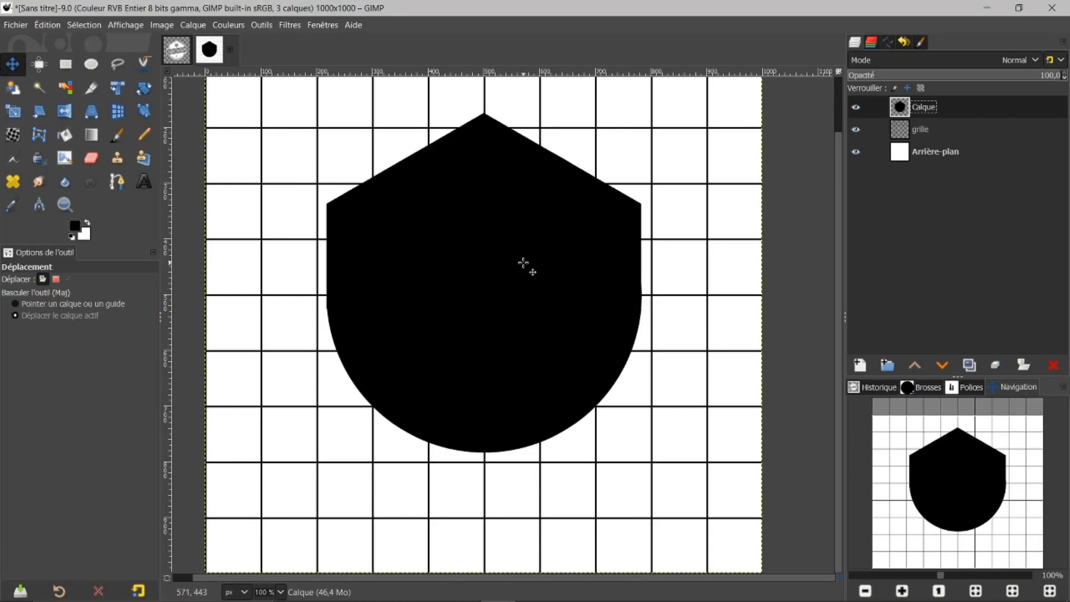
pyautogui.moveTo(524, 265); pyautogui.dragTo(527, 266)
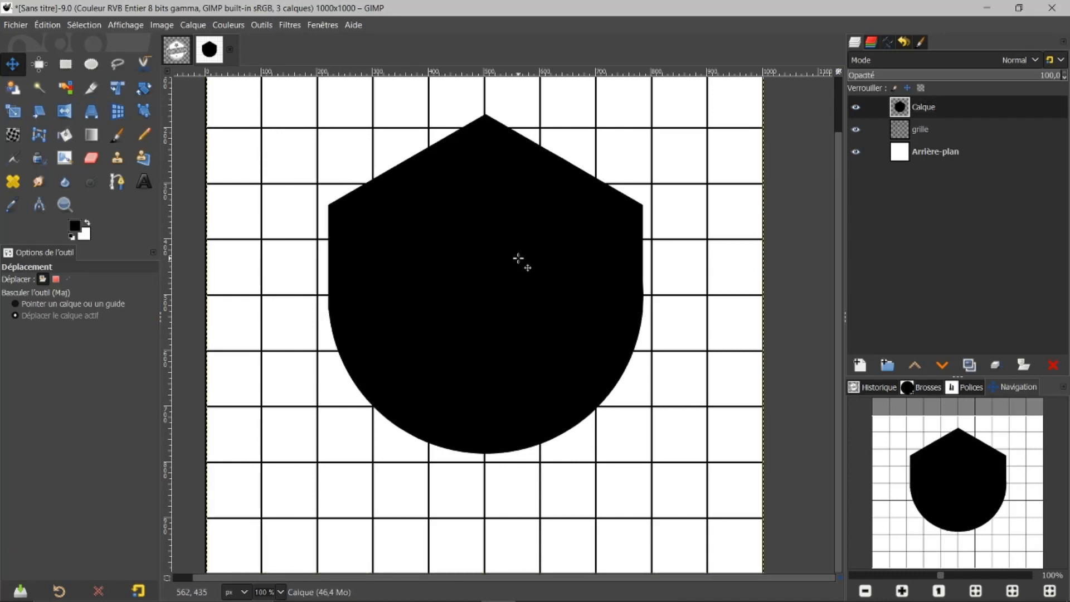
pyautogui.hotkey('ctrl', 'z')
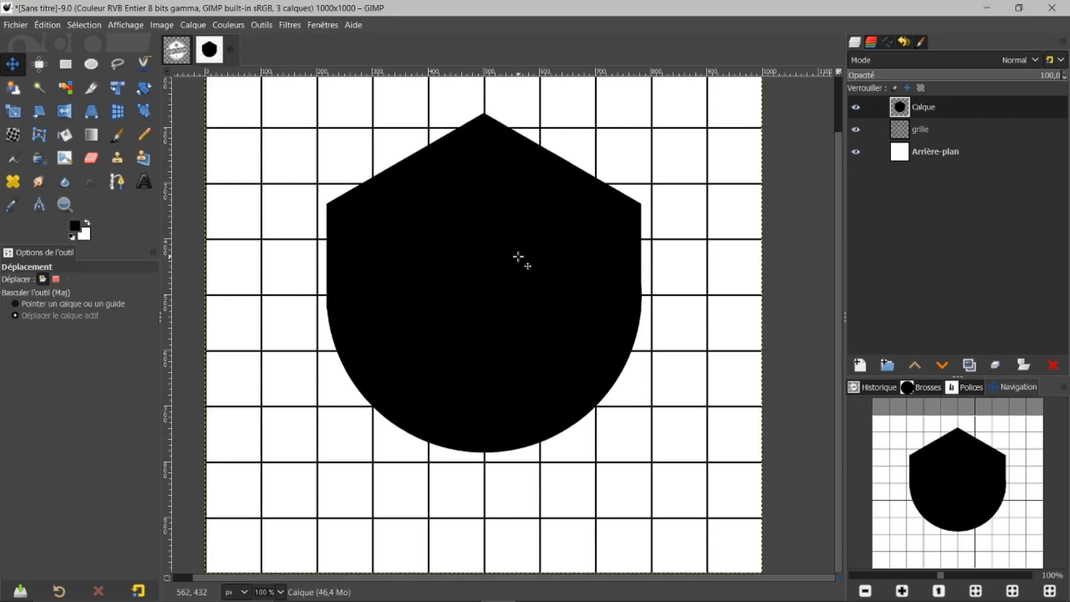
pyautogui.click(518, 257)
pyautogui.press('Down')
pyautogui.press('Down')
pyautogui.press('Down')
pyautogui.press('Down')
pyautogui.press('Down')
pyautogui.press('Down')
pyautogui.press('Down')
pyautogui.press('Down')
pyautogui.press('Down')
pyautogui.press('Down')
pyautogui.press('Down')
pyautogui.press('Down')
pyautogui.press('Down')
pyautogui.press('Down')
pyautogui.press('Down')
pyautogui.press('Down')
pyautogui.press('Down')
pyautogui.press('Down')
pyautogui.press('Down')
pyautogui.press('Down')
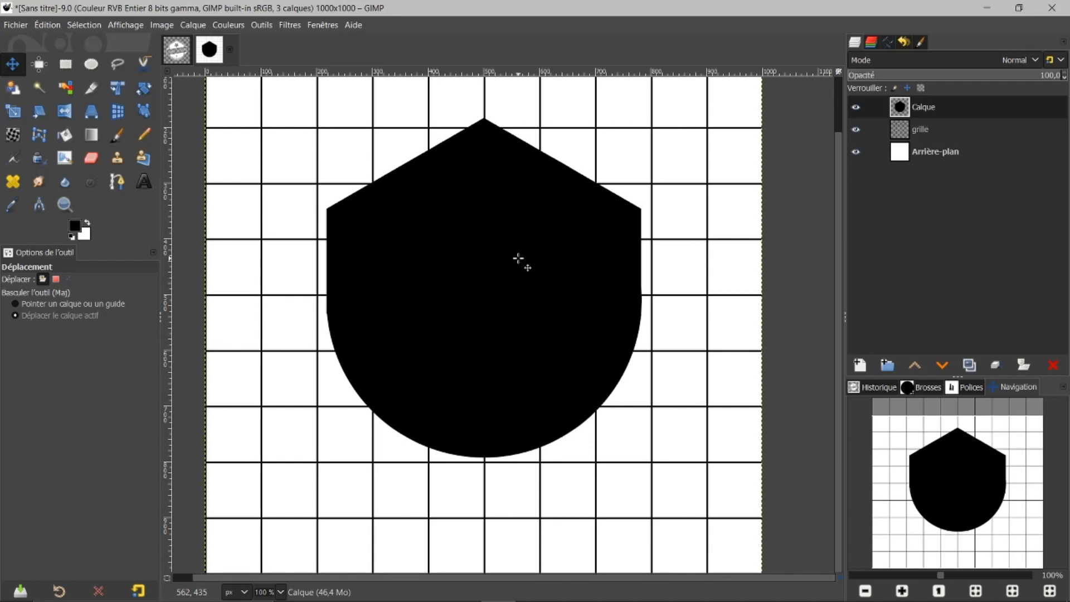
pyautogui.press('Down')
pyautogui.press('Down')
pyautogui.press('Down')
pyautogui.press('Down')
pyautogui.press('Down')
pyautogui.press('Down')
pyautogui.press('Down')
pyautogui.press('Down')
pyautogui.press('Down')
pyautogui.press('Down')
pyautogui.press('Down')
pyautogui.press('Down')
pyautogui.press('Down')
pyautogui.press('Down')
pyautogui.press('Down')
pyautogui.press('Down')
pyautogui.press('Down')
pyautogui.press('Down')
pyautogui.press('Down')
pyautogui.press('Down')
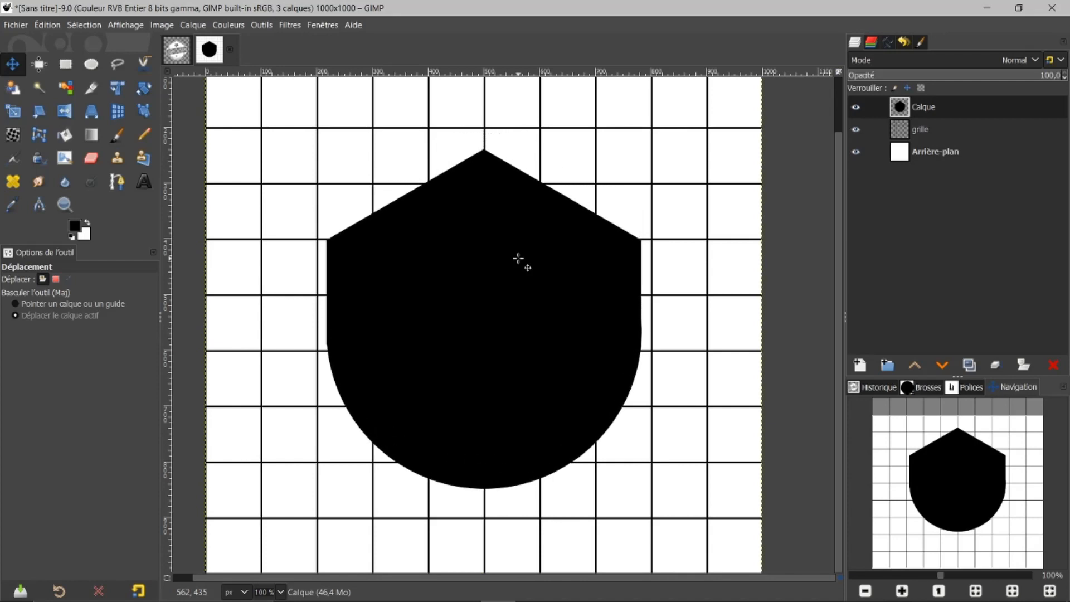
pyautogui.press('Down')
pyautogui.press('Down')
pyautogui.press('Down')
pyautogui.press('Down')
pyautogui.press('Down')
pyautogui.press('Down')
pyautogui.press('Down')
pyautogui.press('Down')
pyautogui.press('Down')
pyautogui.press('Down')
pyautogui.press('Down')
pyautogui.press('Down')
pyautogui.press('Down')
pyautogui.press('Down')
pyautogui.press('Down')
pyautogui.press('Down')
pyautogui.press('Down')
pyautogui.press('Down')
pyautogui.press('Down')
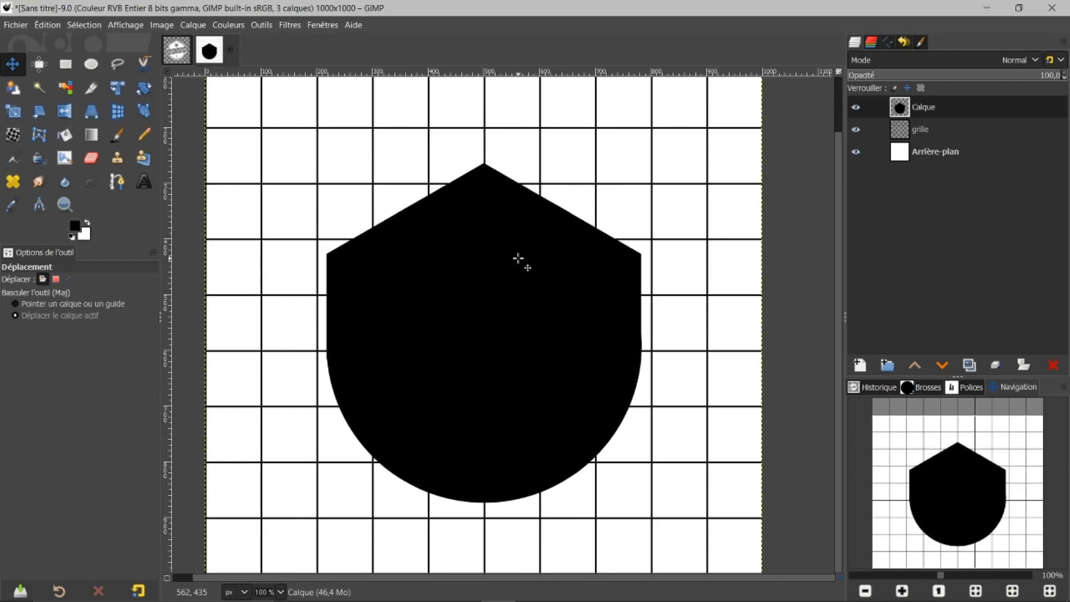
pyautogui.press('Down')
pyautogui.press('Down')
pyautogui.press('Down')
pyautogui.press('Down')
pyautogui.press('Down')
pyautogui.press('Down')
pyautogui.press('Down')
pyautogui.press('Down')
pyautogui.press('Down')
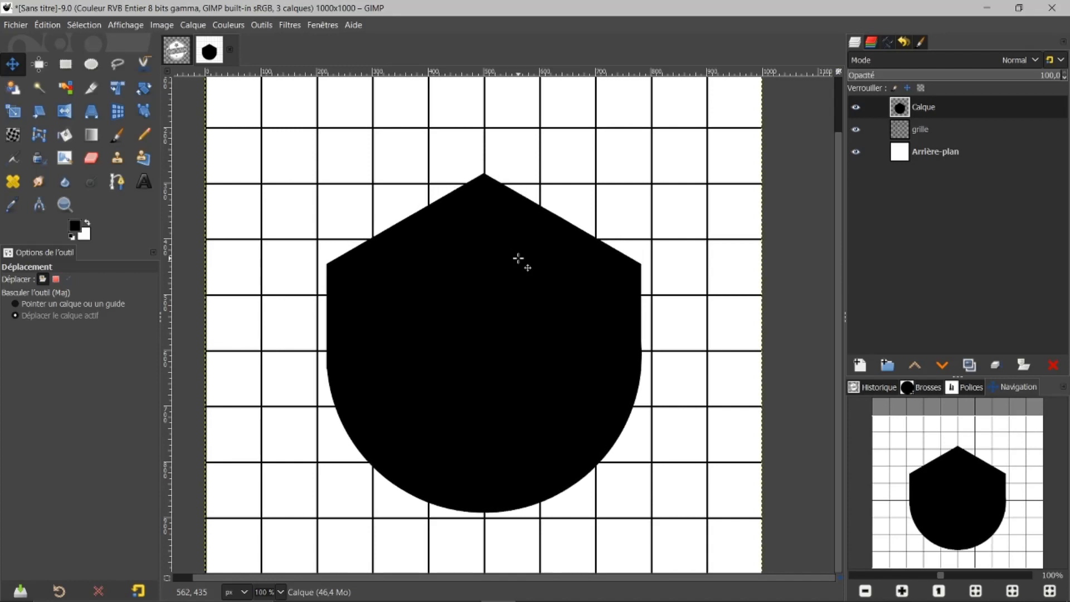
pyautogui.press('Down')
pyautogui.press('Down')
pyautogui.press('Down')
pyautogui.press('Down')
pyautogui.press('Down')
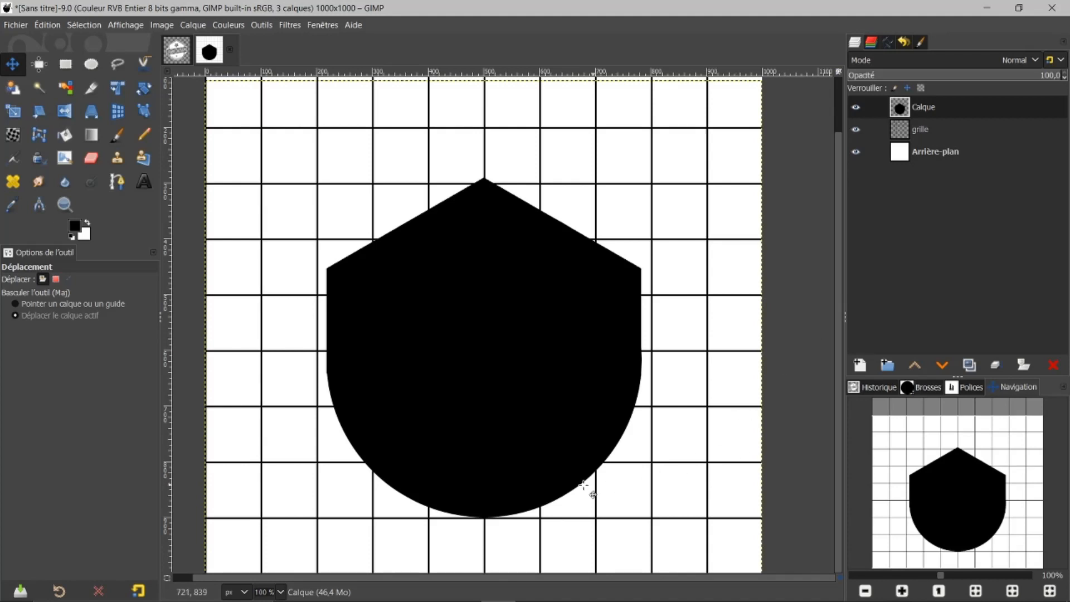
# - Cut the badge's peaked upper part inside a rectangle of about 710 × 239 px and paste it as a new layer
pyautogui.hscroll(-1, 545, 579)
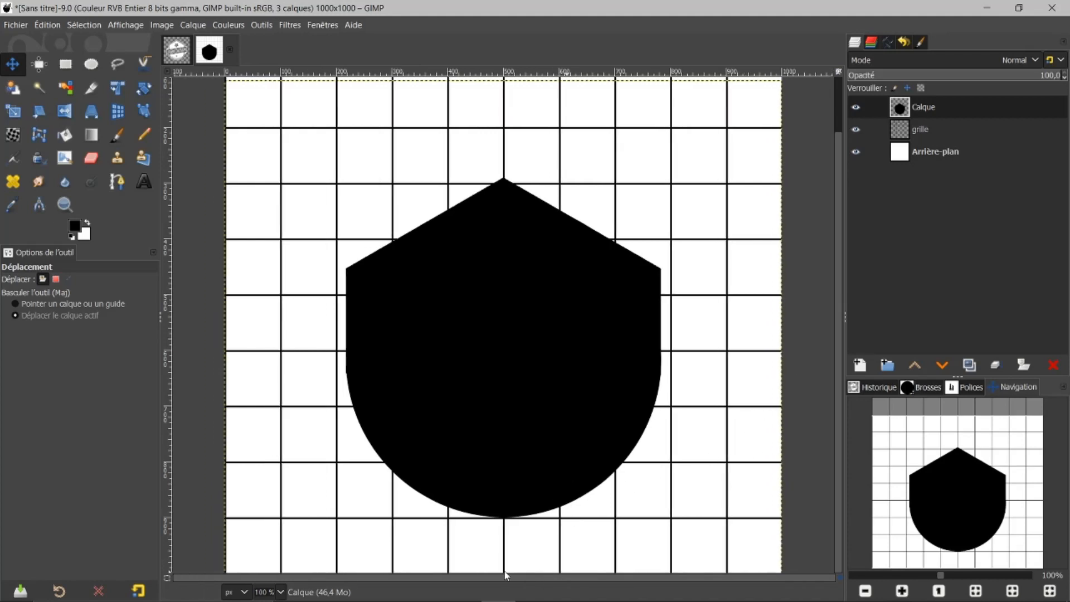
pyautogui.click(65, 65)
pyautogui.moveTo(292, 154); pyautogui.dragTo(689, 288)
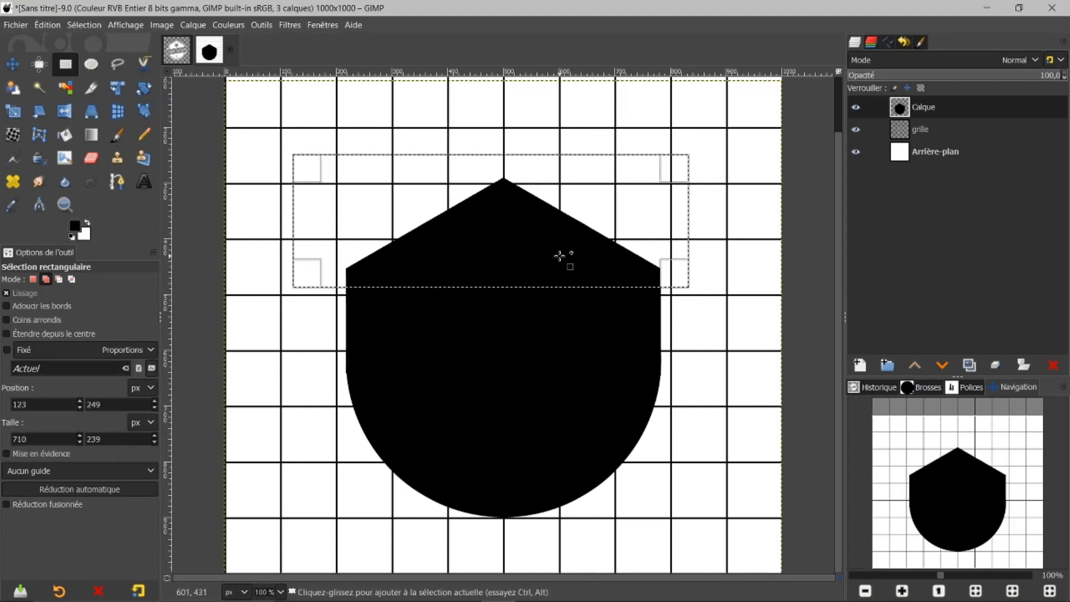
pyautogui.click(549, 239)
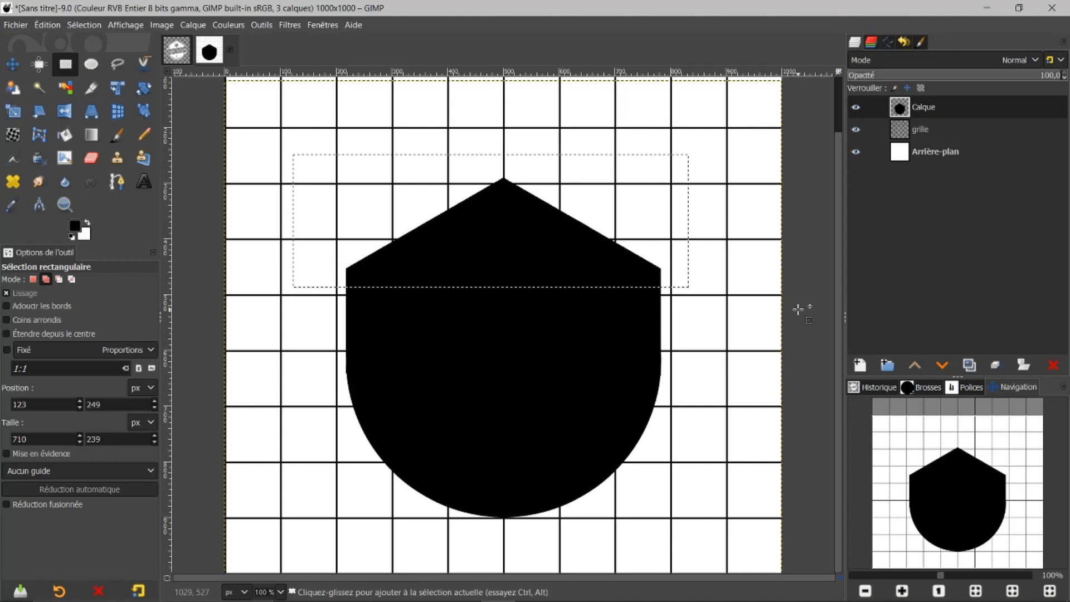
pyautogui.hotkey('ctrl', 'x')
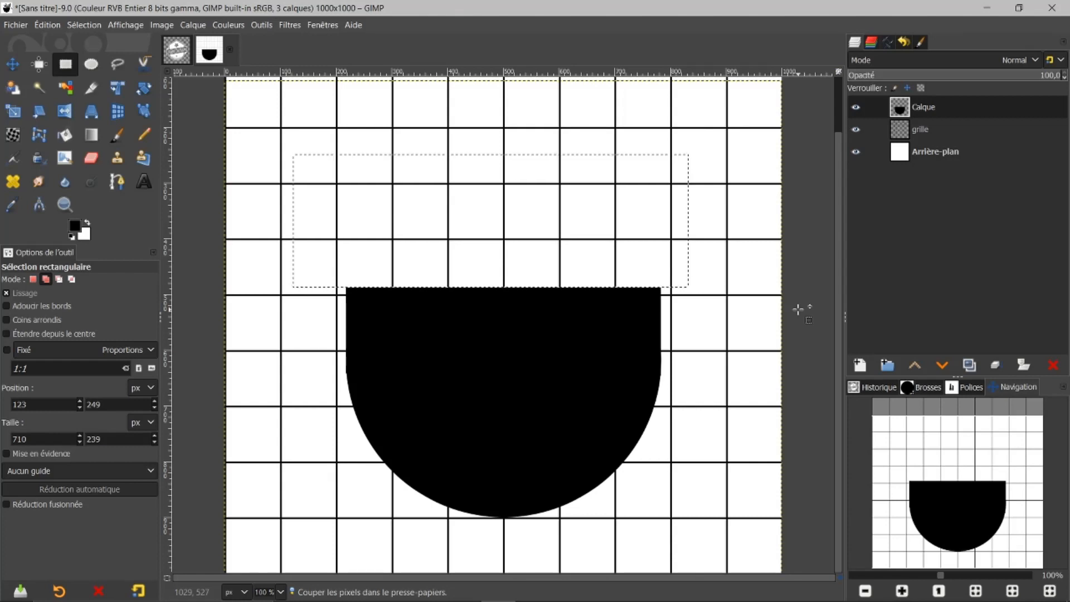
pyautogui.hotkey('ctrl', 'v')
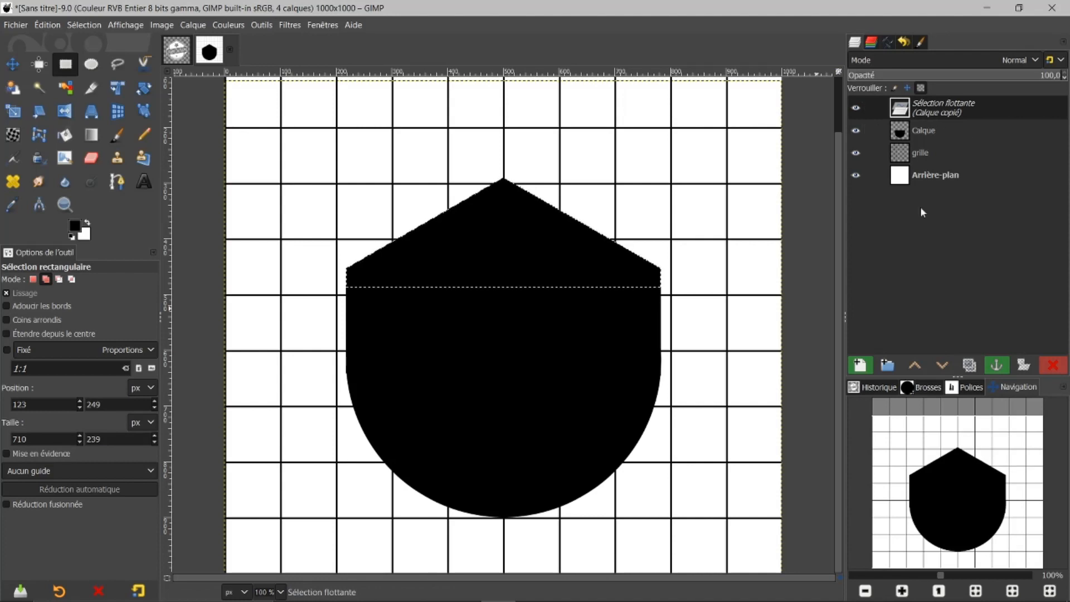
pyautogui.click(860, 366)
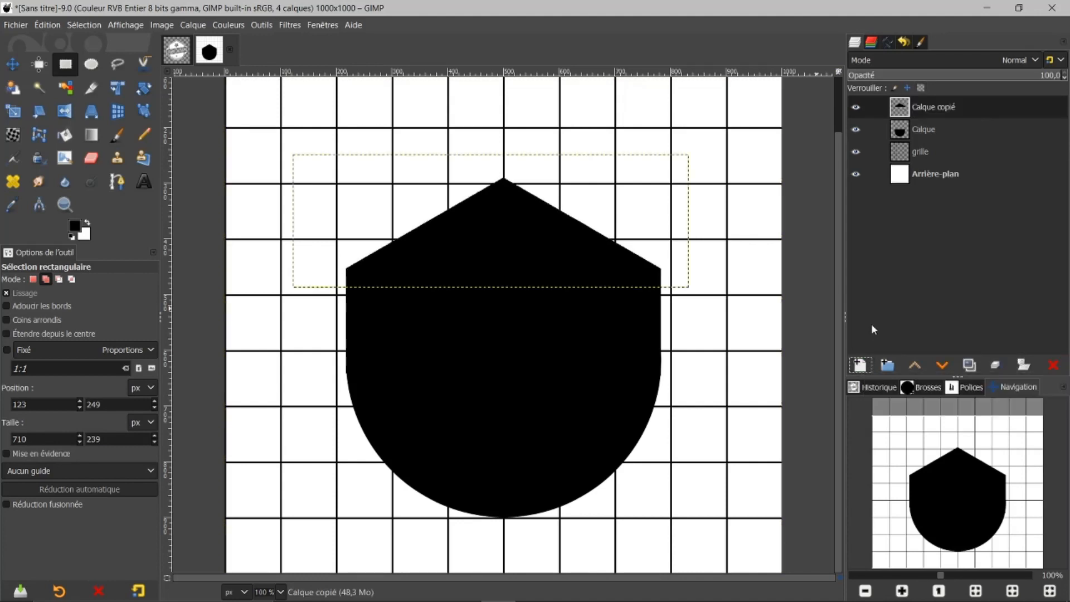
# - Check each half of the split badge on its own, then hide the Calque copié layer holding the peaked top
pyautogui.click(856, 109)
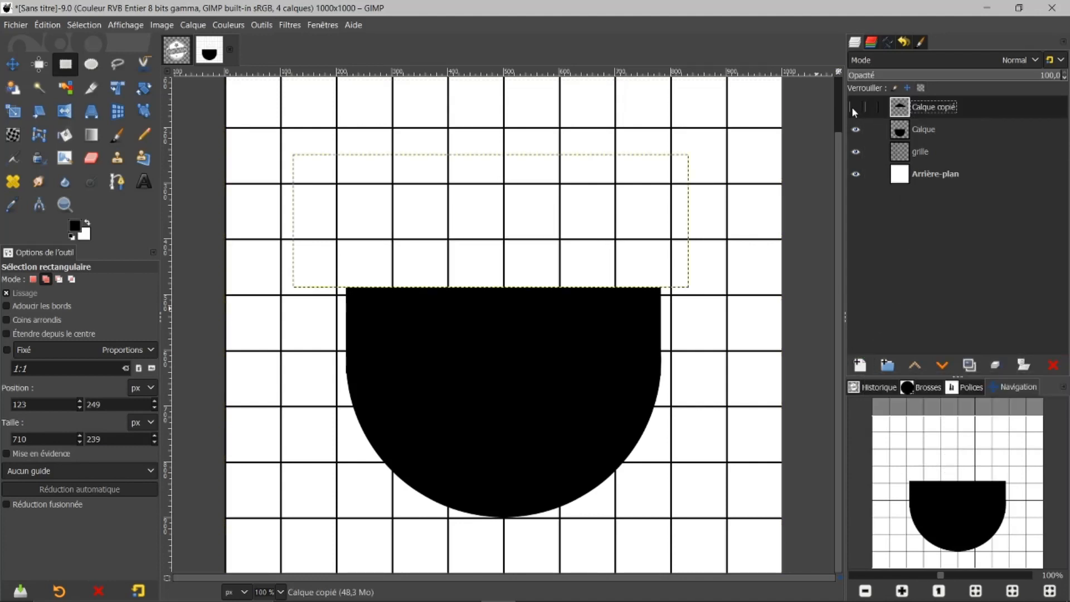
pyautogui.click(855, 109)
pyautogui.click(857, 130)
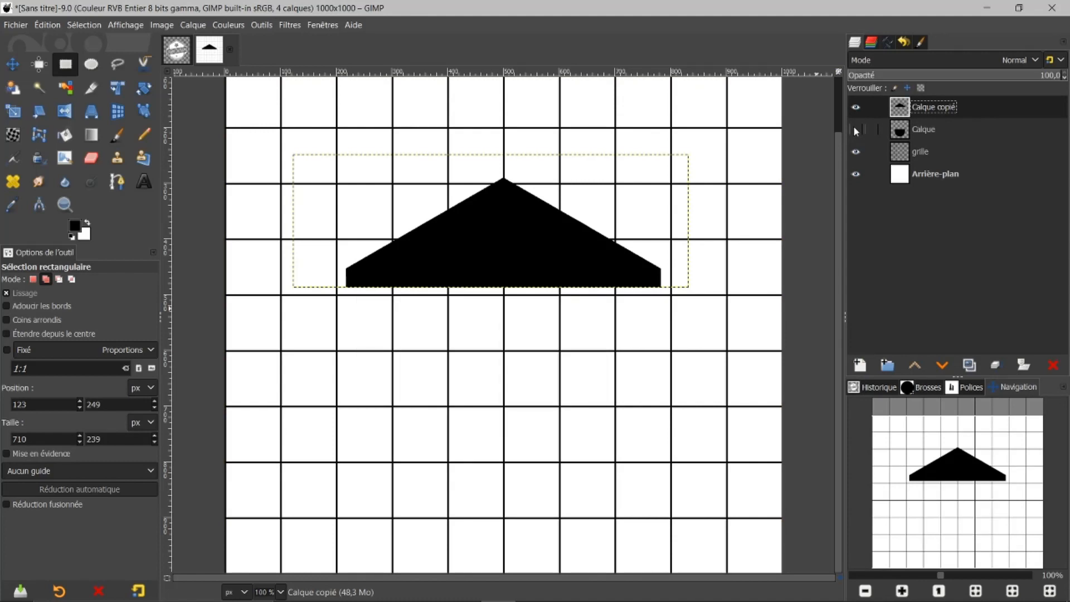
pyautogui.click(857, 130)
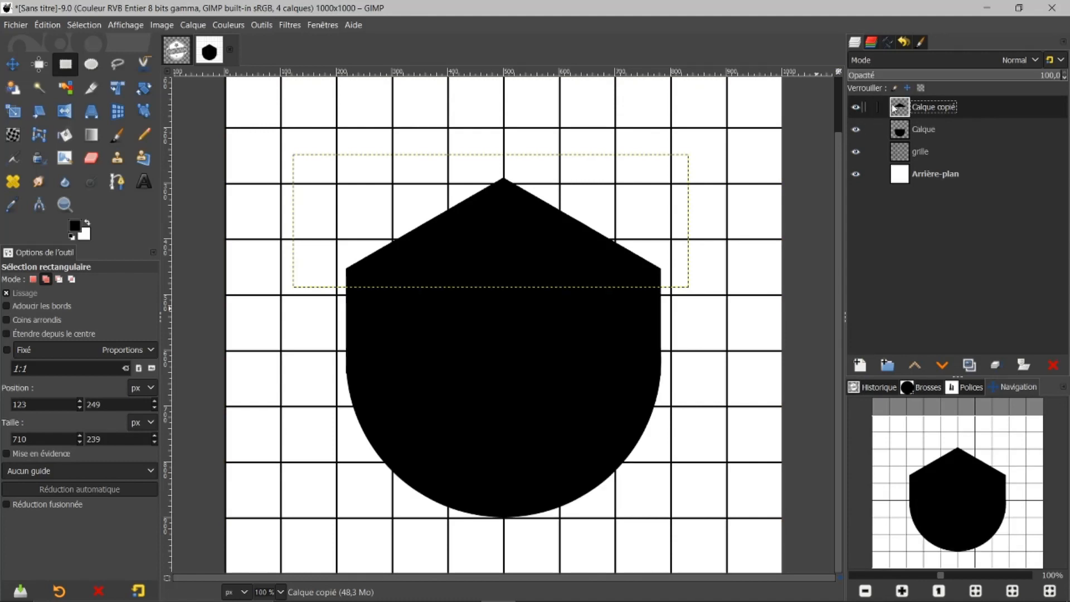
pyautogui.click(856, 108)
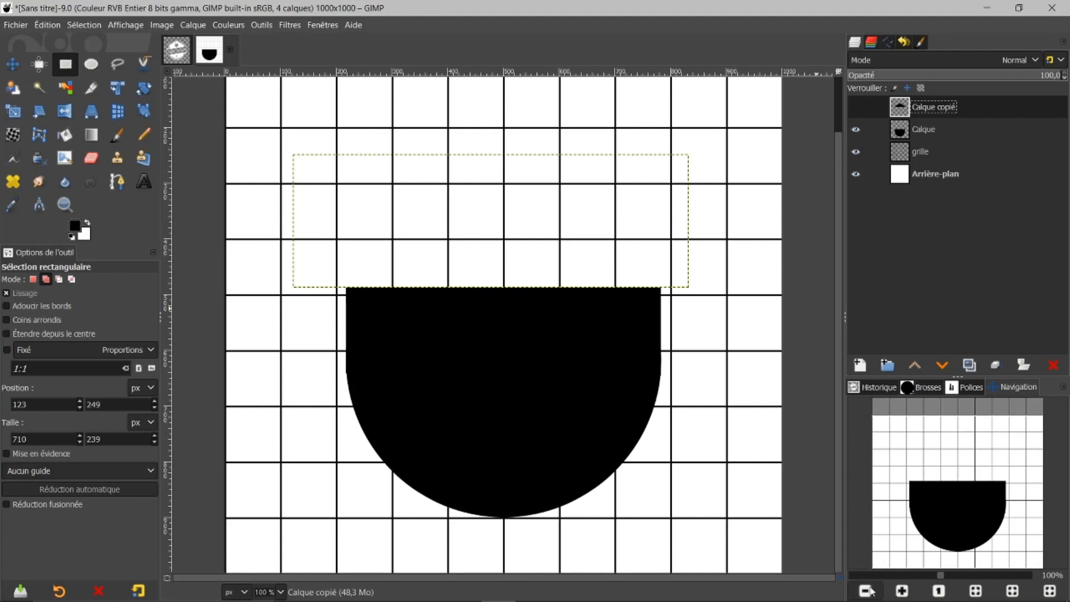
pyautogui.click(975, 591)
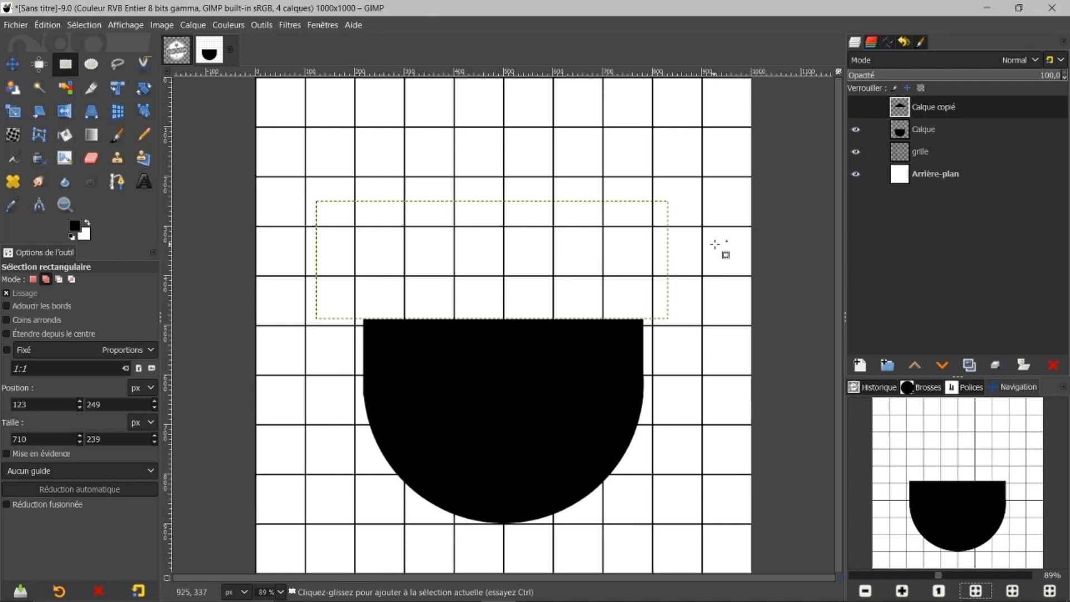
# - On the Calque layer, select the straight-sided upper part of the badge body with a rectangle of about 684 × 160 px
pyautogui.click(904, 139)
pyautogui.click(858, 130)
pyautogui.click(858, 130)
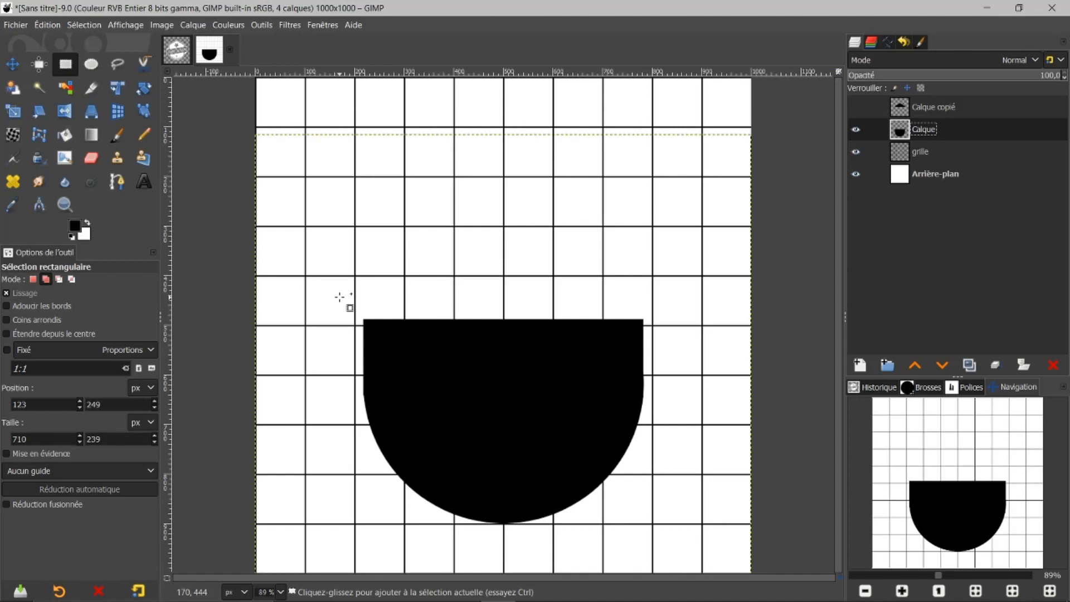
pyautogui.moveTo(341, 297); pyautogui.dragTo(679, 376)
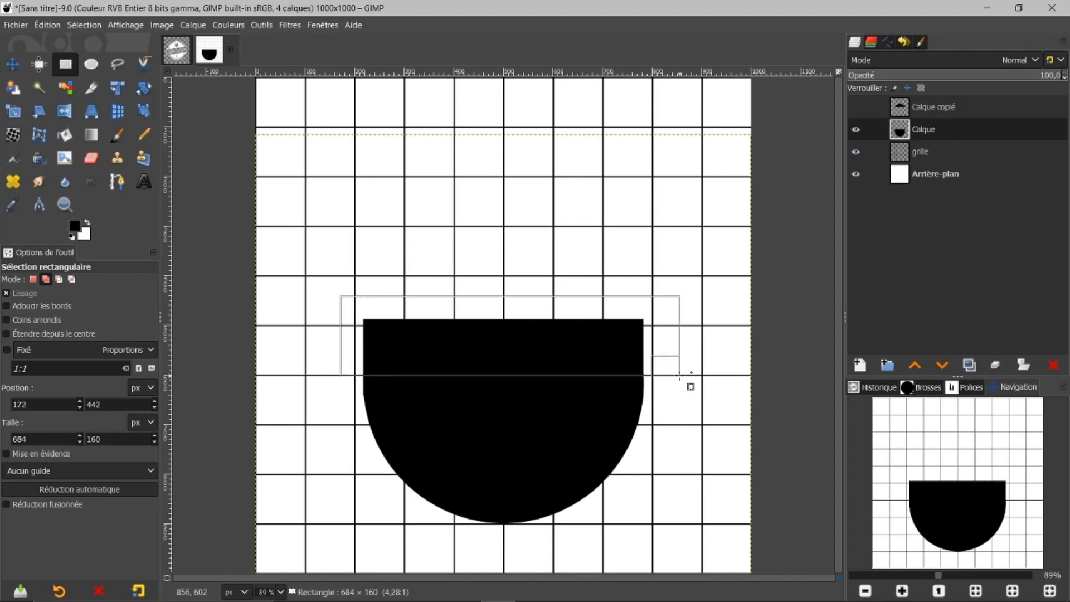
pyautogui.moveTo(680, 374); pyautogui.dragTo(681, 375)
pyautogui.moveTo(595, 345); pyautogui.dragTo(593, 343)
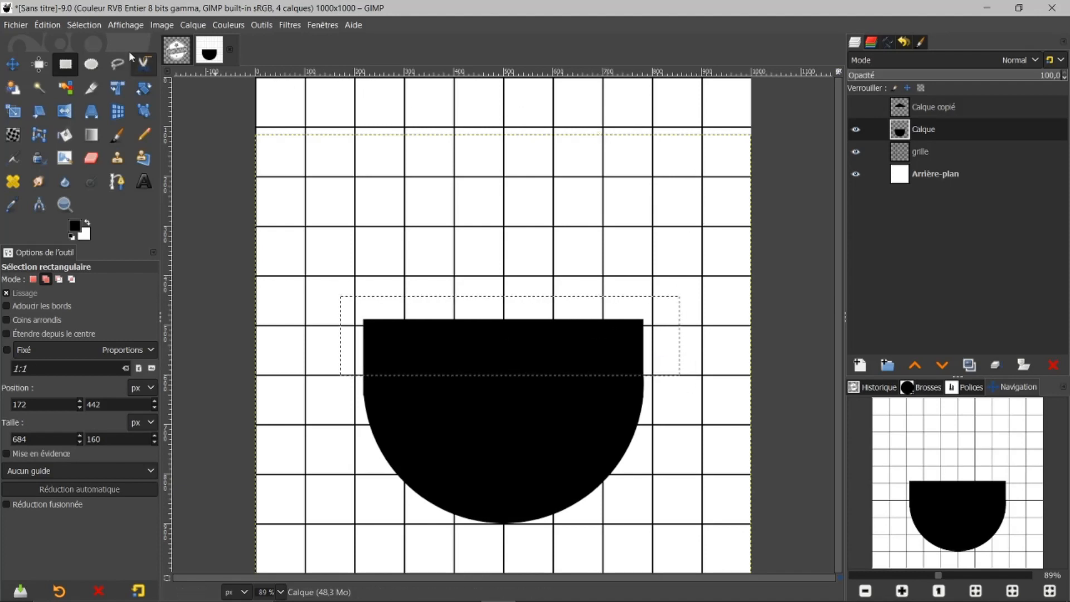
# - Stretch the selected part upward to 684 × 352 px with the Scale tool and turn the result into a new layer
pyautogui.click(9, 113)
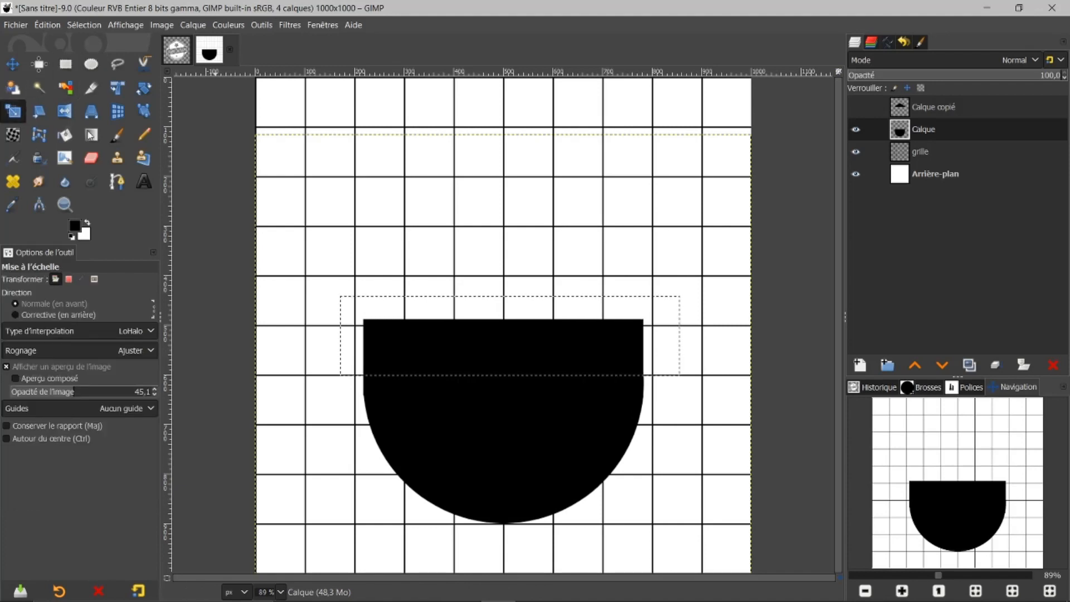
pyautogui.click(551, 365)
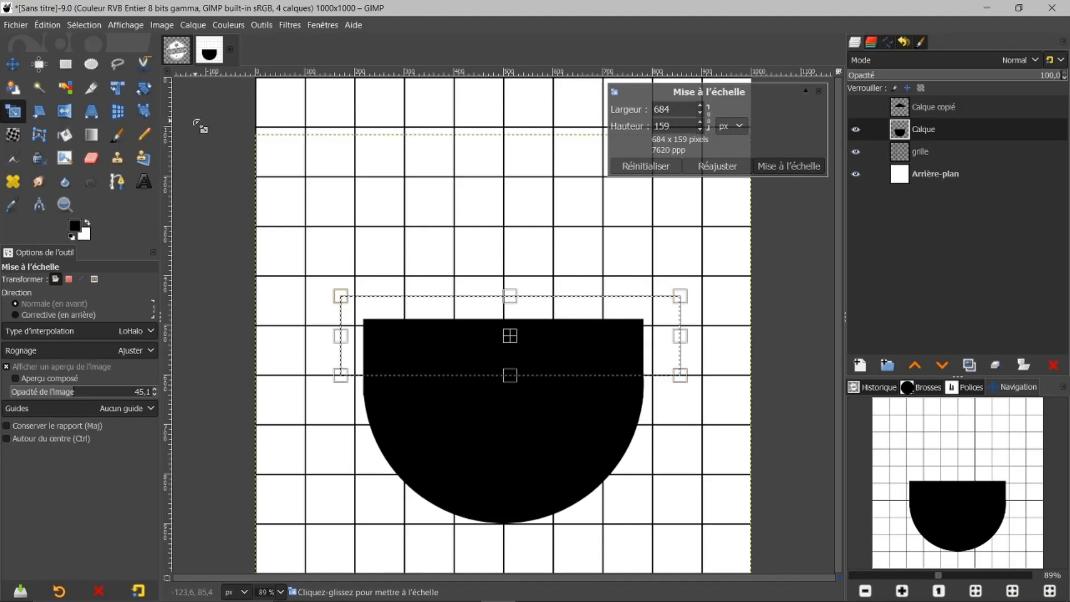
pyautogui.click(709, 123)
pyautogui.click(709, 122)
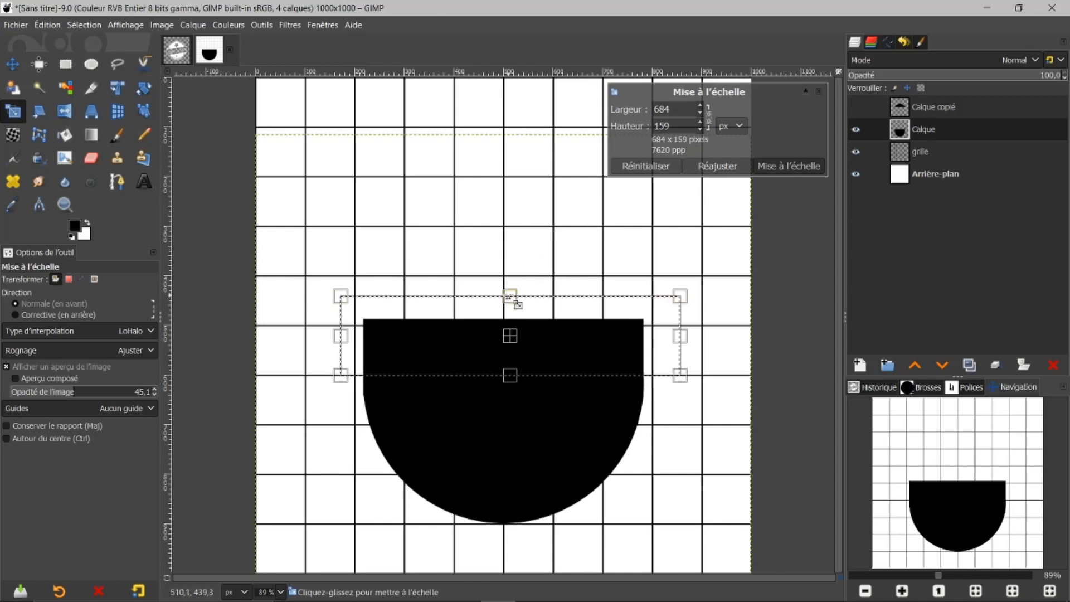
pyautogui.moveTo(511, 279); pyautogui.dragTo(525, 202)
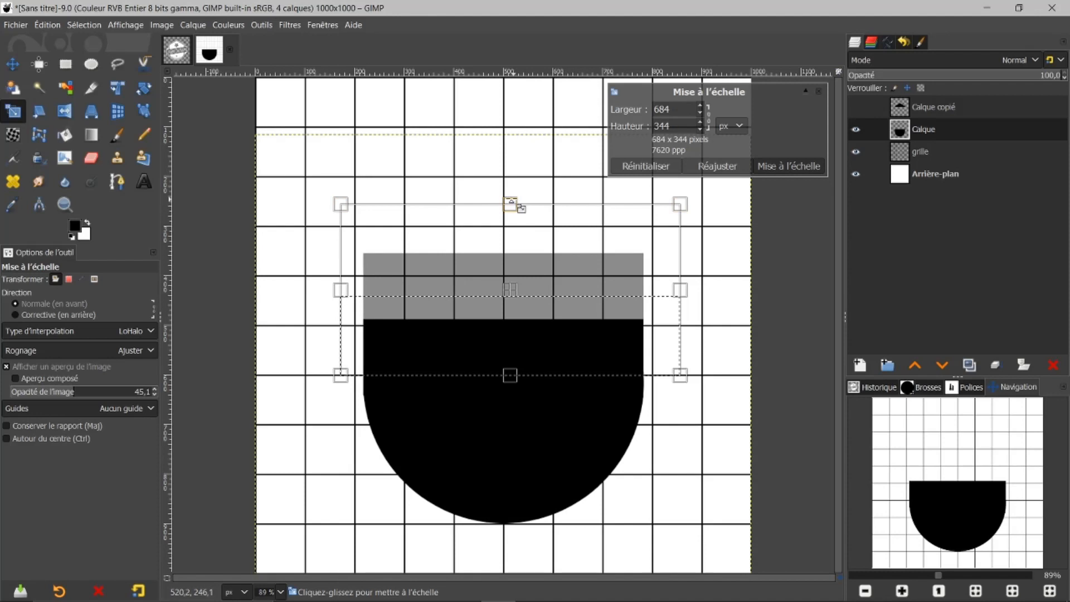
pyautogui.moveTo(510, 204); pyautogui.dragTo(510, 199)
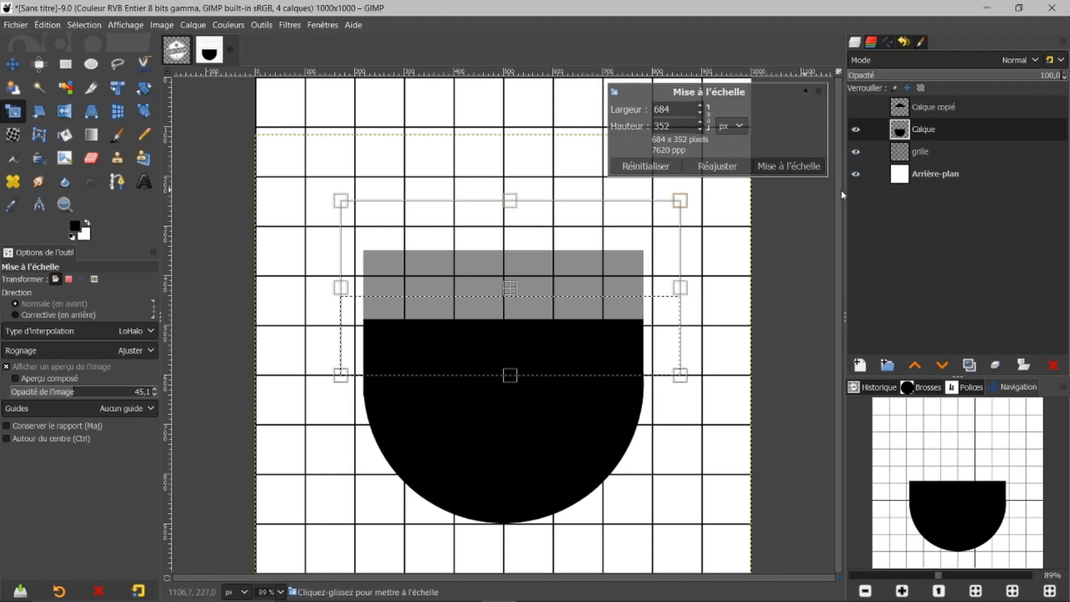
pyautogui.click(791, 166)
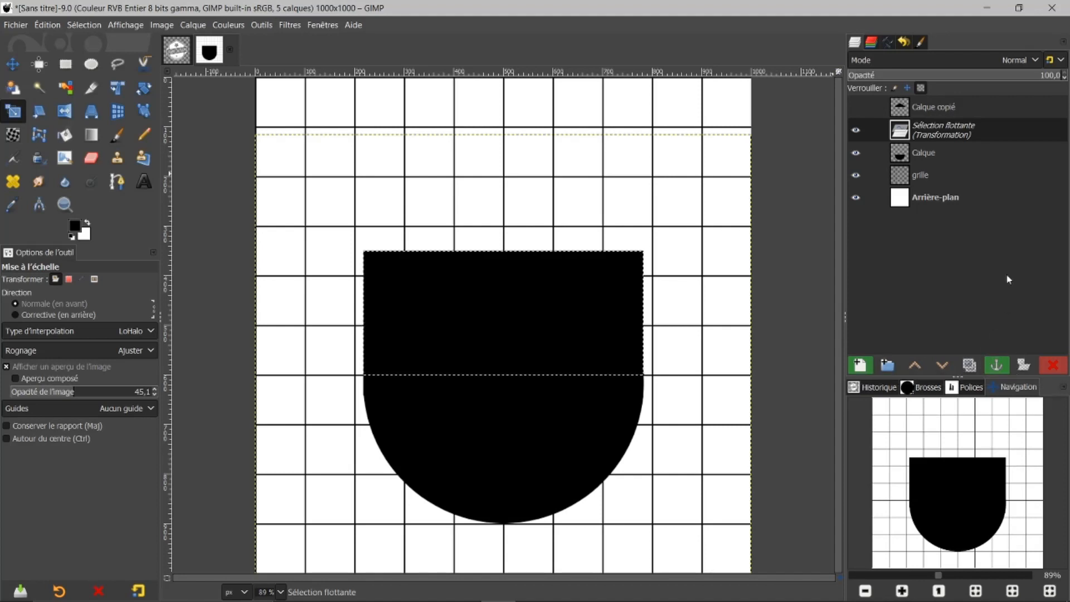
pyautogui.click(861, 365)
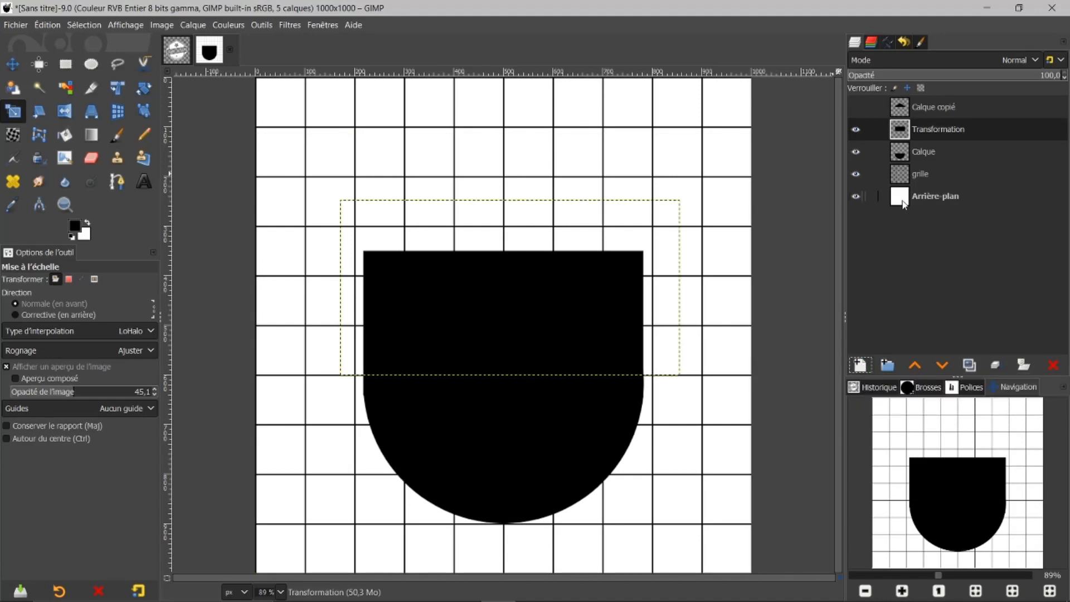
# - Merge the Transformation layer down into the Calque layer and show the Calque copié layer again
pyautogui.click(903, 202)
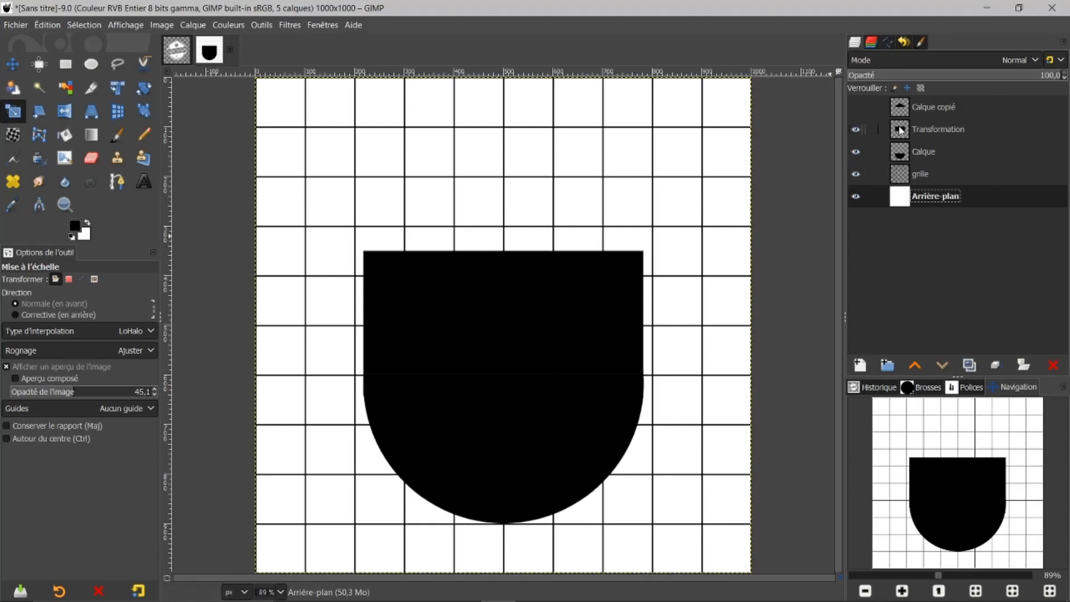
pyautogui.click(856, 129)
pyautogui.click(856, 129)
pyautogui.click(856, 130)
pyautogui.click(856, 129)
pyautogui.click(891, 131)
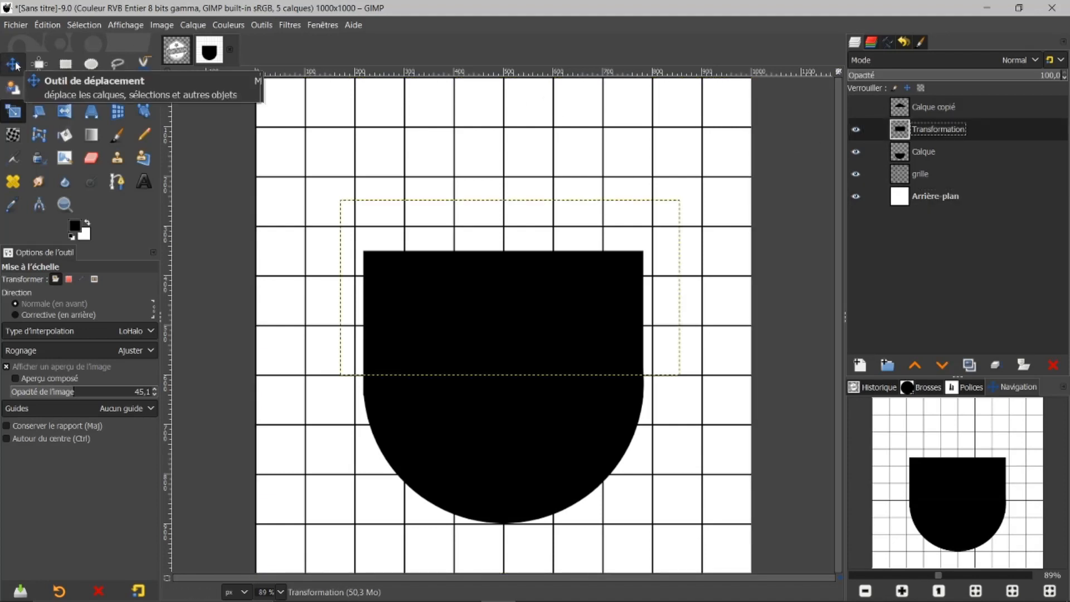
pyautogui.click(15, 65)
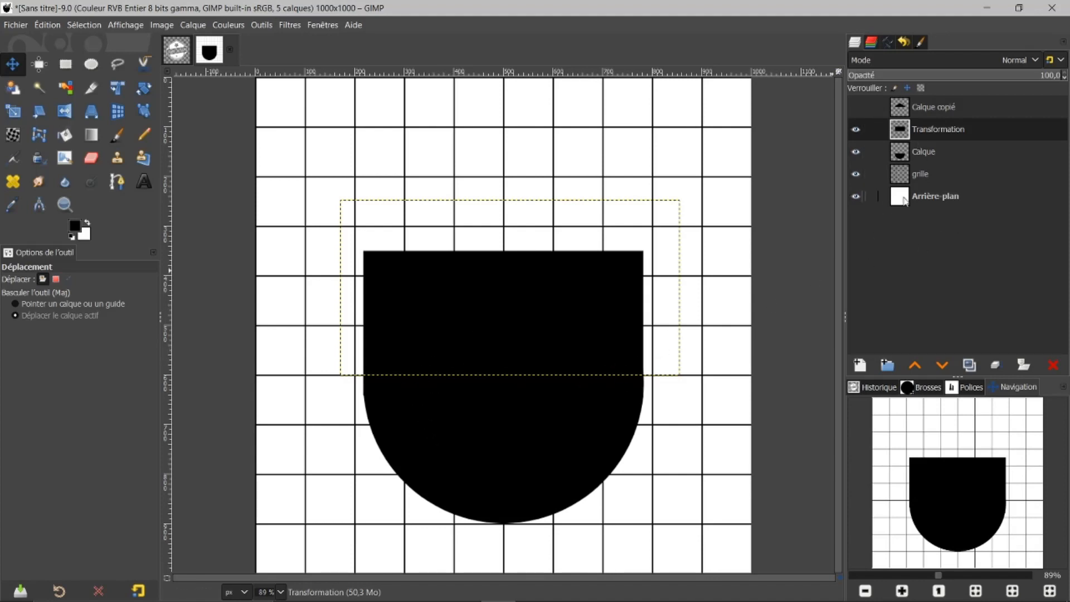
pyautogui.click(905, 199)
pyautogui.click(904, 132)
pyautogui.rightClick(903, 134)
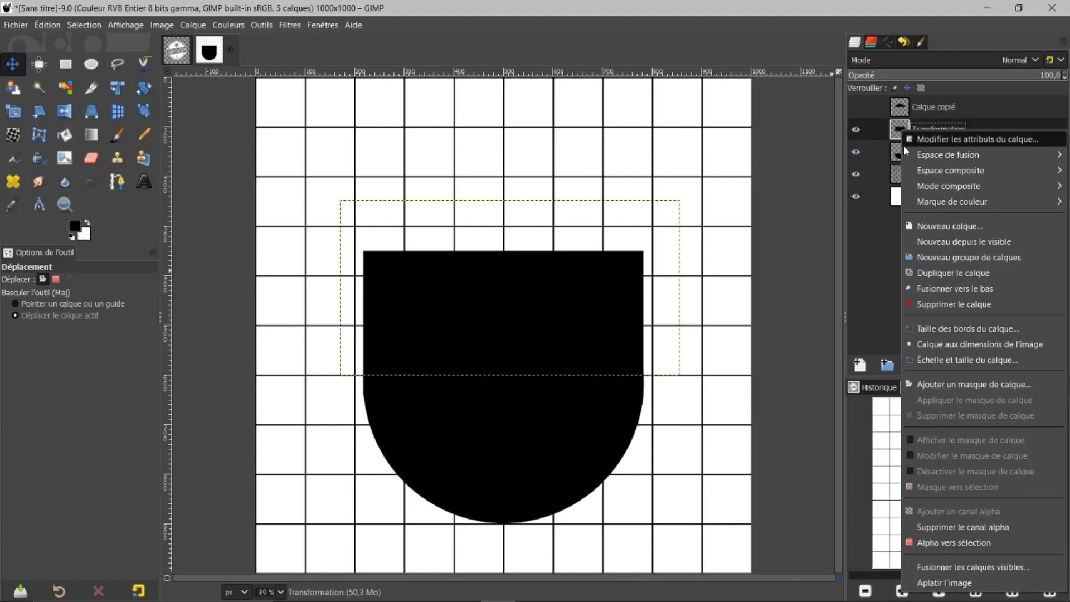
pyautogui.click(926, 289)
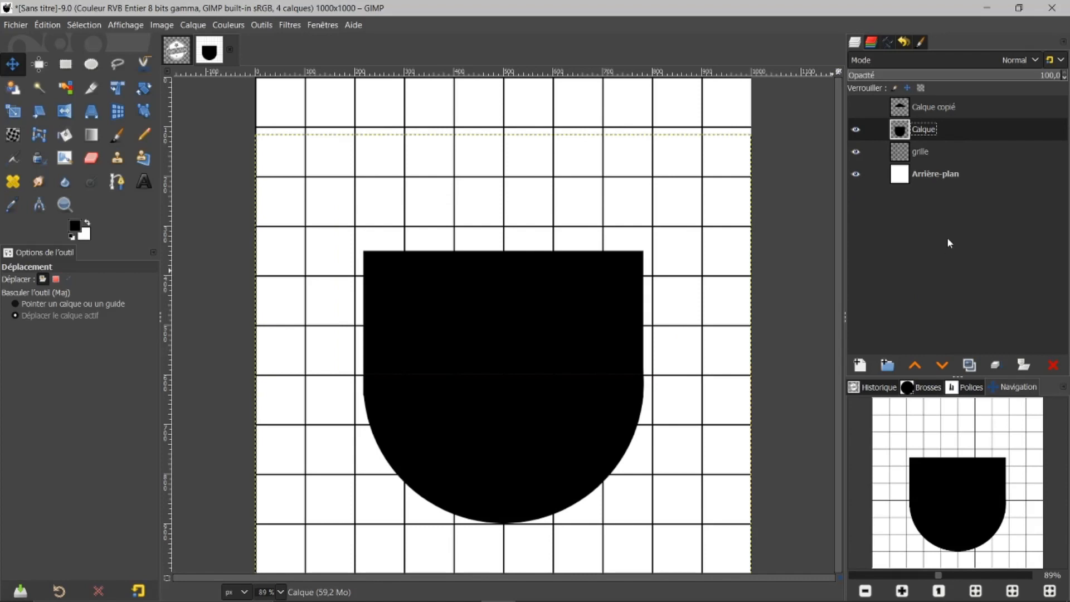
pyautogui.click(863, 109)
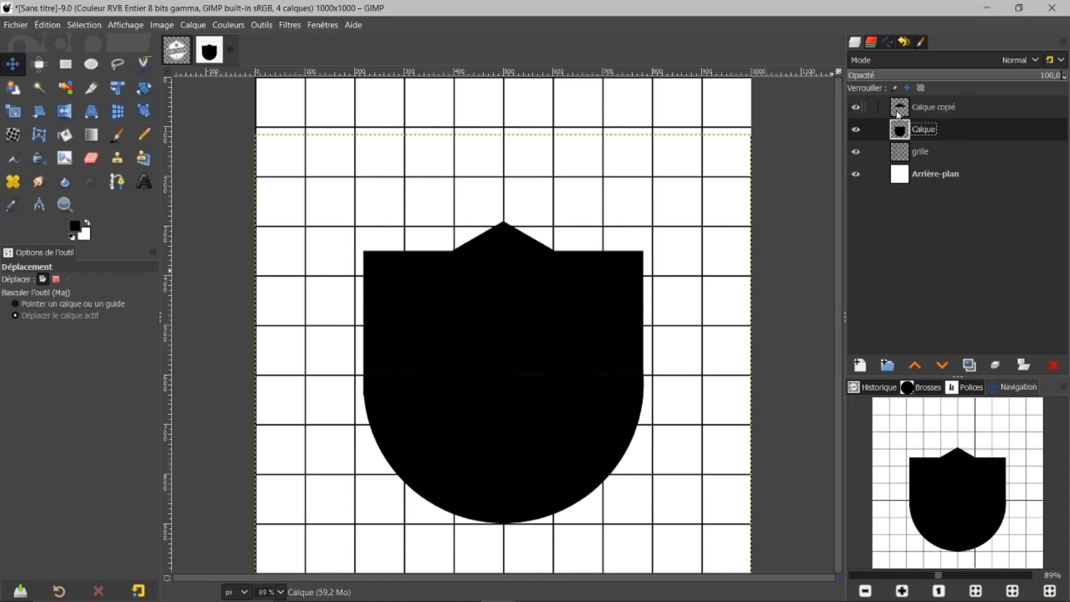
# - Raise the Calque copié layer until the slopes of its peak meet the upper corners of the badge body
pyautogui.click(899, 111)
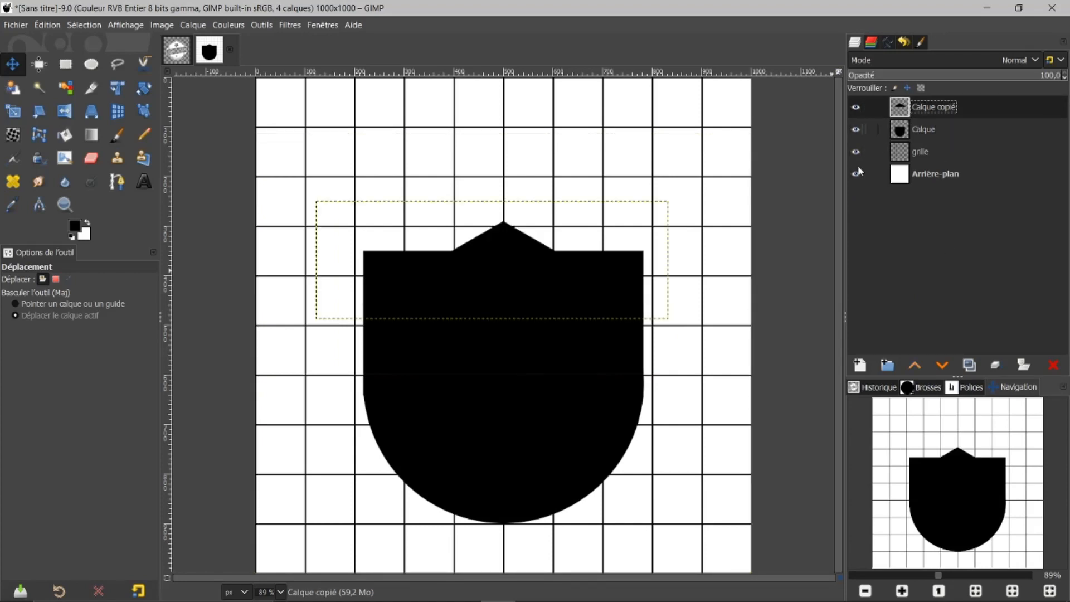
pyautogui.click(12, 64)
pyautogui.moveTo(470, 278); pyautogui.dragTo(471, 277)
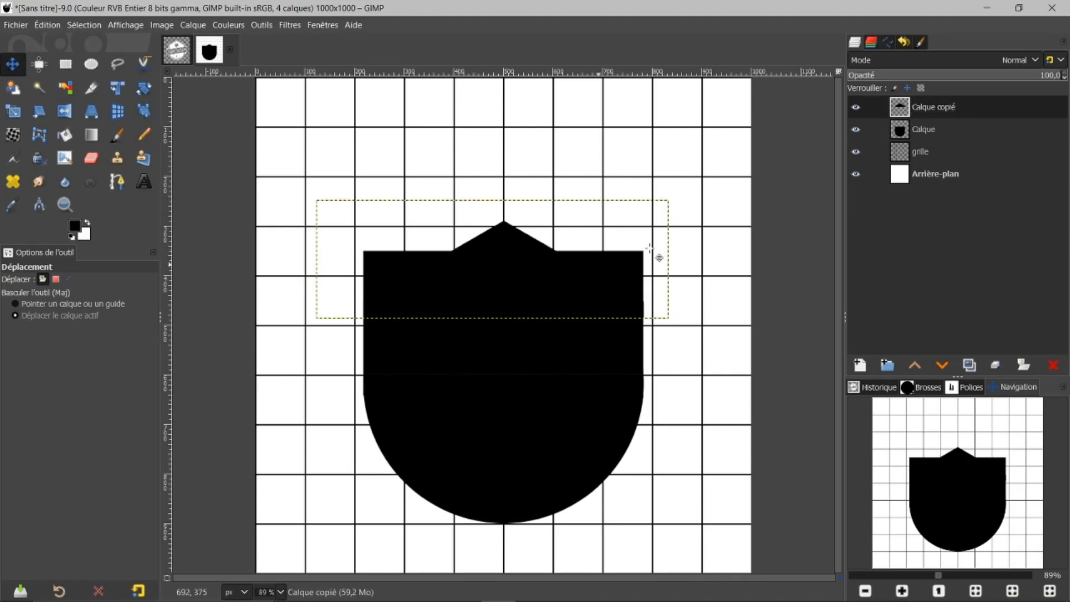
pyautogui.press('Up')
pyautogui.press('Up')
pyautogui.press('Up')
pyautogui.press('Up')
pyautogui.press('Up')
pyautogui.press('Up')
pyautogui.press('Up')
pyautogui.press('Up')
pyautogui.press('Up')
pyautogui.press('Up')
pyautogui.press('Up')
pyautogui.press('Up')
pyautogui.press('Up')
pyautogui.press('Up')
pyautogui.press('Up')
pyautogui.press('Up')
pyautogui.press('Up')
pyautogui.press('Up')
pyautogui.press('Up')
pyautogui.press('Up')
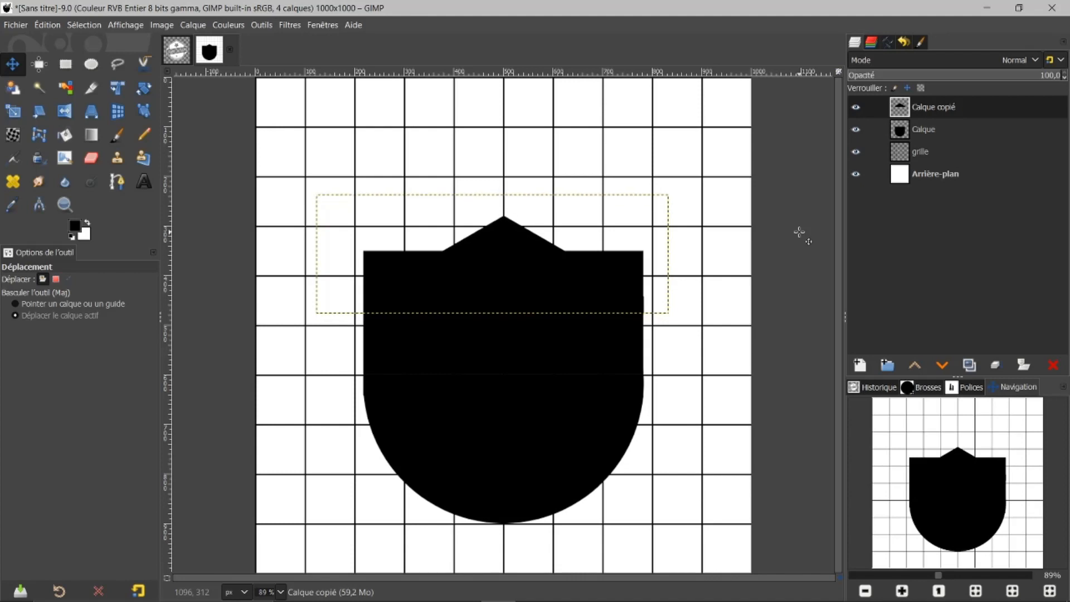
pyautogui.press('Up')
pyautogui.press('Up')
pyautogui.press('Up')
pyautogui.press('Up')
pyautogui.press('Up')
pyautogui.press('Up')
pyautogui.press('Up')
pyautogui.press('Up')
pyautogui.press('Up')
pyautogui.press('Up')
pyautogui.press('Up')
pyautogui.press('Up')
pyautogui.press('Up')
pyautogui.press('Up')
pyautogui.press('Up')
pyautogui.press('Up')
pyautogui.press('Up')
pyautogui.press('Up')
pyautogui.press('Up')
pyautogui.press('Up')
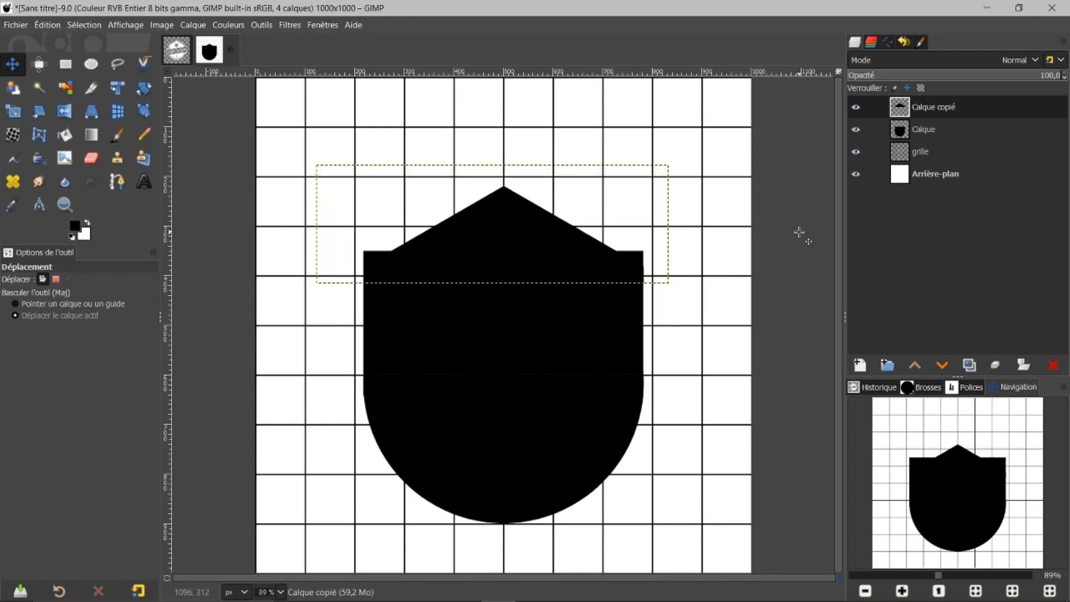
pyautogui.press('Up')
pyautogui.press('Up')
pyautogui.press('Up')
pyautogui.press('Up')
pyautogui.press('Up')
pyautogui.press('Up')
pyautogui.press('Up')
pyautogui.press('Up')
pyautogui.press('Up')
pyautogui.press('Up')
pyautogui.press('Up')
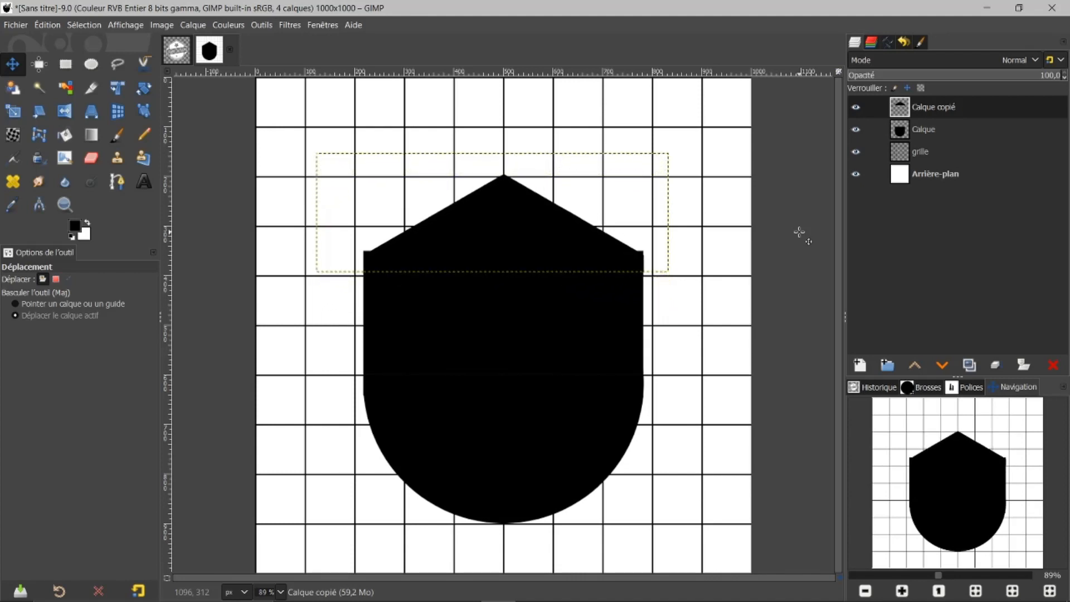
pyautogui.press('Up')
pyautogui.press('Up')
pyautogui.press('Up')
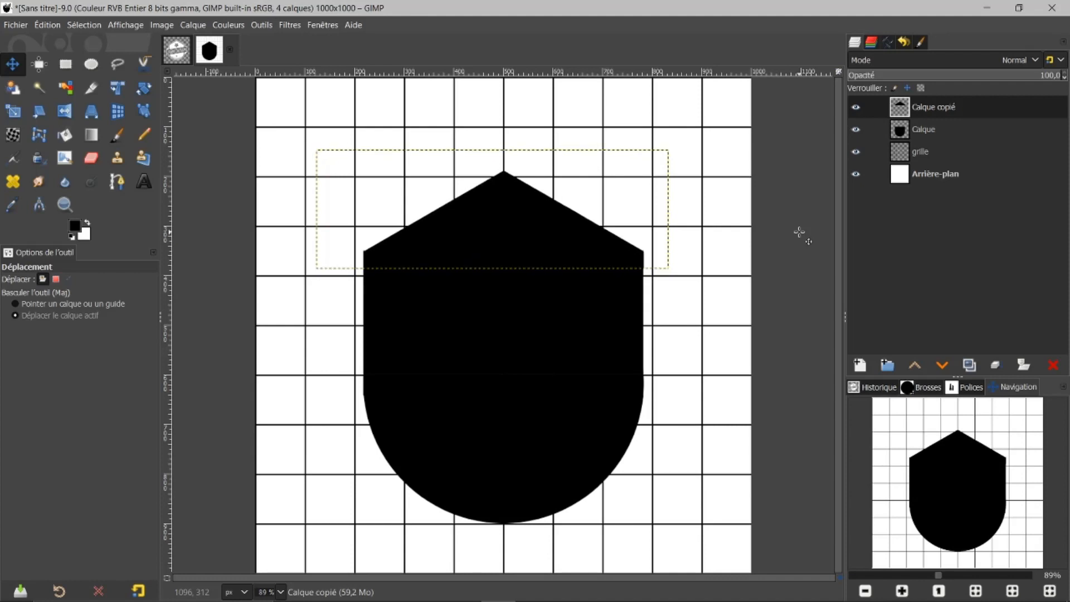
pyautogui.click(904, 177)
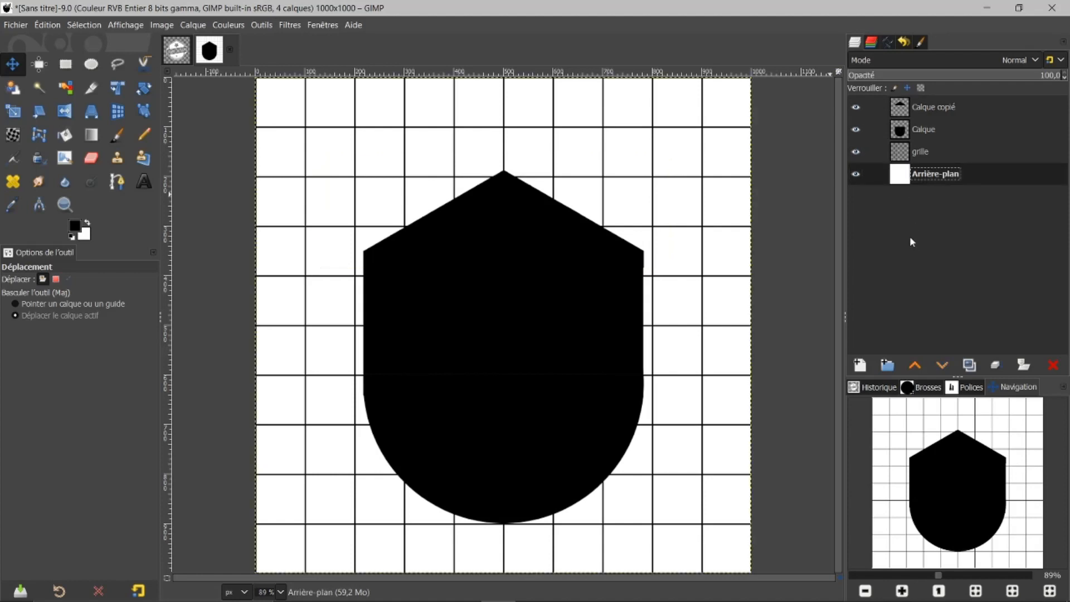
# - Merge the raised Calque copié layer down into the Calque layer
pyautogui.rightClick(901, 107)
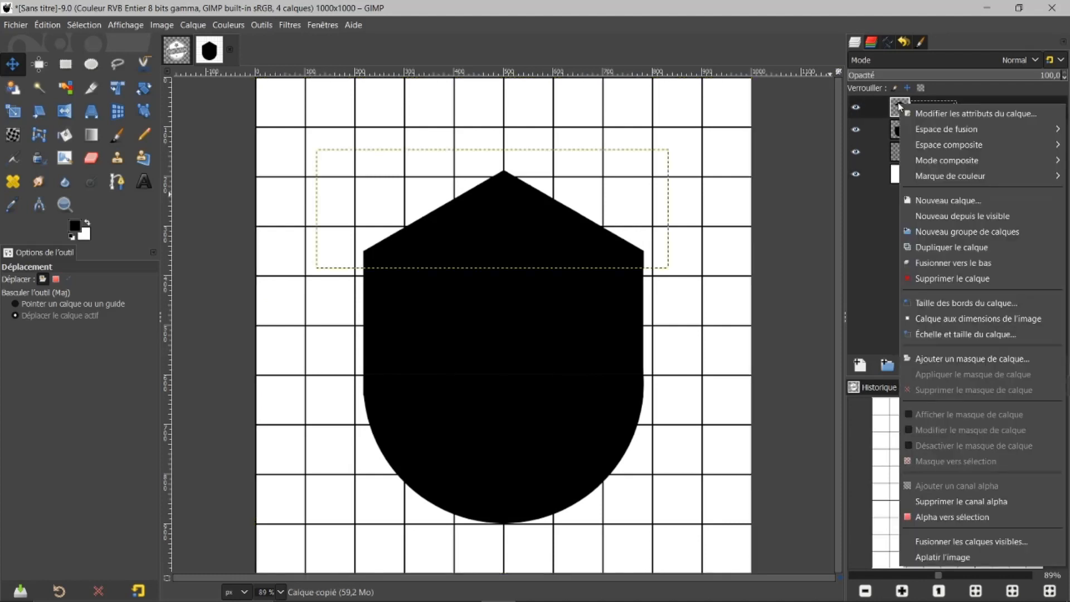
pyautogui.click(953, 263)
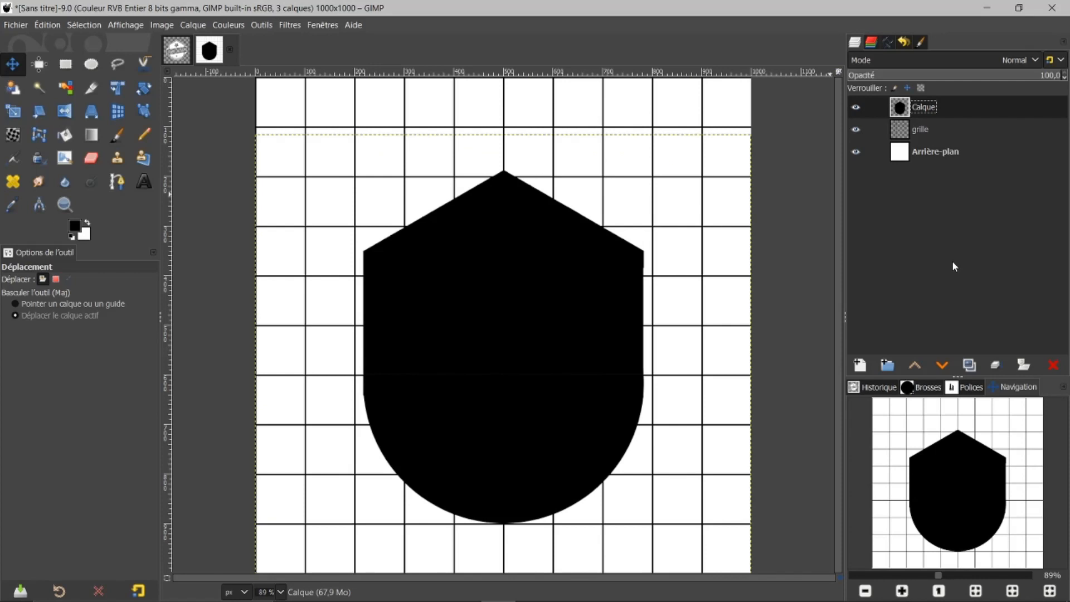
pyautogui.click(976, 591)
# - Select the Calque layer's opaque area to check the merged outline for gaps, then clear the selection
pyautogui.rightClick(896, 113)
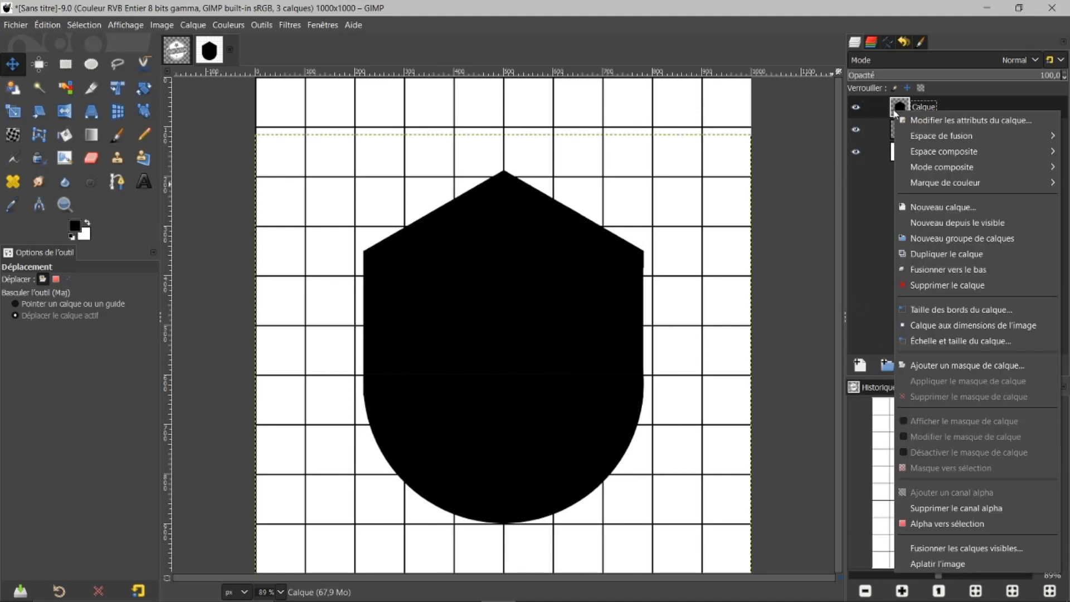
pyautogui.click(927, 525)
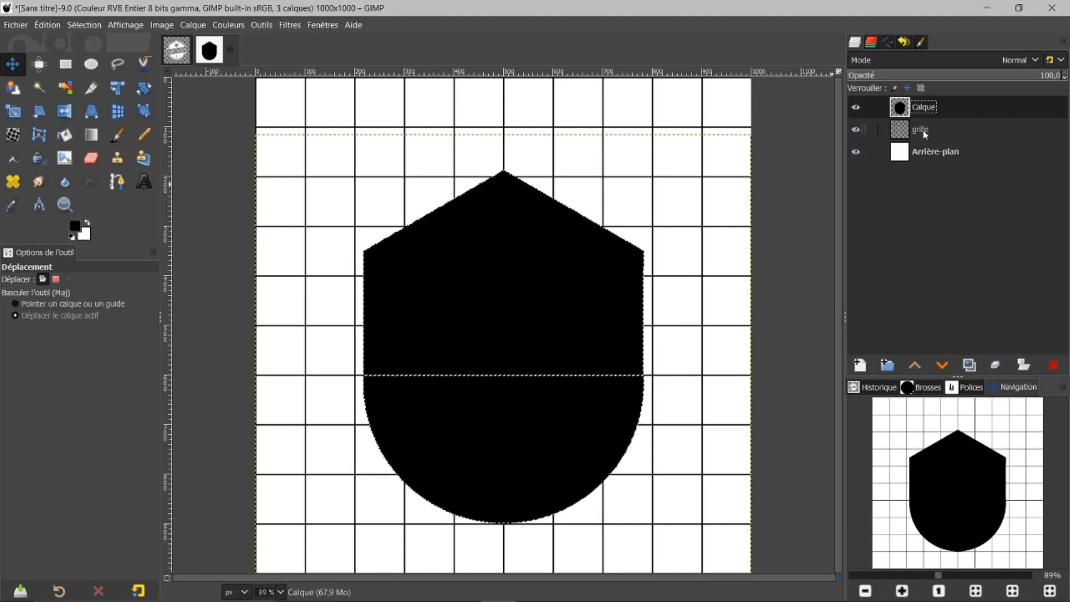
pyautogui.click(857, 109)
pyautogui.click(856, 108)
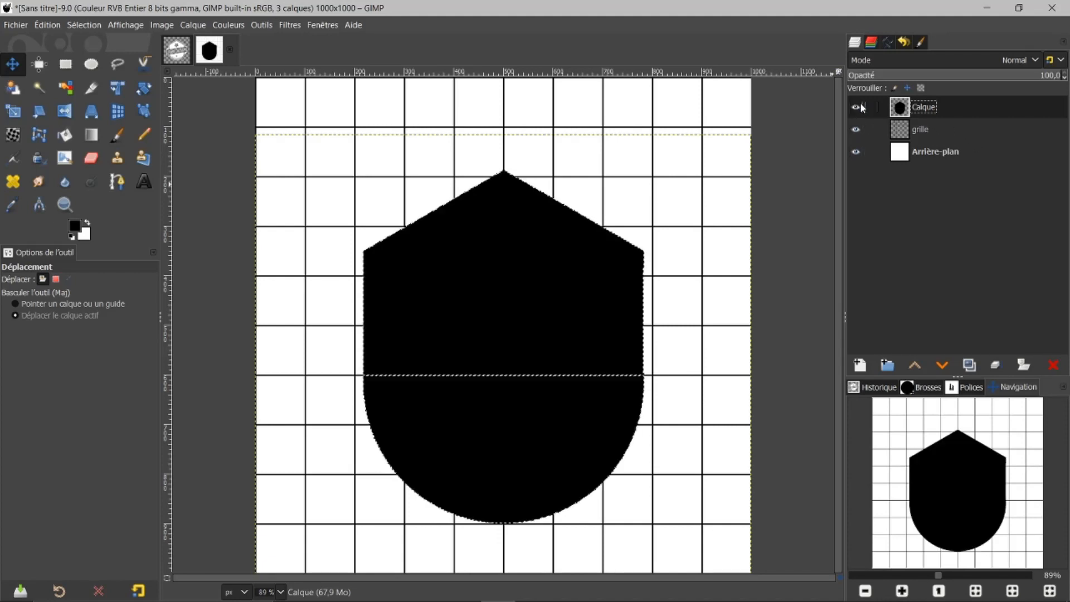
pyautogui.click(90, 25)
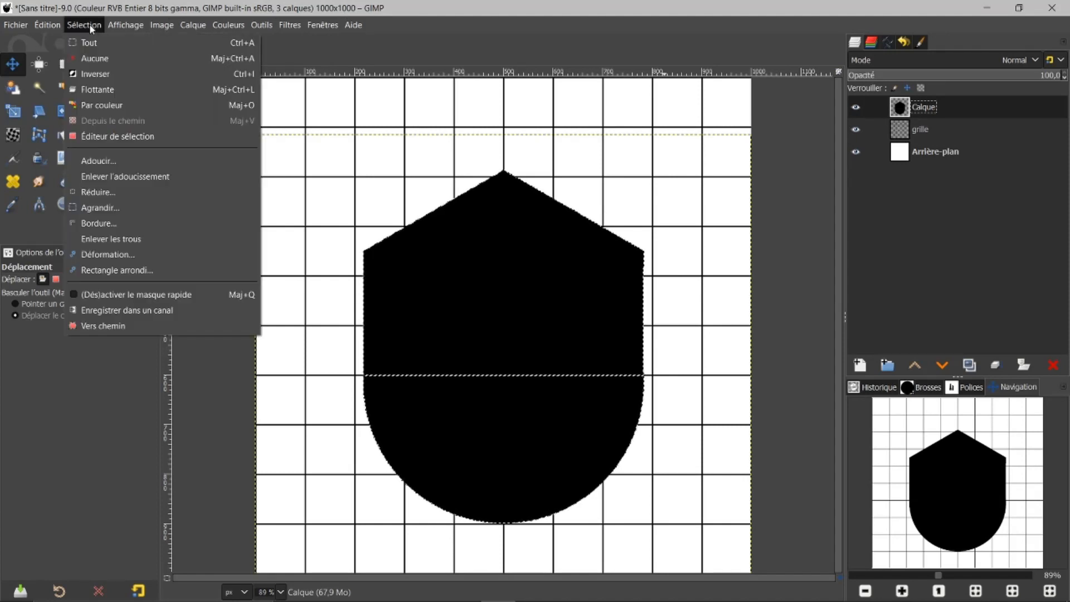
pyautogui.click(72, 58)
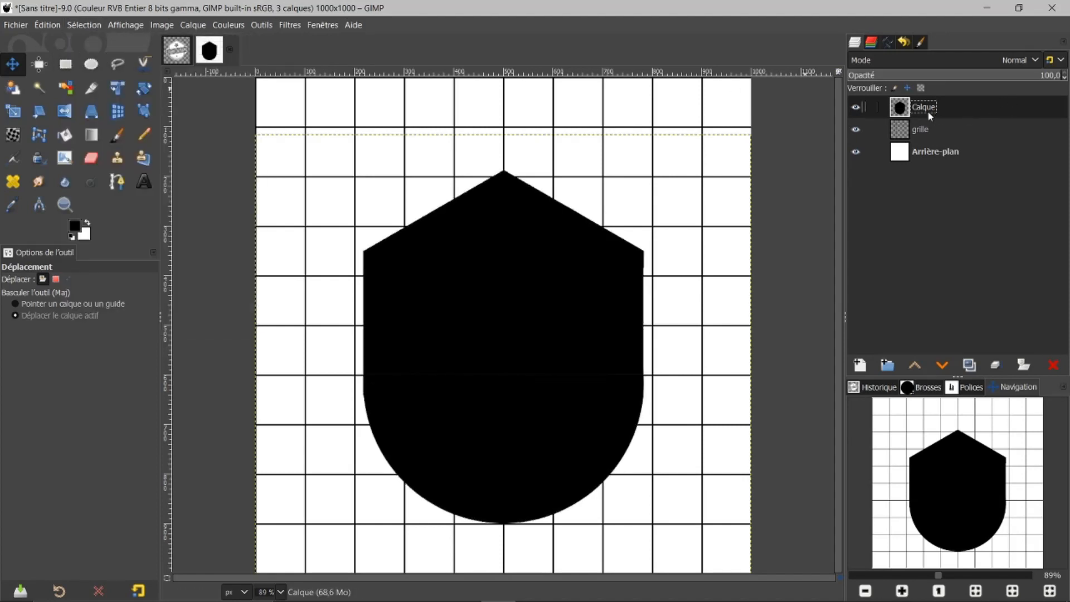
# - Reselect the Calque layer's opaque area and inspect the seam across the badge with the background hidden and the grille toggled
pyautogui.rightClick(900, 107)
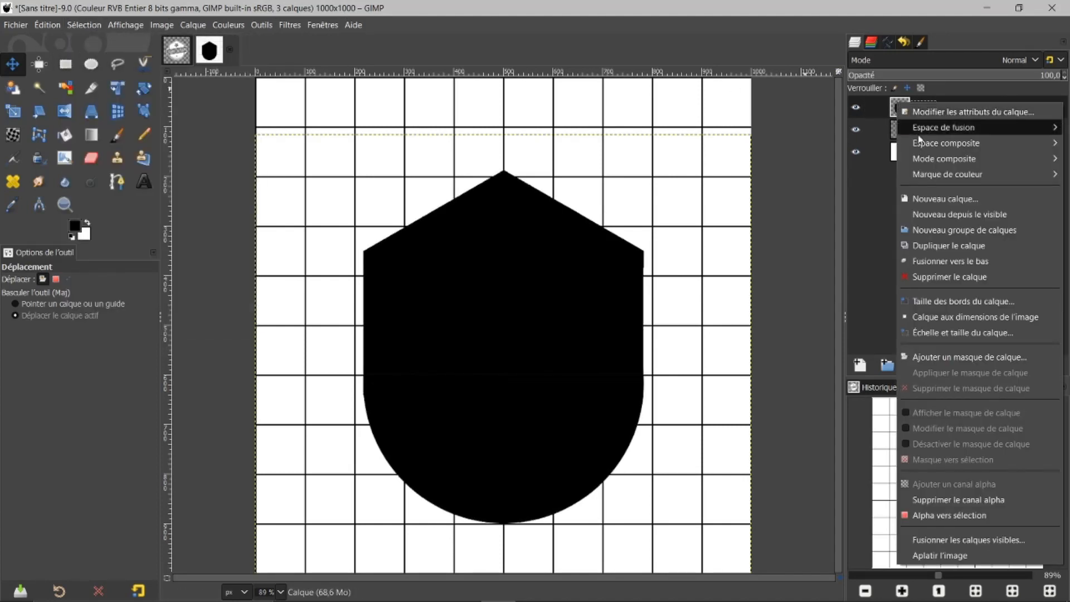
pyautogui.click(934, 516)
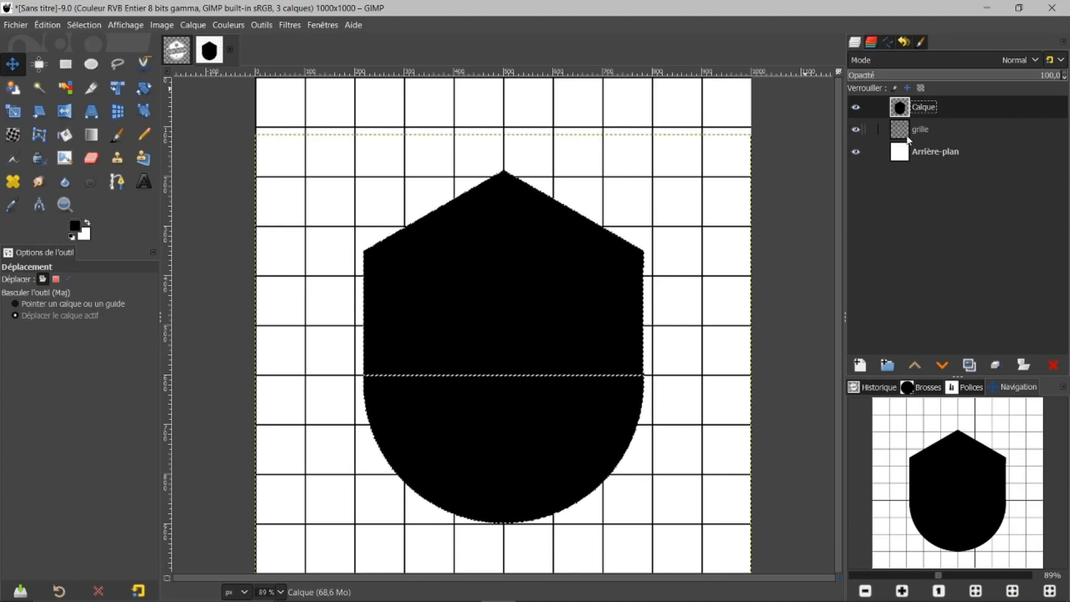
pyautogui.click(856, 129)
pyautogui.click(856, 129)
pyautogui.click(856, 129)
pyautogui.click(856, 152)
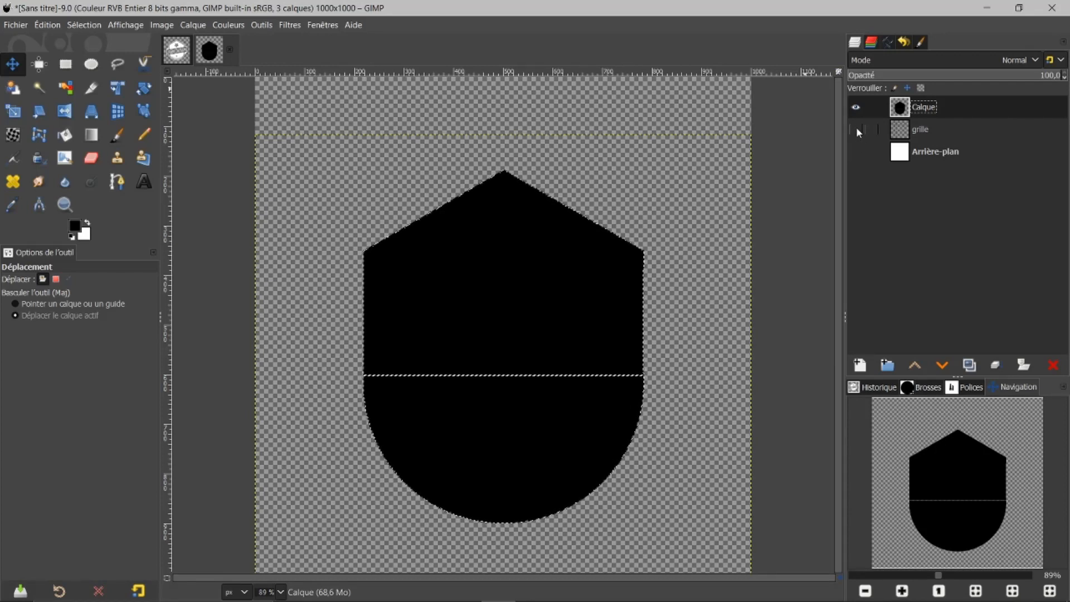
pyautogui.click(857, 130)
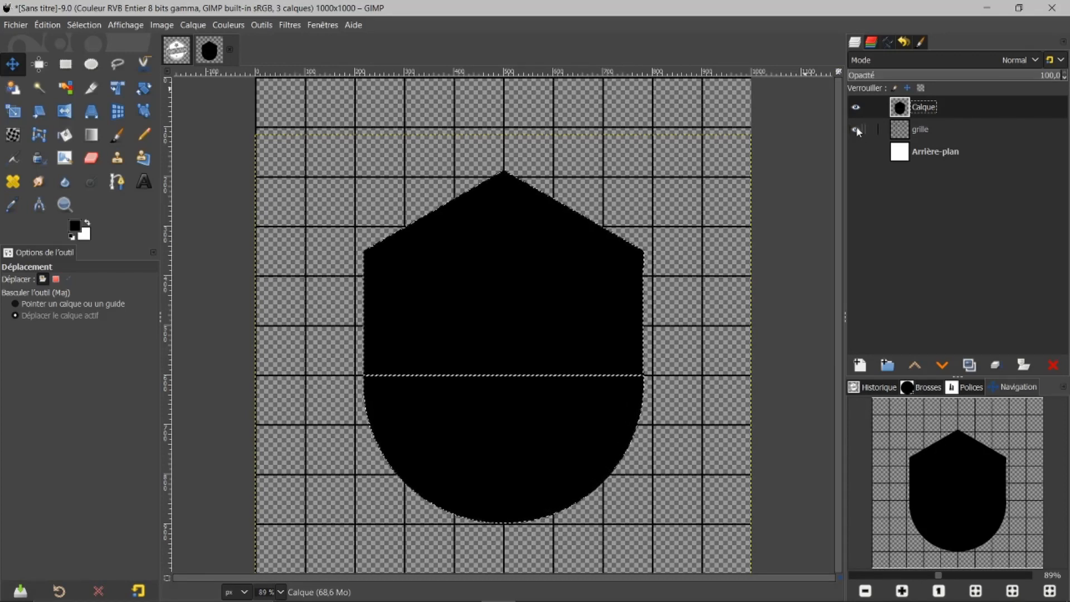
# - Undo the merge of the Calque copié layer and inspect the body's seam with the grille and background hidden
pyautogui.hotkey('ctrl', 'z')
pyautogui.hotkey('ctrl', 'z')
pyautogui.hotkey('ctrl', 'z')
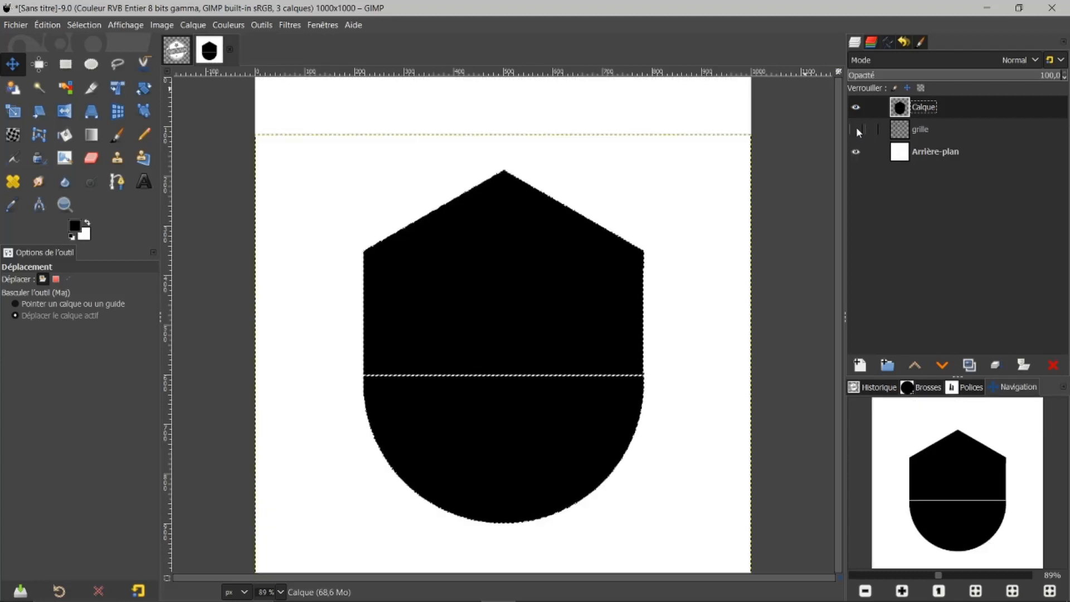
pyautogui.hotkey('ctrl', 'z')
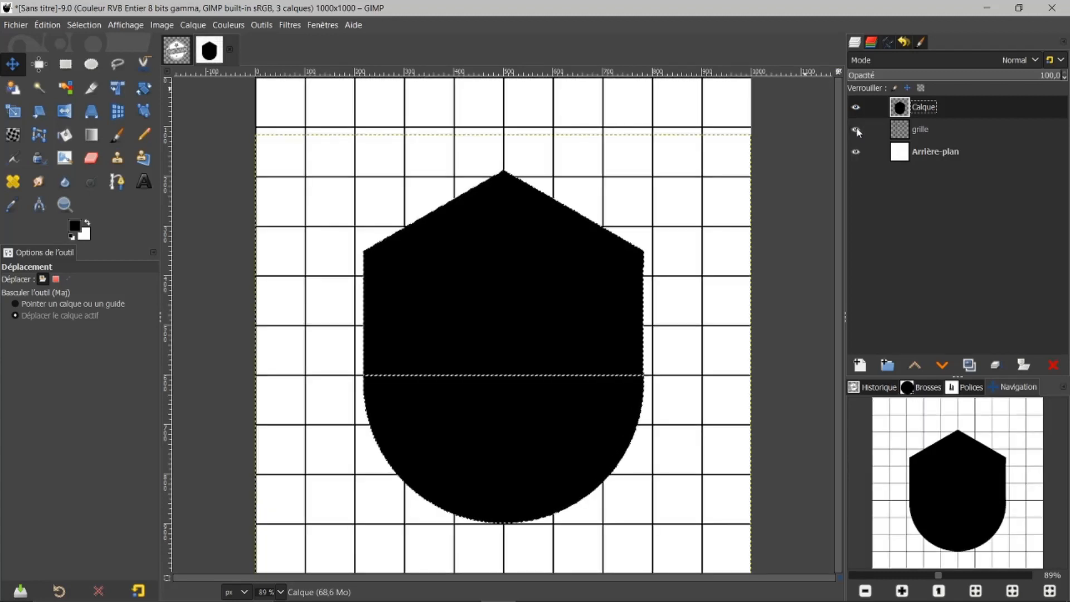
pyautogui.hotkey('ctrl', 'y')
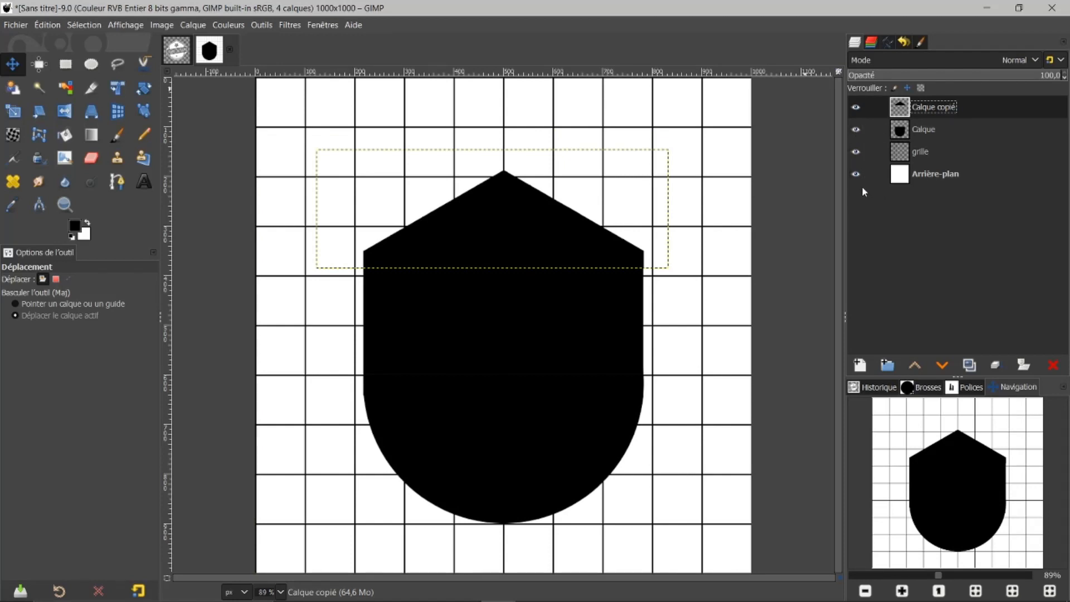
pyautogui.click(856, 174)
pyautogui.click(855, 152)
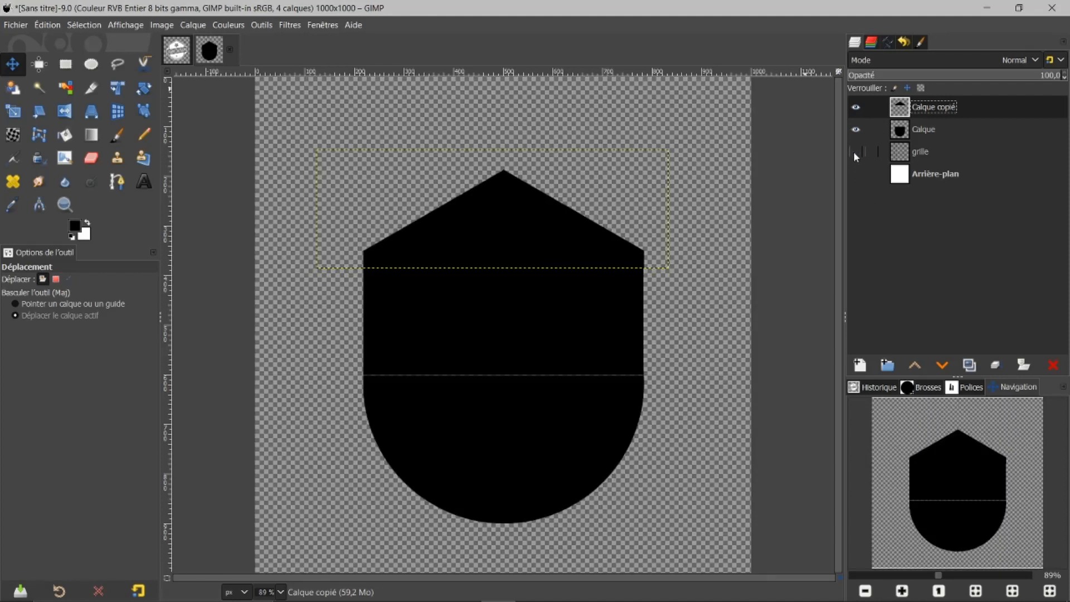
# - Undo back to before the Transformation layer was merged into the Calque layer
pyautogui.hotkey('ctrl', 'z')
pyautogui.hotkey('ctrl', 'z')
pyautogui.hotkey('ctrl', 'z')
pyautogui.hotkey('ctrl', 'z')
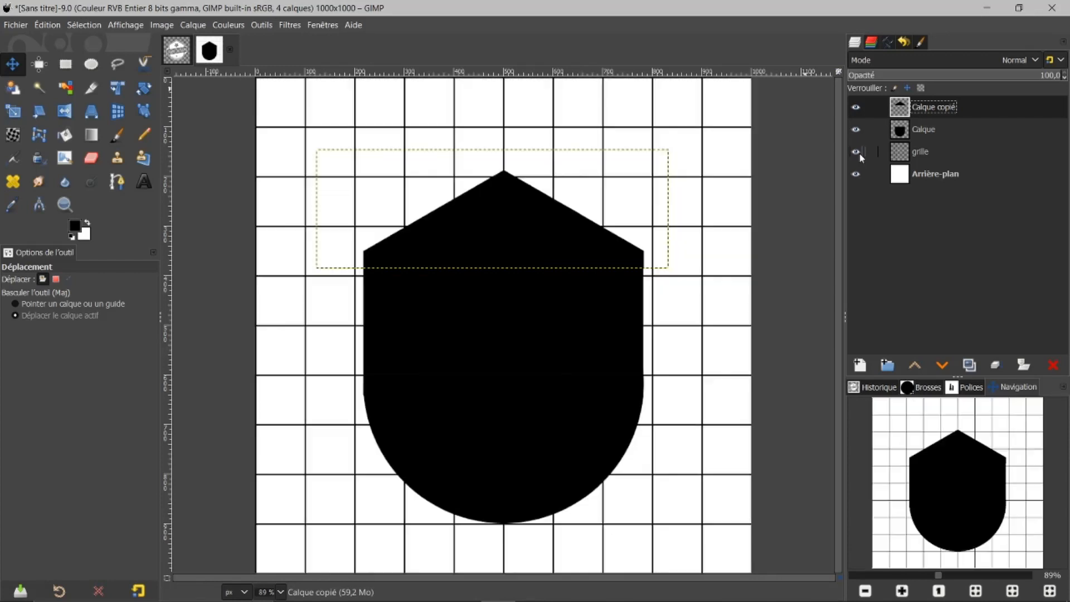
pyautogui.hotkey('ctrl', 'z')
pyautogui.hotkey('ctrl', 'z')
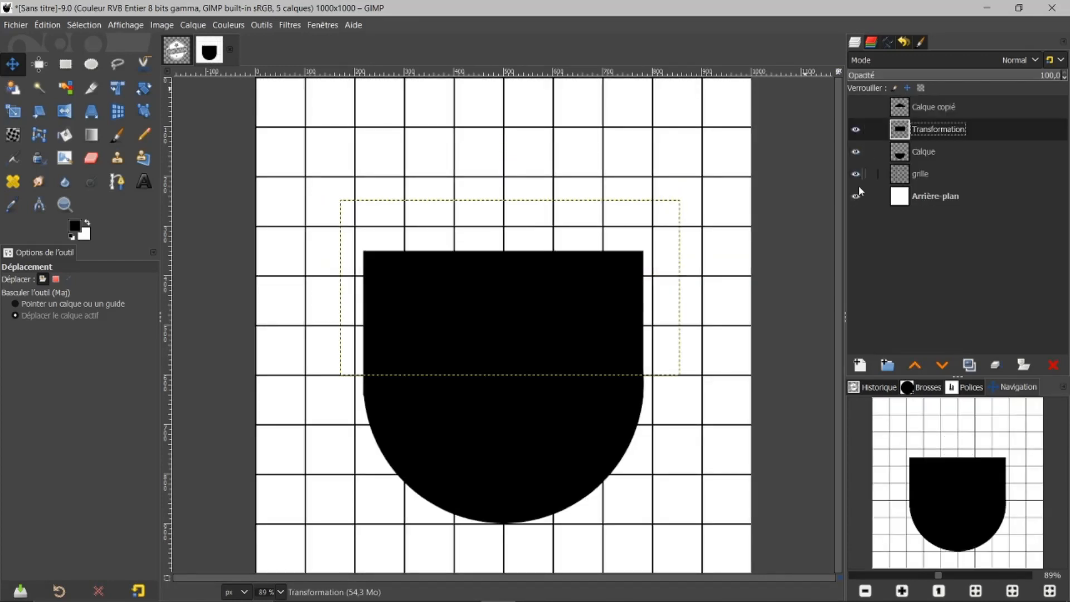
# - Hide the grille layer and examine the seam between the Transformation and Calque layers without and with the white background
pyautogui.click(856, 179)
pyautogui.click(856, 194)
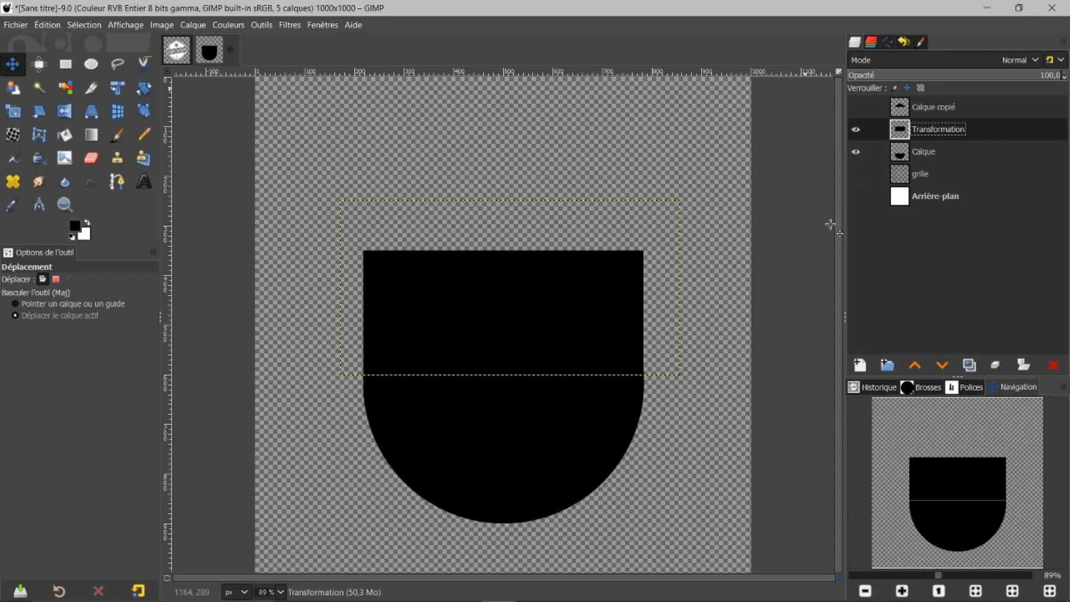
pyautogui.click(897, 199)
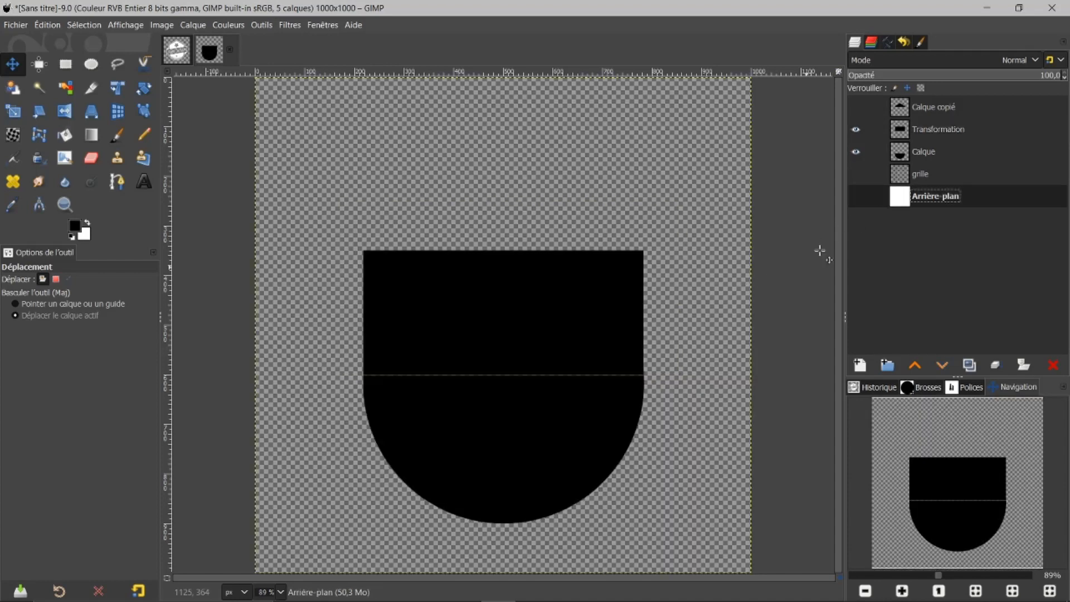
pyautogui.click(856, 196)
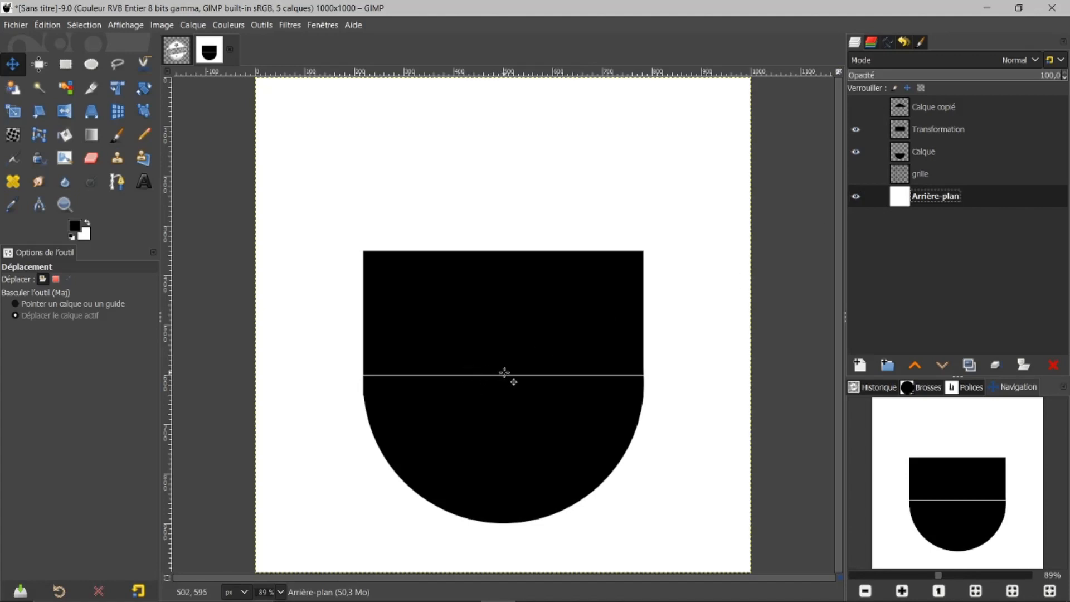
# - Nudge the Transformation layer down 3 px so it closes the seam with the rounded Calque part
pyautogui.click(907, 132)
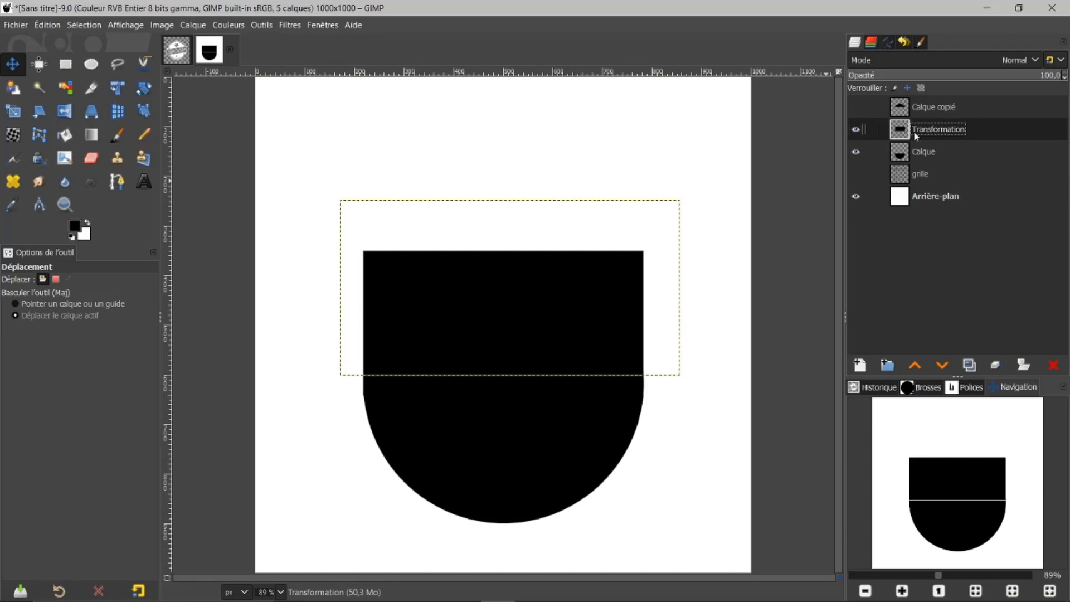
pyautogui.click(855, 128)
pyautogui.click(856, 130)
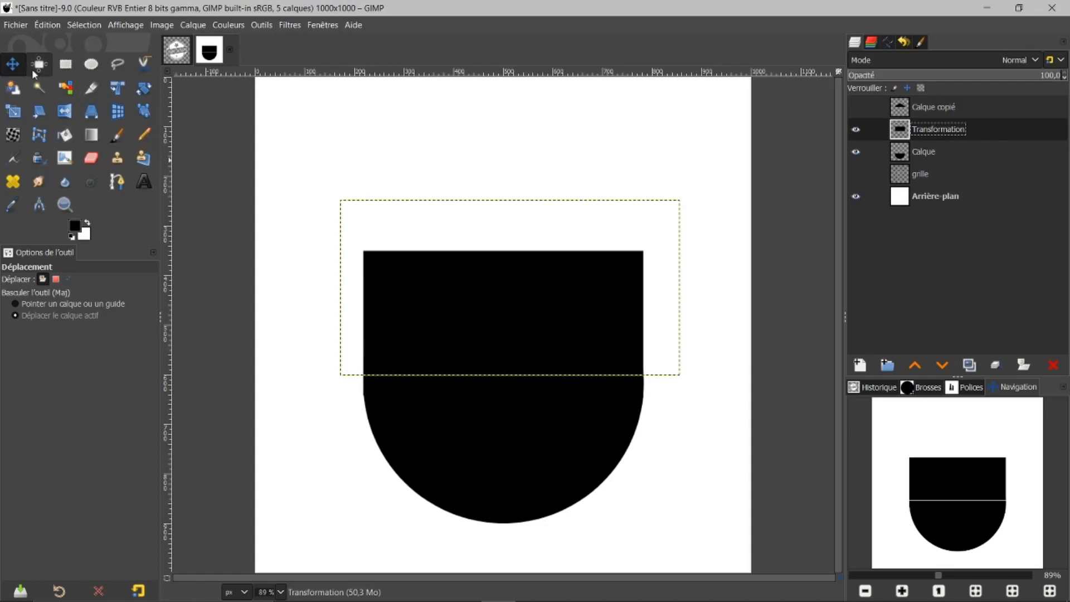
pyautogui.click(486, 338)
pyautogui.press('Down')
pyautogui.press('Down')
pyautogui.press('Down')
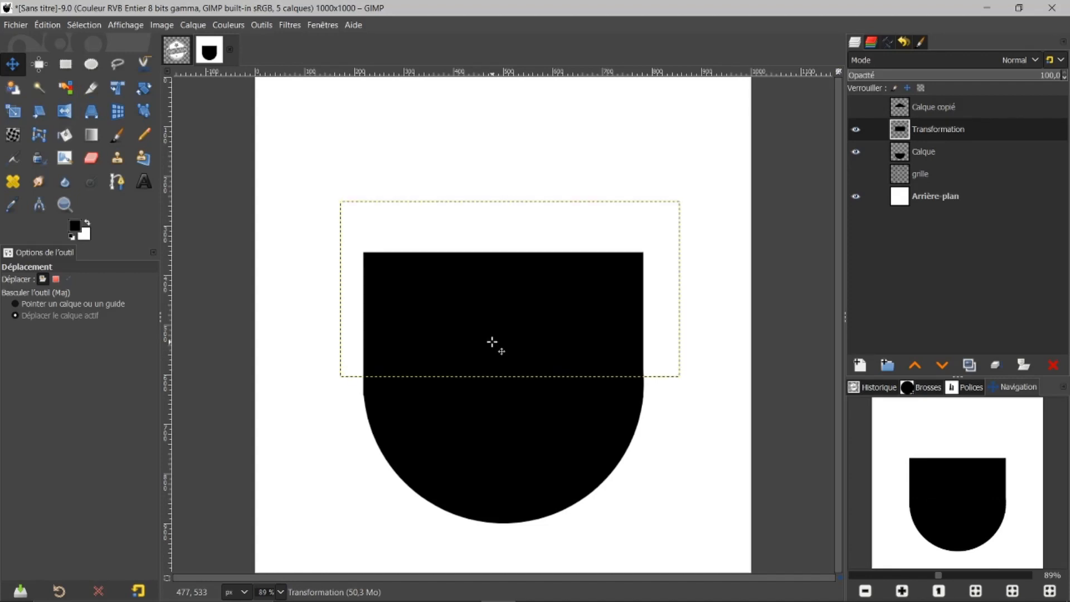
pyautogui.click(907, 203)
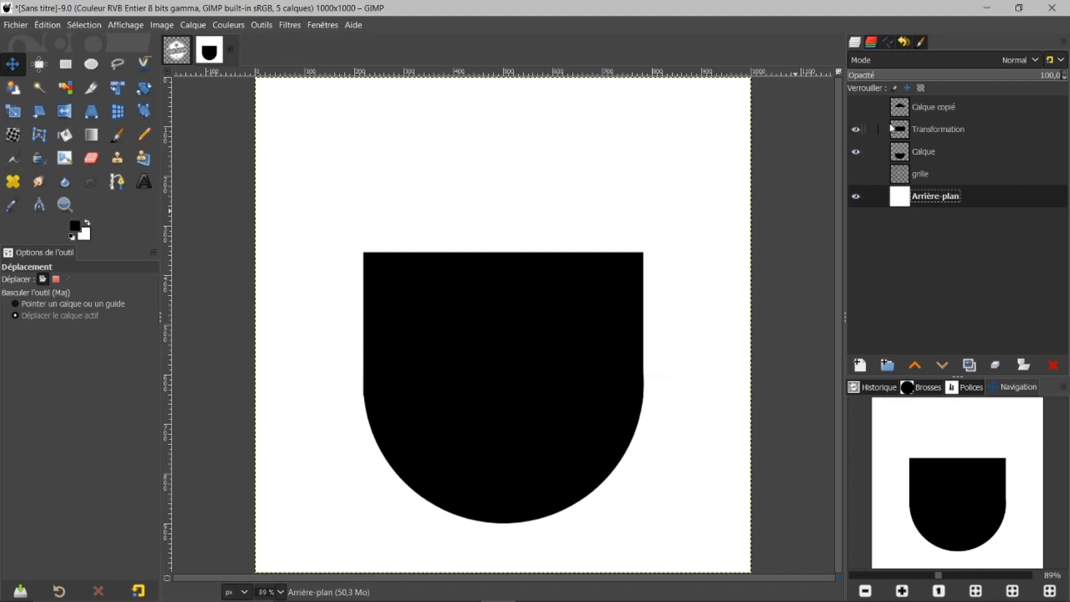
# - Show the Calque copié layer and move it straight up until its roof edges meet the upper corners of the body
pyautogui.click(855, 107)
pyautogui.click(899, 111)
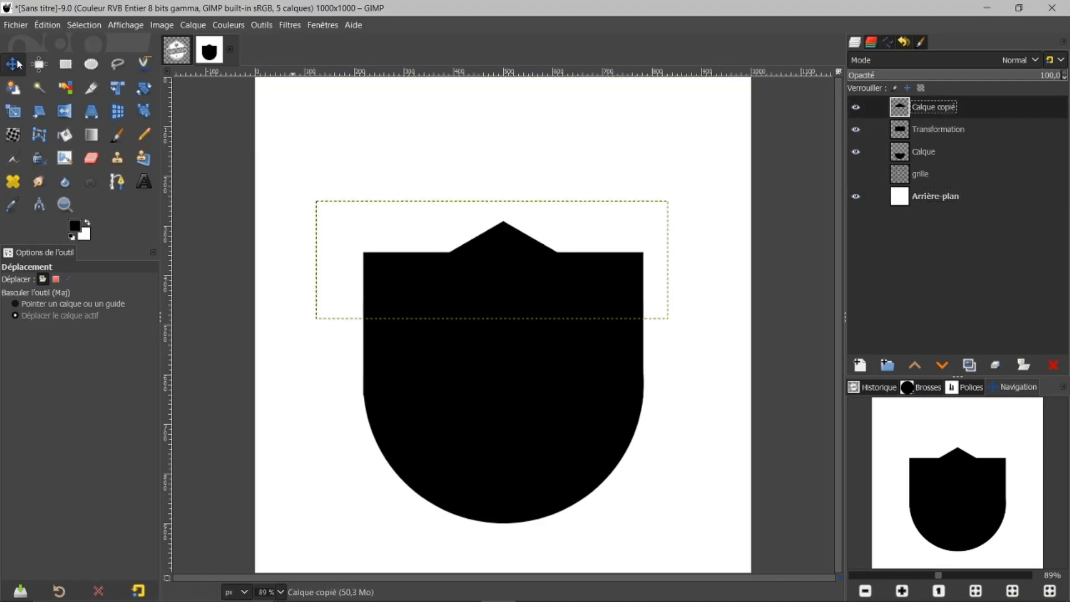
pyautogui.moveTo(506, 287); pyautogui.dragTo(507, 287)
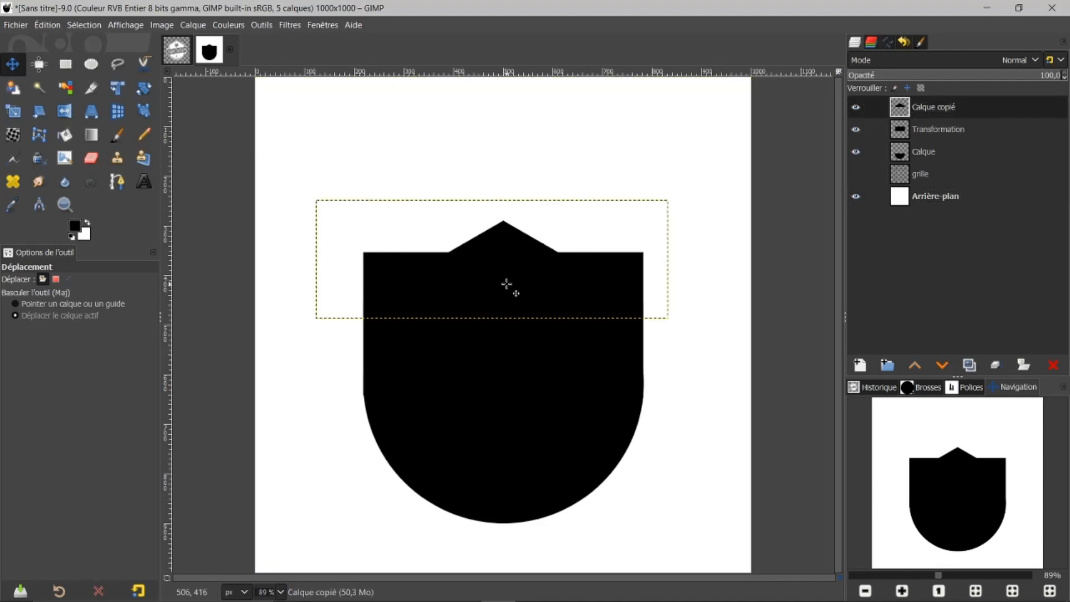
pyautogui.press('Up')
pyautogui.press('Up')
pyautogui.press('Up')
pyautogui.press('Up')
pyautogui.press('Up')
pyautogui.press('Up')
pyautogui.press('Up')
pyautogui.press('Up')
pyautogui.press('Up')
pyautogui.press('Up')
pyautogui.press('Up')
pyautogui.press('Up')
pyautogui.press('Up')
pyautogui.press('Up')
pyautogui.press('Up')
pyautogui.press('Up')
pyautogui.press('Up')
pyautogui.press('Up')
pyautogui.press('Up')
pyautogui.press('Up')
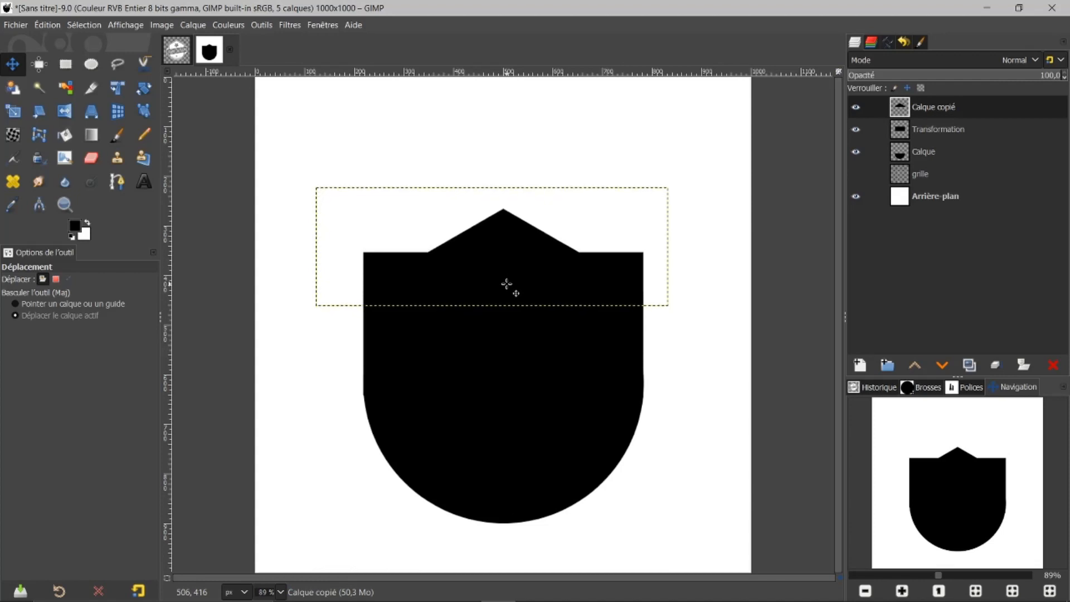
pyautogui.press('Up')
pyautogui.press('Up')
pyautogui.press('Up')
pyautogui.press('Up')
pyautogui.press('Up')
pyautogui.press('Up')
pyautogui.press('Up')
pyautogui.press('Up')
pyautogui.press('Up')
pyautogui.press('Up')
pyautogui.press('Up')
pyautogui.press('Up')
pyautogui.press('Up')
pyautogui.press('Up')
pyautogui.press('Up')
pyautogui.press('Up')
pyautogui.press('Up')
pyautogui.press('Up')
pyautogui.press('Up')
pyautogui.press('Up')
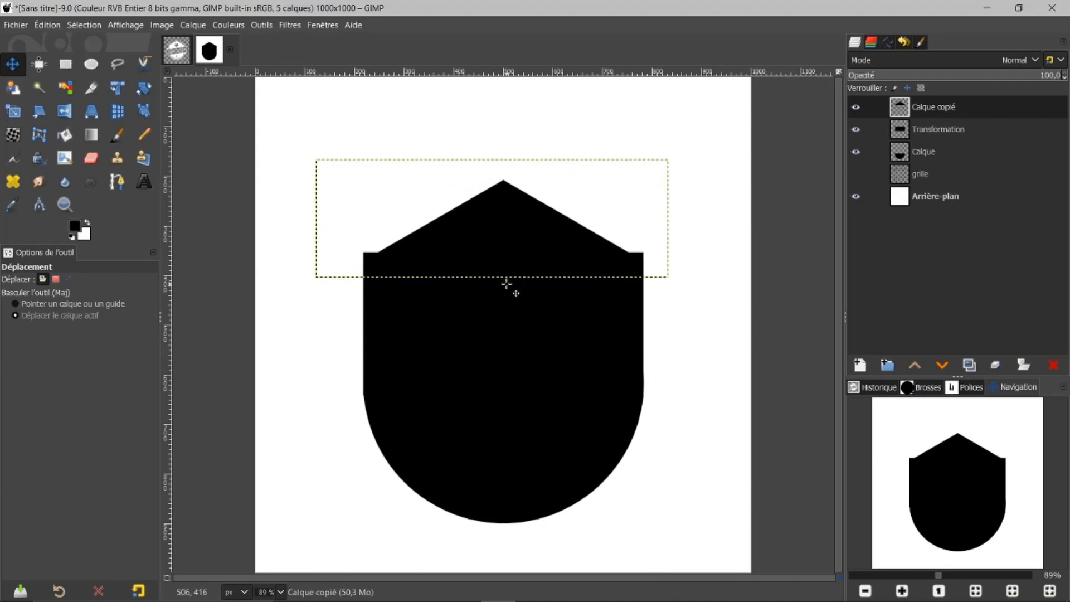
pyautogui.press('Up')
pyautogui.press('Up')
pyautogui.press('Up')
pyautogui.press('Up')
pyautogui.press('Up')
pyautogui.press('Up')
pyautogui.press('Up')
pyautogui.press('Up')
pyautogui.press('Up')
pyautogui.press('Up')
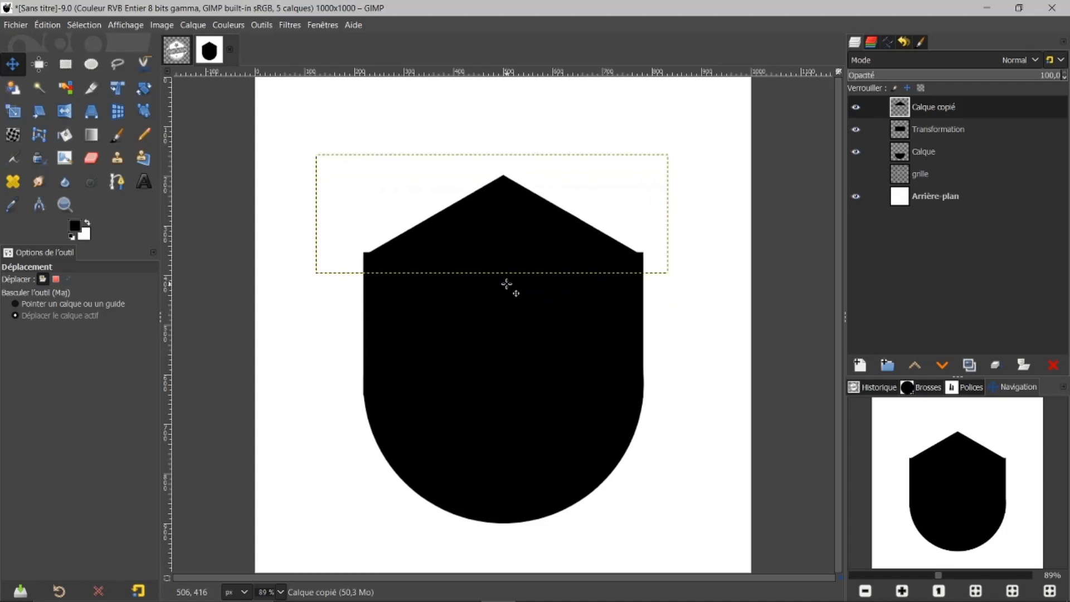
pyautogui.press('Up')
pyautogui.press('Up')
pyautogui.press('Up')
pyautogui.press('Up')
pyautogui.press('Up')
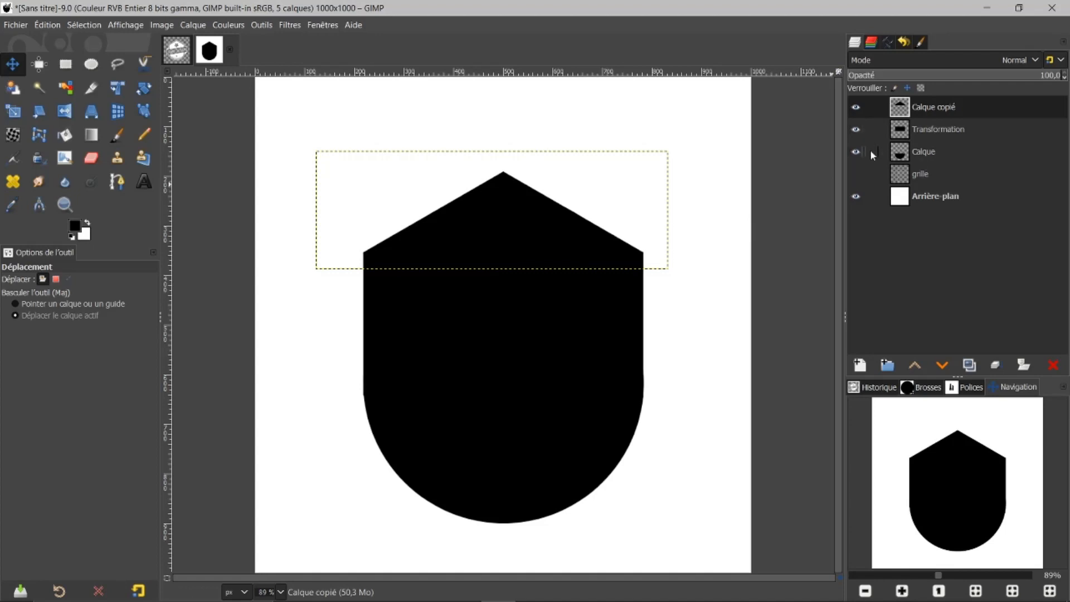
# - Check the shape without the white background, then merge the Transformation and Calque copié layers down into the Calque layer
pyautogui.click(893, 160)
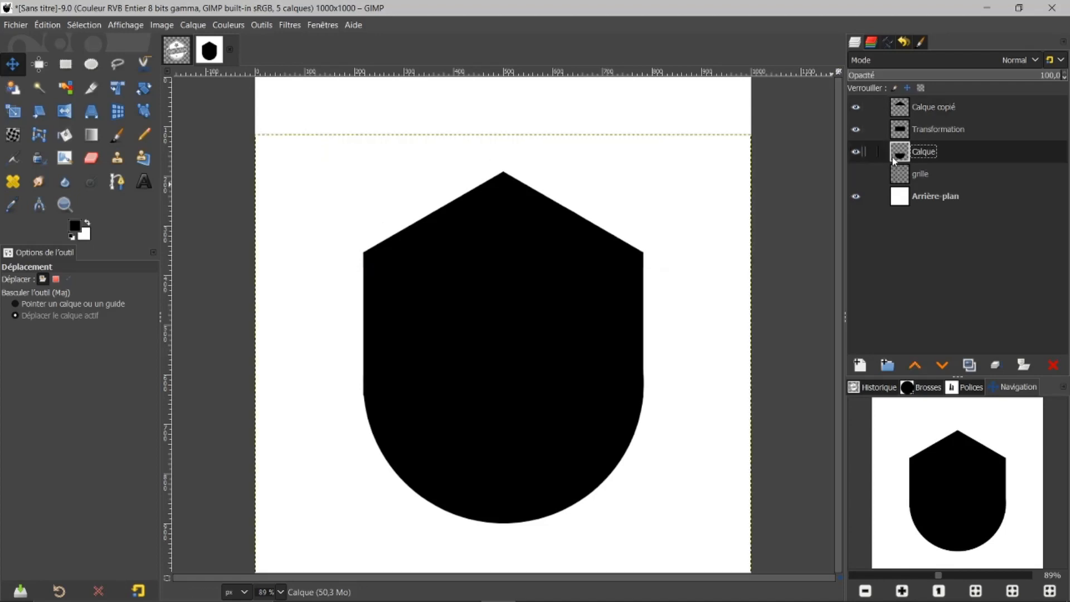
pyautogui.click(859, 195)
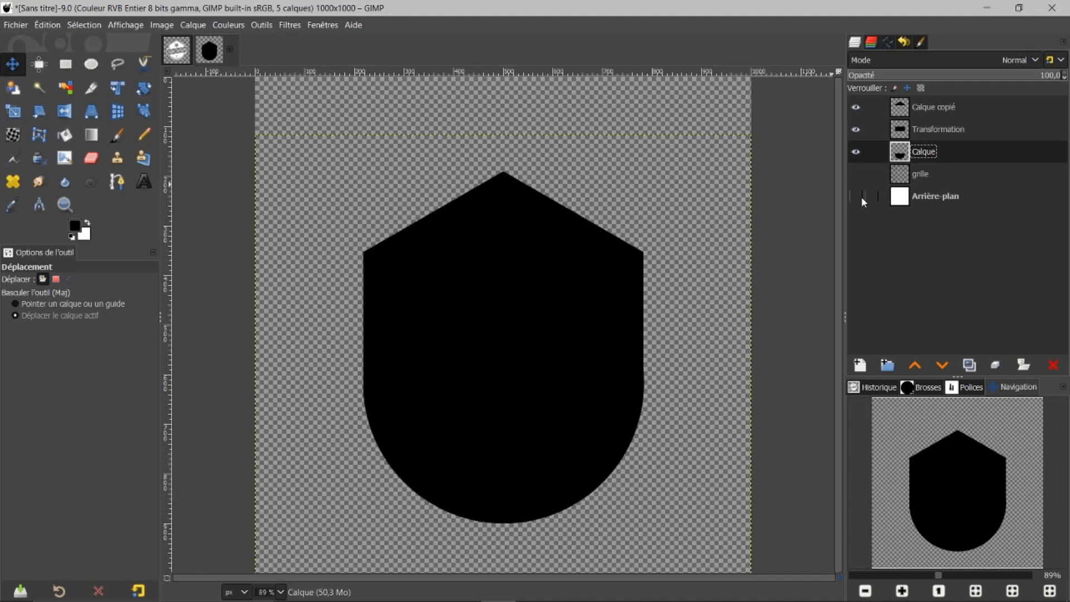
pyautogui.click(861, 198)
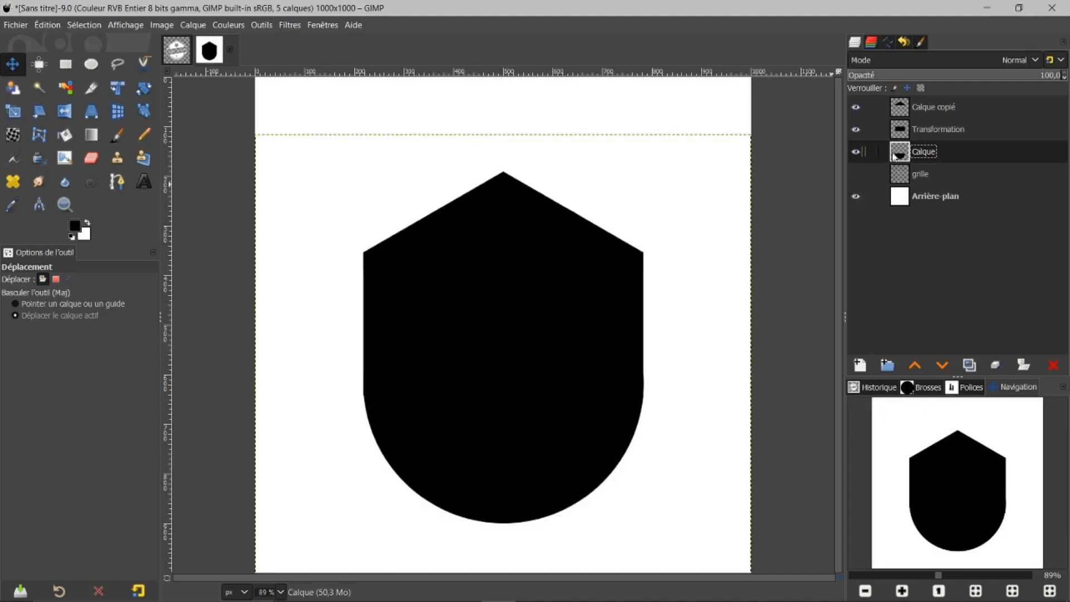
pyautogui.click(898, 136)
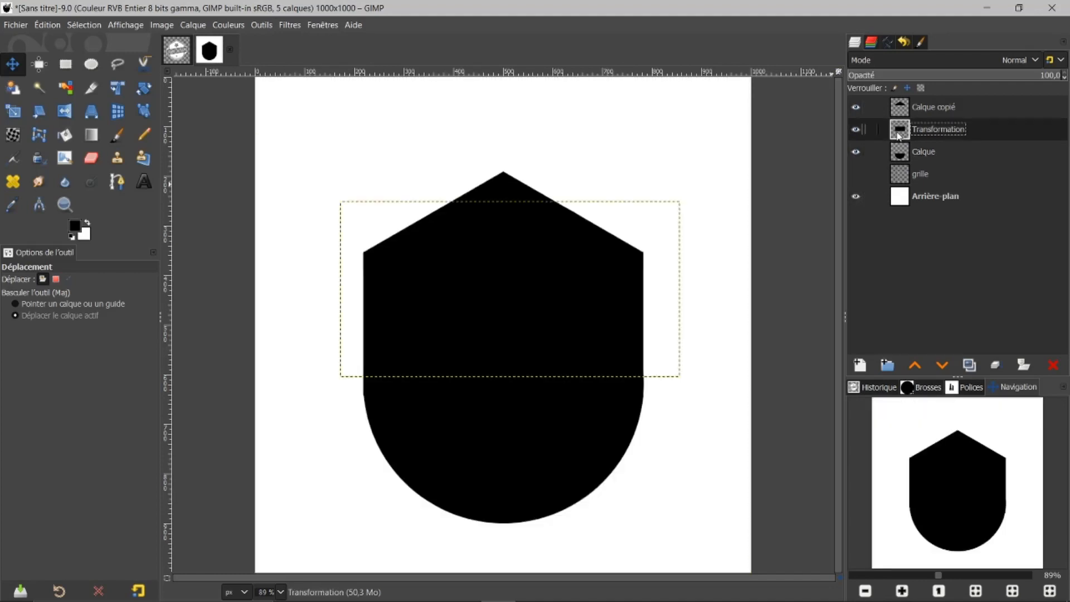
pyautogui.rightClick(898, 136)
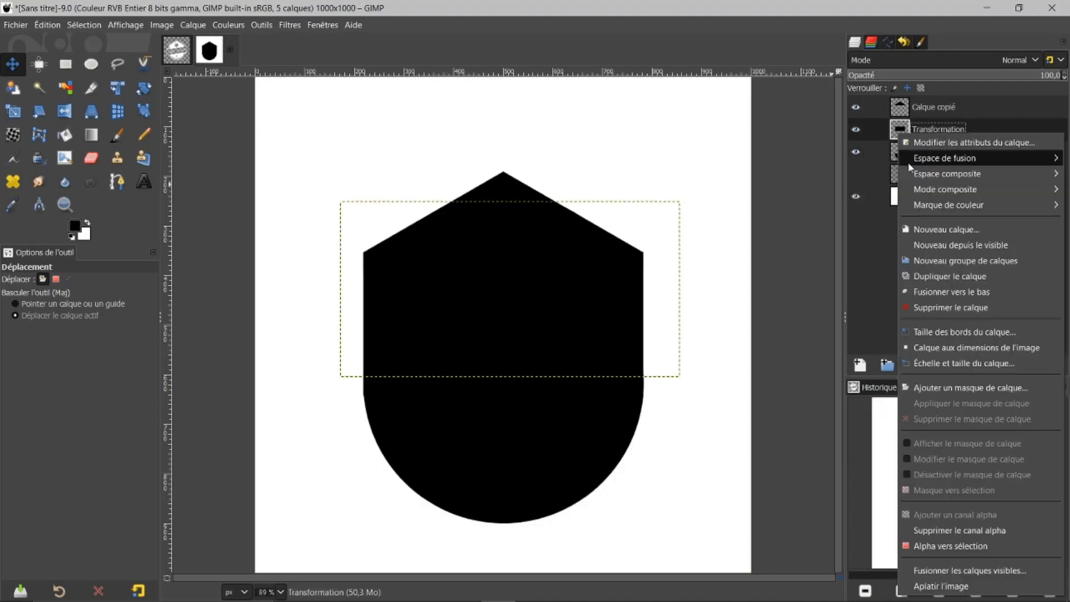
pyautogui.click(917, 296)
pyautogui.click(922, 112)
pyautogui.rightClick(920, 108)
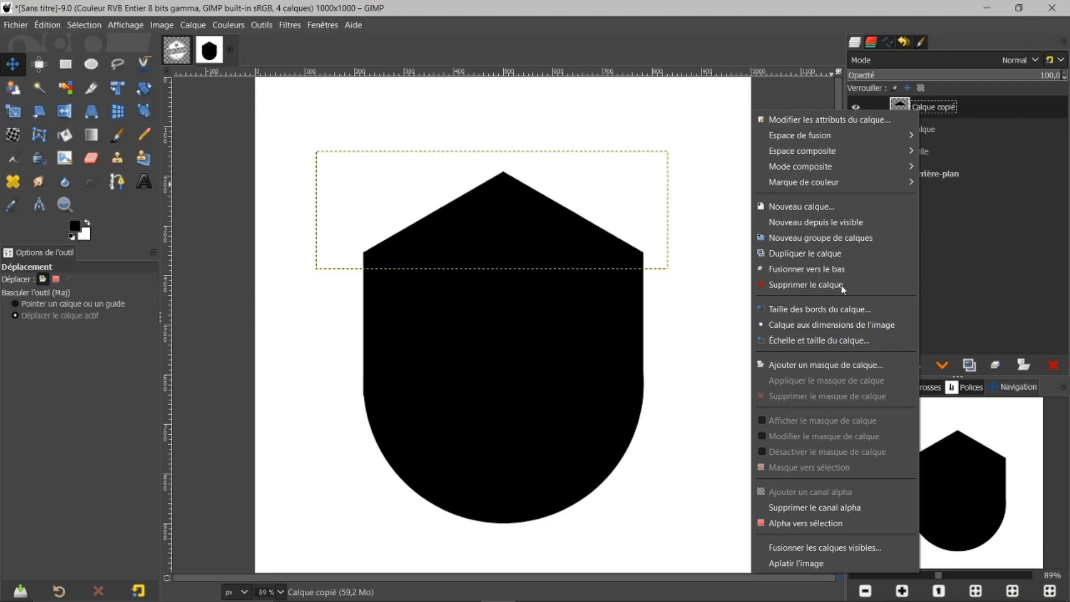
pyautogui.click(846, 269)
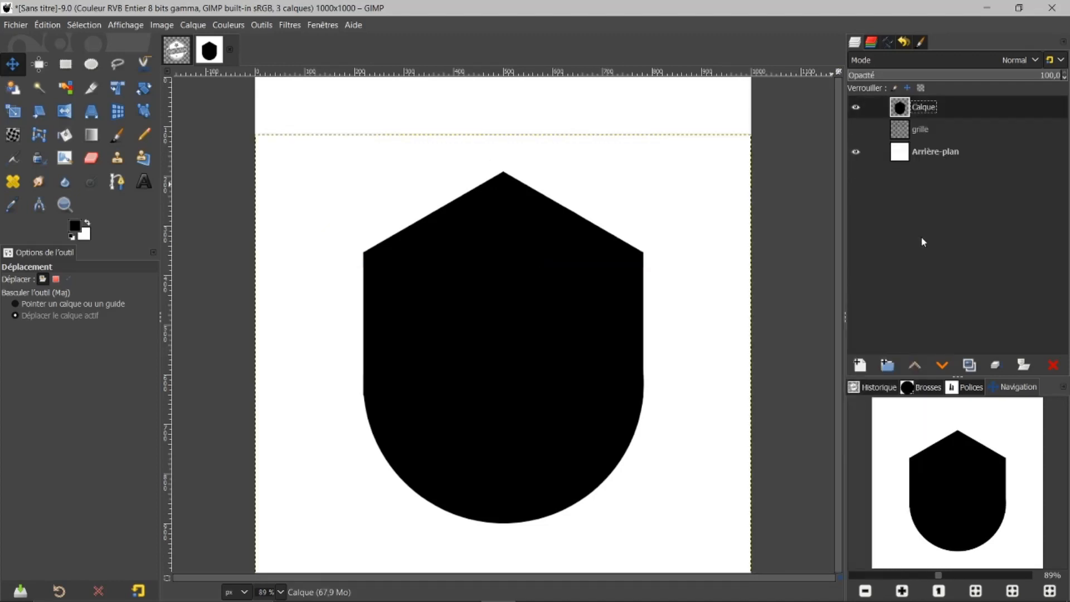
# - Create a selection from the merged Calque layer's alpha and resize that layer to the image dimensions
pyautogui.rightClick(902, 108)
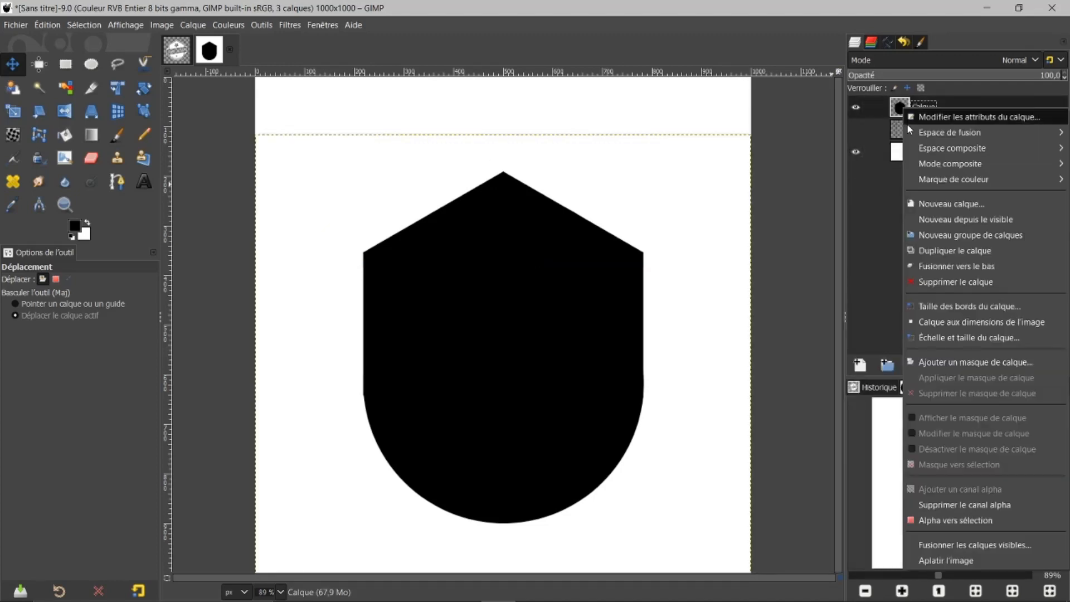
pyautogui.click(937, 520)
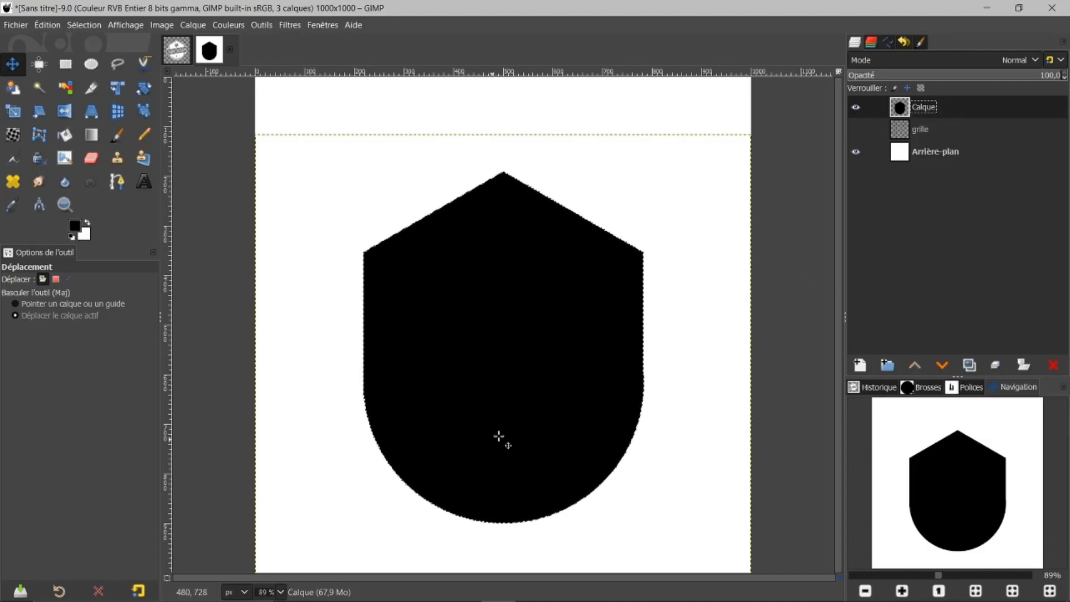
pyautogui.rightClick(900, 107)
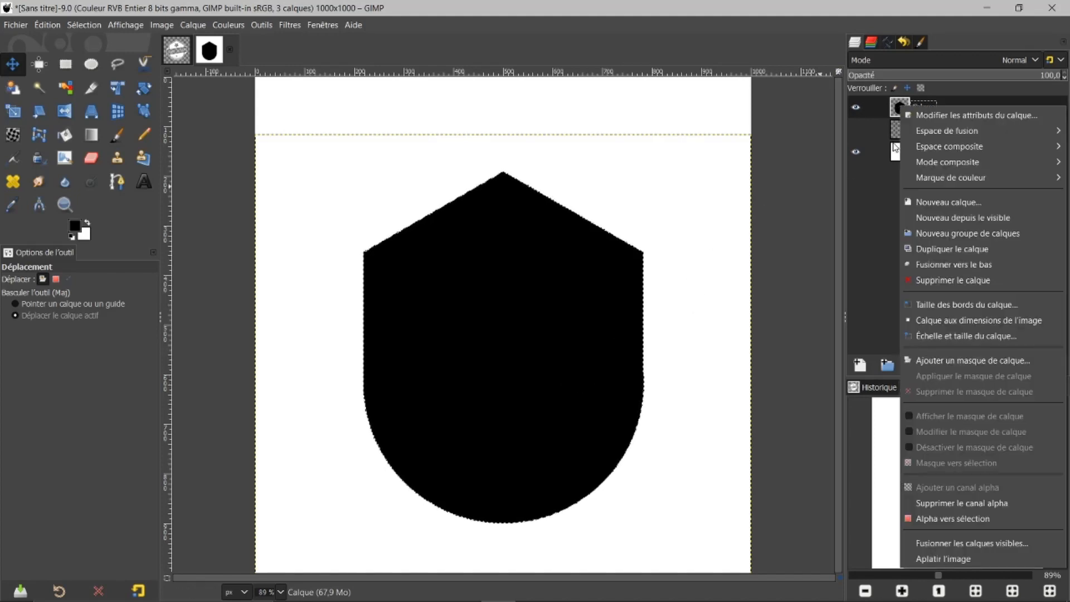
pyautogui.click(928, 321)
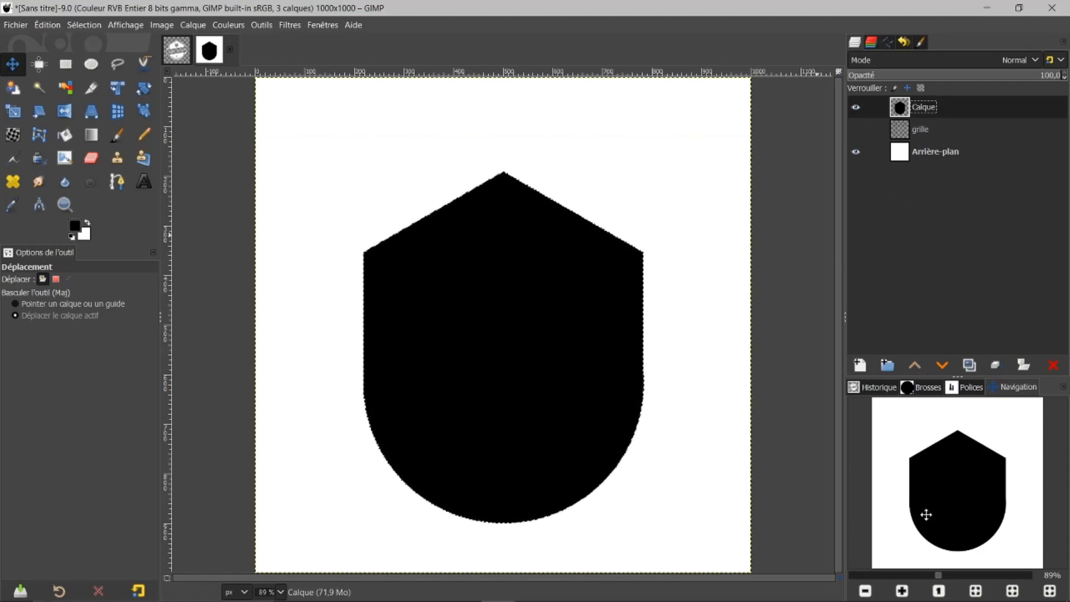
pyautogui.click(975, 589)
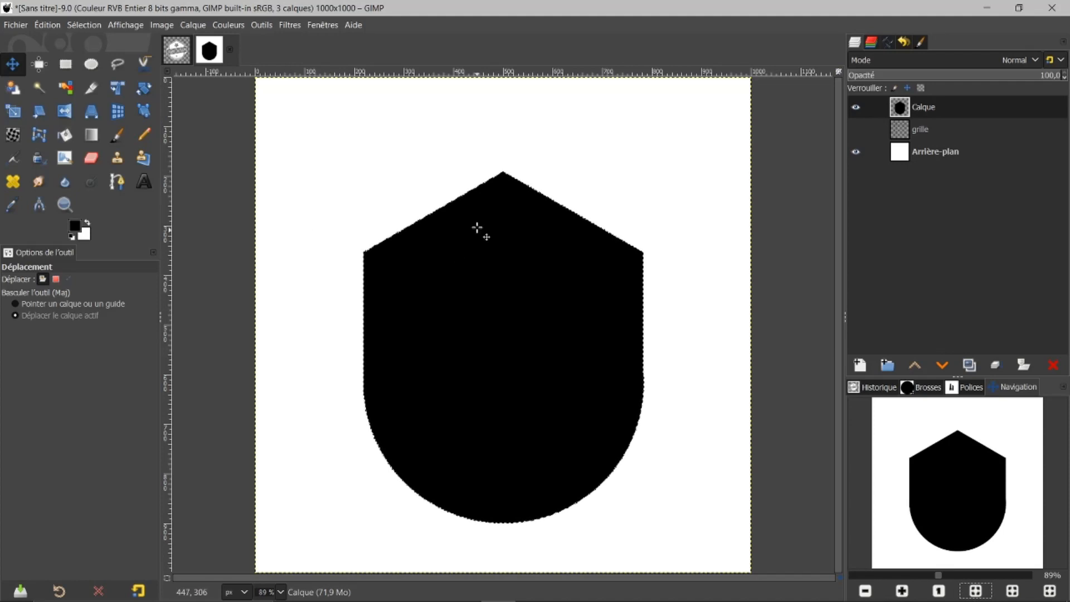
# - Shrink the badge selection by 20 px and add a transparent 1000 × 1000 px layer above the black shape
pyautogui.click(80, 26)
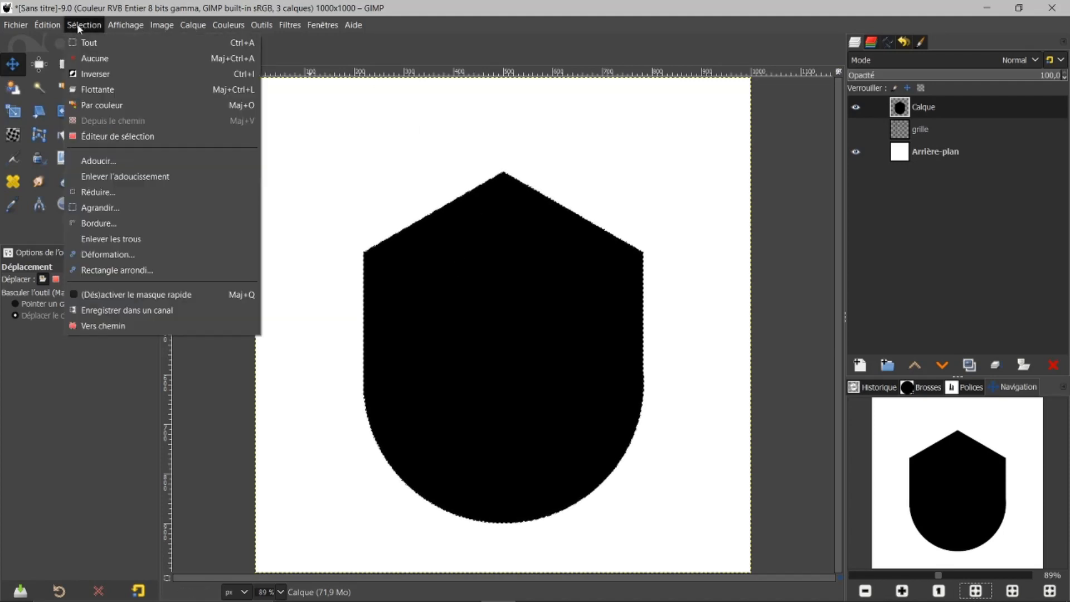
pyautogui.click(83, 194)
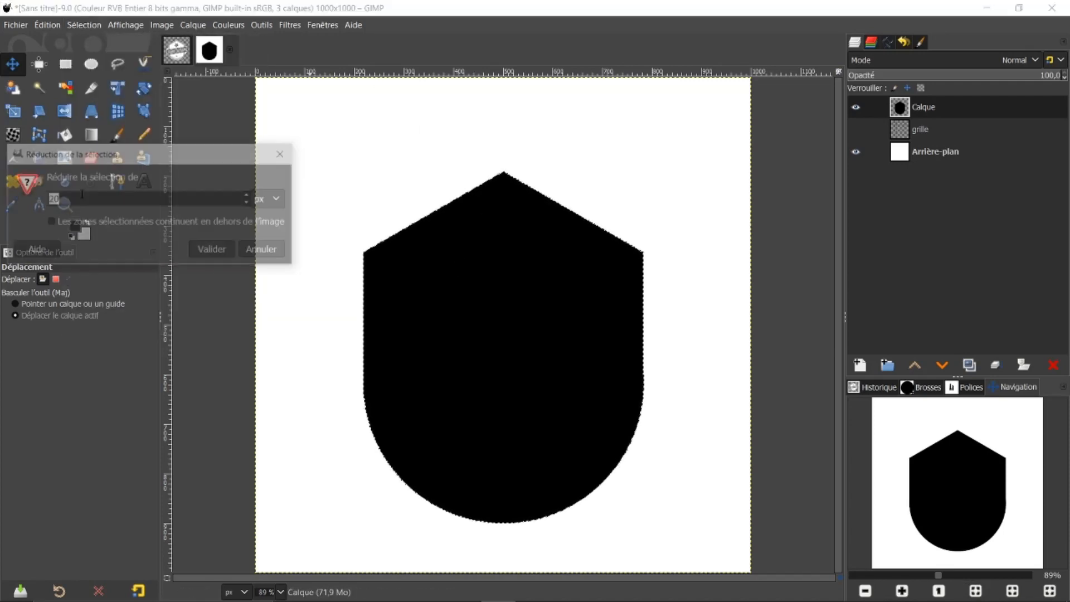
pyautogui.click(216, 250)
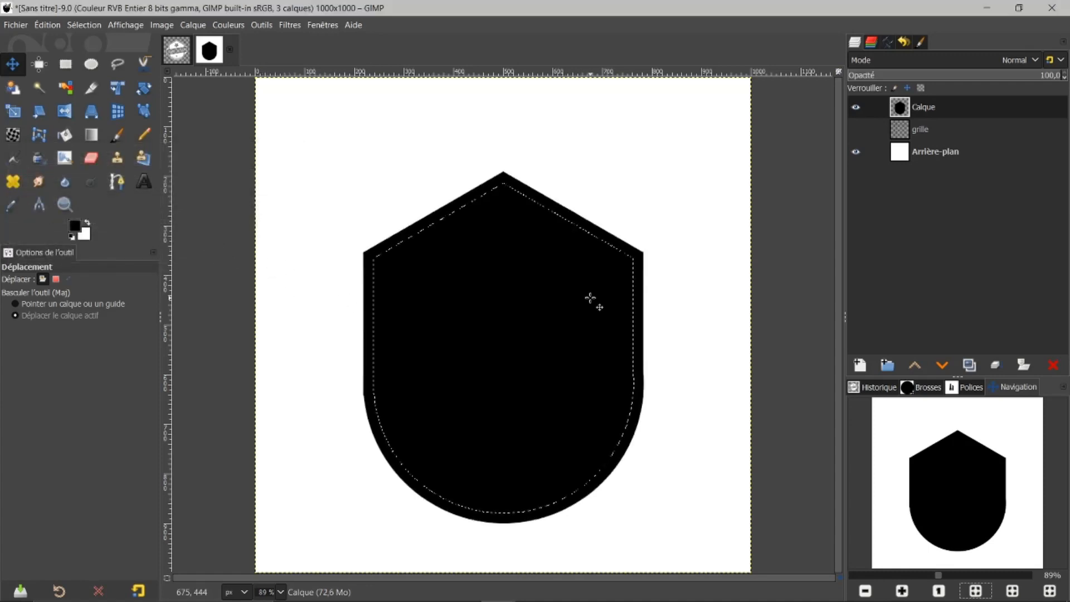
pyautogui.click(860, 365)
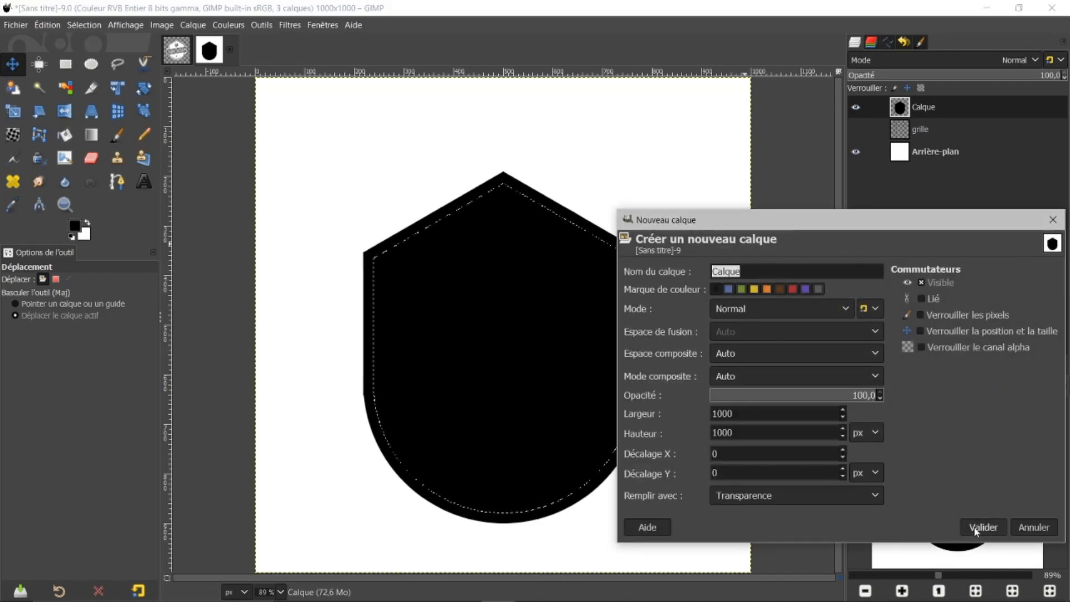
pyautogui.click(976, 529)
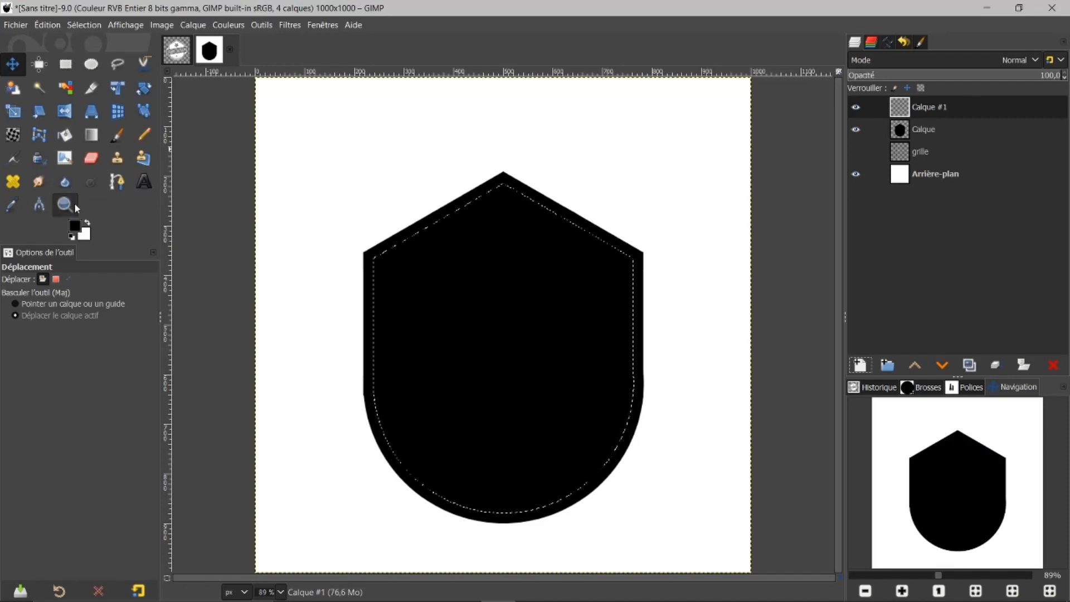
# - Fill the shrunken selection on Calque #1 with brown 8a5902 and restore black as the foreground color
pyautogui.click(74, 226)
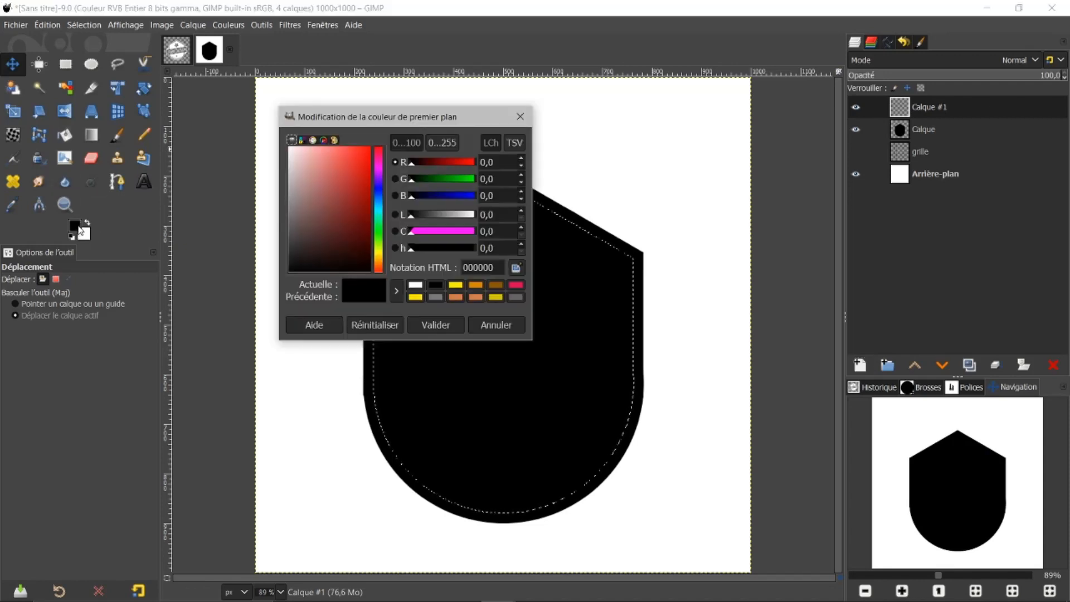
pyautogui.click(500, 288)
pyautogui.moveTo(373, 282); pyautogui.dragTo(604, 350)
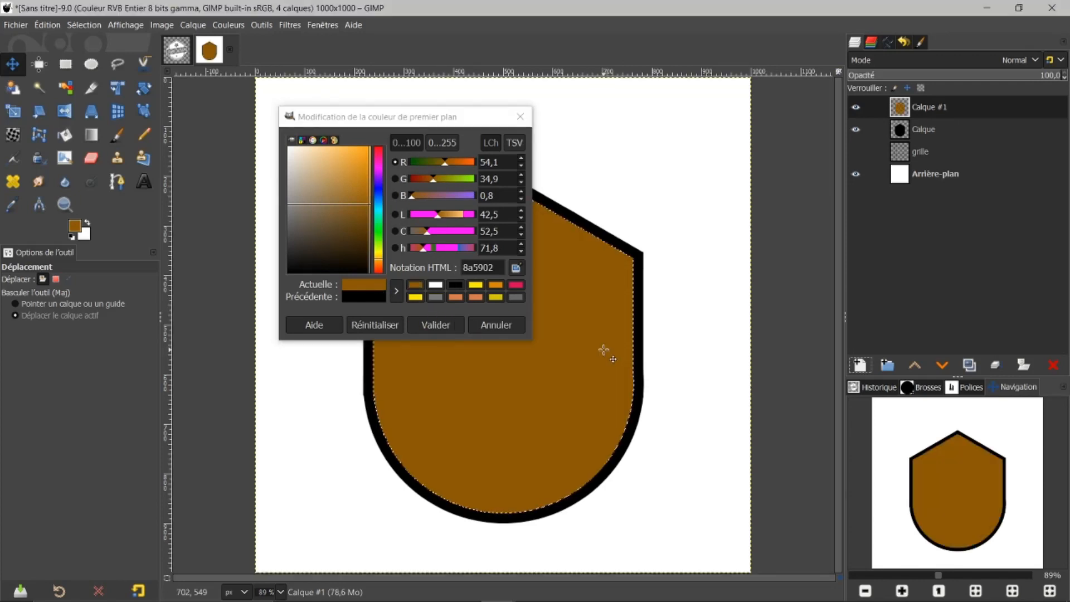
pyautogui.click(492, 327)
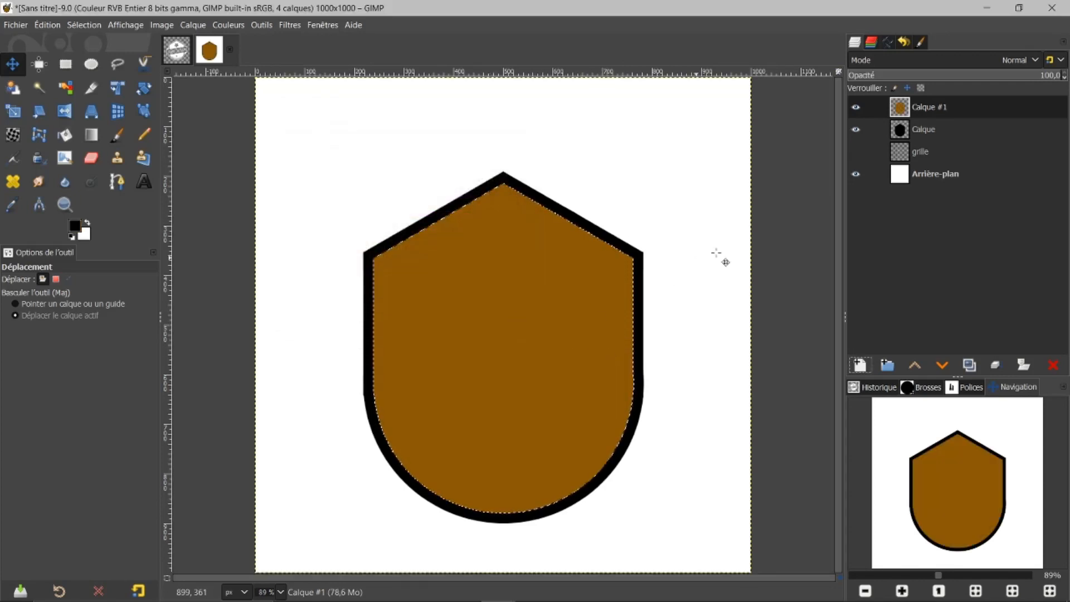
# - Add another transparent 1000 × 1000 px layer above the brown fill and shrink the selection by a further 20 px
pyautogui.click(859, 365)
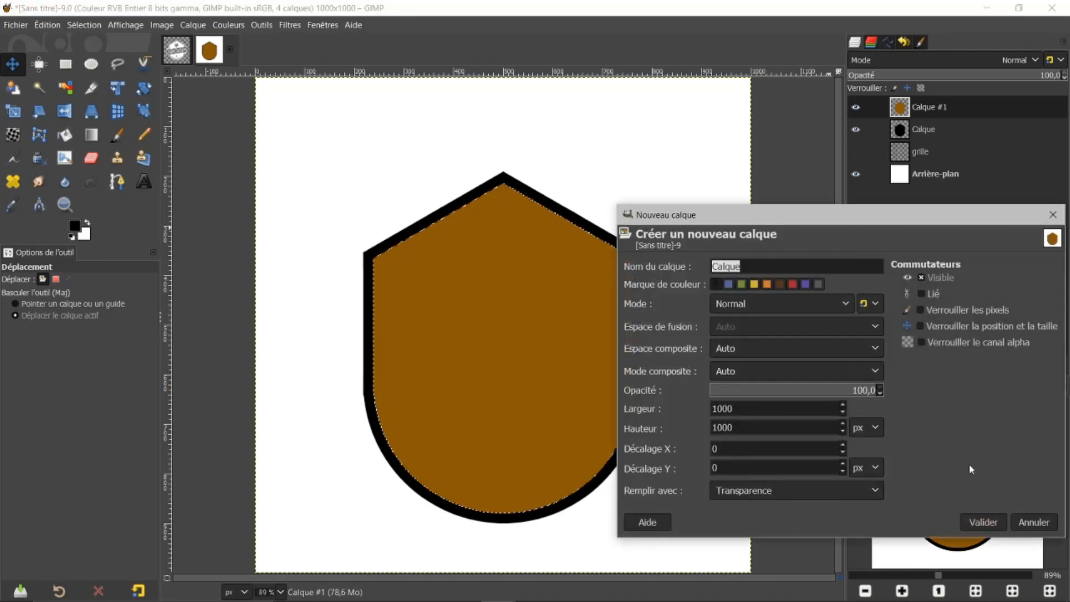
pyautogui.click(984, 521)
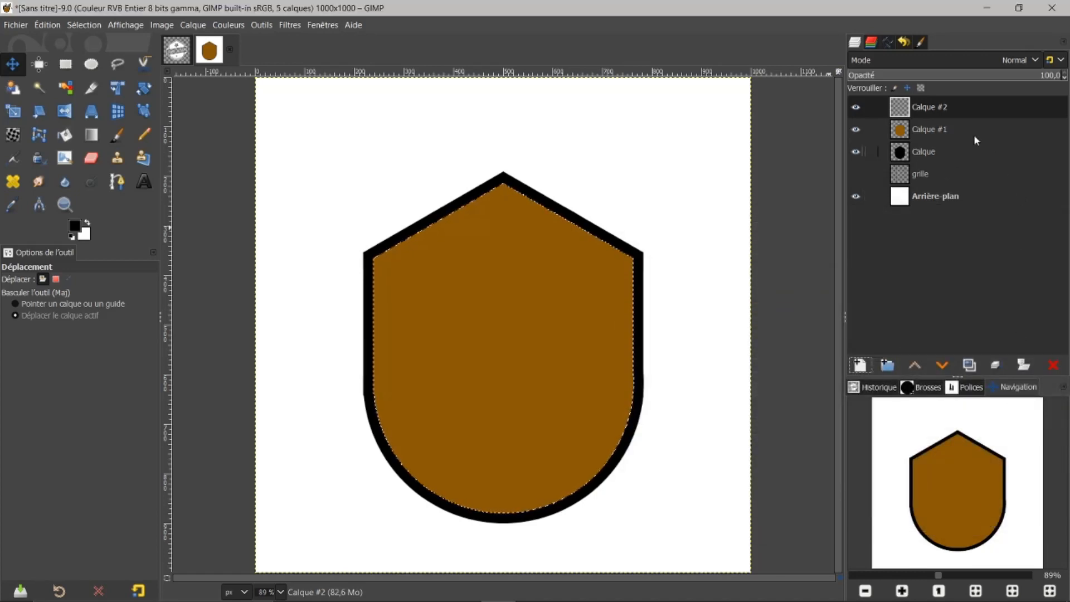
pyautogui.click(87, 25)
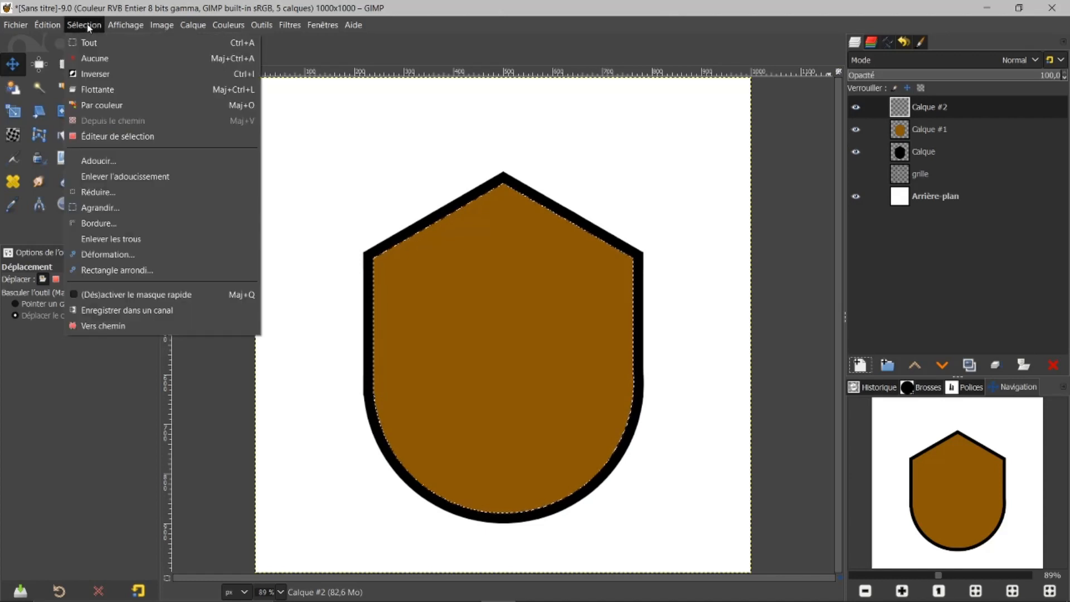
pyautogui.click(89, 192)
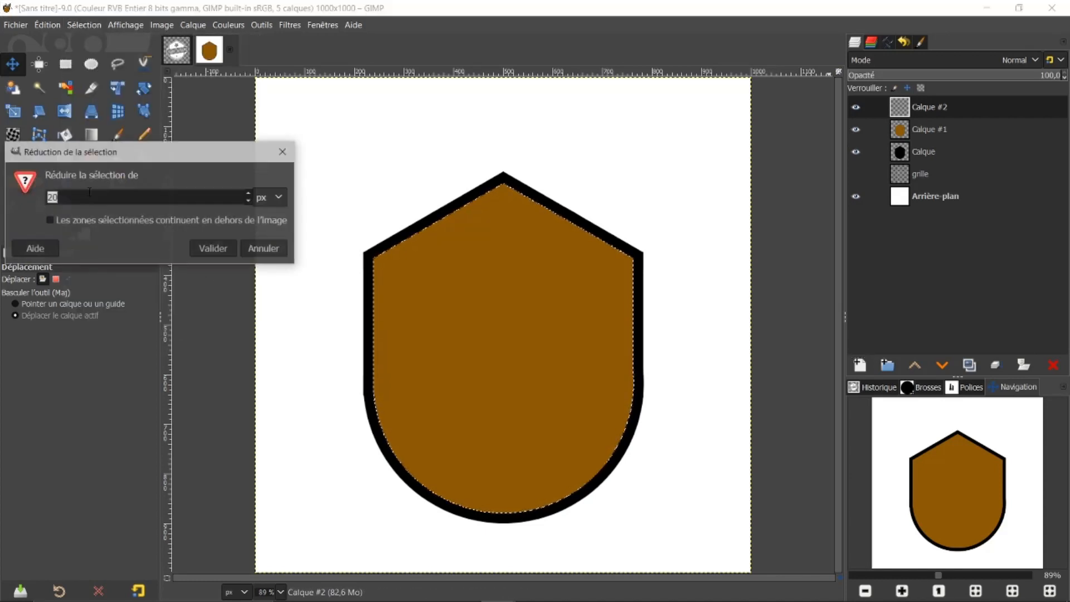
pyautogui.click(205, 249)
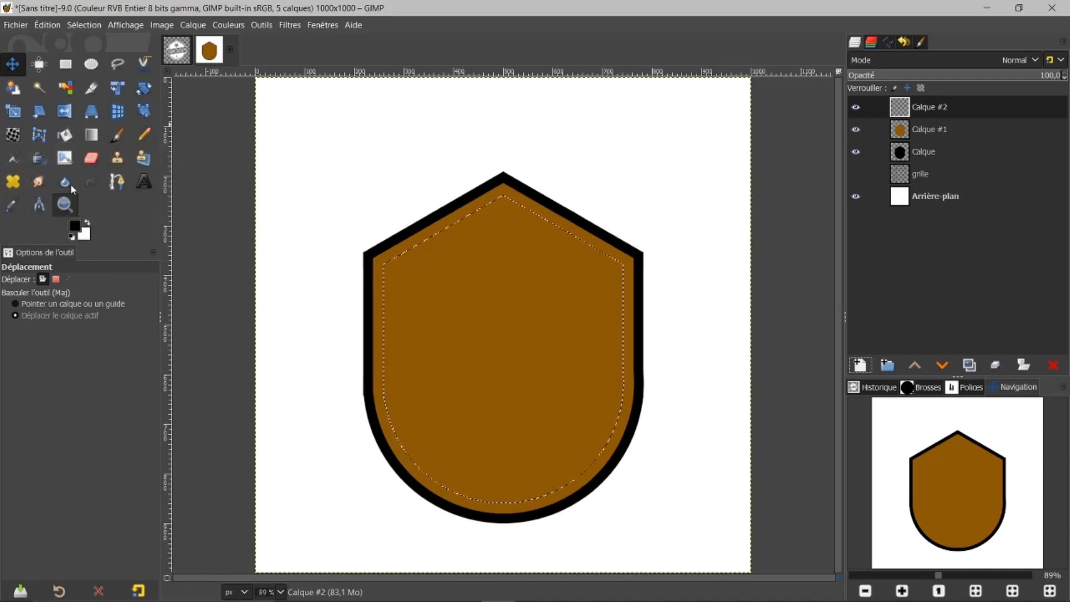
# - Fill the inner selection on Calque #2 with orange d58701 using the Bucket Fill tool, and restore black as the foreground color
pyautogui.click(64, 134)
pyautogui.click(76, 226)
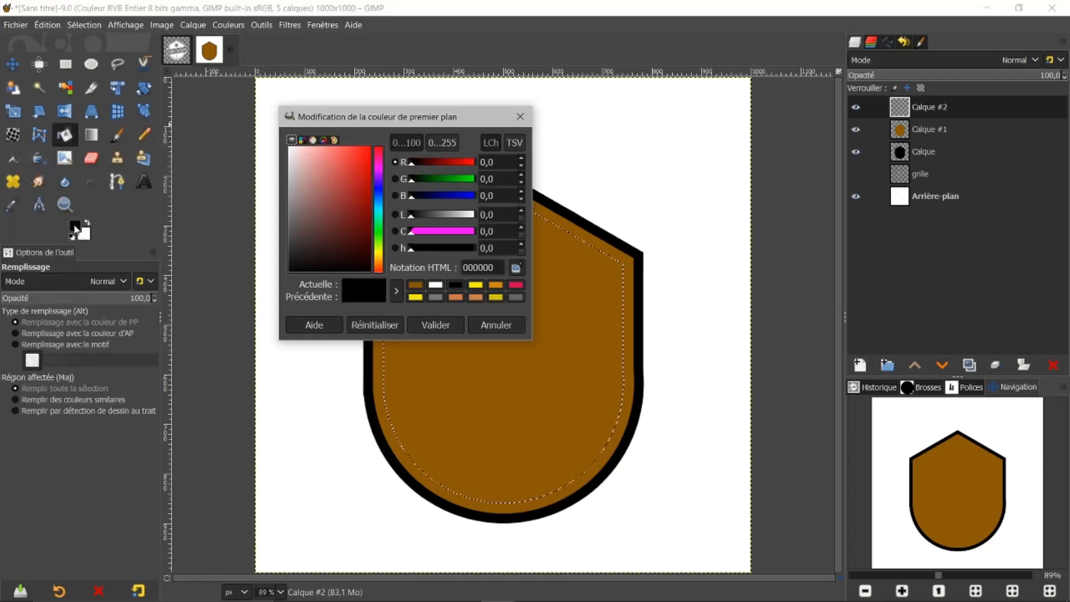
pyautogui.click(496, 287)
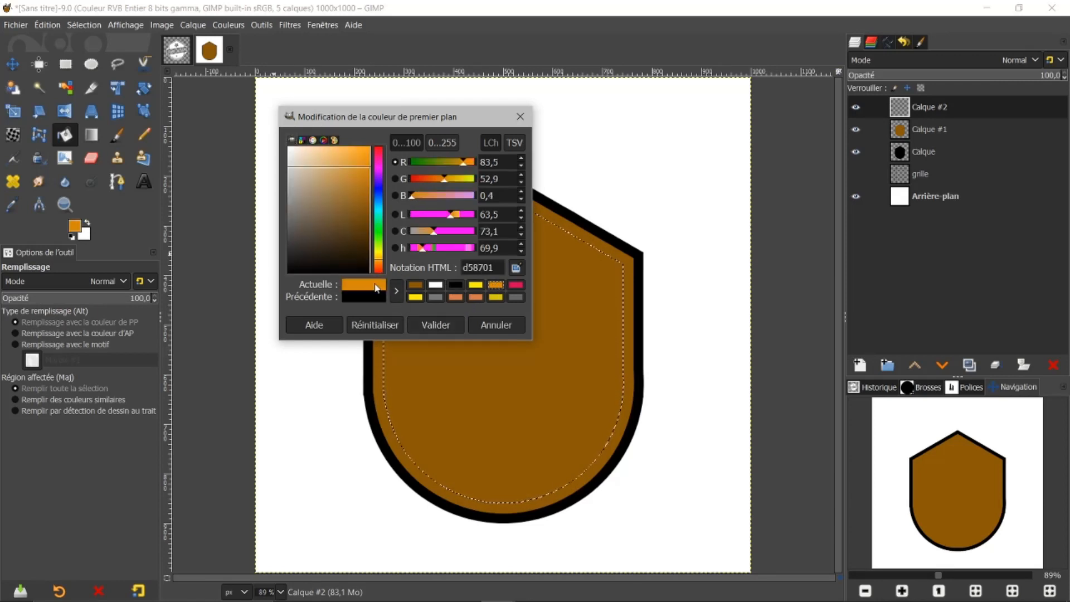
pyautogui.click(555, 400)
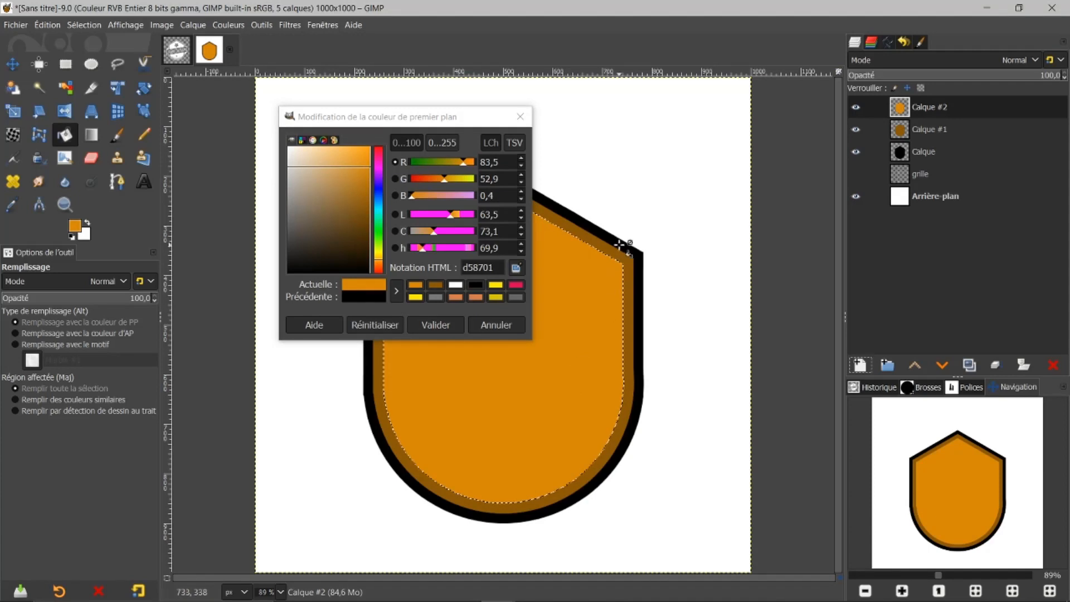
pyautogui.click(498, 325)
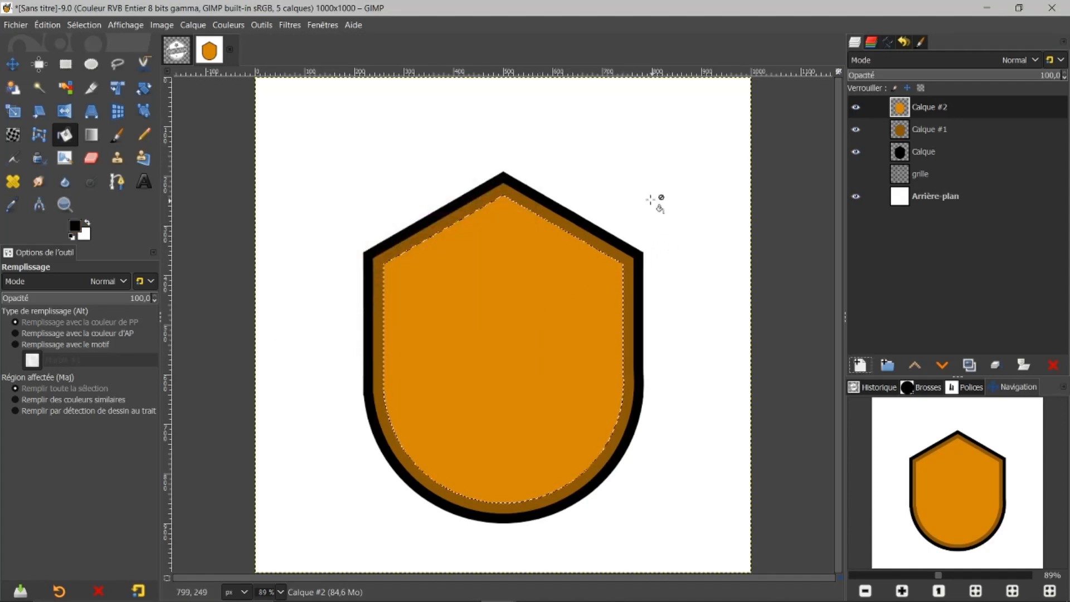
# - Remove the selection around the orange fill and check the badge against the logo3 reference image
pyautogui.click(82, 25)
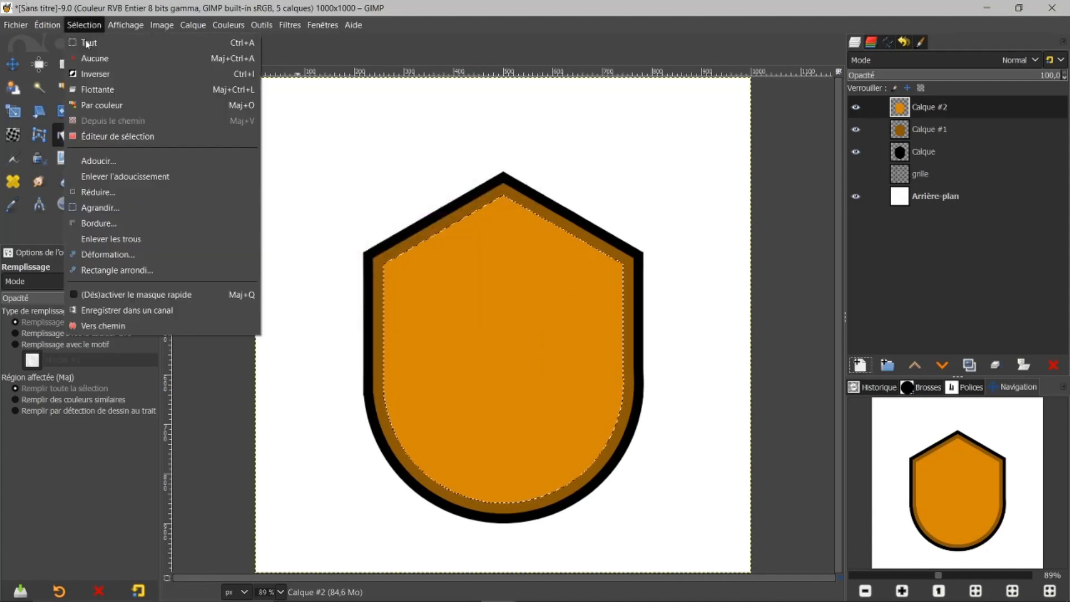
pyautogui.click(92, 59)
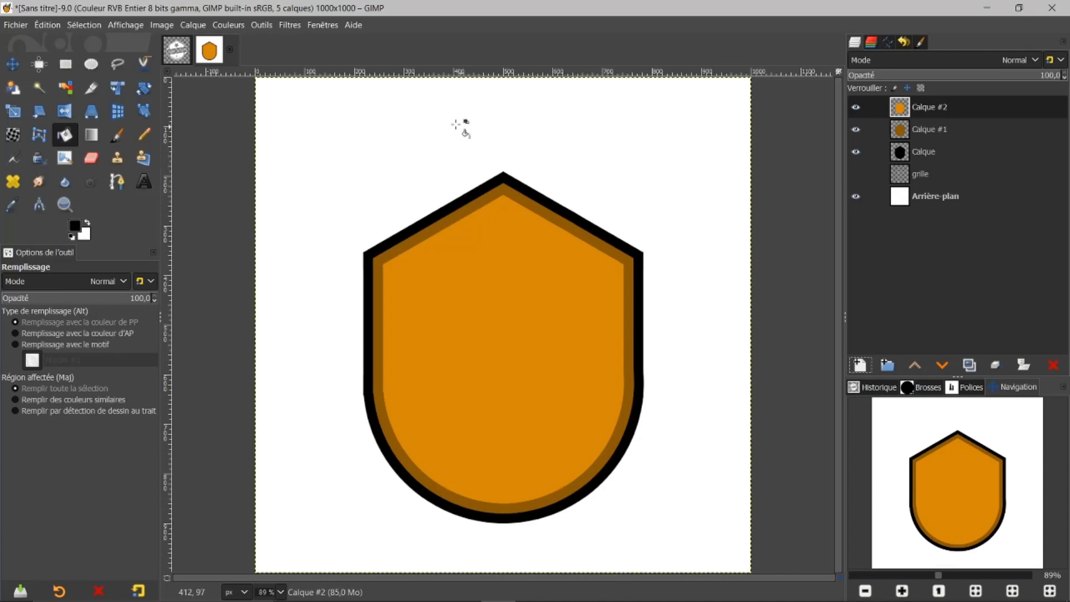
pyautogui.click(178, 58)
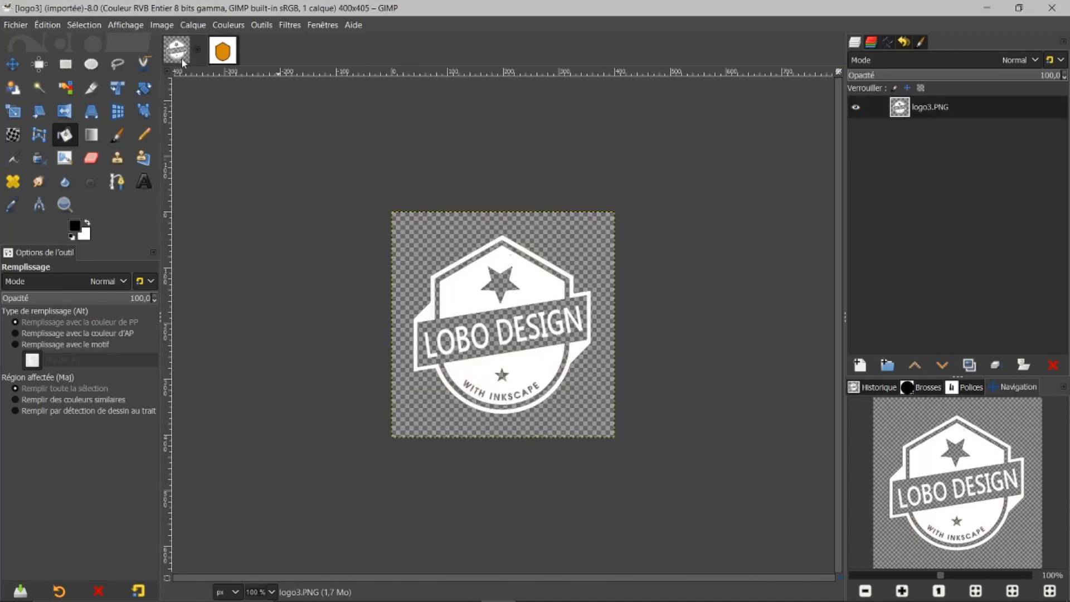
pyautogui.click(224, 52)
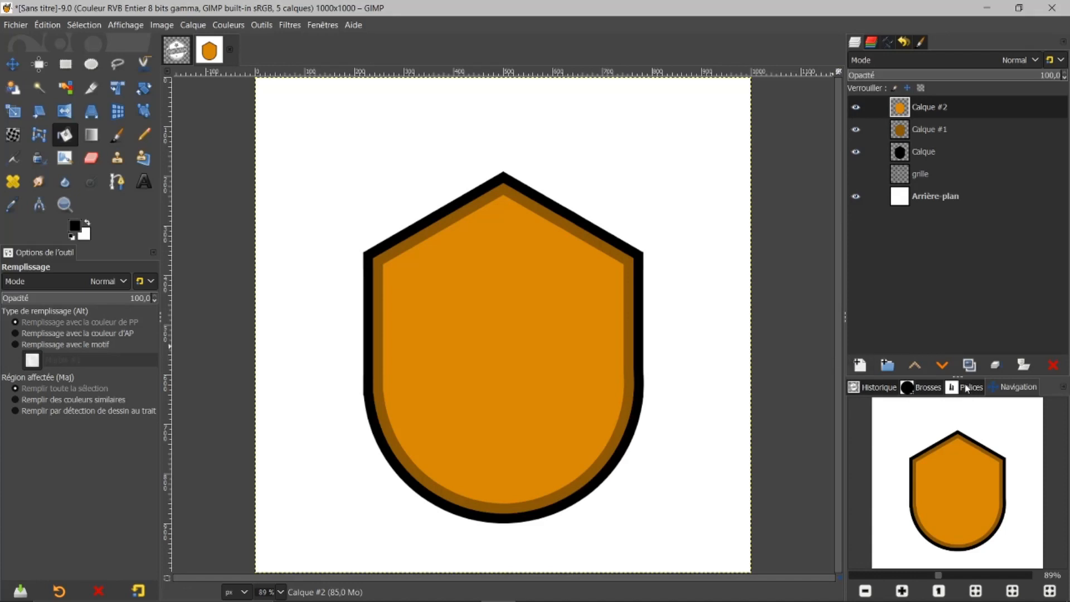
pyautogui.click(871, 366)
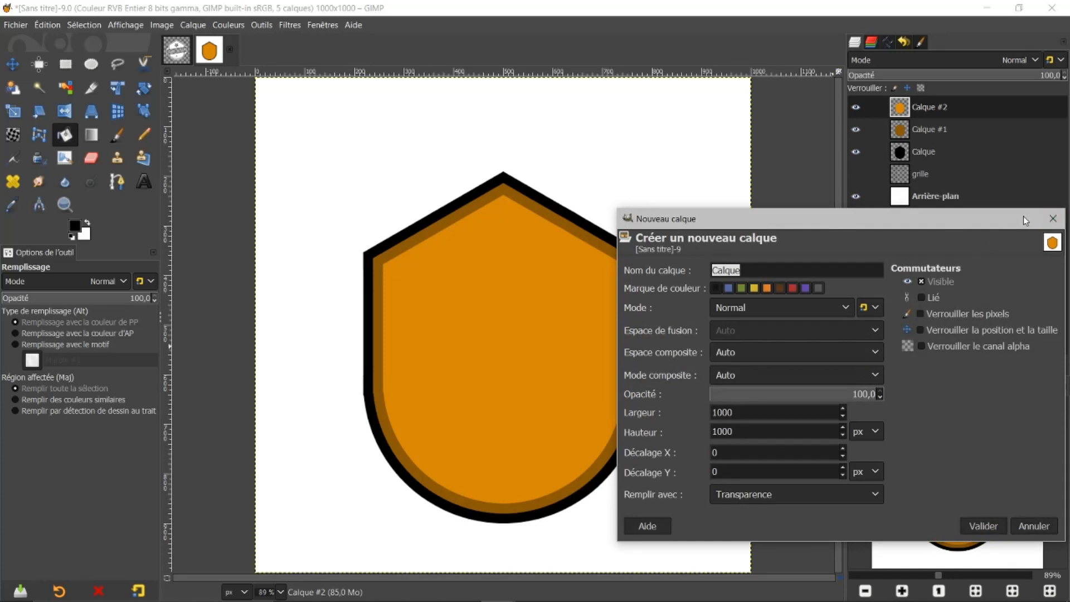
pyautogui.click(1053, 219)
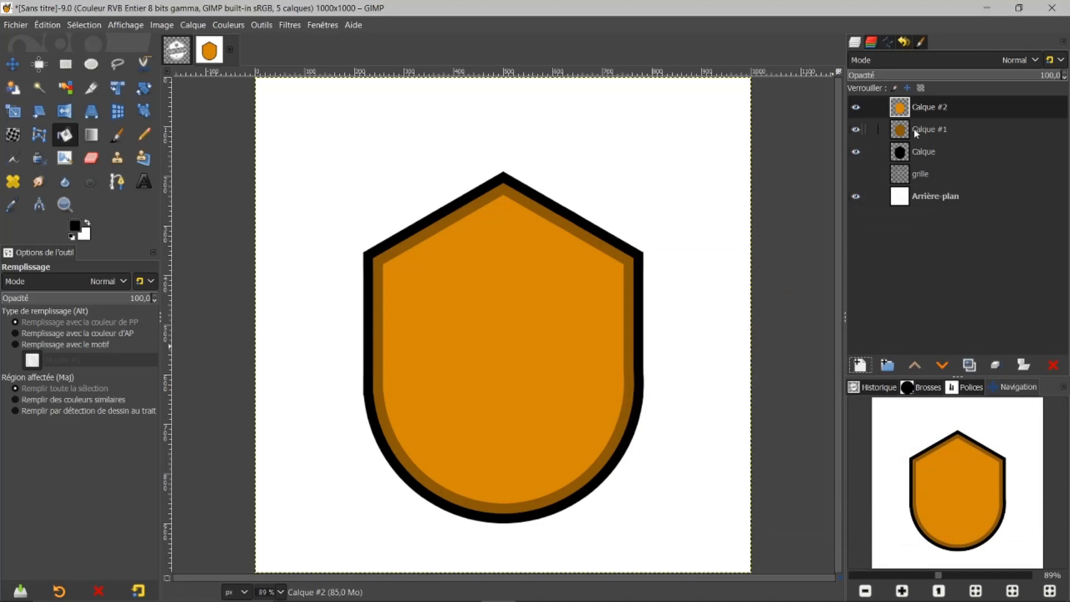
# - Merge the brown Calque #1 down into the black shape, followed by the orange Calque #2, leaving one badge layer
pyautogui.click(906, 133)
pyautogui.rightClick(905, 134)
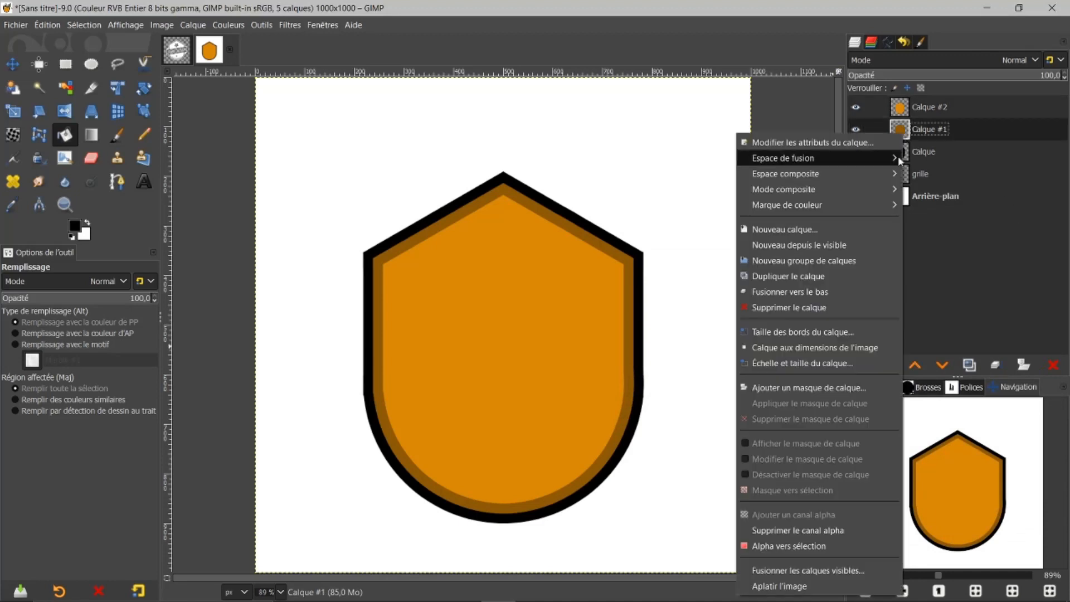
pyautogui.click(791, 294)
pyautogui.click(904, 108)
pyautogui.rightClick(904, 107)
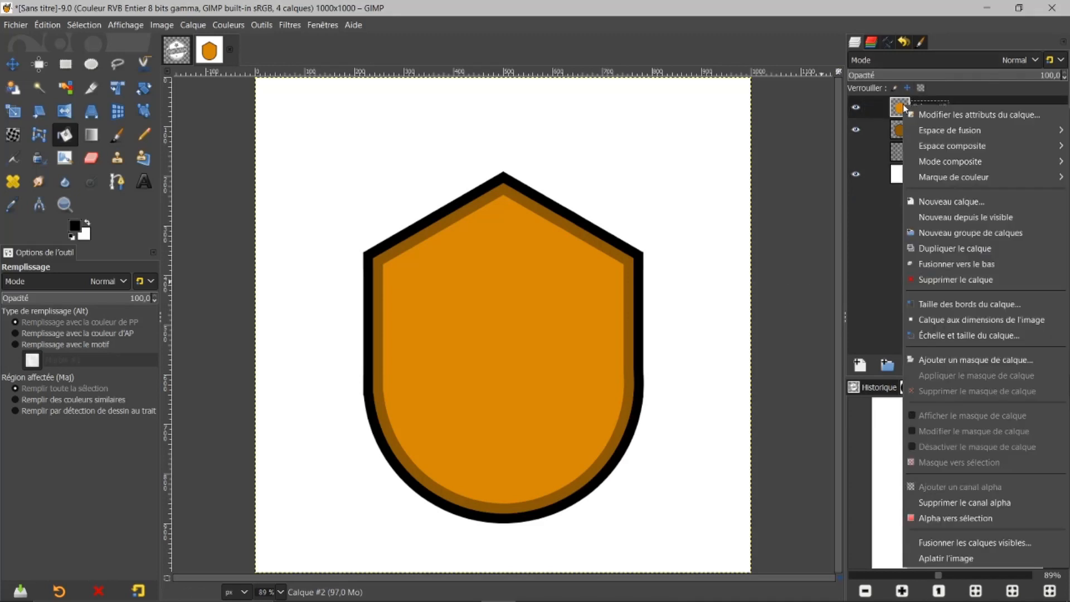
pyautogui.click(940, 270)
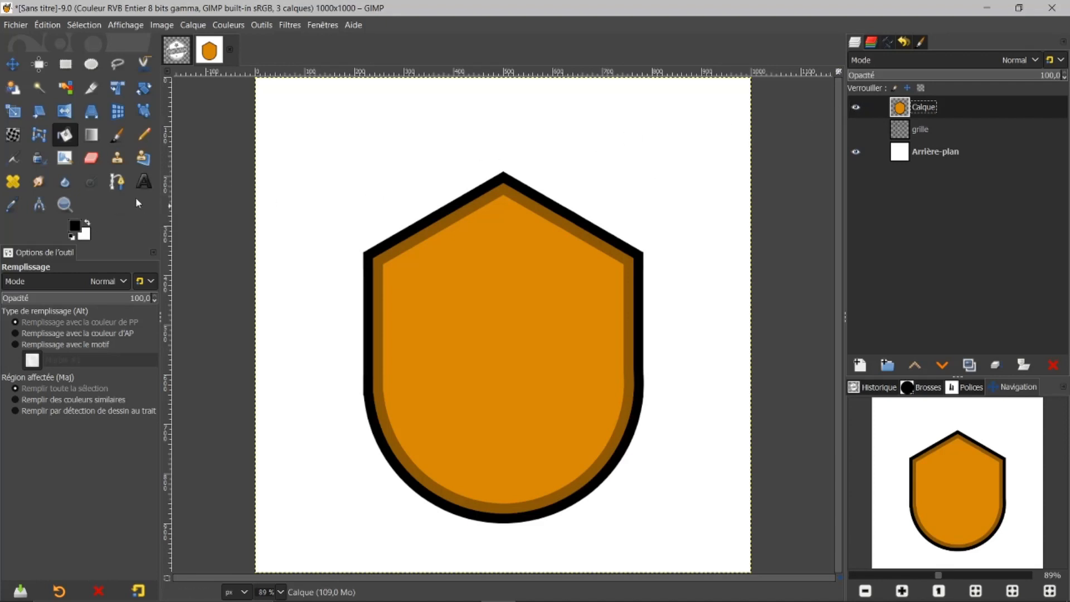
# - Add the black text LOBO DESIGN in League Gothic Condensed at 216 px and move it to the middle of the badge
pyautogui.click(143, 182)
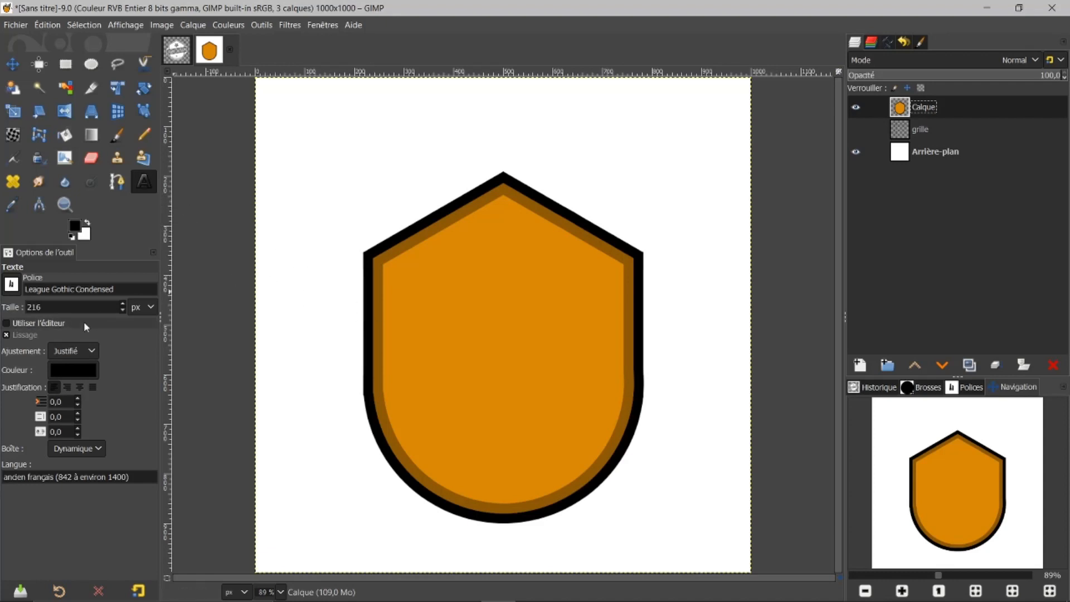
pyautogui.click(354, 350)
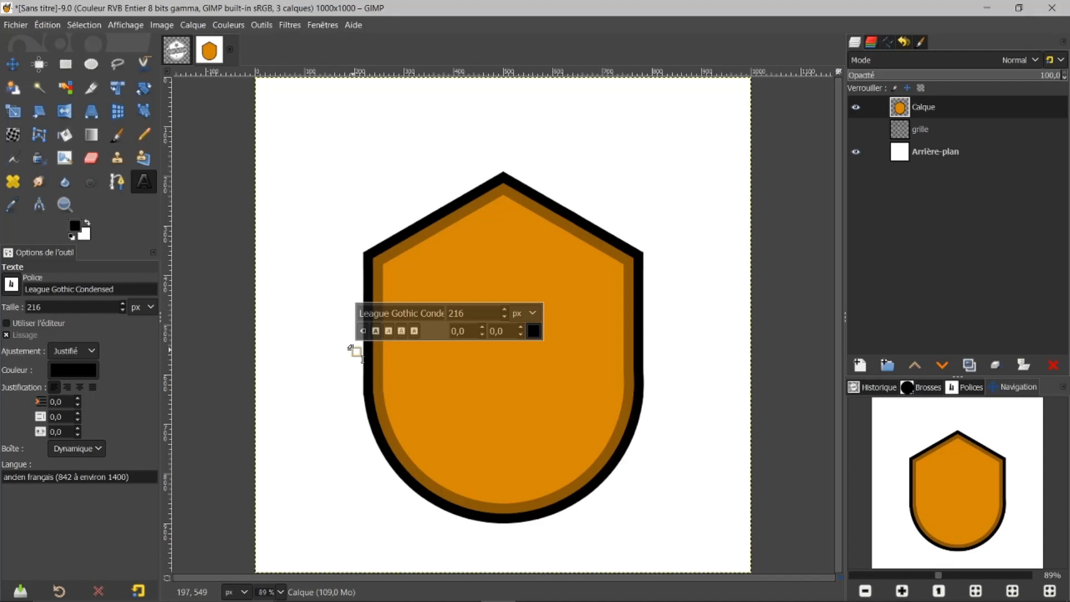
pyautogui.write('LO')
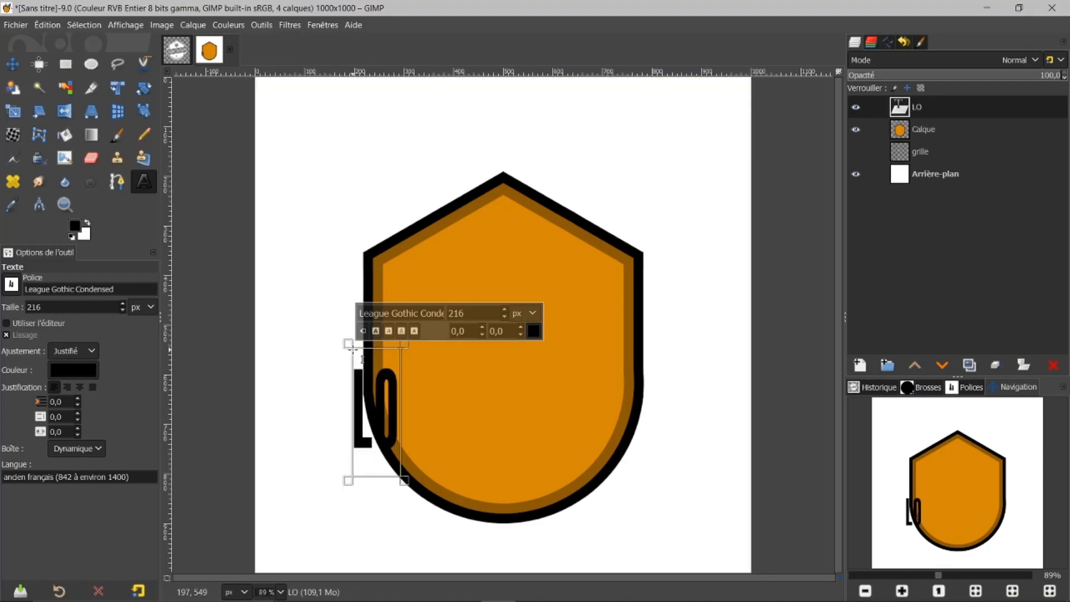
pyautogui.write('BO')
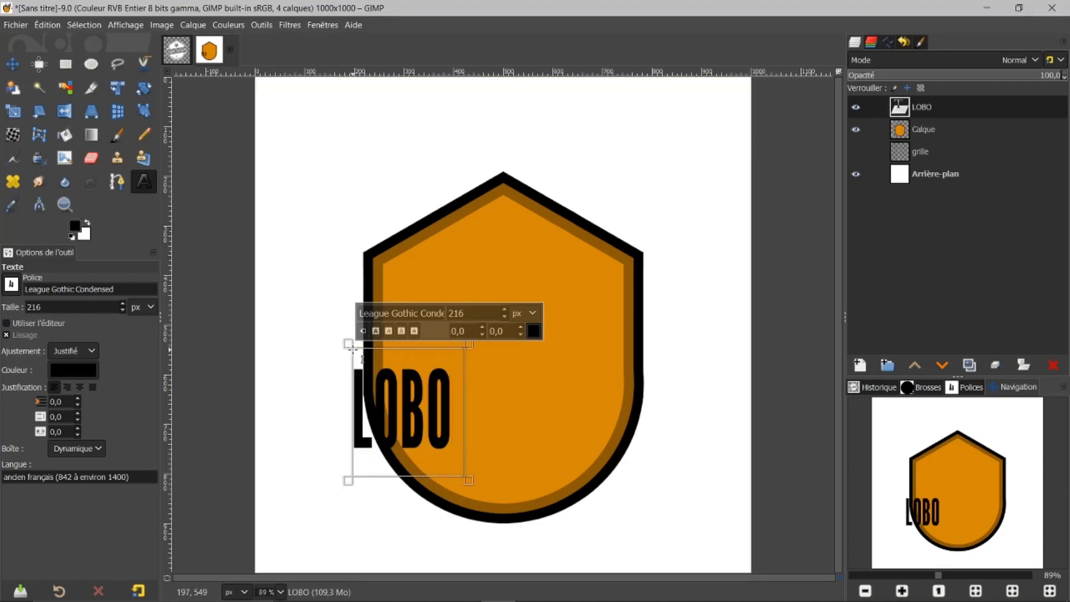
pyautogui.write(' DESIGN')
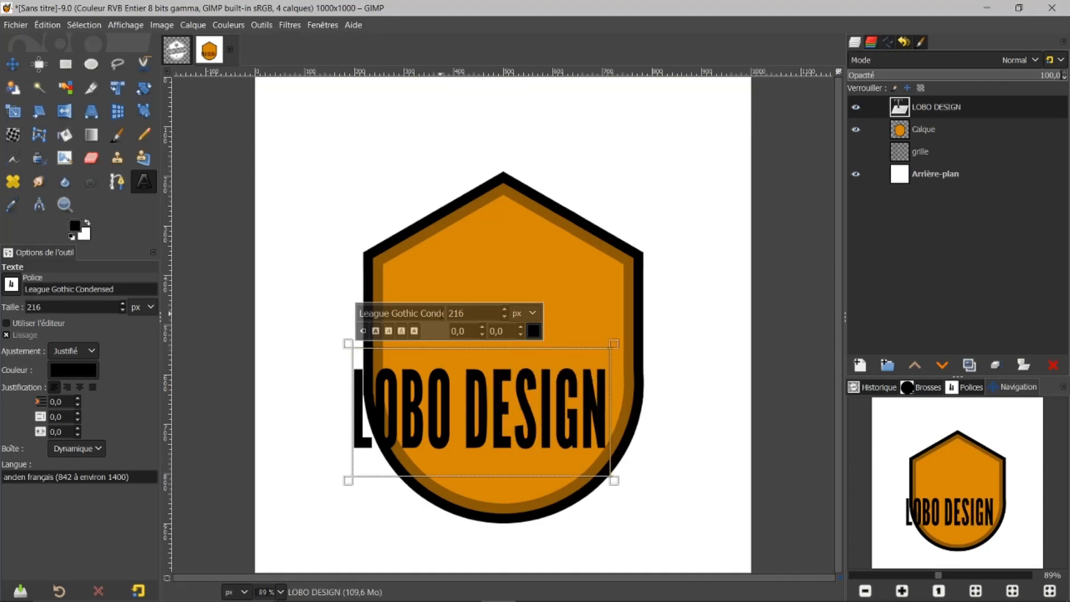
pyautogui.click(12, 64)
pyautogui.moveTo(471, 400); pyautogui.dragTo(488, 352)
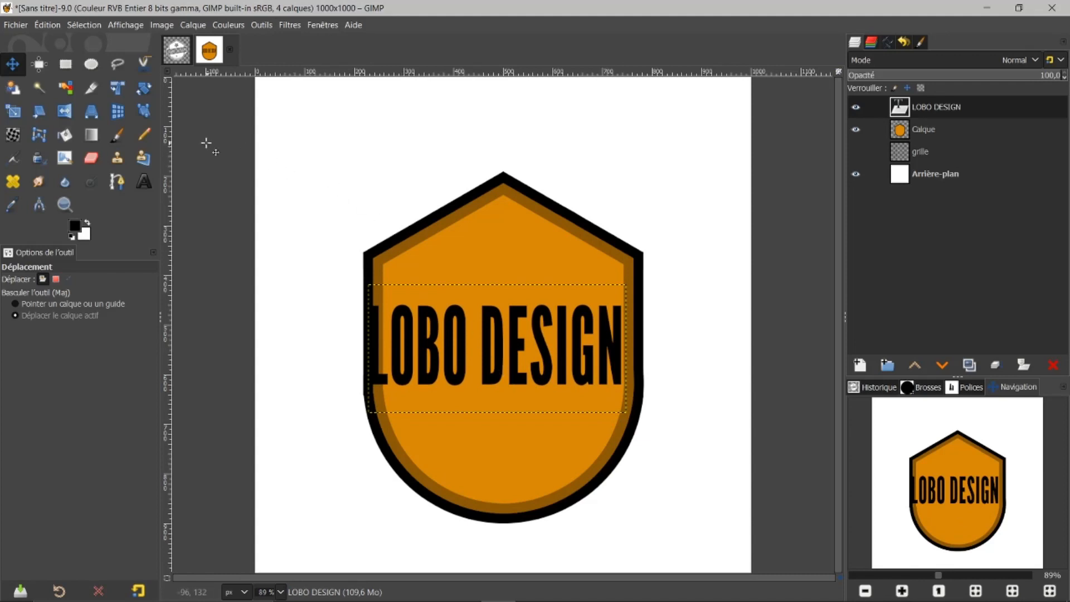
# - Scale the LOBO DESIGN text layer to about 698 × 159 px so it extends past both sides of the badge
pyautogui.click(14, 112)
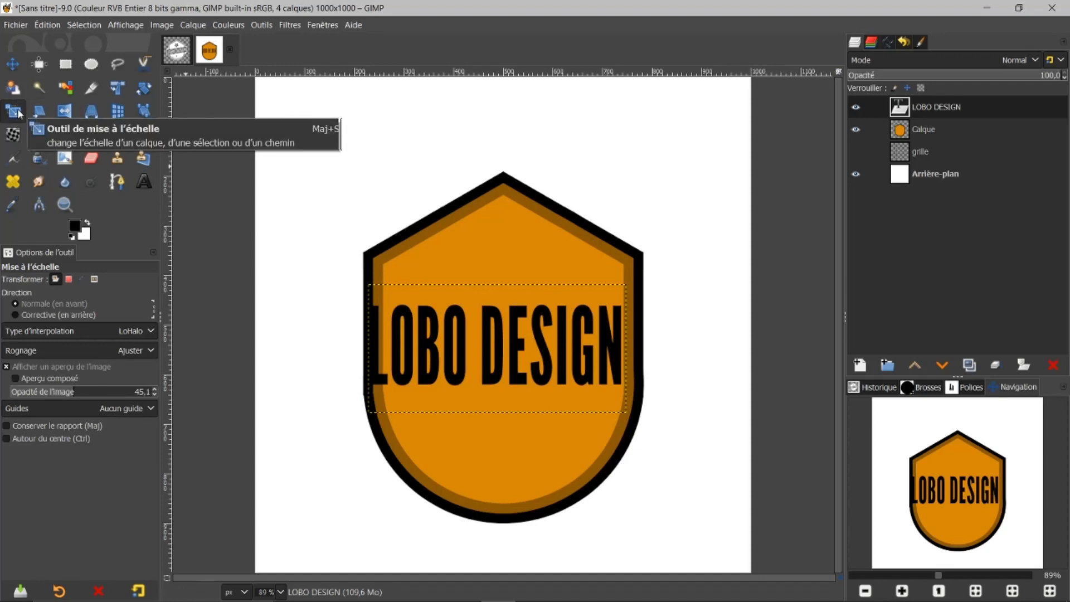
pyautogui.click(507, 337)
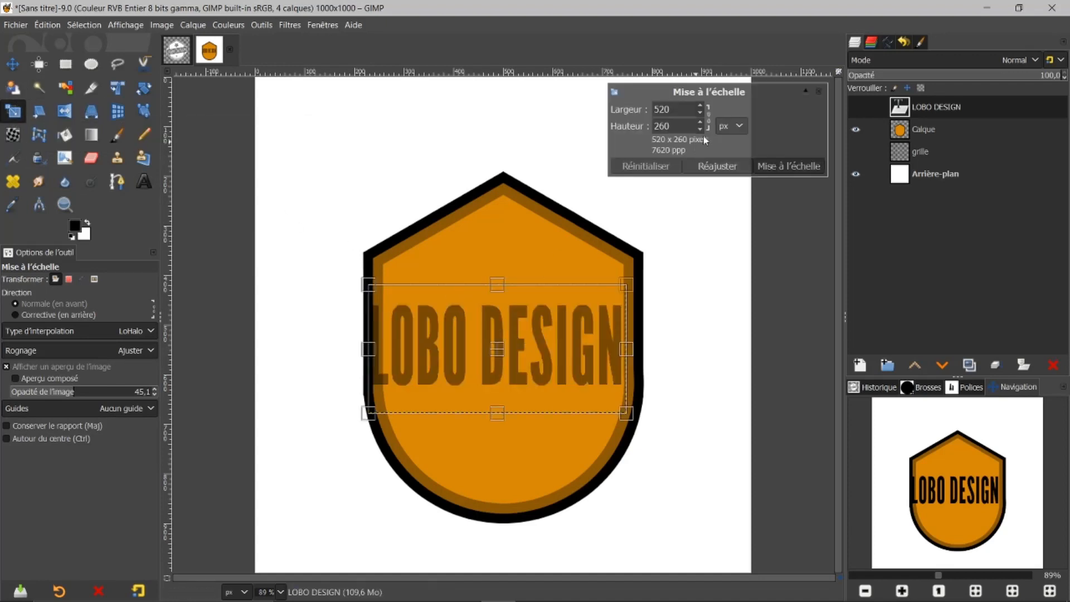
pyautogui.moveTo(636, 348); pyautogui.dragTo(687, 342)
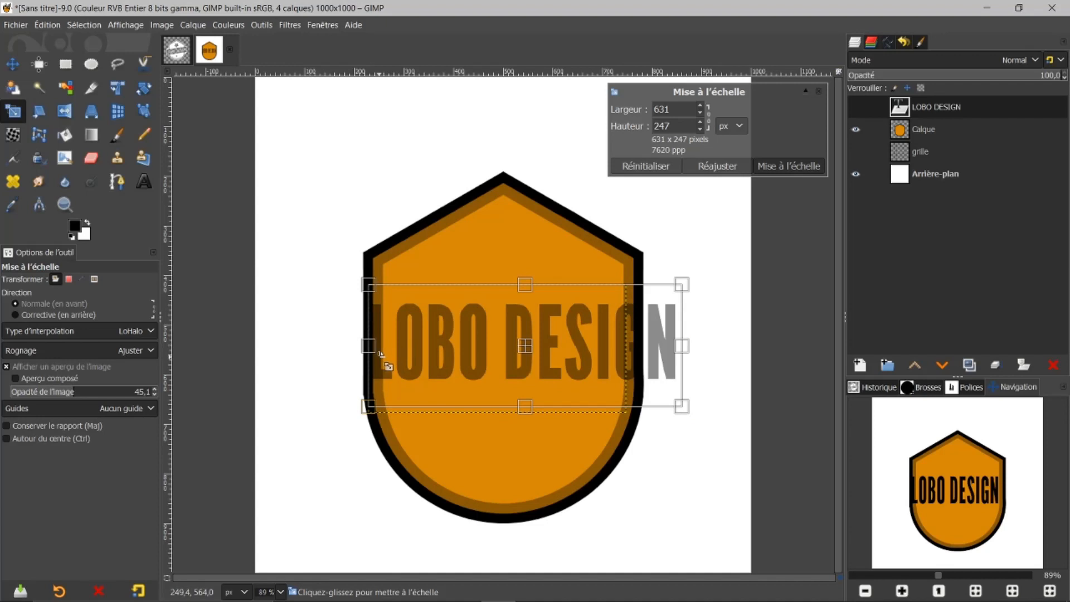
pyautogui.moveTo(369, 348); pyautogui.dragTo(336, 346)
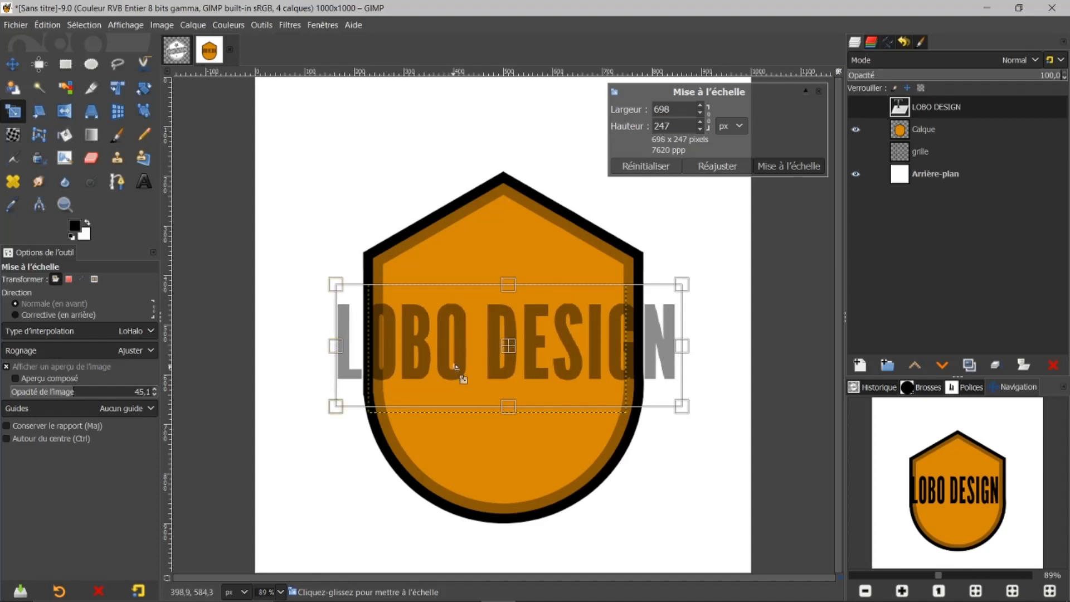
pyautogui.moveTo(518, 421); pyautogui.dragTo(516, 383)
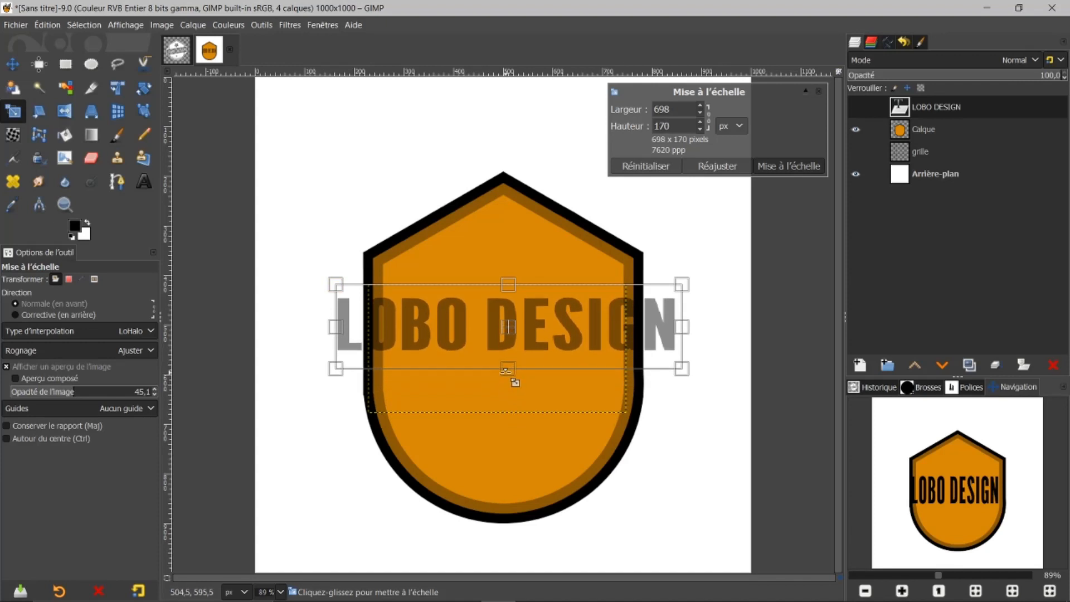
pyautogui.moveTo(508, 328); pyautogui.dragTo(509, 349)
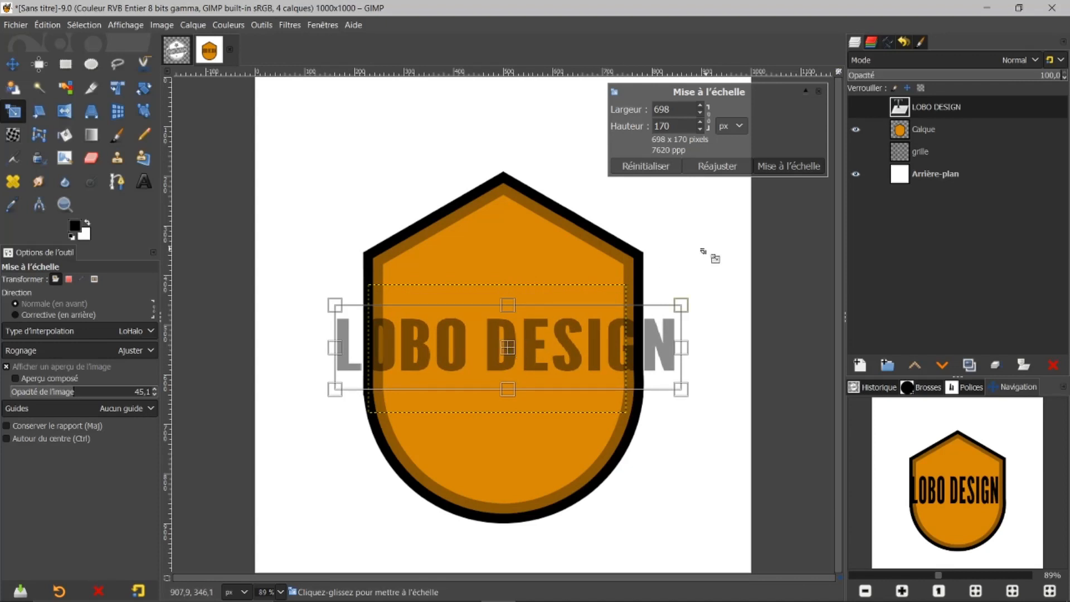
pyautogui.moveTo(508, 389); pyautogui.dragTo(510, 381)
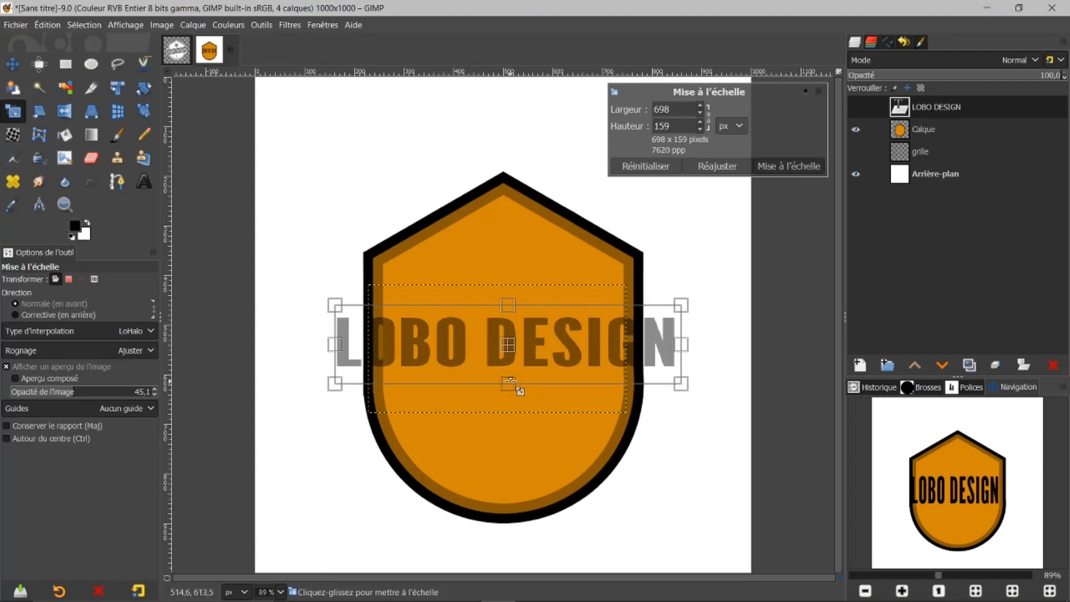
pyautogui.click(179, 51)
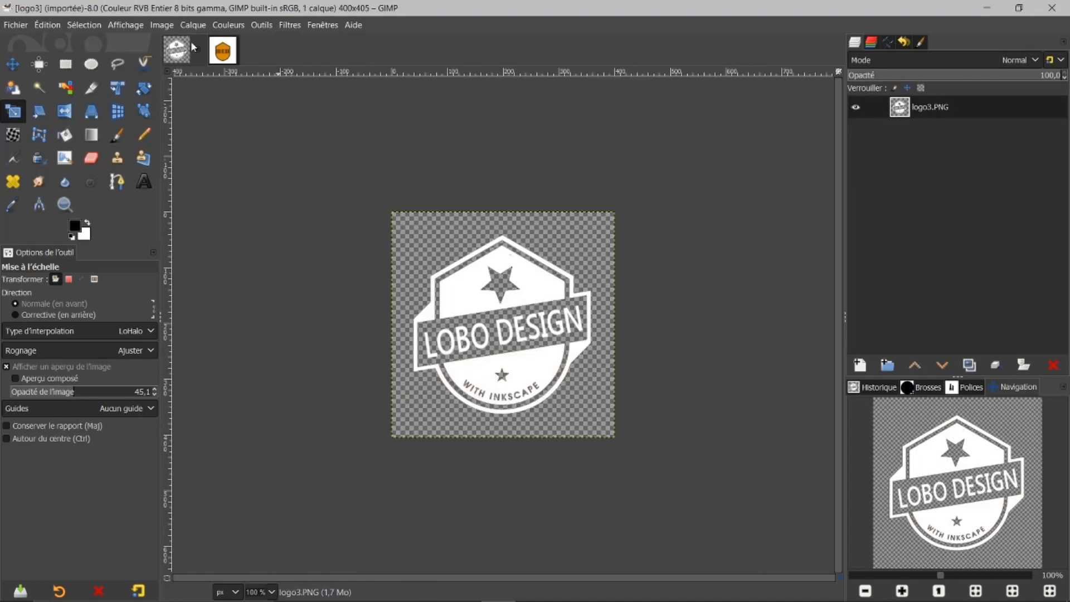
pyautogui.click(223, 53)
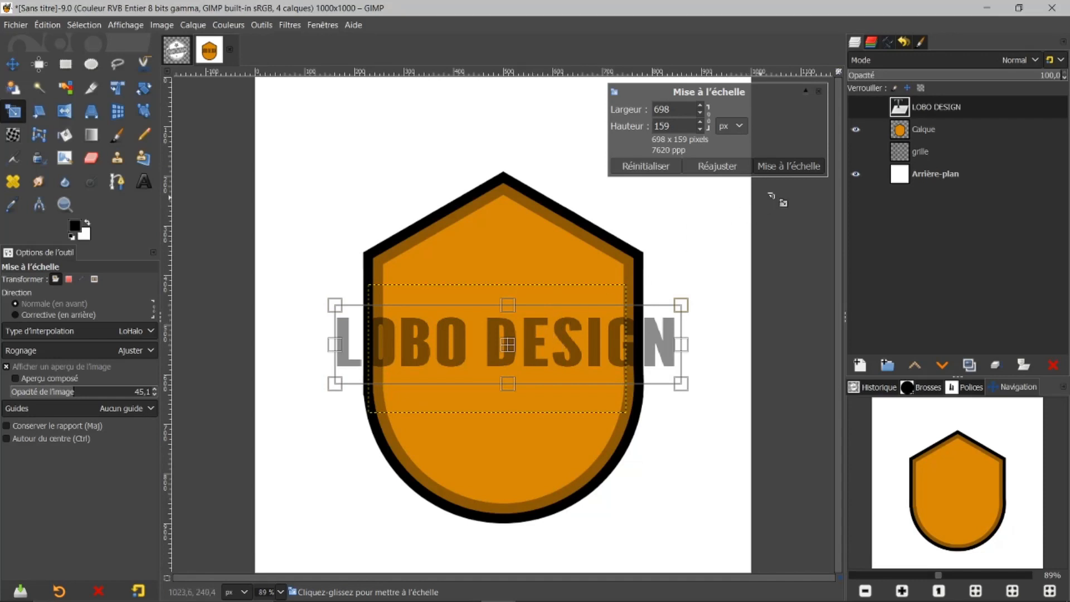
pyautogui.click(793, 165)
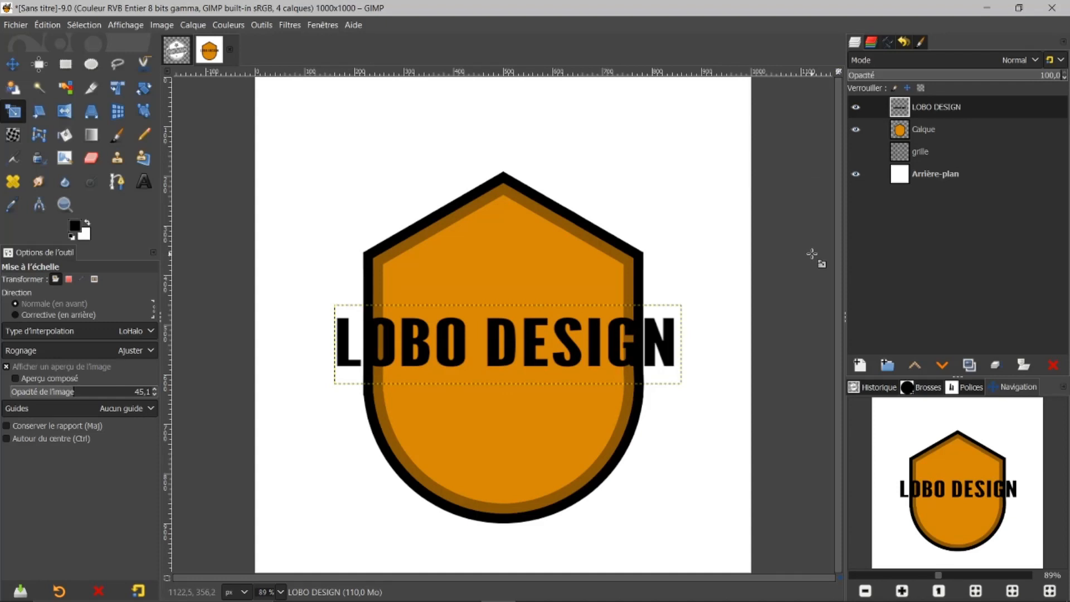
# - Expand the LOBO DESIGN layer to the image size and add a transparent 1000 × 1000 px layer above it
pyautogui.rightClick(929, 105)
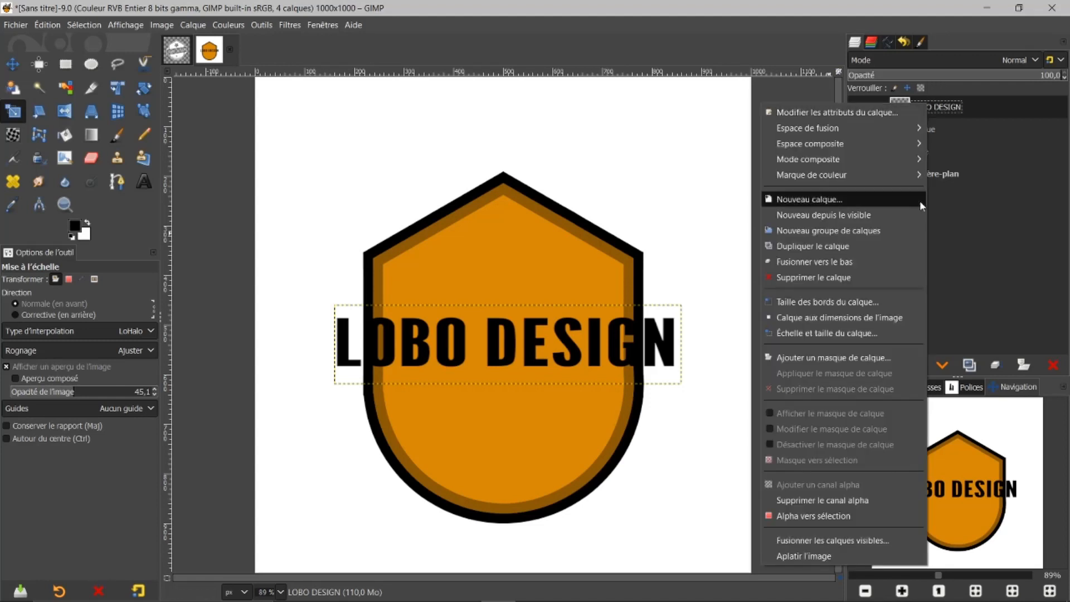
pyautogui.click(850, 319)
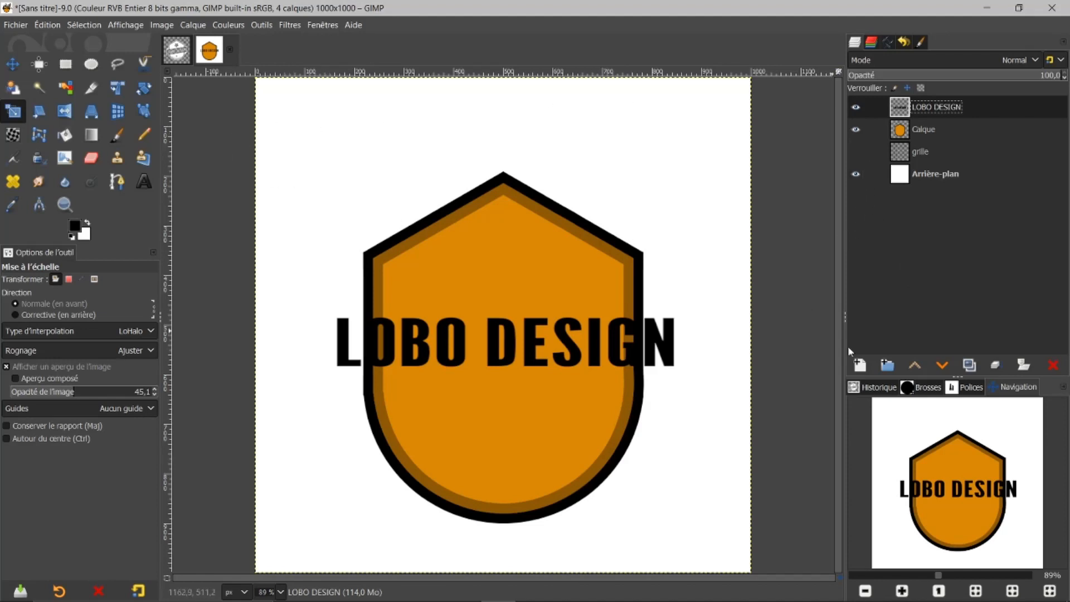
pyautogui.click(859, 368)
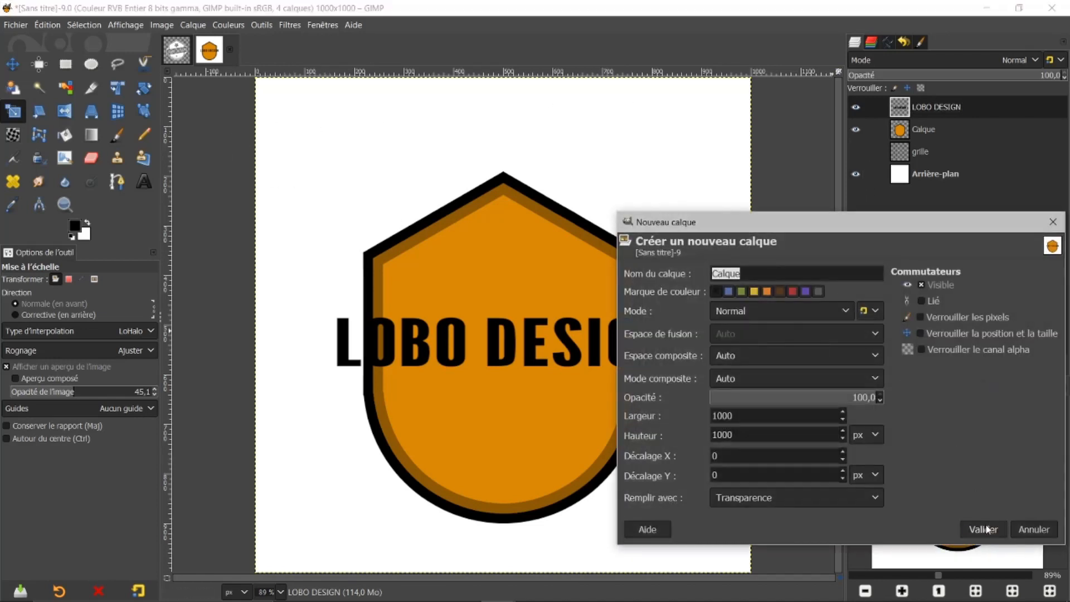
pyautogui.click(983, 530)
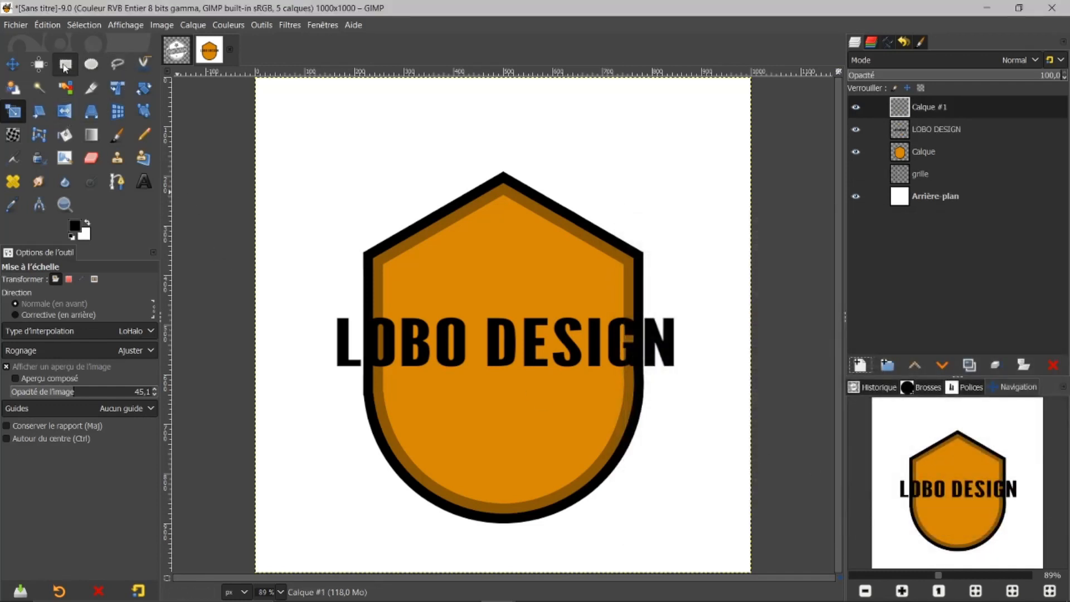
# - Draw a rectangular selection of about 701 × 121 px at position 154, 474, fitted closely around the LOBO DESIGN text
pyautogui.click(65, 65)
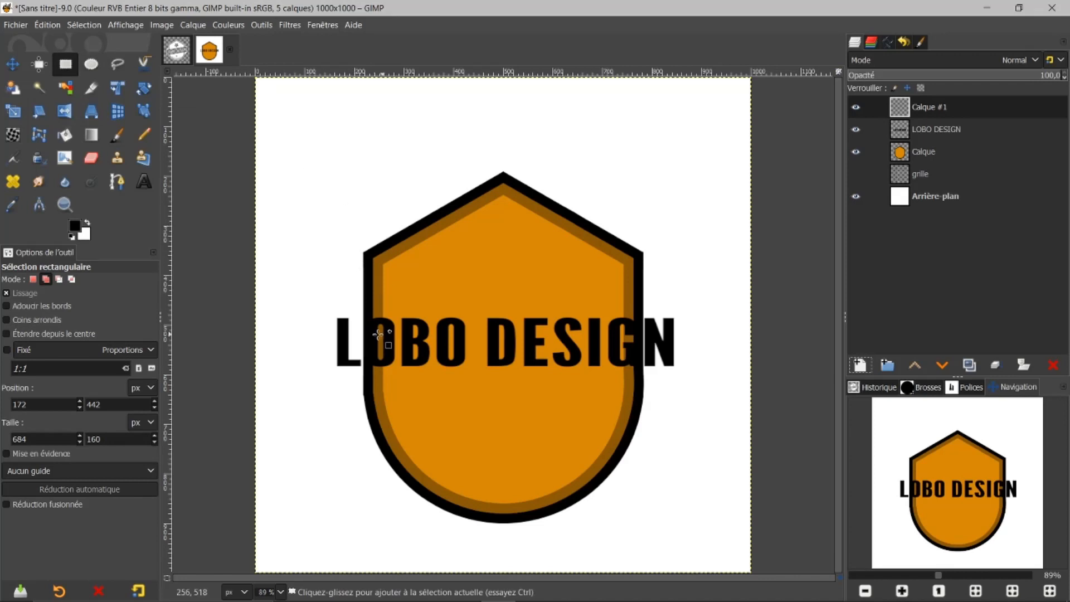
pyautogui.moveTo(329, 314); pyautogui.dragTo(684, 376)
pyautogui.scroll(1, 585, 432)
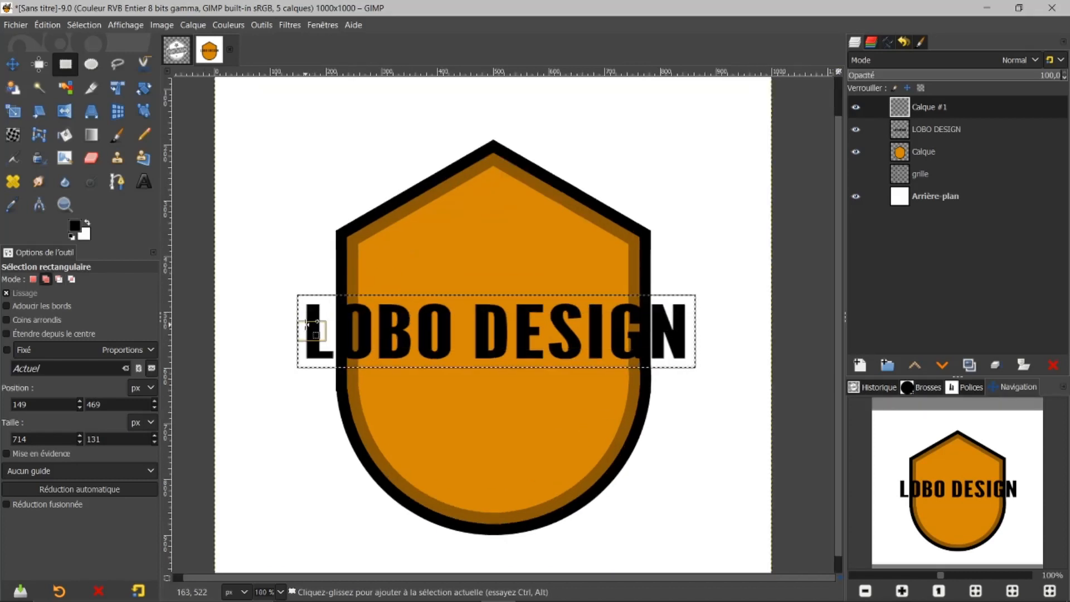
pyautogui.moveTo(307, 324); pyautogui.dragTo(313, 326)
pyautogui.moveTo(683, 334); pyautogui.dragTo(677, 332)
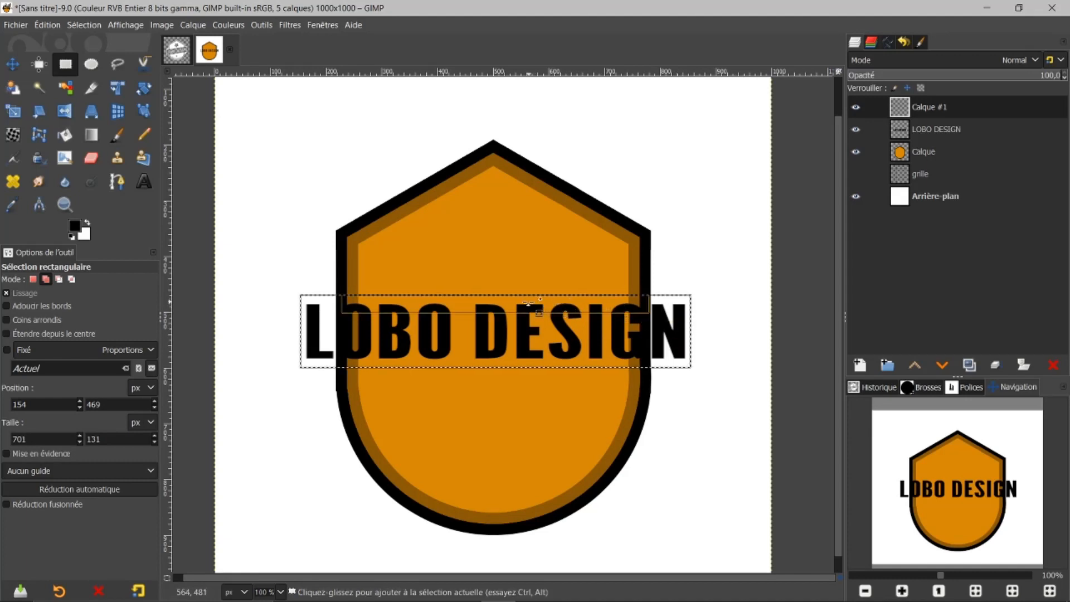
pyautogui.moveTo(528, 305); pyautogui.dragTo(528, 304)
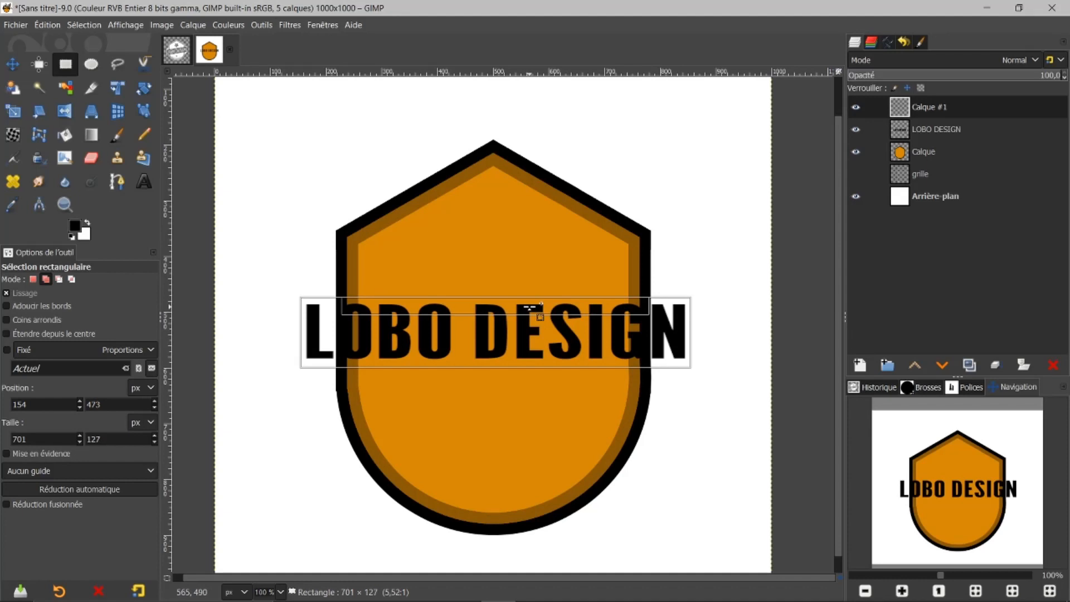
pyautogui.moveTo(530, 306); pyautogui.dragTo(529, 307)
pyautogui.moveTo(522, 372); pyautogui.dragTo(522, 371)
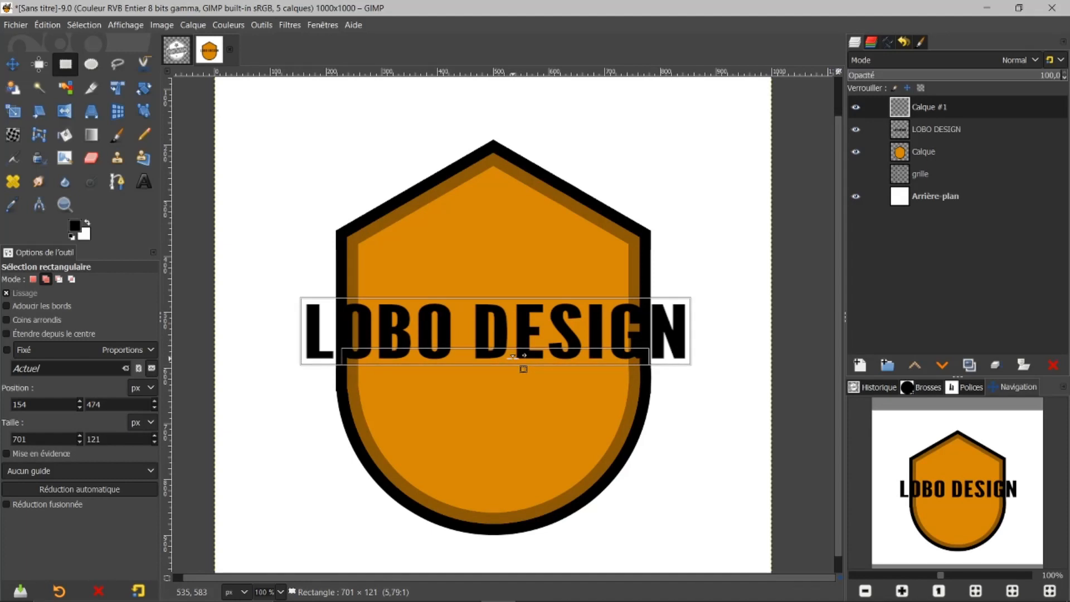
pyautogui.moveTo(515, 362); pyautogui.dragTo(516, 361)
pyautogui.click(524, 331)
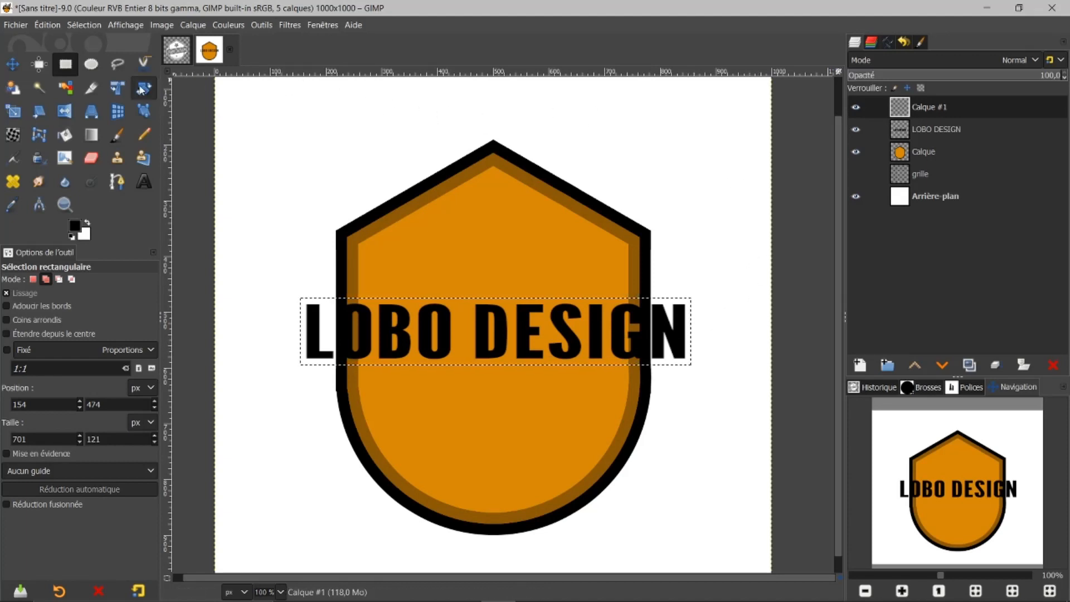
pyautogui.click(853, 108)
pyautogui.click(853, 108)
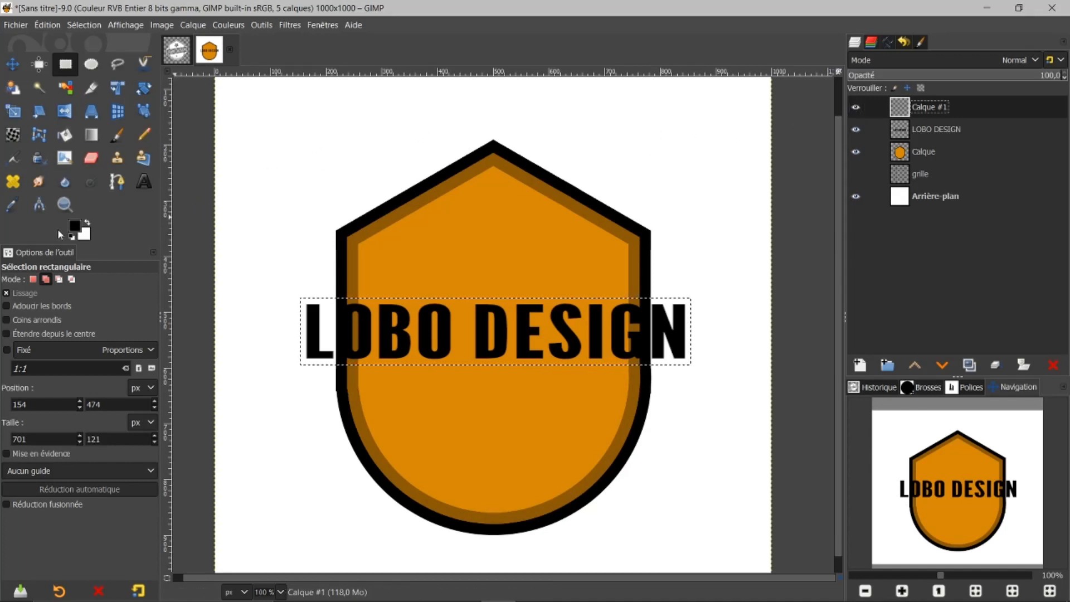
# - Fill the selected rectangle on Calque #1 with yellow-orange f0b712 and lower that layer below the LOBO DESIGN text layer
pyautogui.click(65, 134)
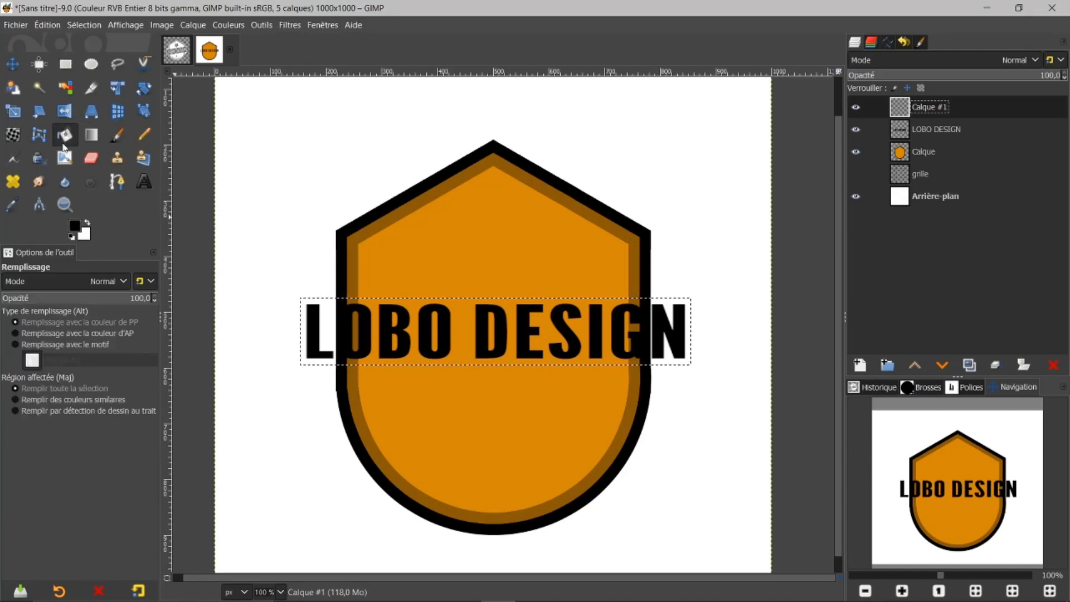
pyautogui.click(75, 225)
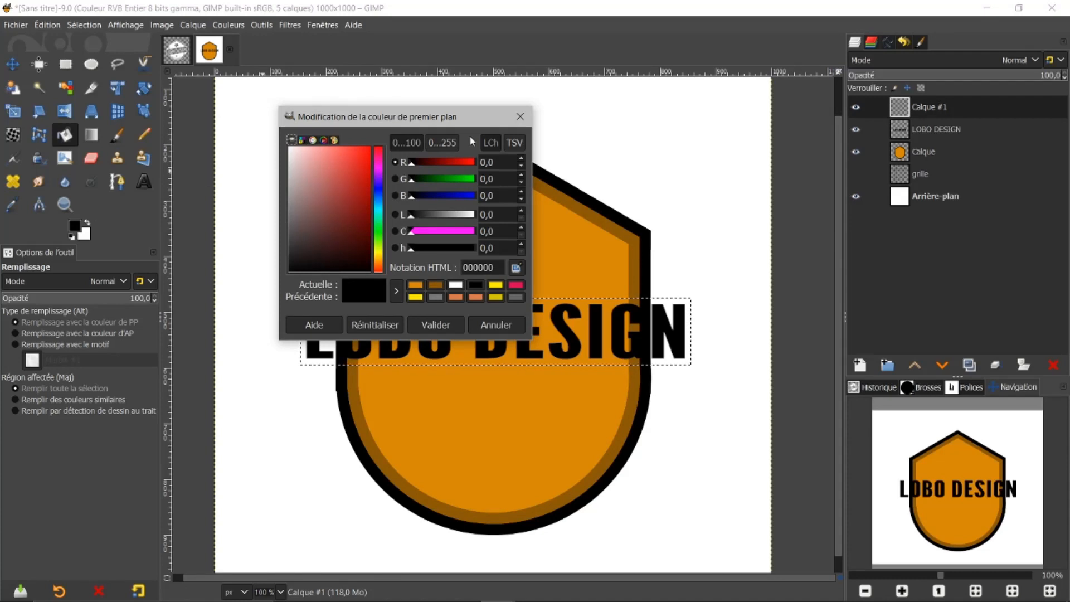
pyautogui.click(379, 263)
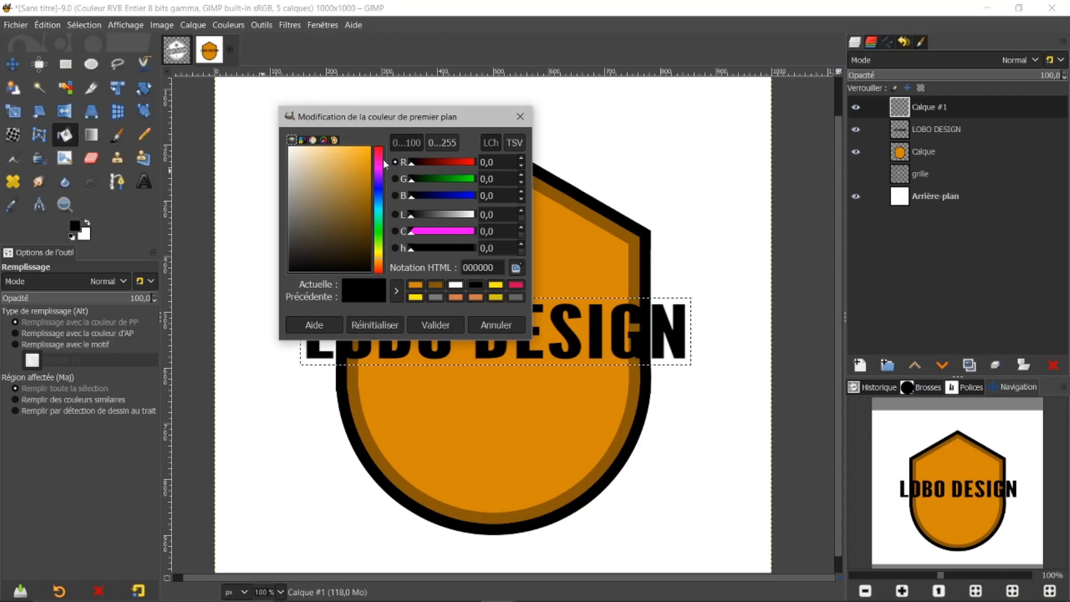
pyautogui.moveTo(379, 265); pyautogui.dragTo(380, 263)
pyautogui.click(365, 153)
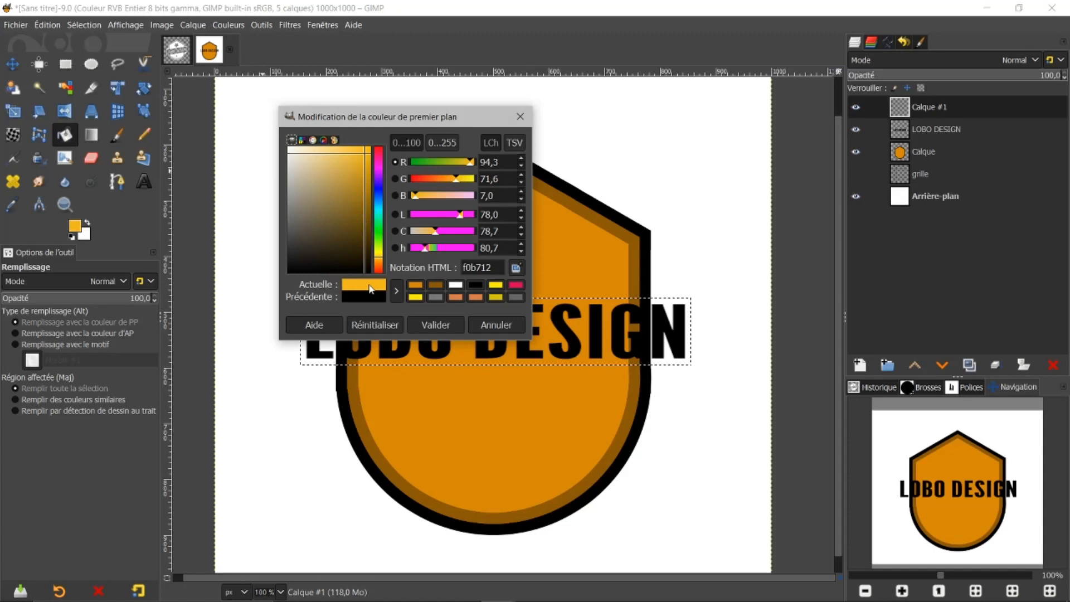
pyautogui.moveTo(369, 285); pyautogui.dragTo(603, 351)
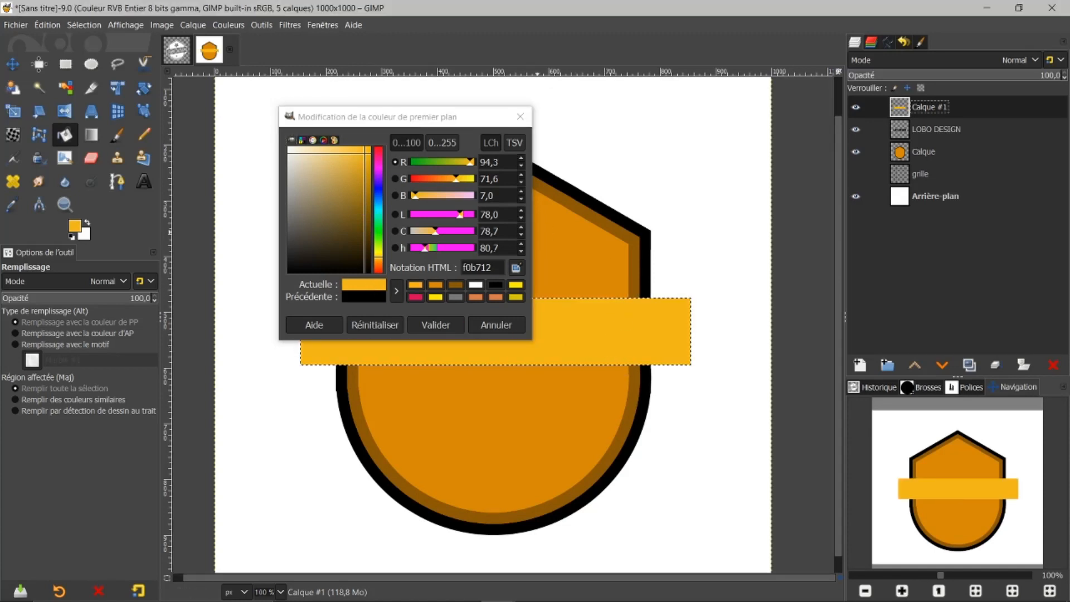
pyautogui.click(491, 323)
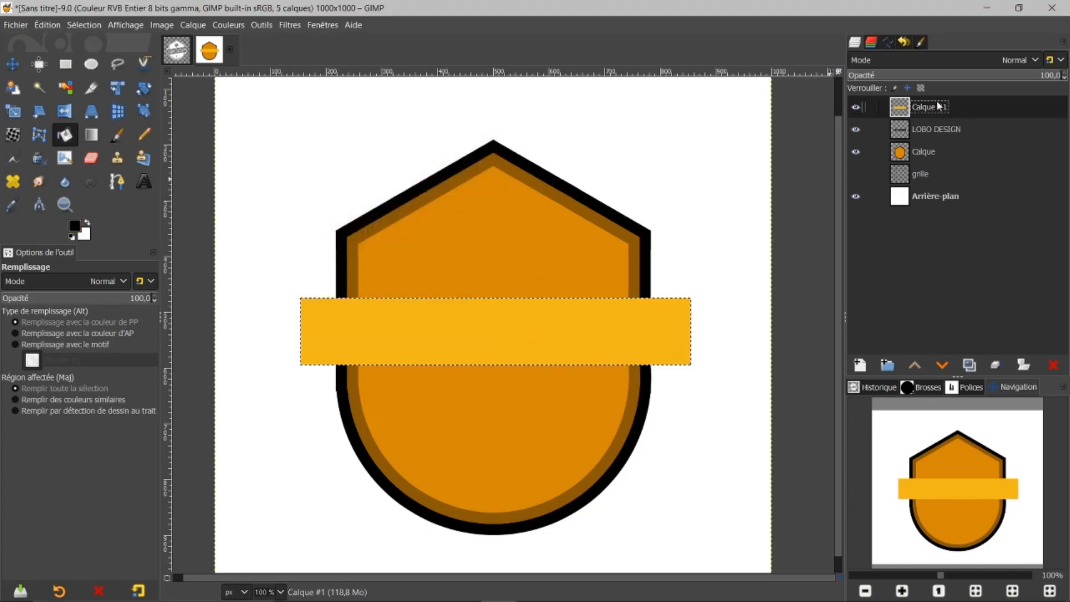
pyautogui.click(943, 363)
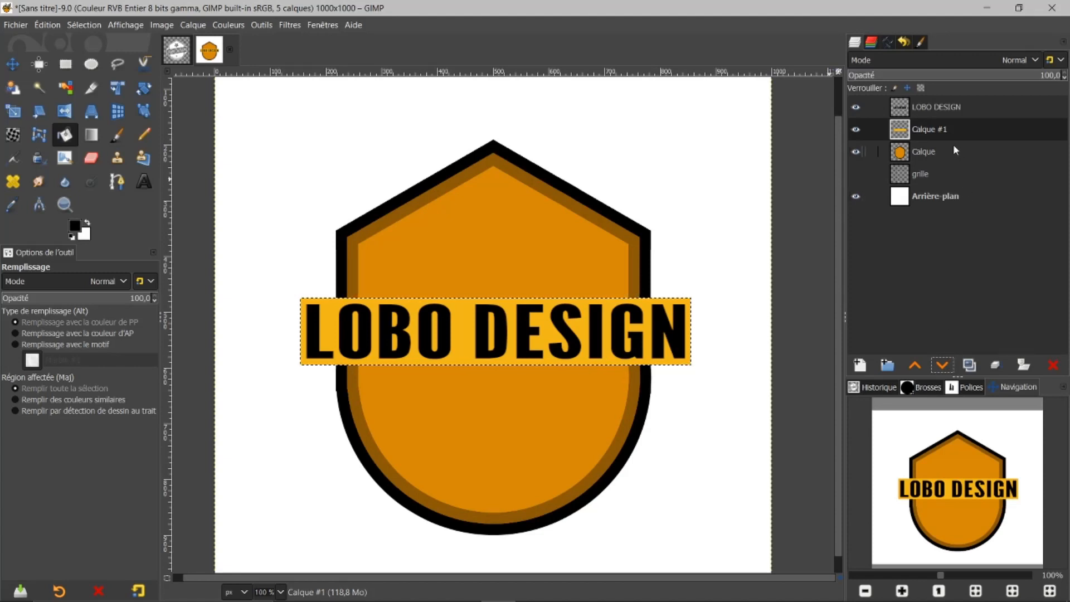
# - Add a new transparent 1000 × 1000 px layer above Calque #1 and clear the current selection
pyautogui.click(860, 365)
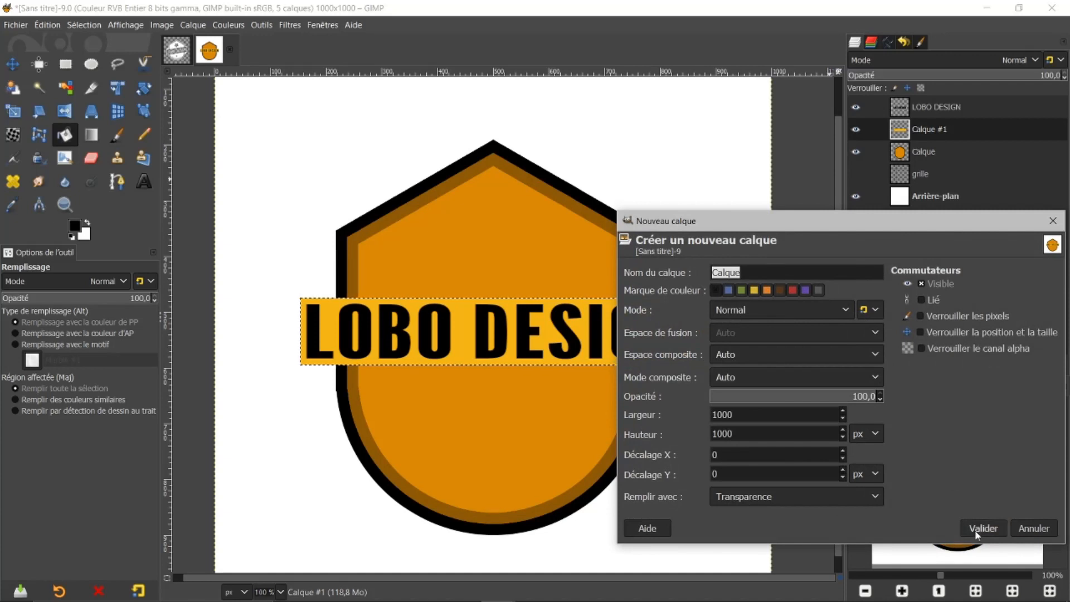
pyautogui.click(975, 530)
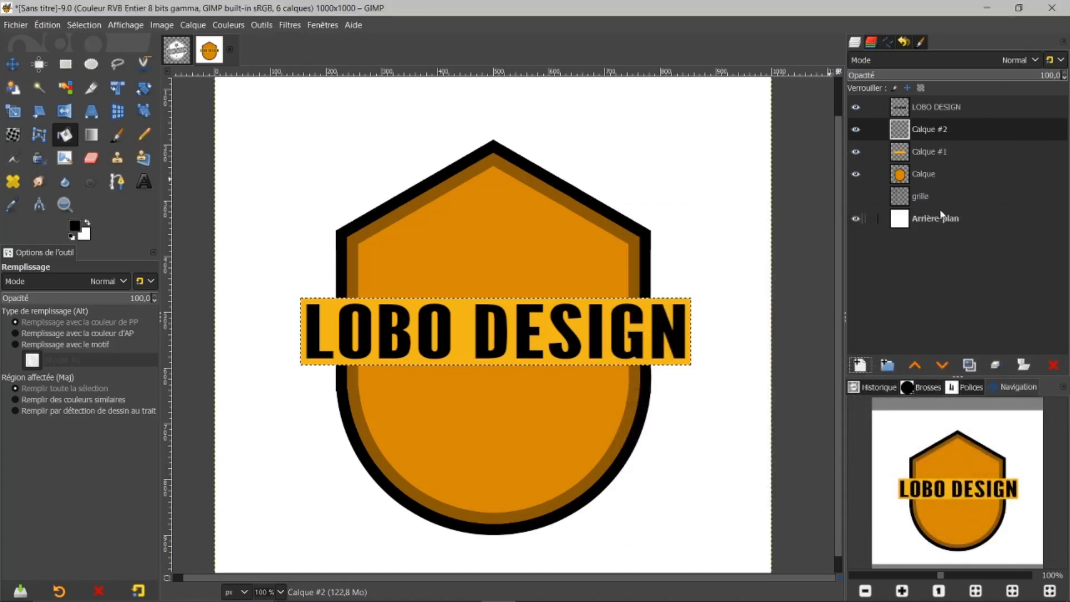
pyautogui.click(901, 136)
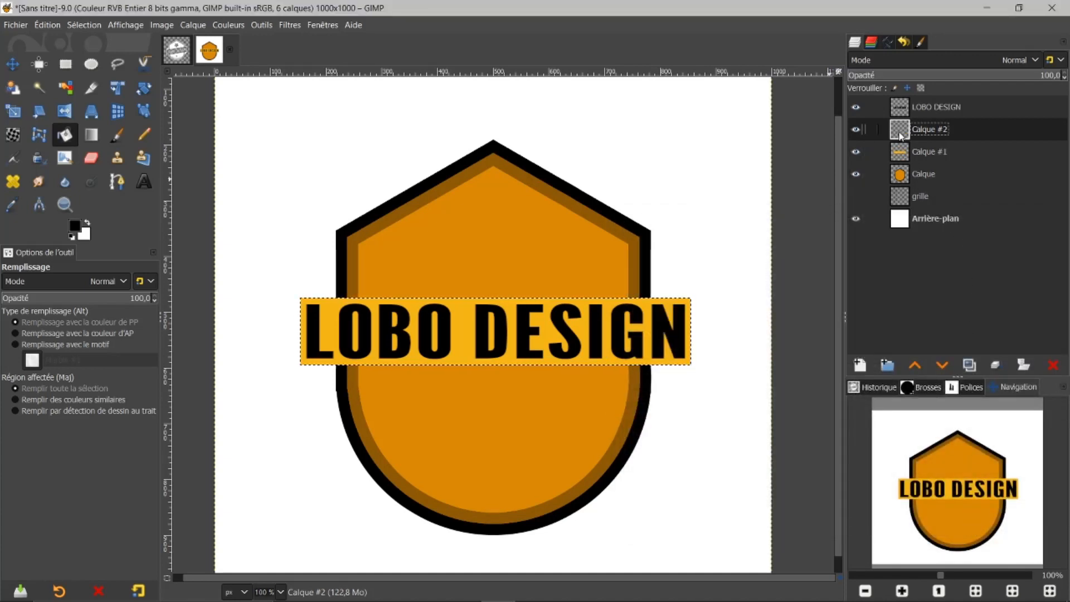
pyautogui.click(85, 23)
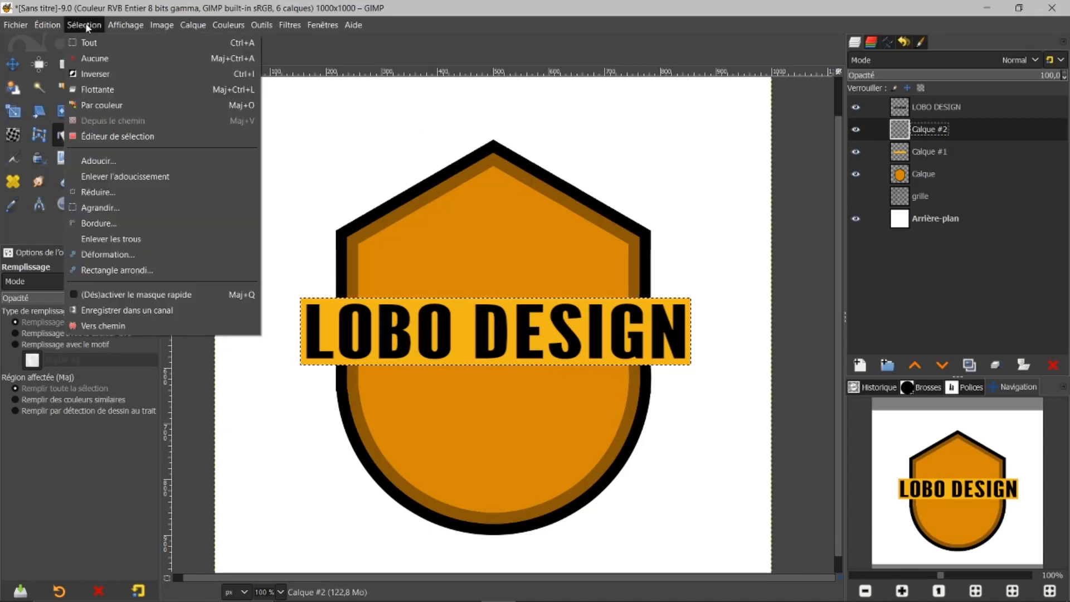
pyautogui.click(85, 62)
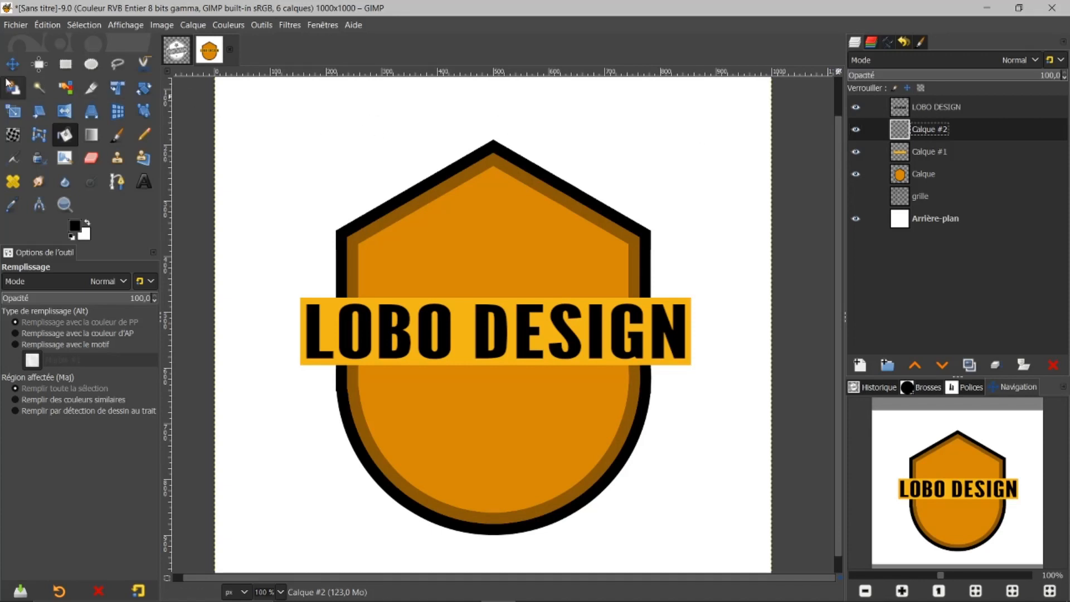
# - Draw a rectangular selection around the yellow banner with an even margin, adjusting it to about 731 × 152 px
pyautogui.click(65, 66)
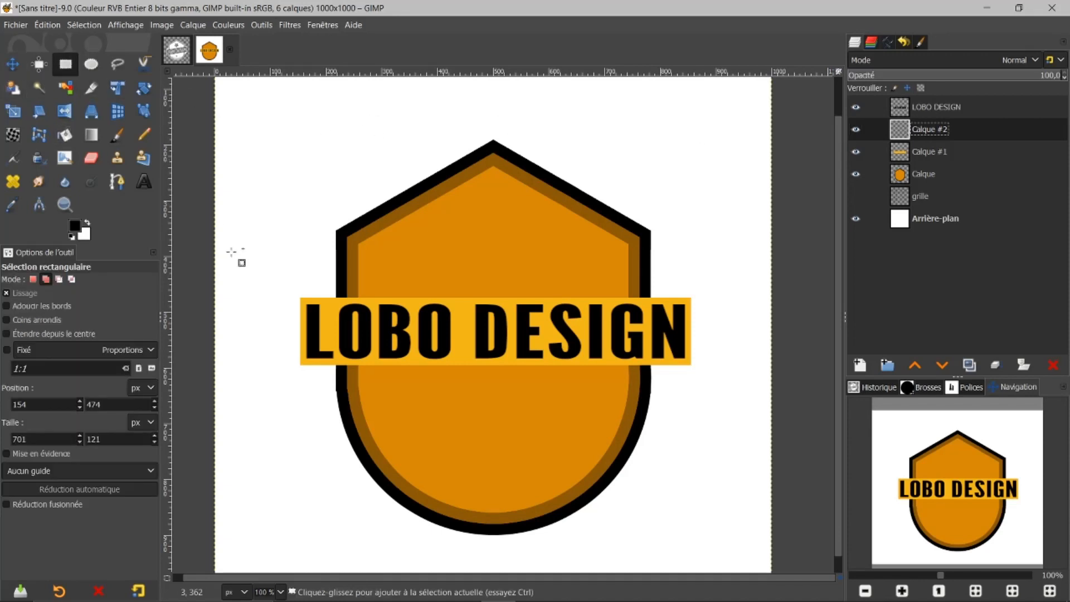
pyautogui.moveTo(293, 297); pyautogui.dragTo(701, 373)
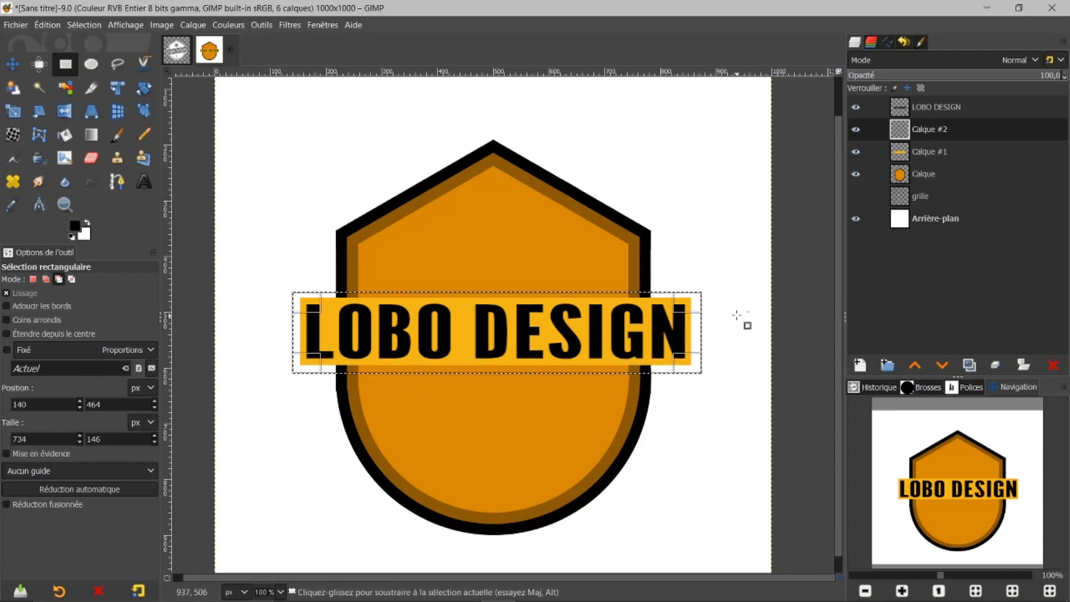
pyautogui.scroll(1, 737, 316)
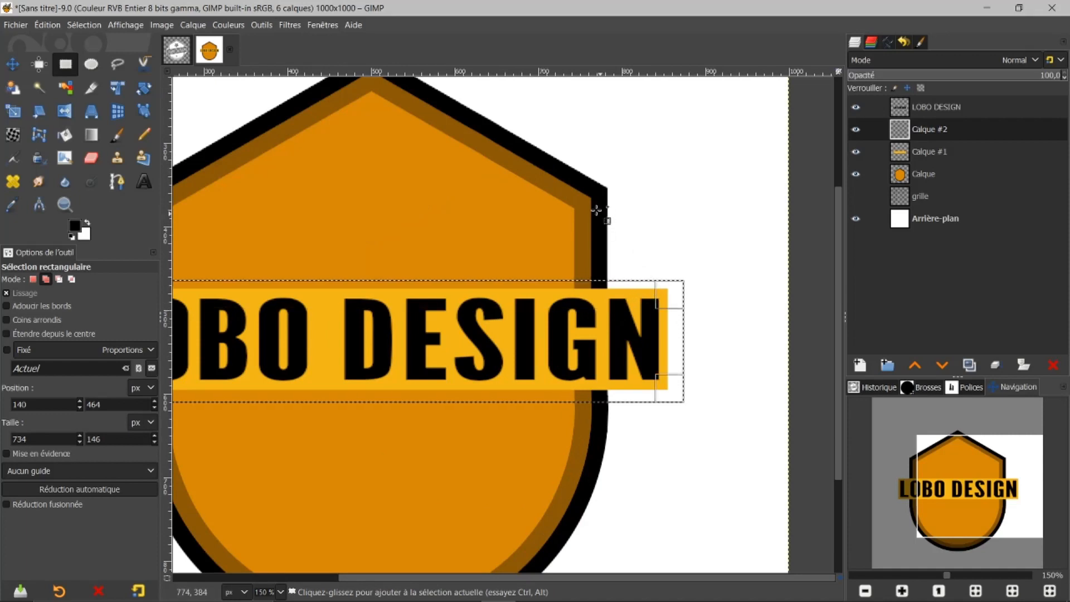
pyautogui.moveTo(524, 297); pyautogui.dragTo(526, 288)
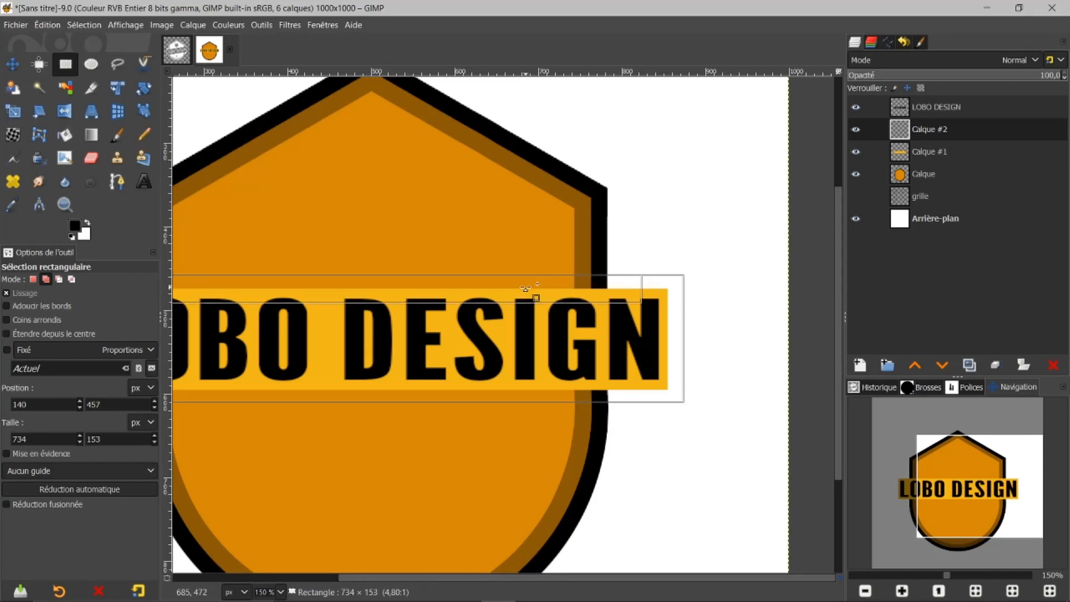
pyautogui.moveTo(536, 298); pyautogui.dragTo(536, 299)
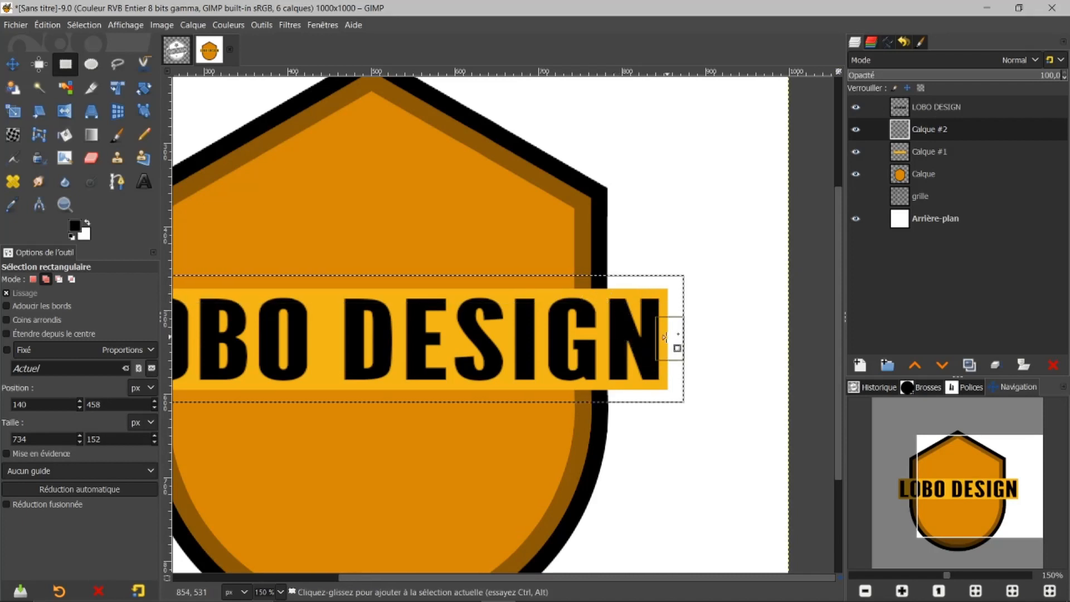
pyautogui.moveTo(663, 337); pyautogui.dragTo(662, 336)
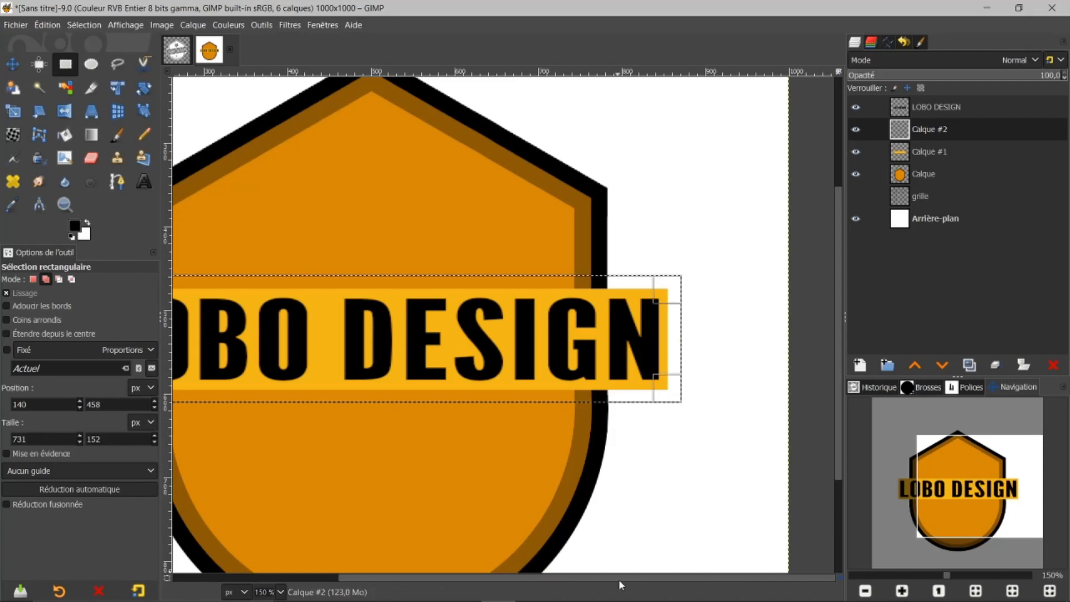
pyautogui.moveTo(619, 579); pyautogui.dragTo(523, 594)
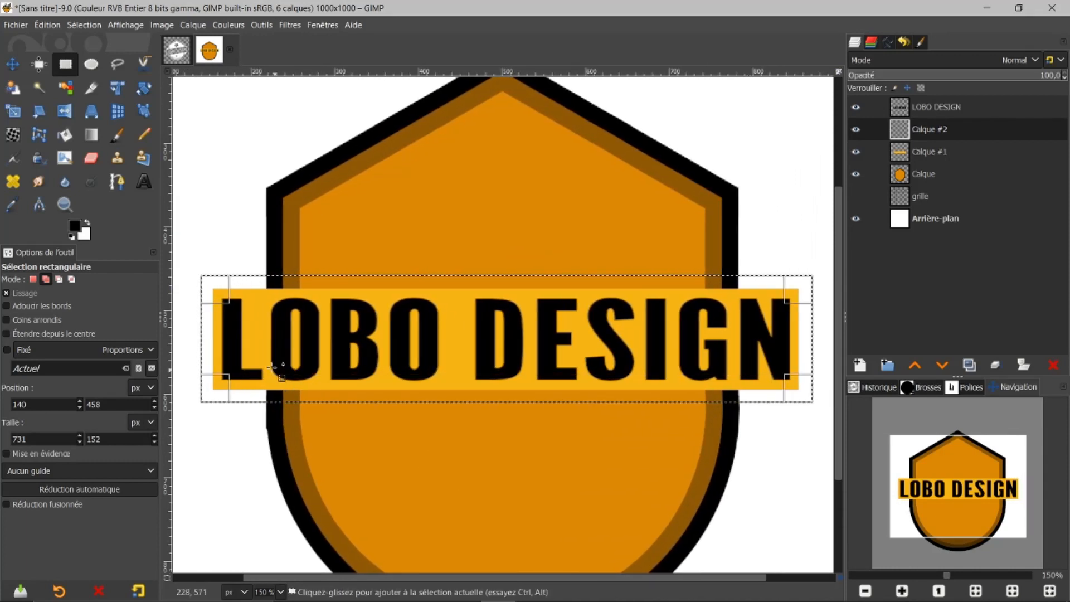
pyautogui.moveTo(217, 336); pyautogui.dragTo(218, 334)
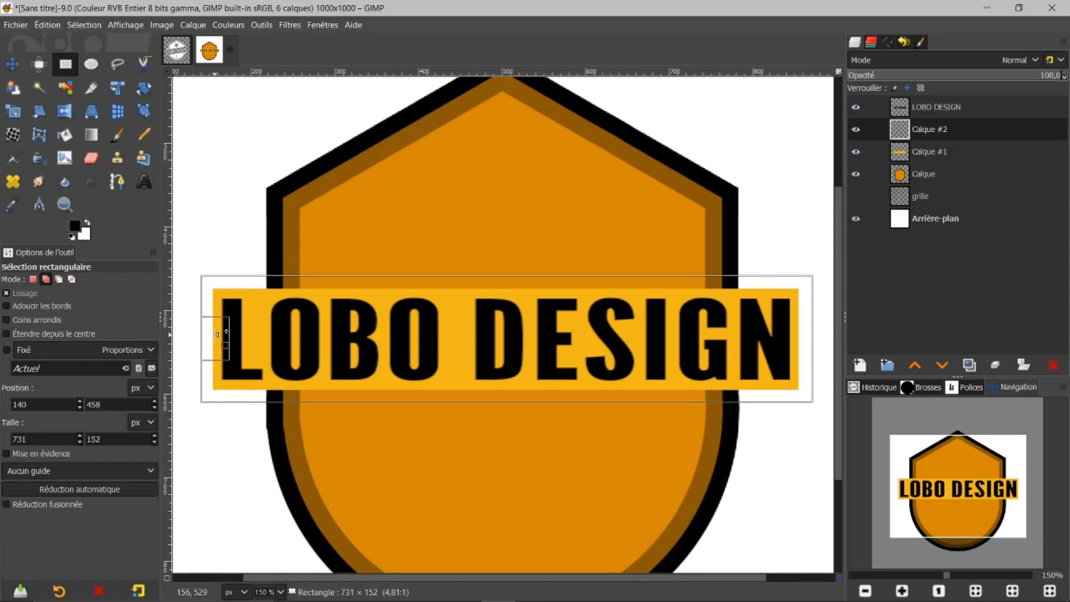
pyautogui.click(520, 348)
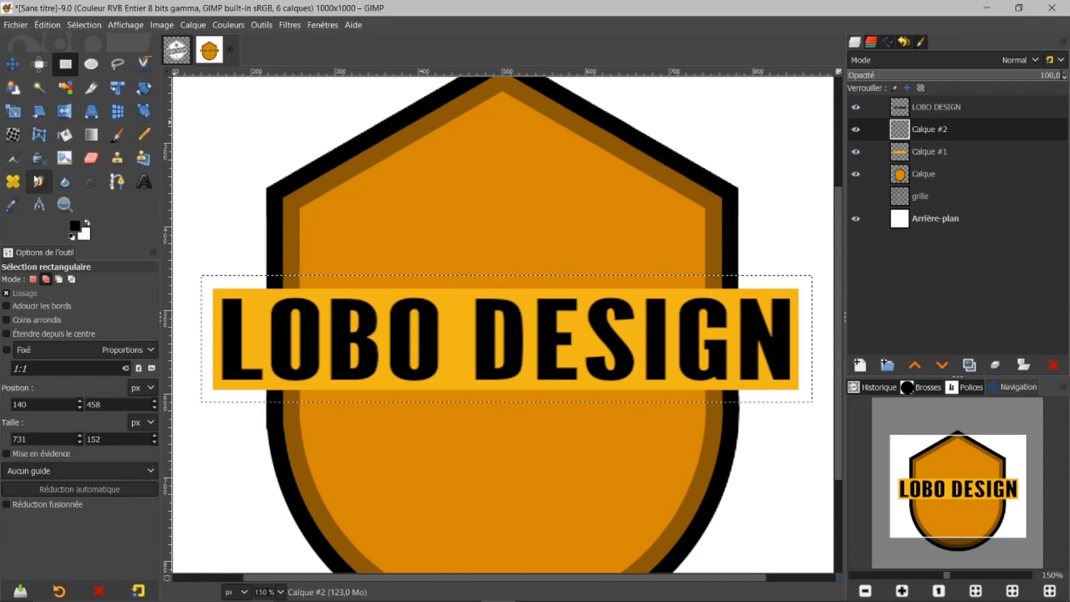
# - Fill the larger rectangular selection on Calque #2 with the saved brown 8a5902
pyautogui.click(65, 140)
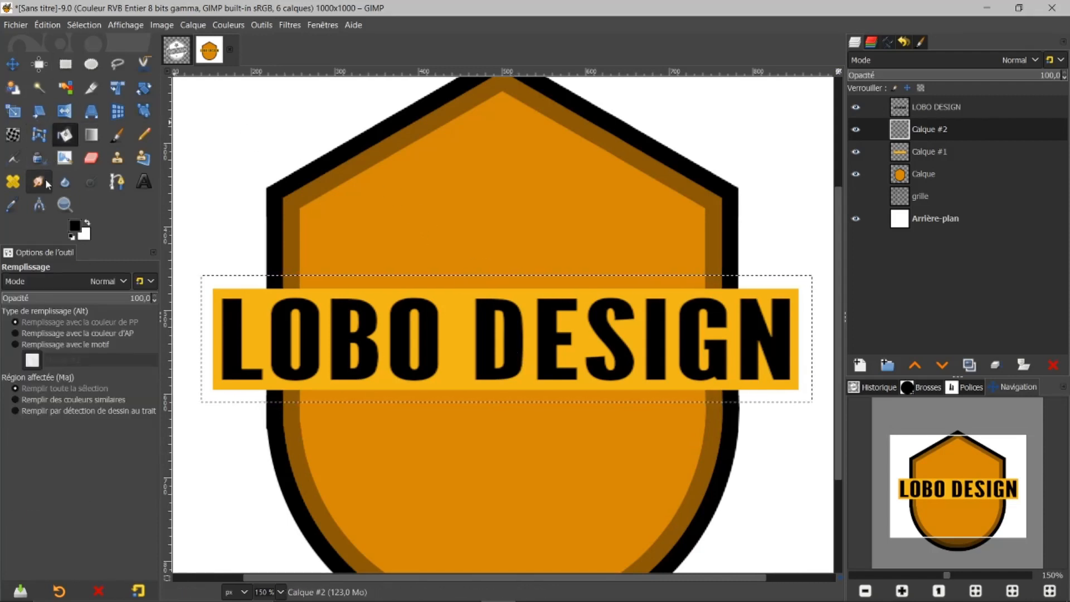
pyautogui.click(81, 229)
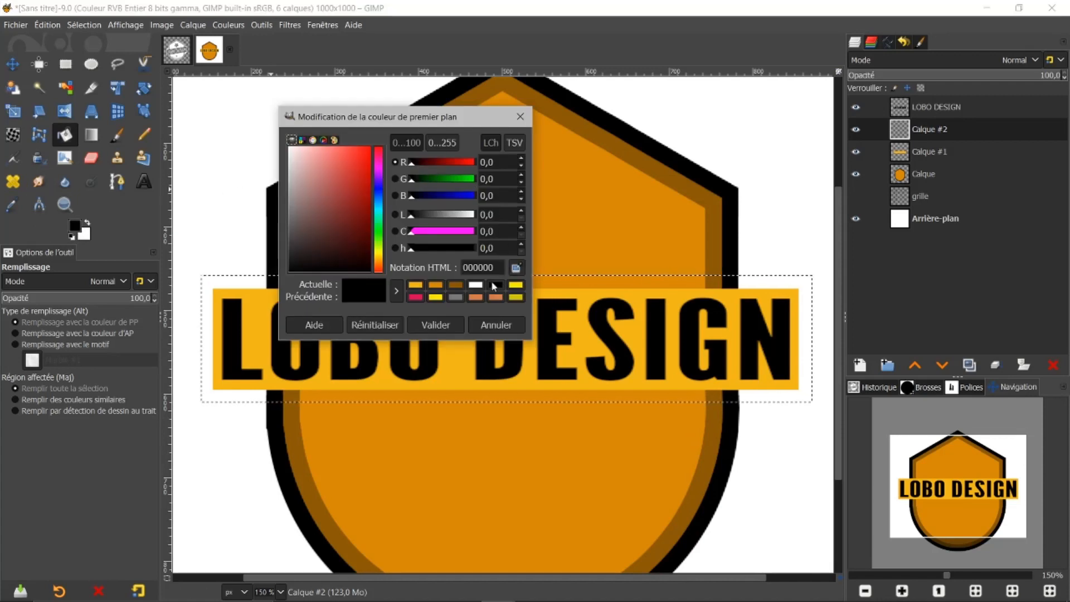
pyautogui.click(456, 285)
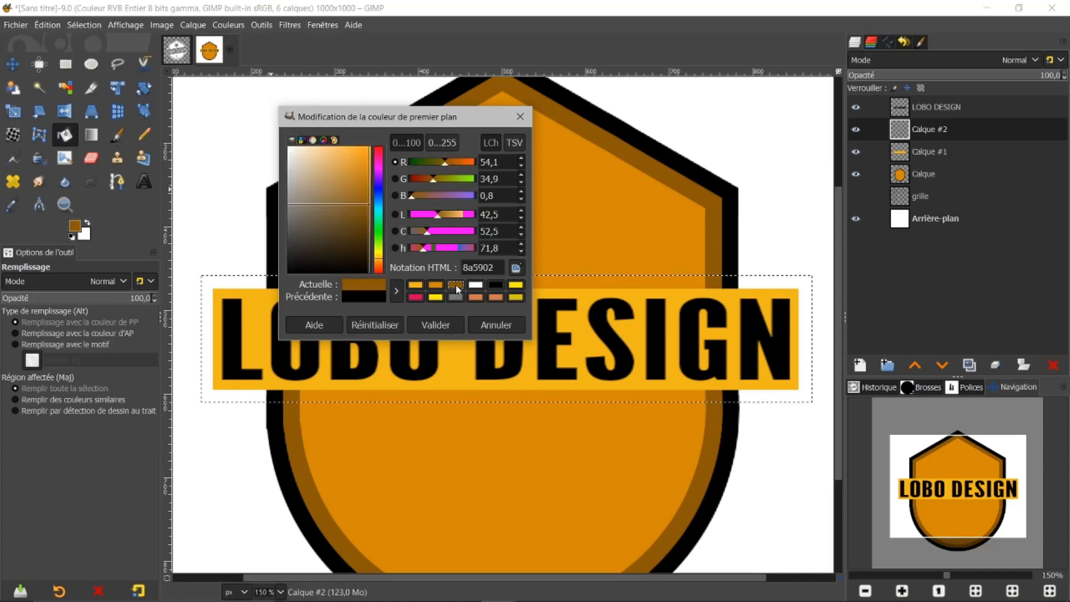
pyautogui.moveTo(368, 286); pyautogui.dragTo(644, 299)
pyautogui.click(495, 327)
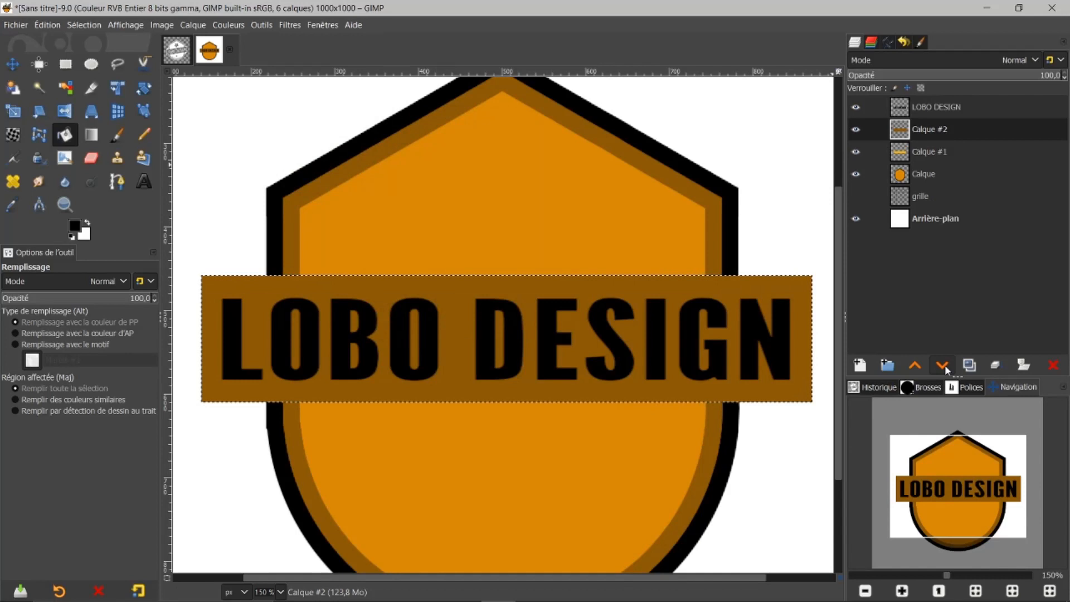
# - Lower the brown layer beneath the yellow banner layer and clear the selection
pyautogui.click(942, 366)
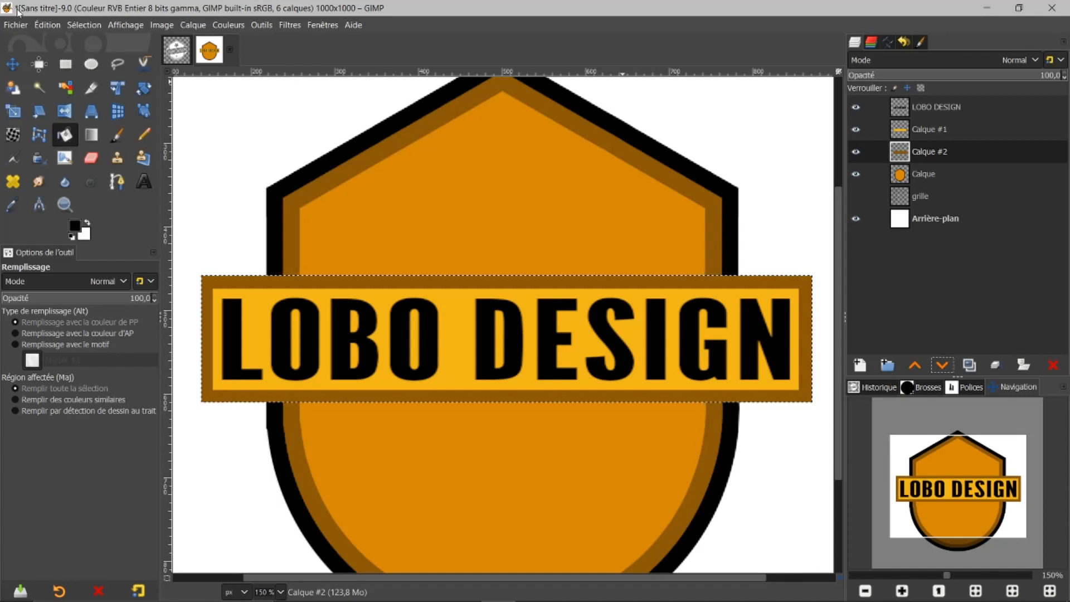
pyautogui.click(71, 25)
pyautogui.click(84, 59)
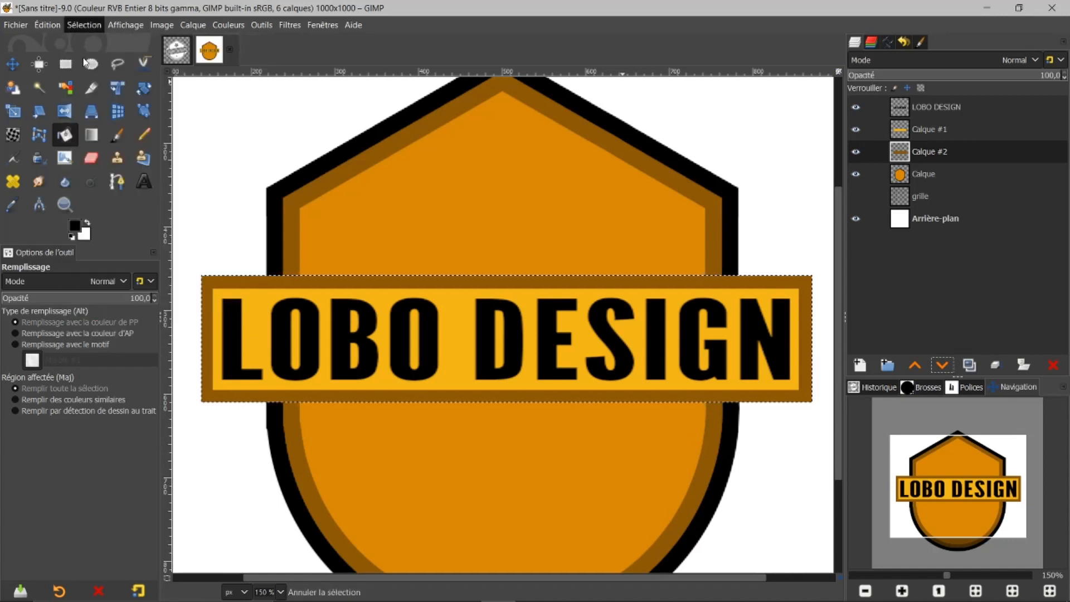
pyautogui.press('1')
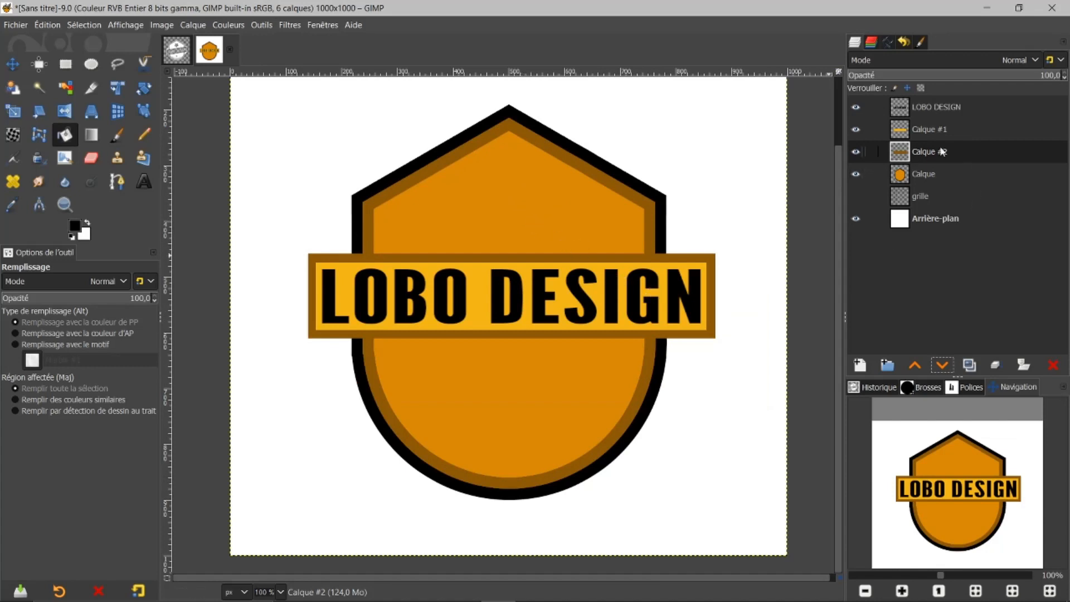
# - Hide and show the LOBO DESIGN, Calque #1 and Calque #2 layers in turn to check what each contains
pyautogui.click(854, 106)
pyautogui.click(854, 106)
pyautogui.click(855, 130)
pyautogui.click(856, 130)
pyautogui.click(854, 153)
pyautogui.click(853, 153)
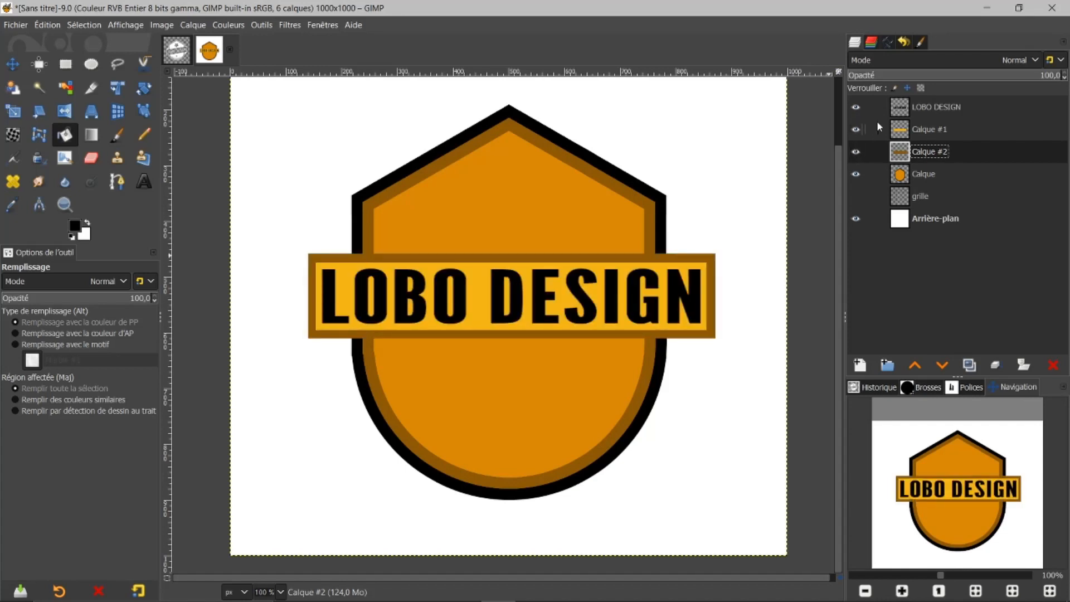
# - Merge the yellow banner layer down into the brown one, and merge the LOBO DESIGN text down into that banner layer
pyautogui.click(904, 132)
pyautogui.rightClick(904, 134)
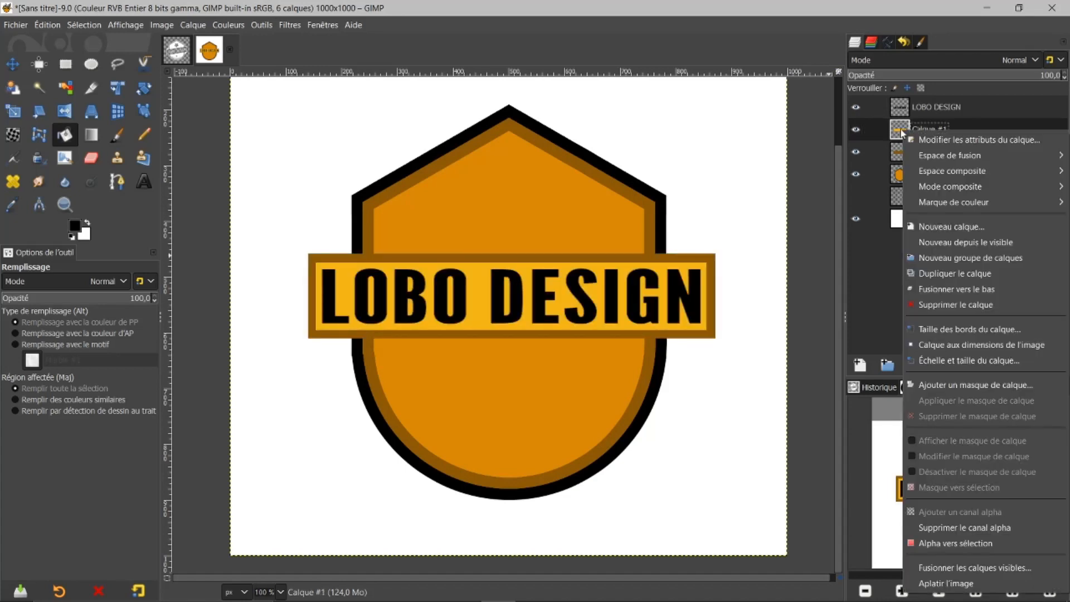
pyautogui.click(946, 290)
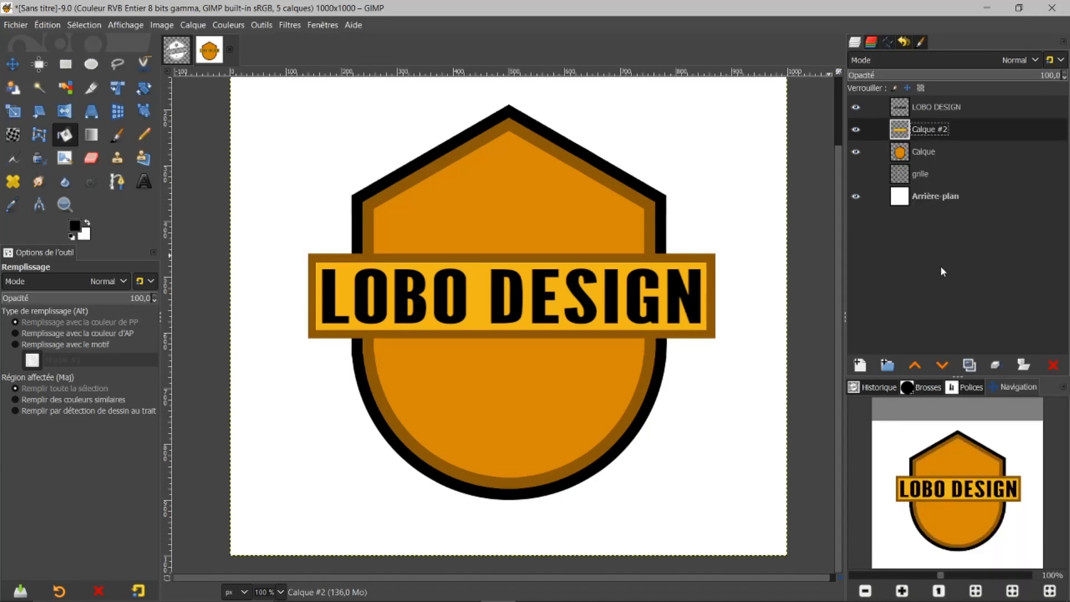
pyautogui.click(900, 109)
pyautogui.rightClick(900, 109)
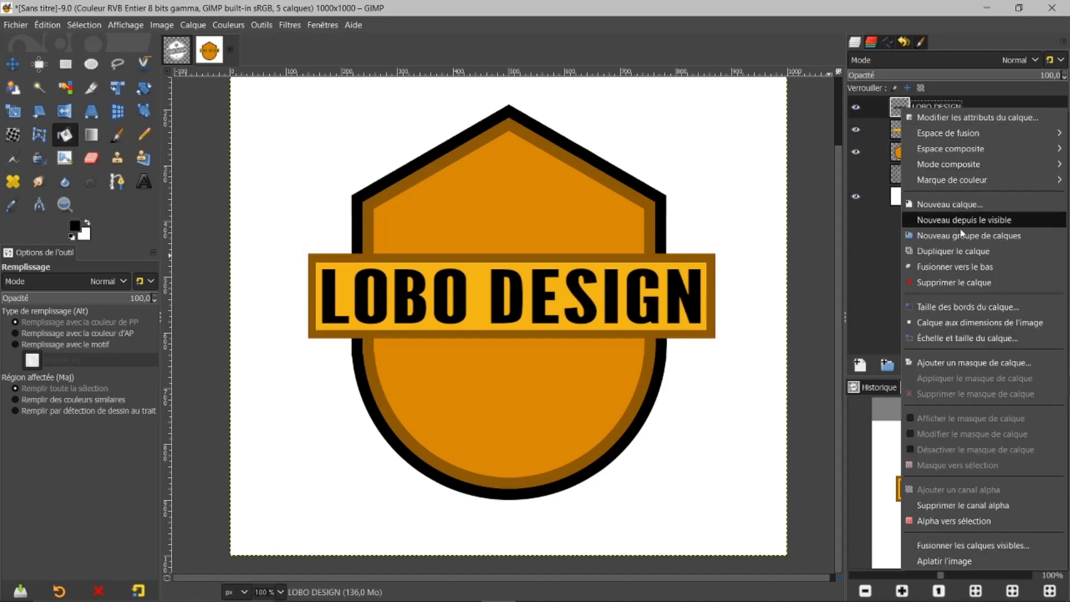
pyautogui.click(952, 270)
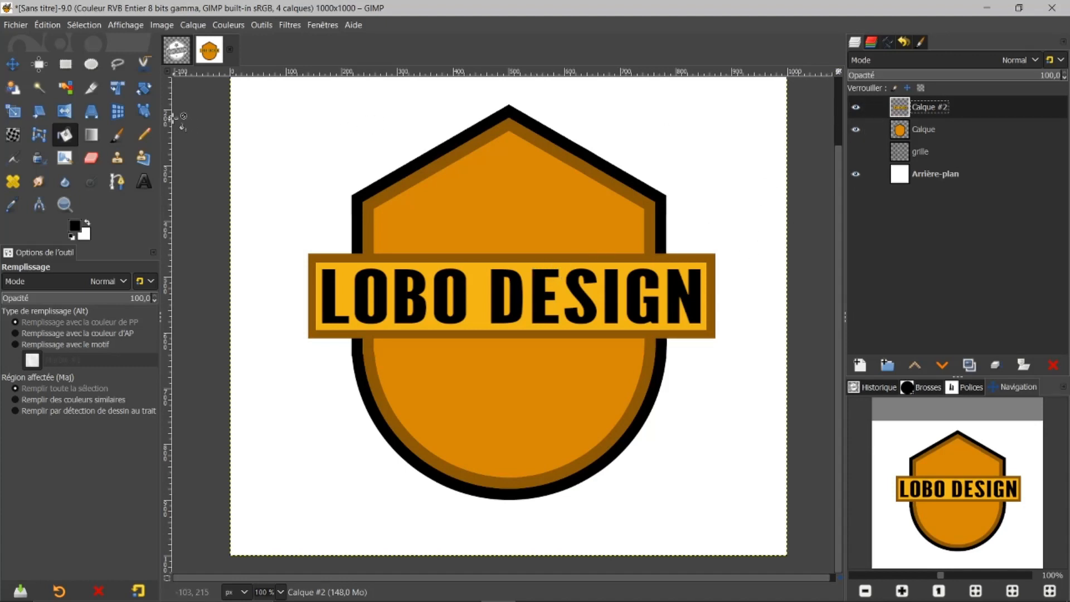
# - Crop the merged banner layer to its content
pyautogui.click(192, 25)
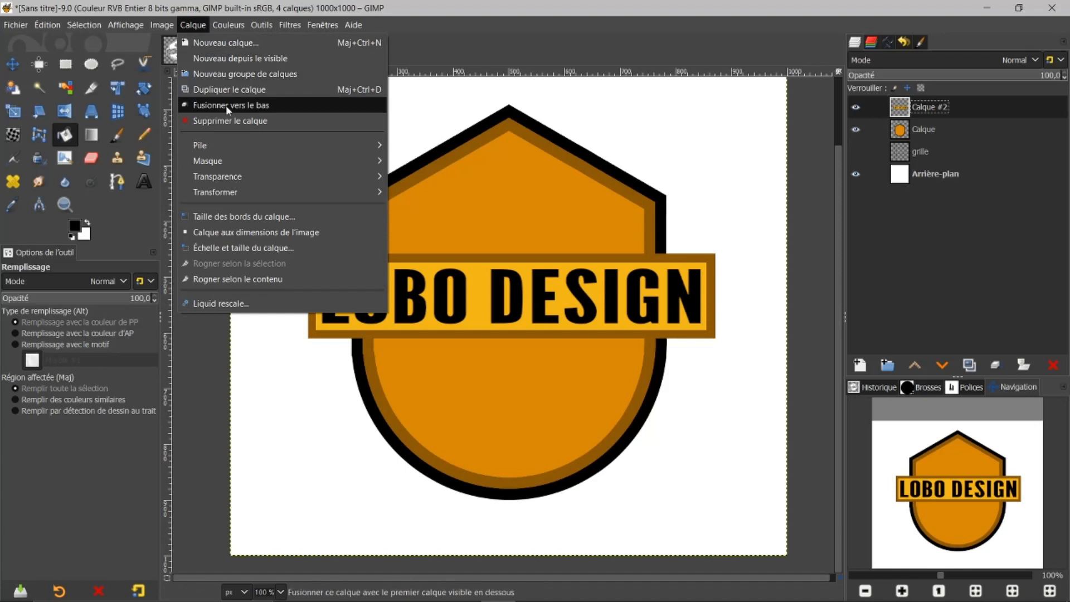
pyautogui.click(245, 284)
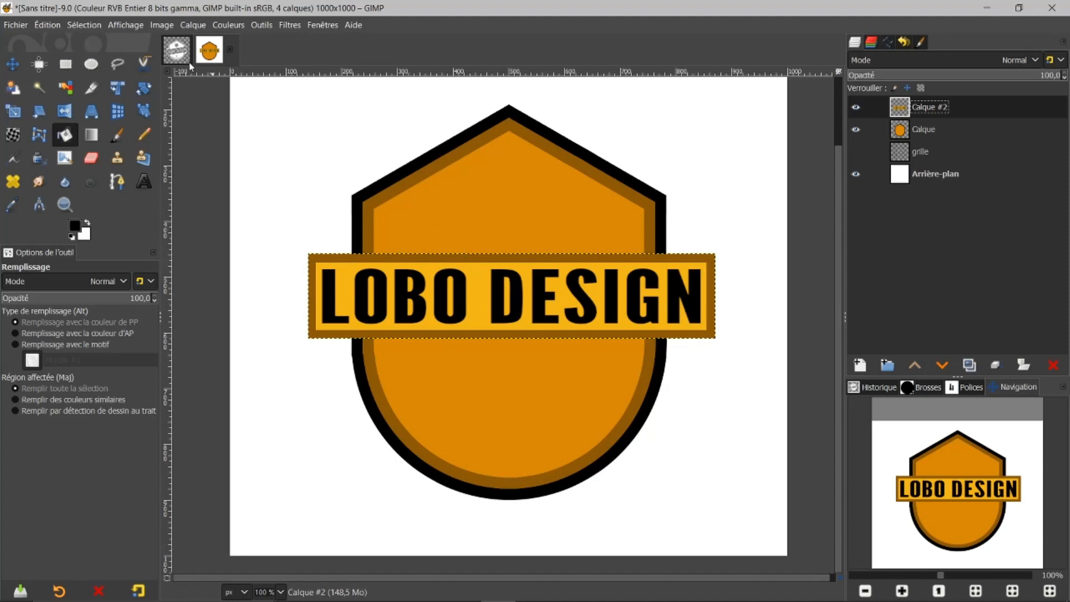
# - Slant the LOBO DESIGN banner with a unified transform, shearing its right end upward and narrowing it slightly from both ends
pyautogui.click(118, 90)
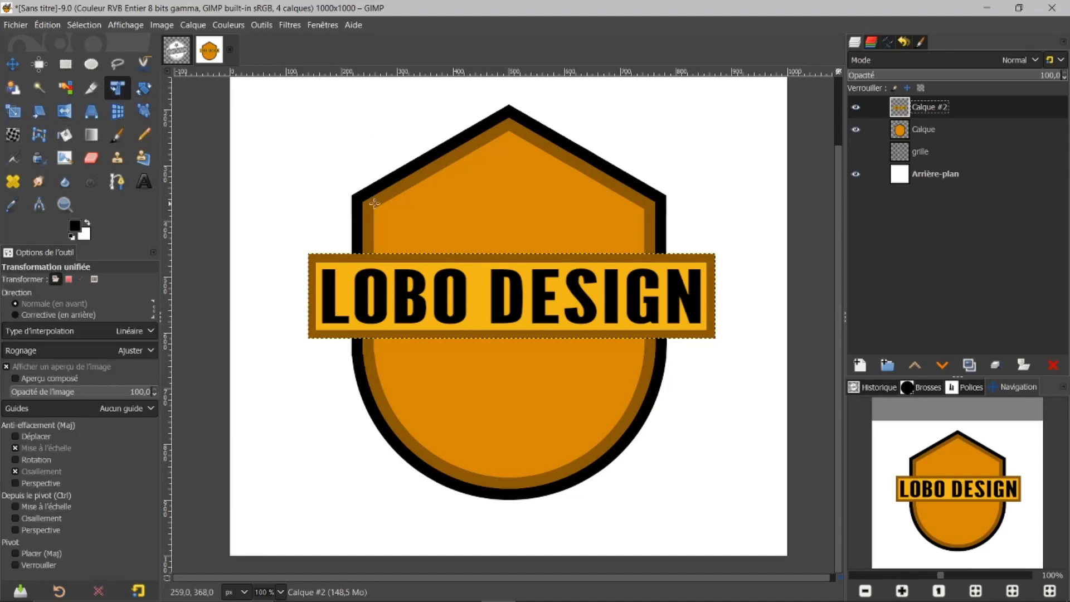
pyautogui.click(580, 305)
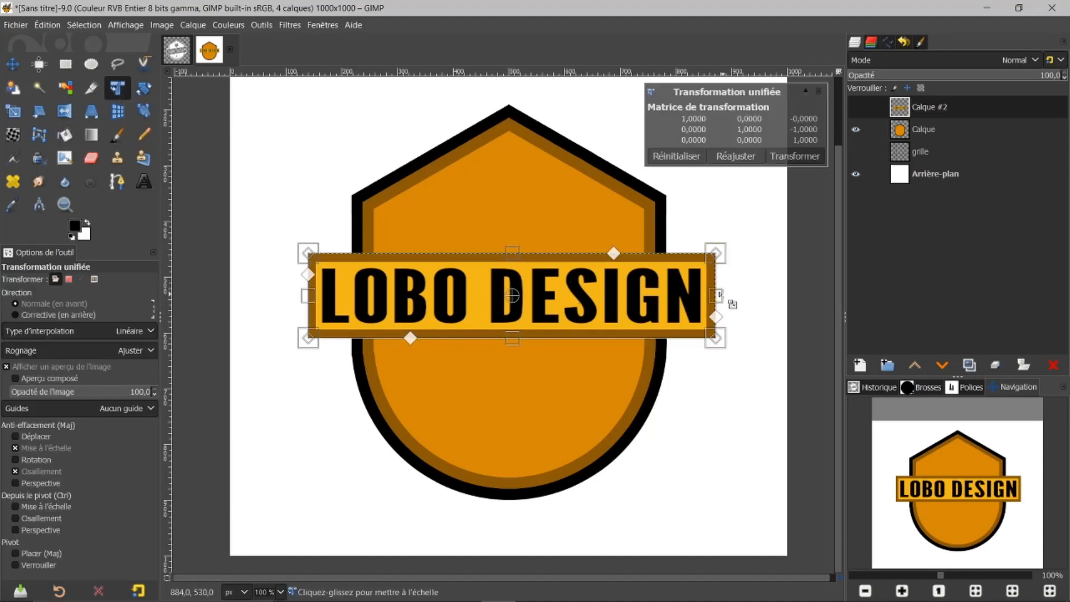
pyautogui.moveTo(718, 317); pyautogui.dragTo(726, 254)
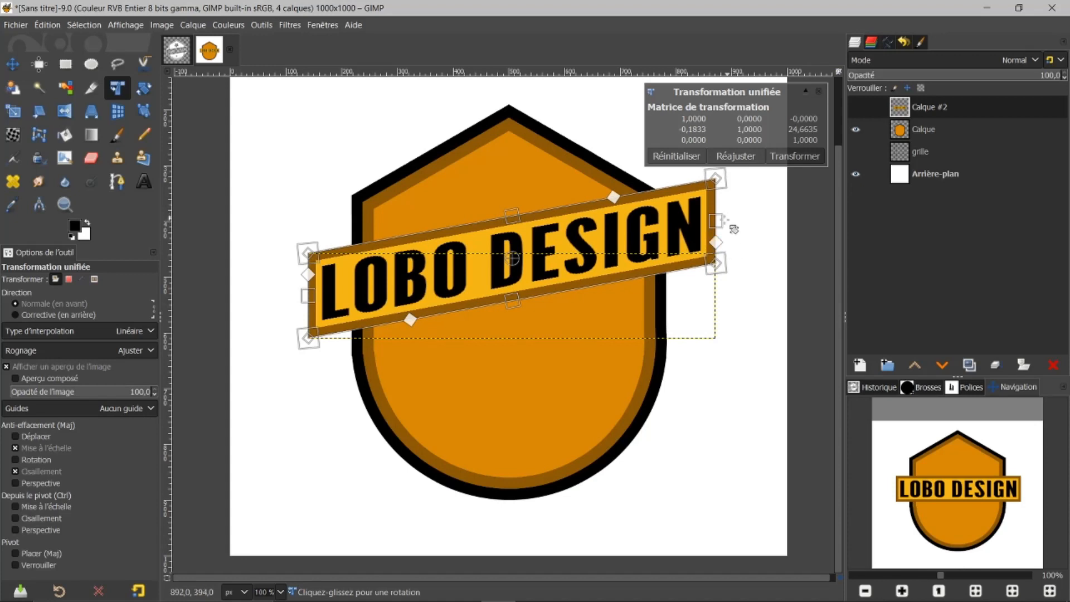
pyautogui.moveTo(716, 221); pyautogui.dragTo(696, 225)
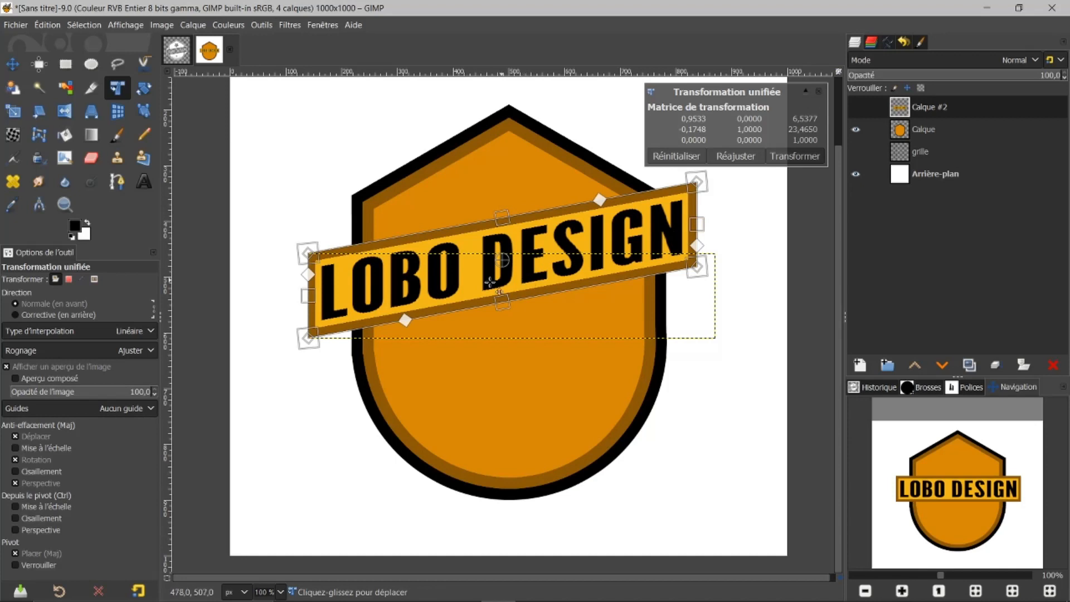
pyautogui.moveTo(307, 294); pyautogui.dragTo(310, 295)
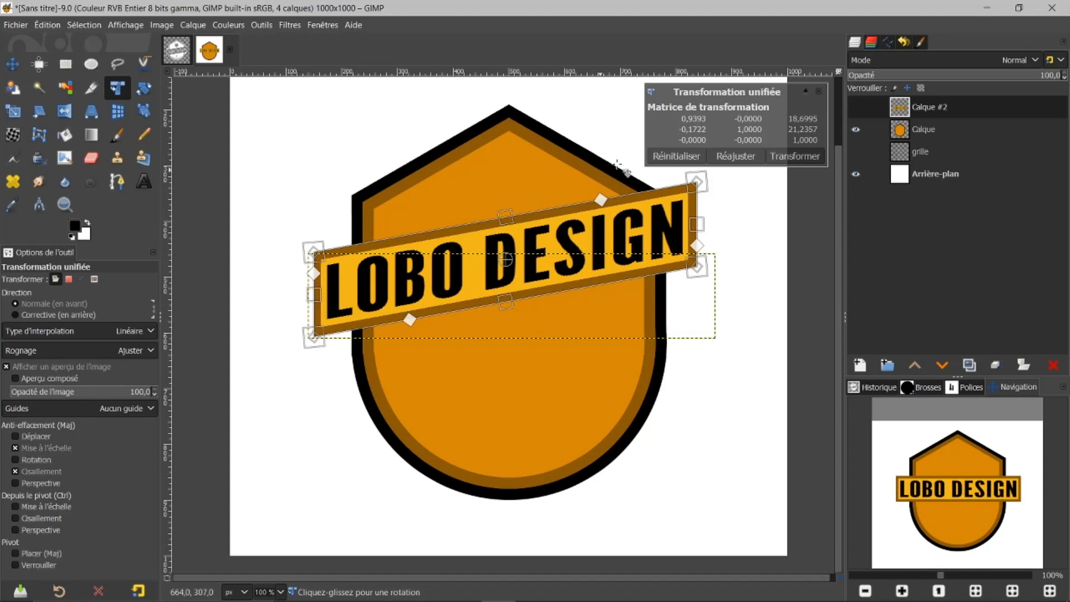
pyautogui.click(792, 157)
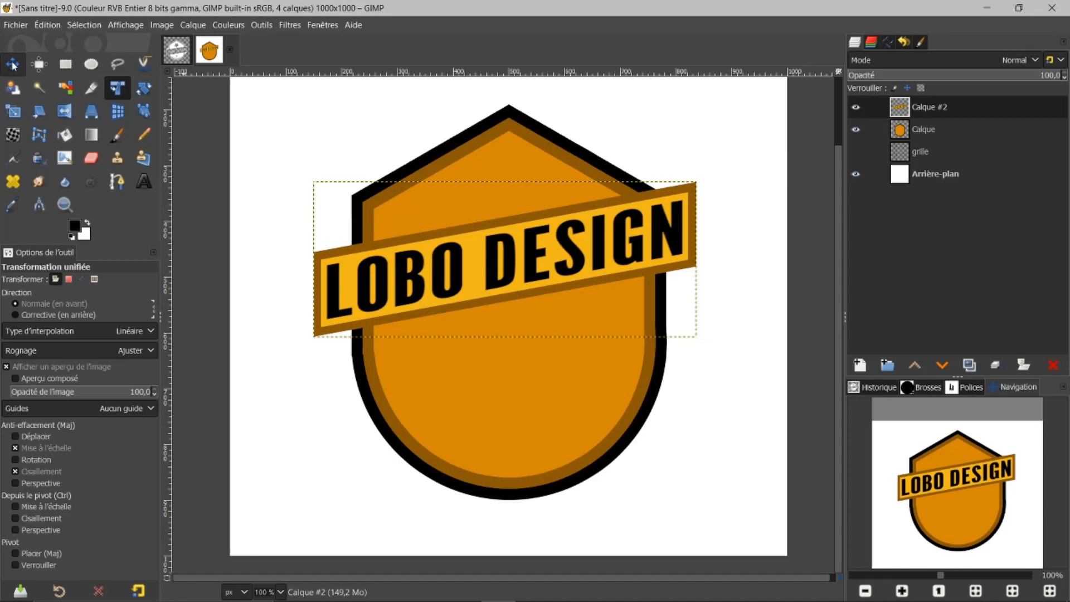
# - Nudge the slanted banner down to the middle of the shield and fit its layer to the image size
pyautogui.click(14, 65)
pyautogui.click(541, 263)
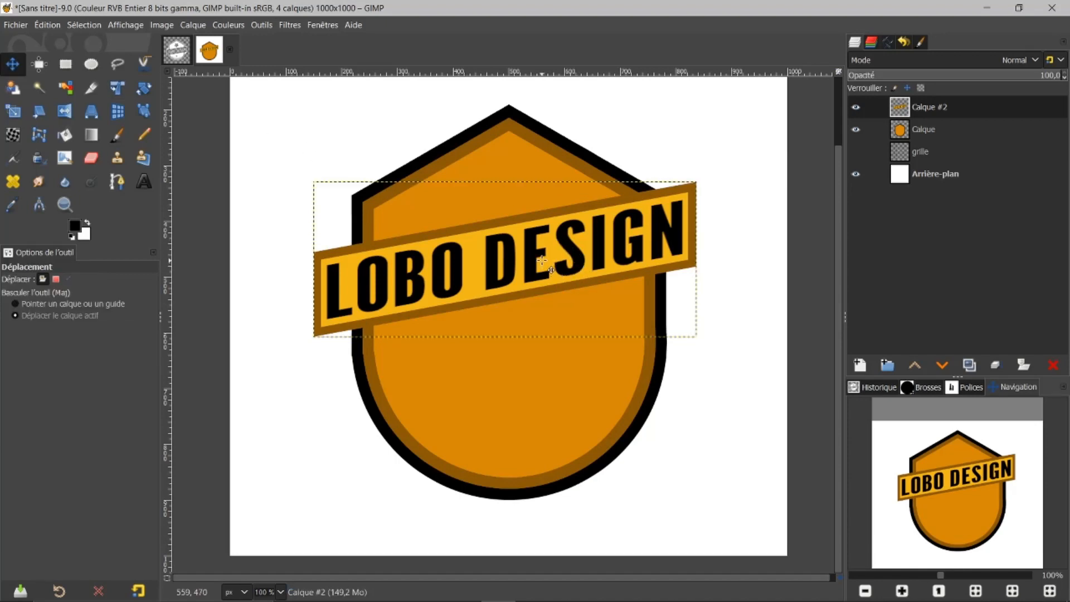
pyautogui.press('Down')
pyautogui.press('Down')
pyautogui.press('Down')
pyautogui.press('Down')
pyautogui.press('Down')
pyautogui.press('Down')
pyautogui.press('Down')
pyautogui.press('Down')
pyautogui.press('Down')
pyautogui.press('Down')
pyautogui.press('Down')
pyautogui.press('Down')
pyautogui.press('Down')
pyautogui.press('Down')
pyautogui.press('Down')
pyautogui.press('Down')
pyautogui.press('Down')
pyautogui.press('Down')
pyautogui.press('Down')
pyautogui.press('Down')
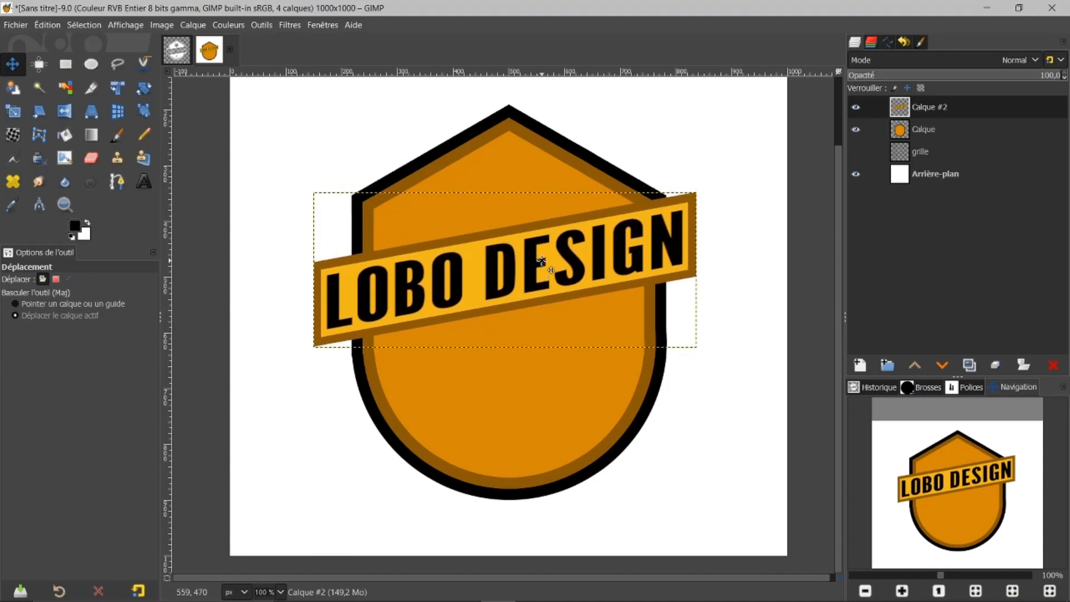
pyautogui.press('Down')
pyautogui.press('Down')
pyautogui.press('Down')
pyautogui.press('Down')
pyautogui.press('Down')
pyautogui.press('Down')
pyautogui.press('Down')
pyautogui.press('Down')
pyautogui.press('Down')
pyautogui.press('Down')
pyautogui.press('Down')
pyautogui.press('Down')
pyautogui.press('Down')
pyautogui.press('Down')
pyautogui.press('Down')
pyautogui.press('Down')
pyautogui.press('Down')
pyautogui.press('Down')
pyautogui.press('Down')
pyautogui.press('Down')
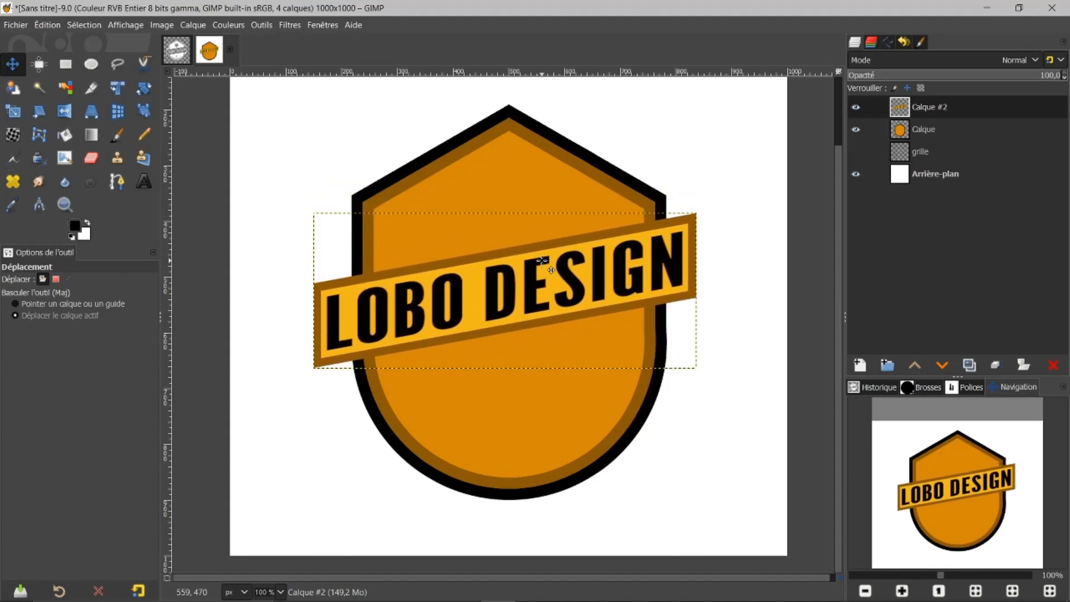
pyautogui.press('Down')
pyautogui.press('Down')
pyautogui.press('Down')
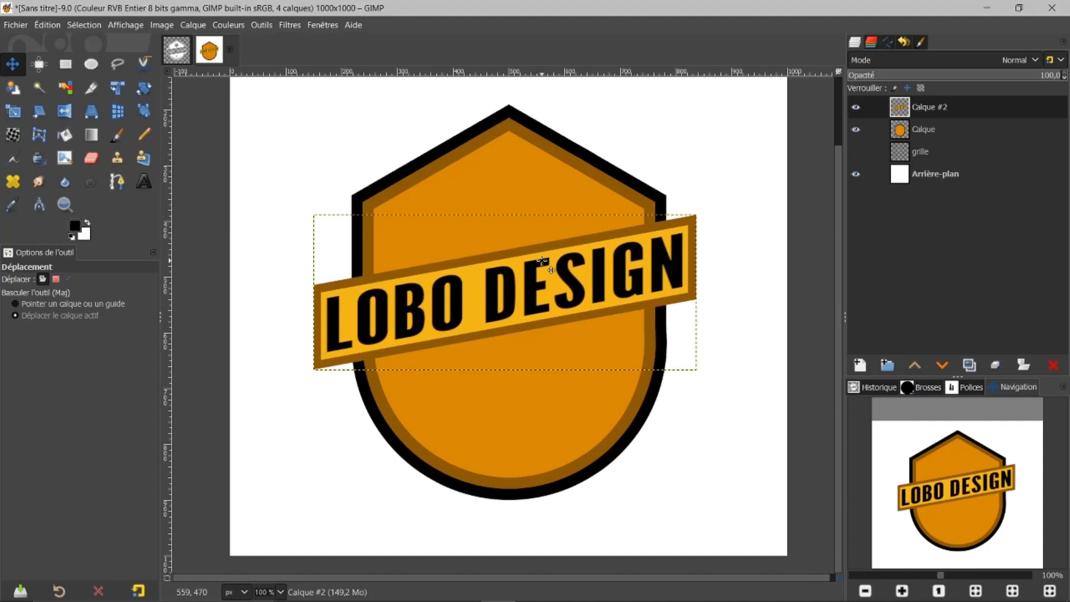
pyautogui.rightClick(928, 109)
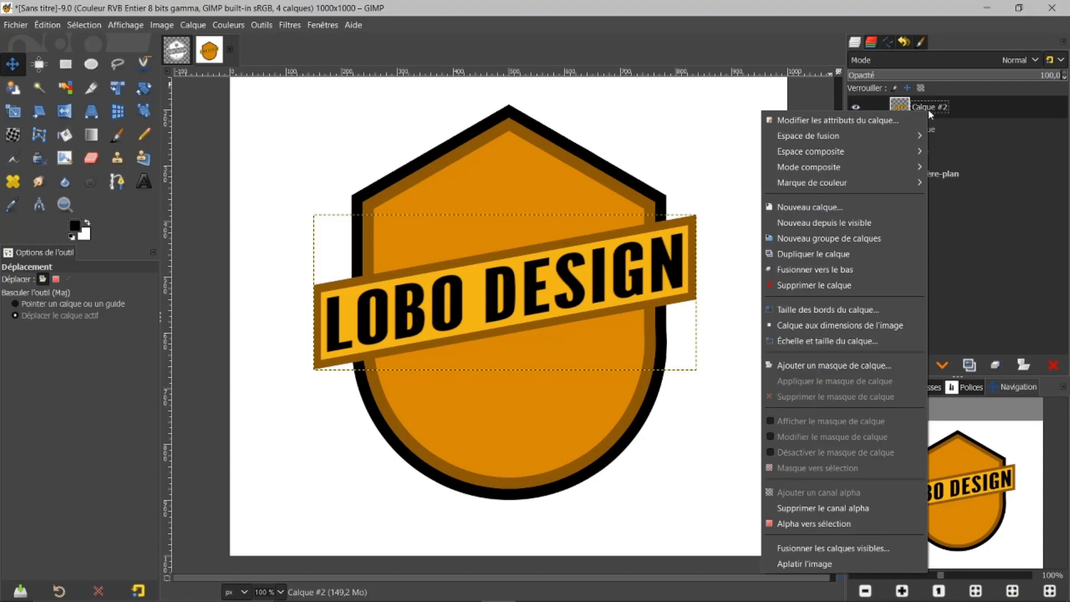
pyautogui.click(853, 329)
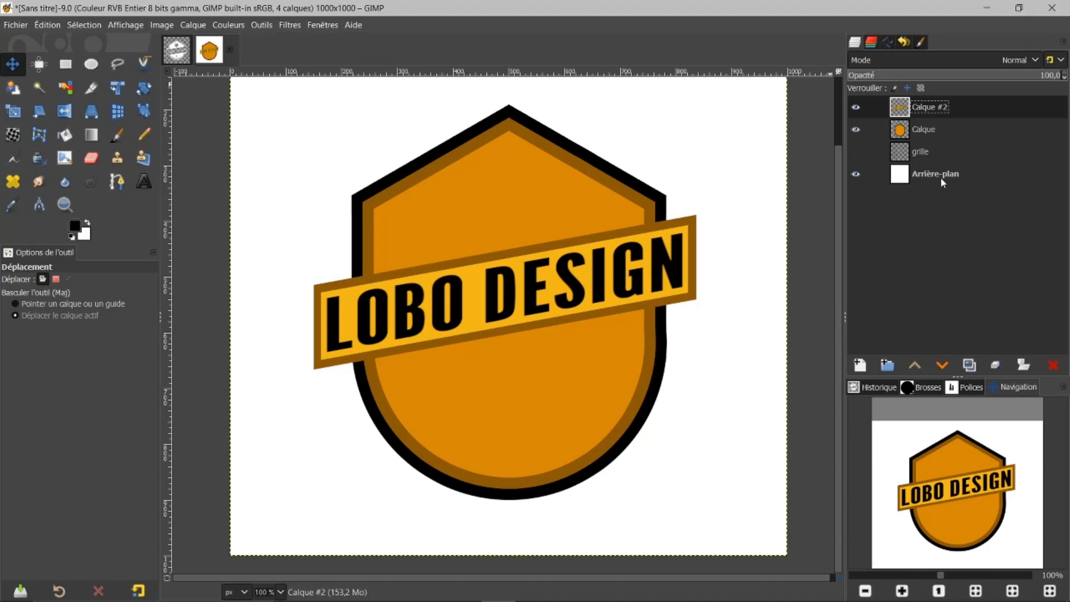
# - Check the badge layout in the logo3 reference image and return to the badge being drawn
pyautogui.click(176, 51)
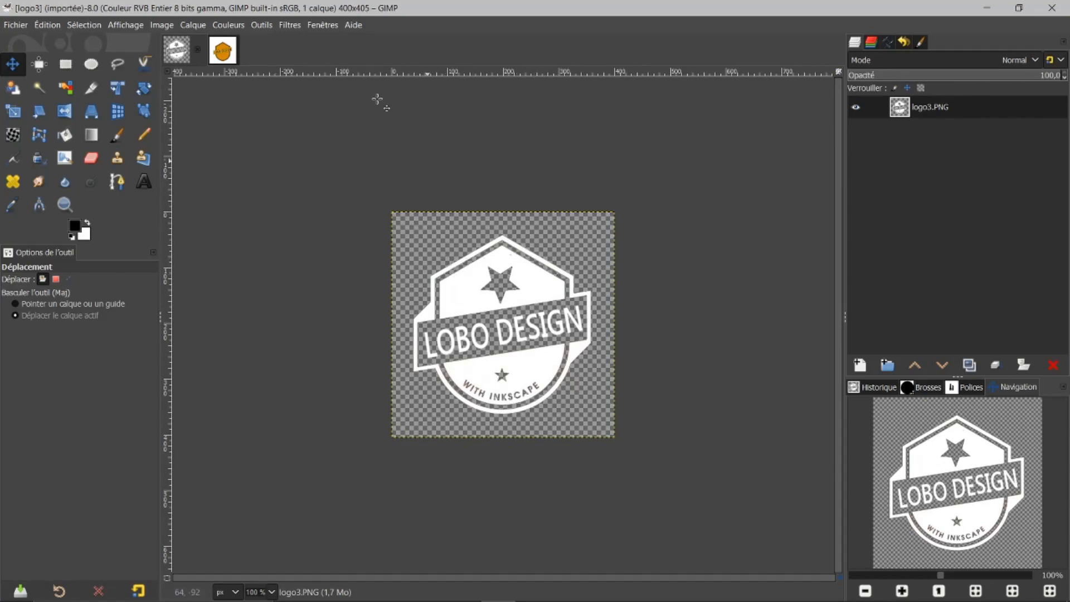
pyautogui.click(224, 54)
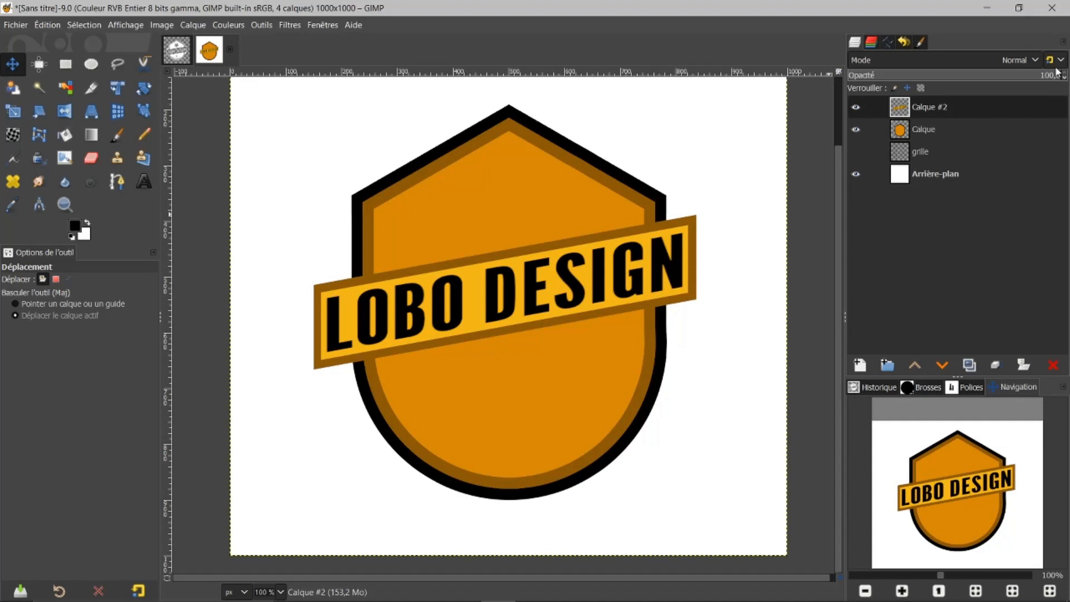
# - Delete the brown band inside the shield's black outline on the Calque layer and clear the selection
pyautogui.click(901, 133)
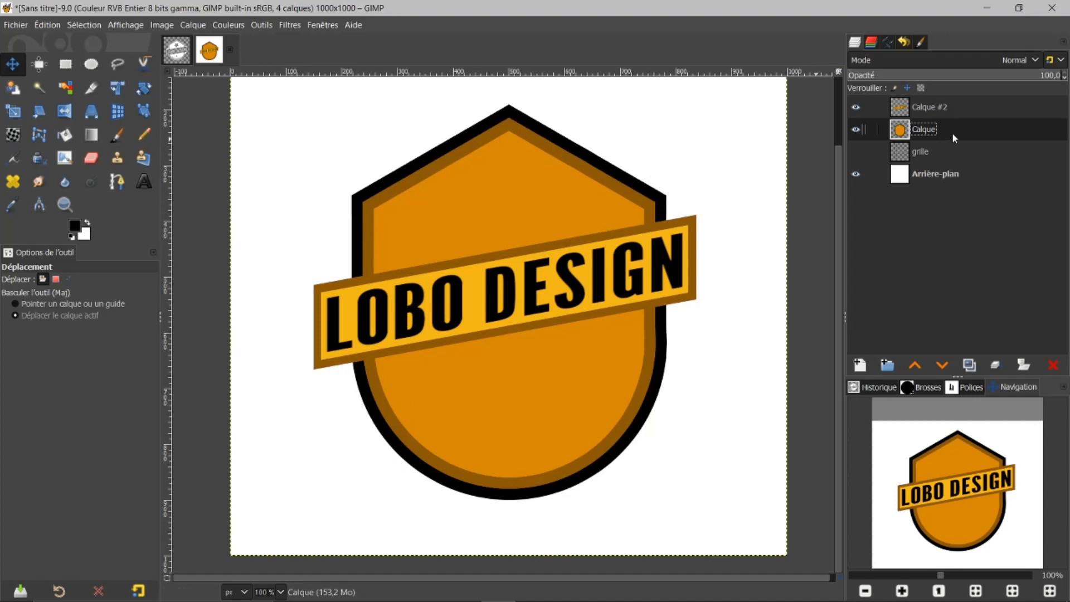
pyautogui.click(857, 129)
pyautogui.click(857, 129)
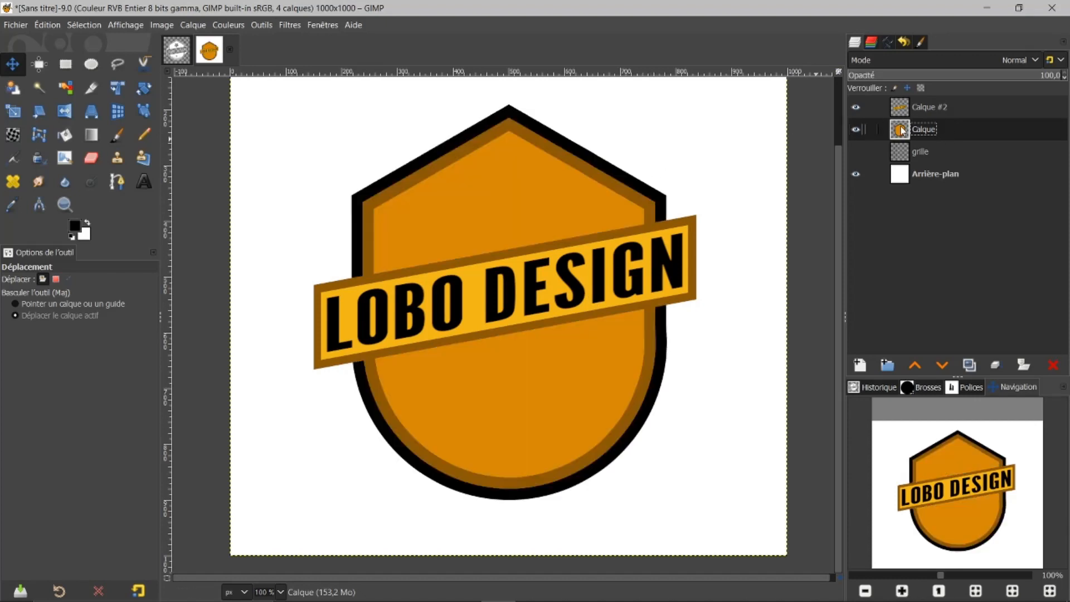
pyautogui.click(40, 89)
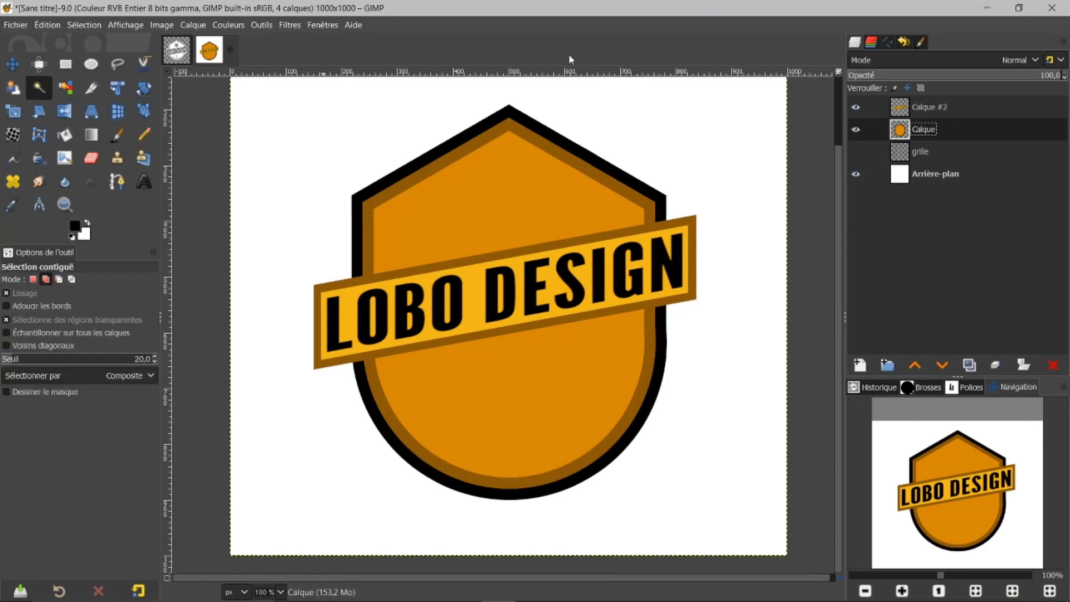
pyautogui.click(597, 175)
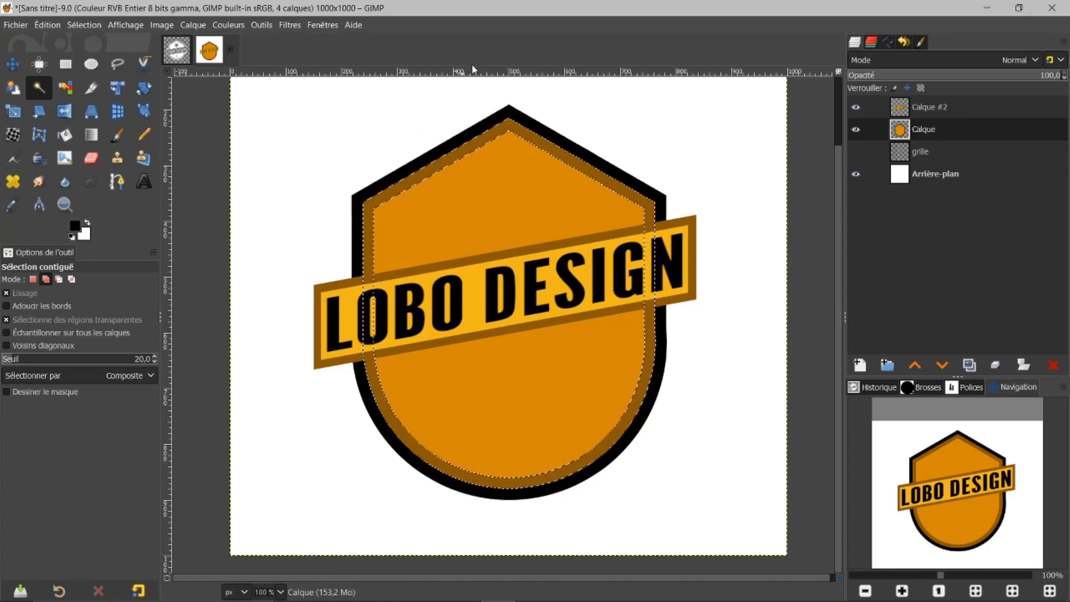
pyautogui.press('Delete')
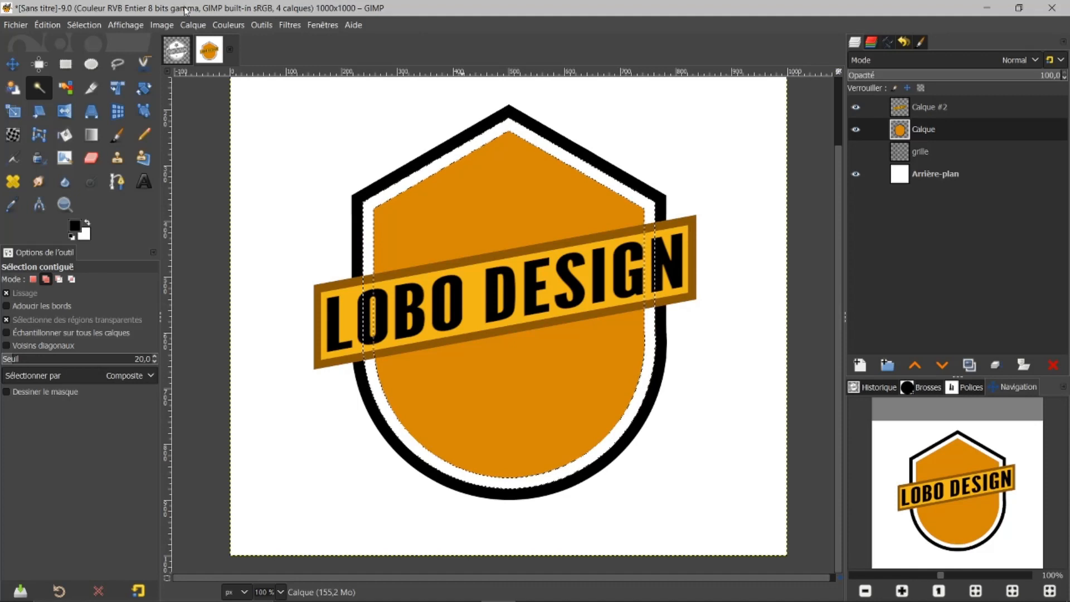
pyautogui.click(86, 25)
pyautogui.click(104, 53)
# - Select the shield's orange interior by contiguous area and fill it with the black foreground color
pyautogui.click(64, 89)
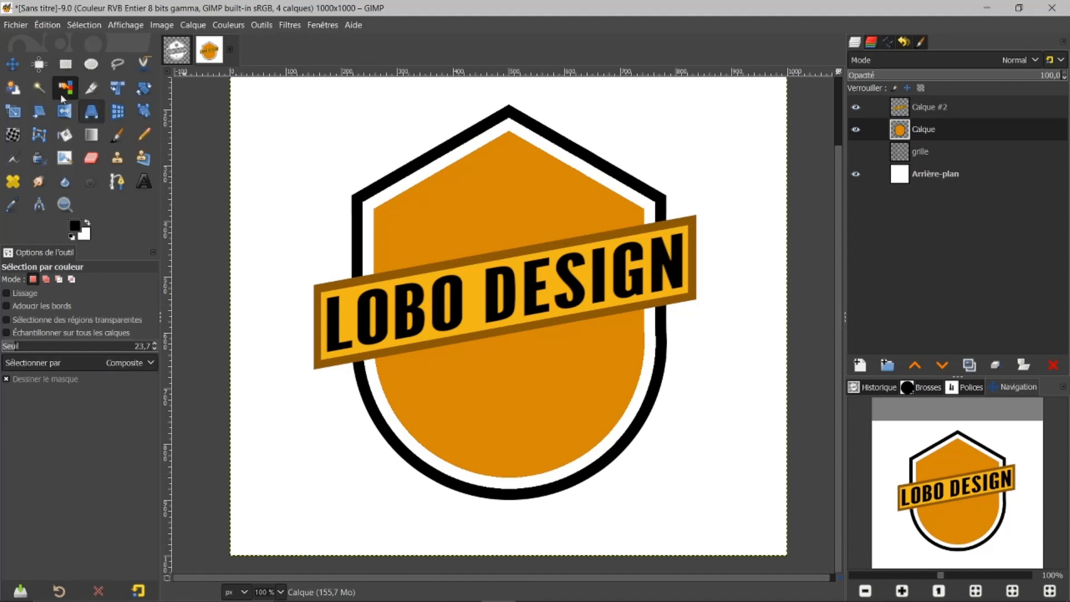
pyautogui.click(39, 89)
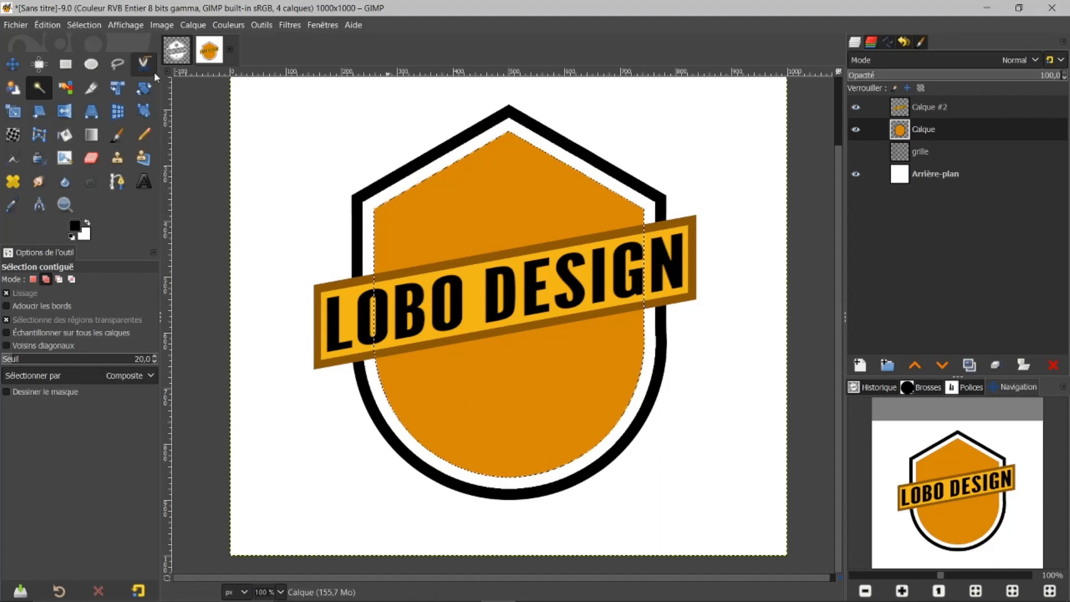
pyautogui.click(64, 135)
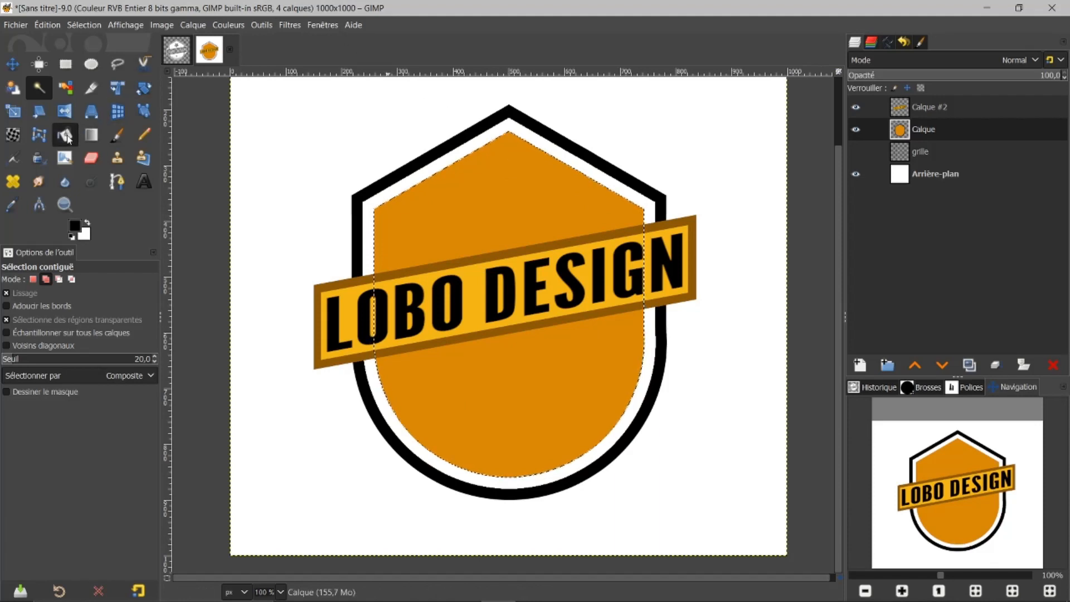
pyautogui.click(482, 220)
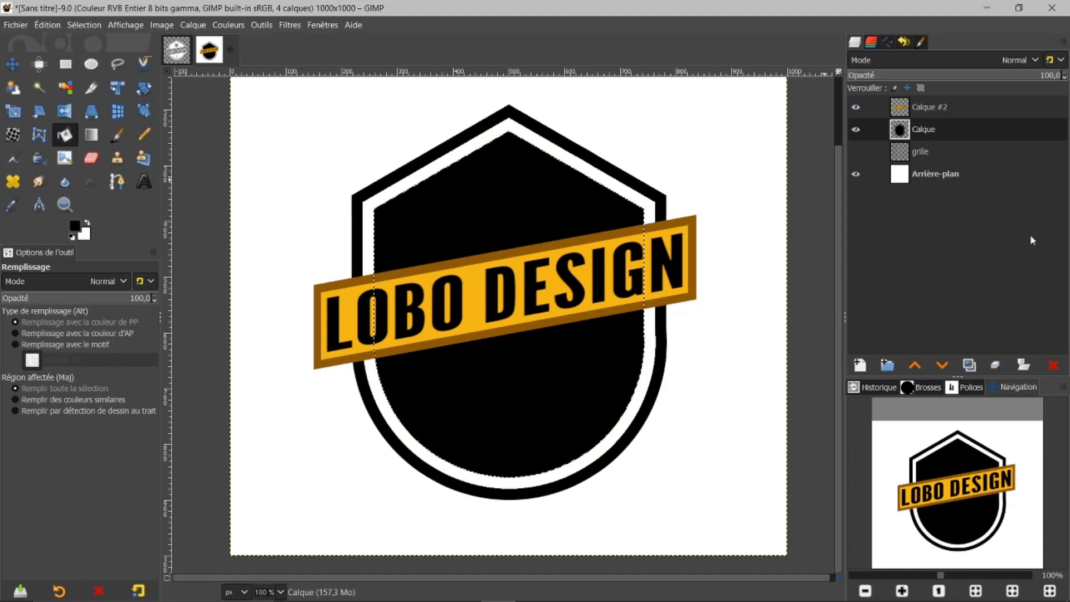
# - Compare the black shield with the logo3 reference image, switching back and forth between the two images
pyautogui.click(175, 48)
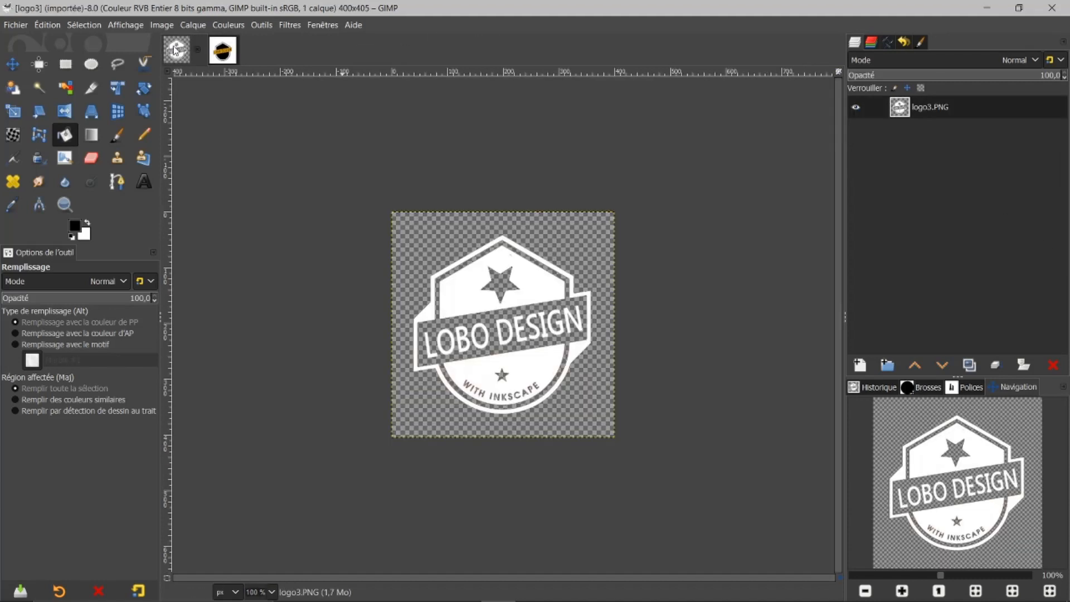
pyautogui.click(222, 52)
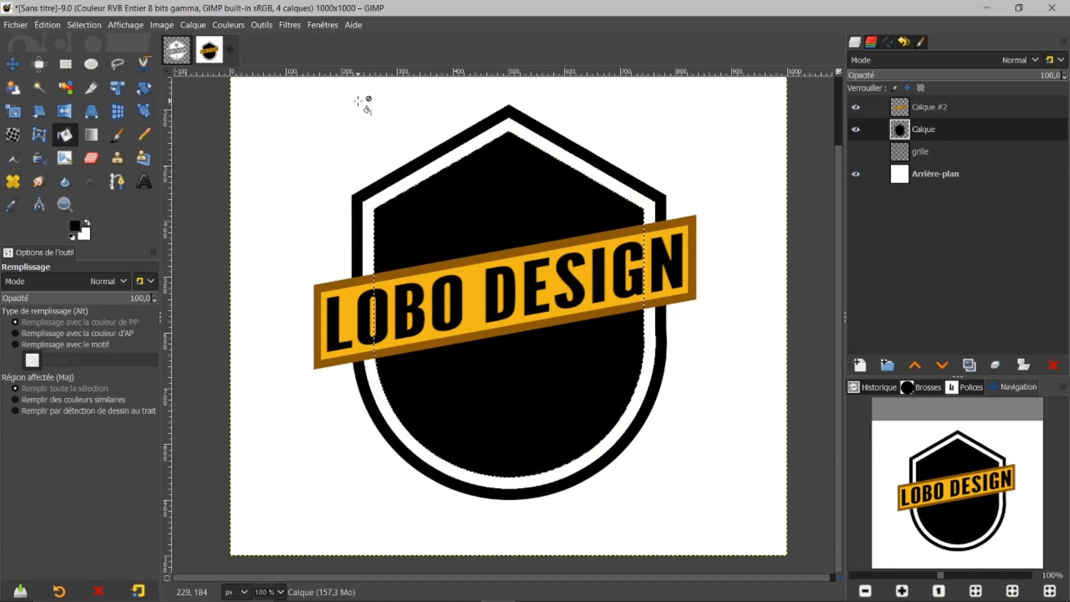
pyautogui.click(183, 52)
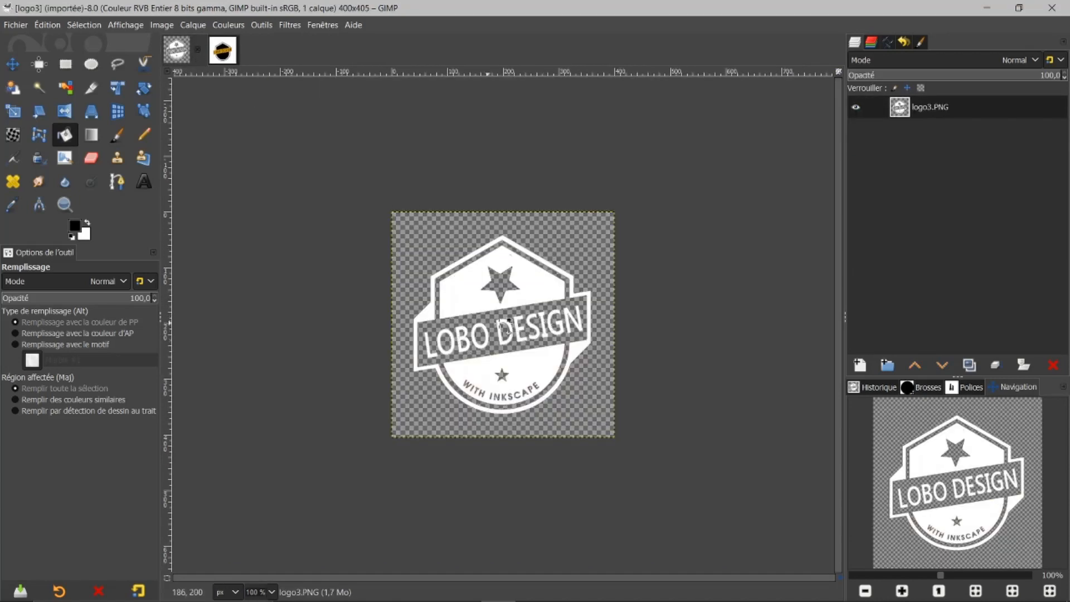
pyautogui.click(221, 51)
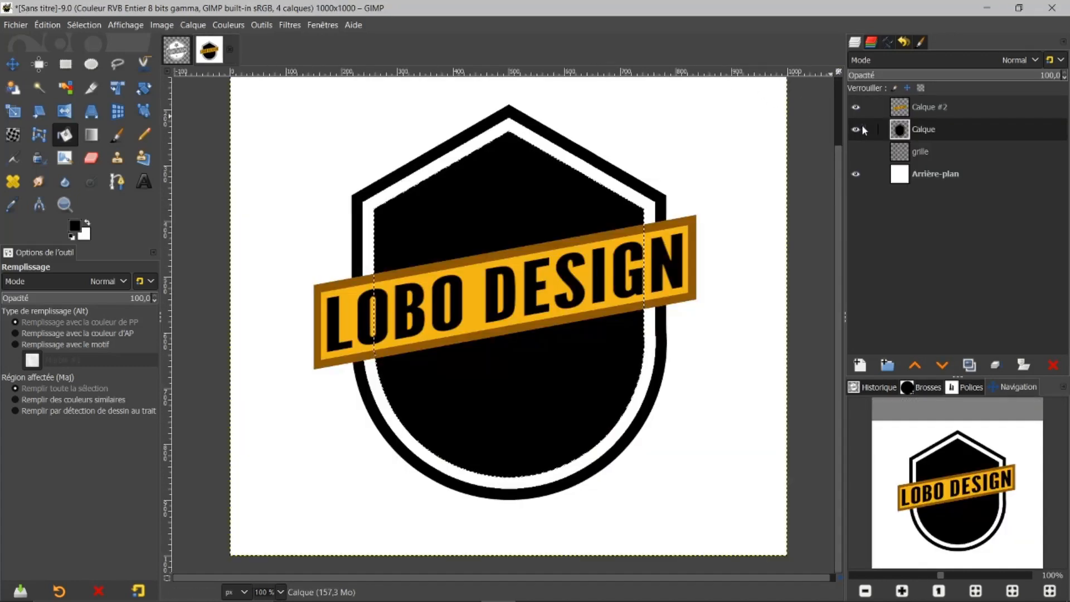
# - Make the banner layer Calque #2 active and clear the selection around the shield's interior
pyautogui.click(900, 108)
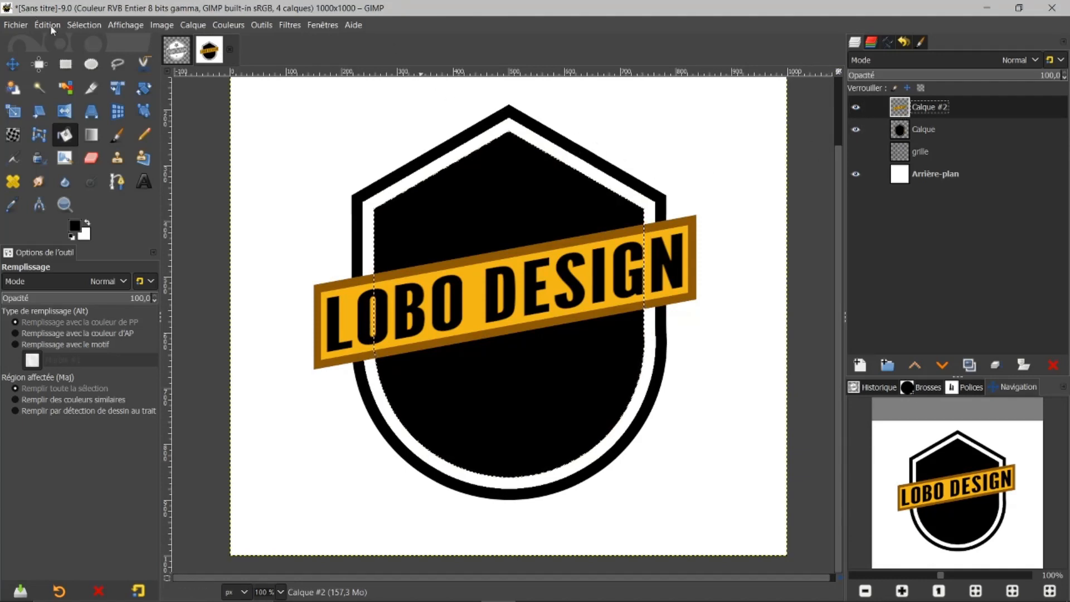
pyautogui.click(84, 24)
pyautogui.click(83, 58)
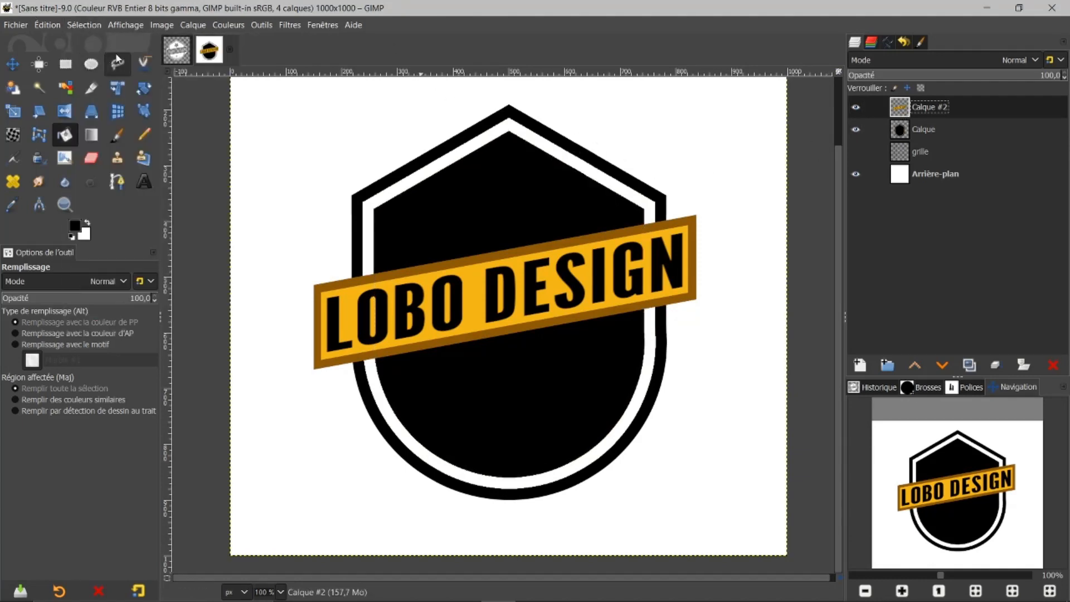
pyautogui.click(39, 87)
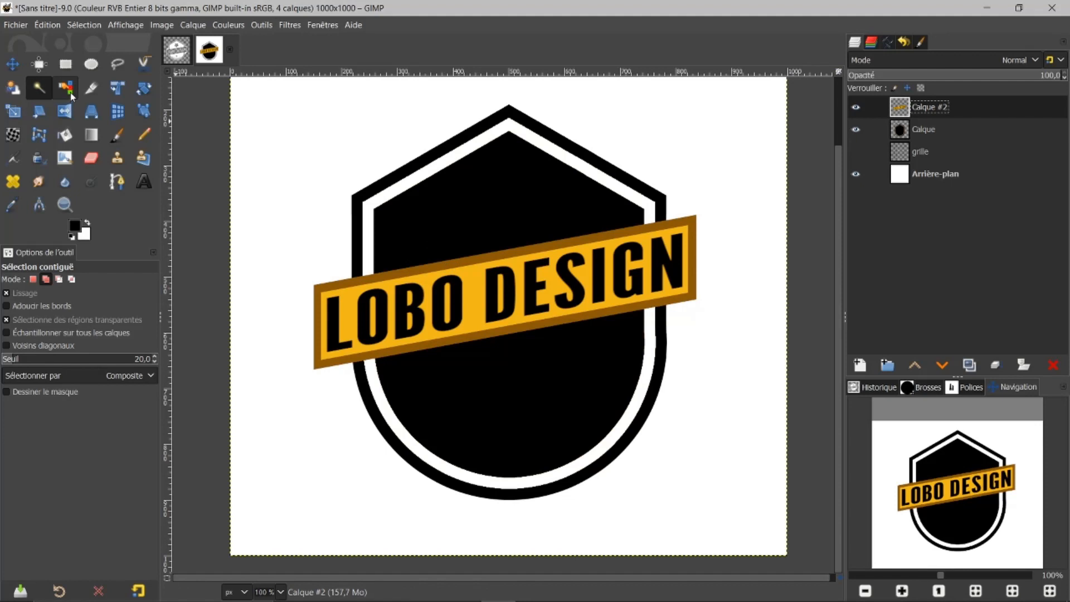
pyautogui.click(452, 305)
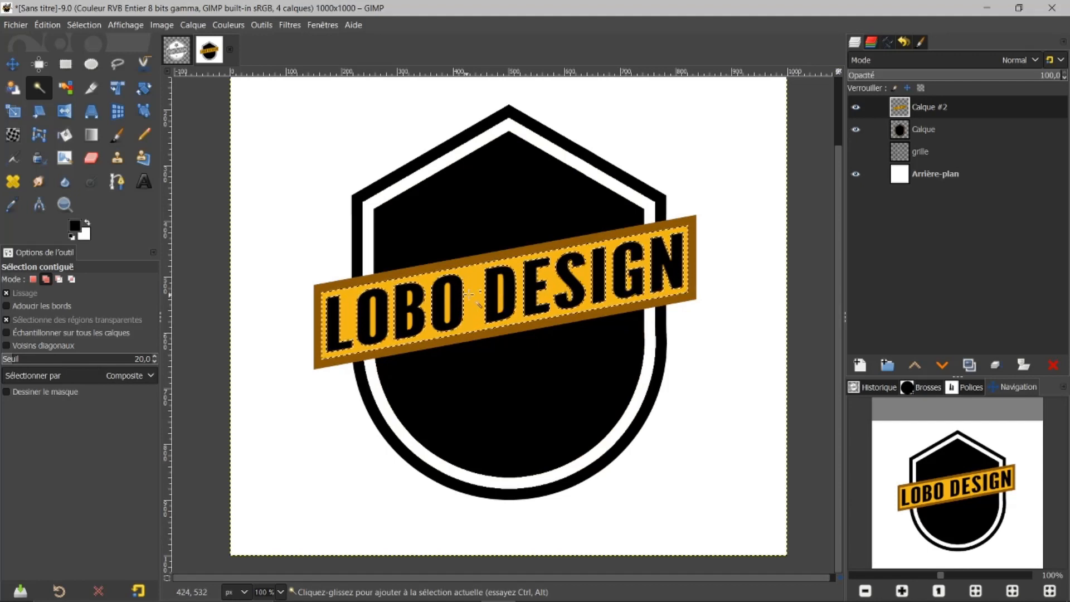
pyautogui.click(97, 26)
pyautogui.click(98, 59)
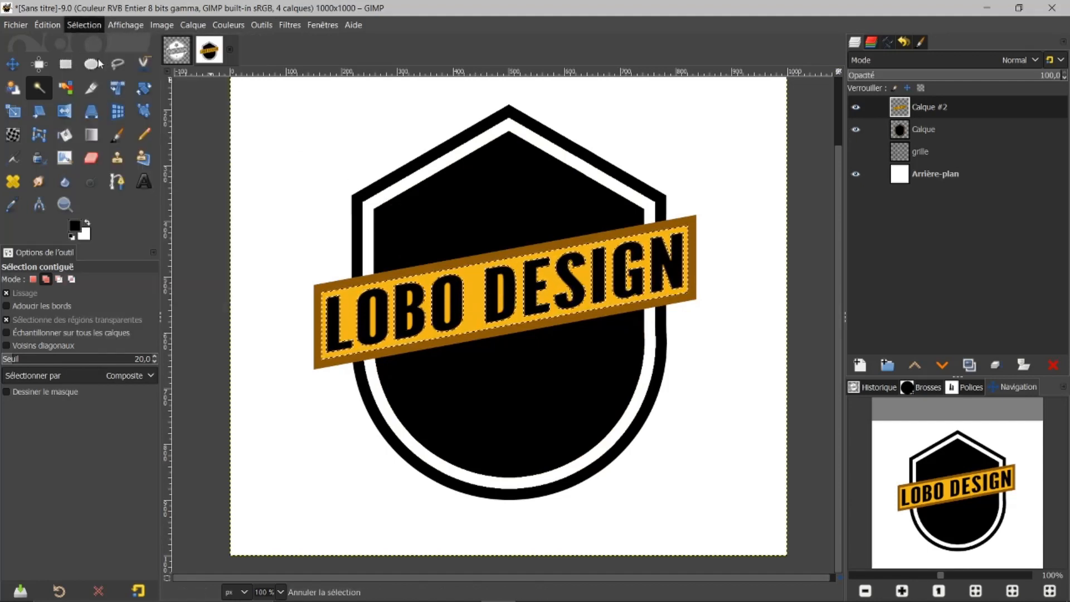
# - Select the banner's orange background by color on Calque #2, delete it and clear the selection
pyautogui.click(66, 88)
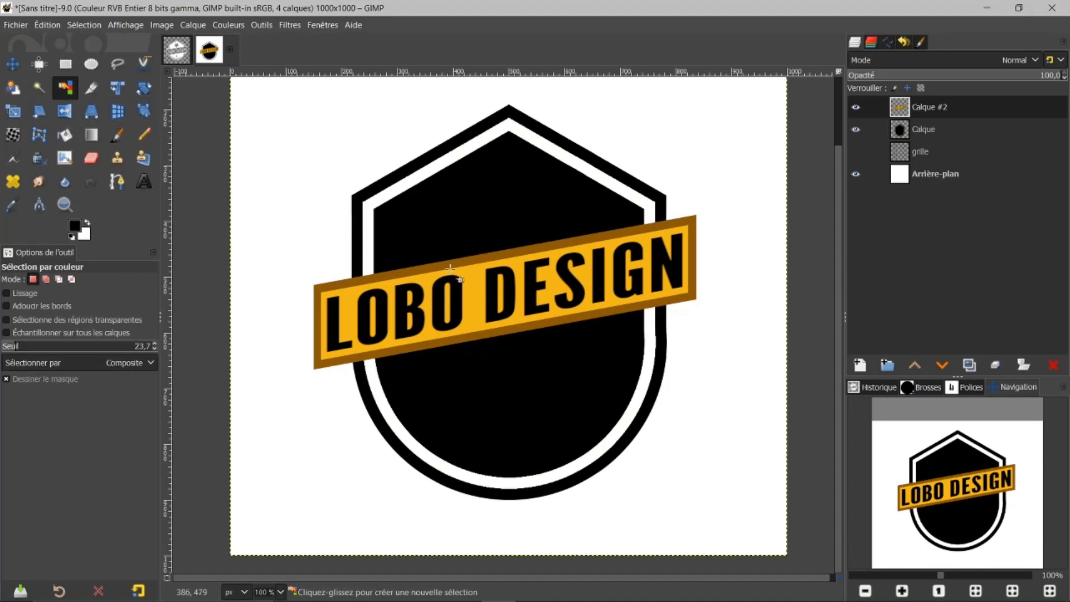
pyautogui.click(474, 285)
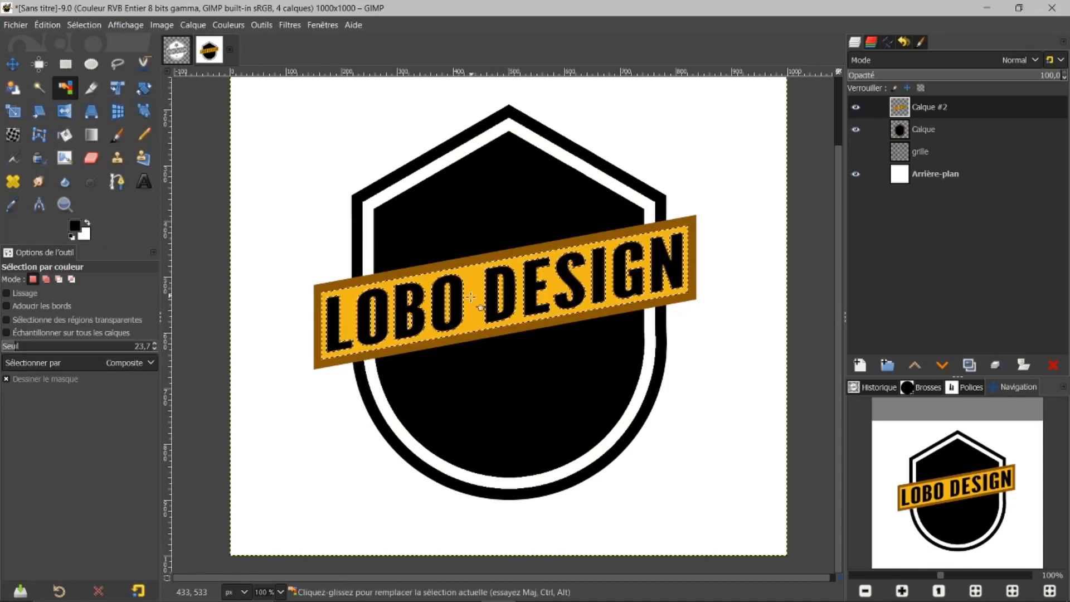
pyautogui.moveTo(474, 298); pyautogui.dragTo(474, 297)
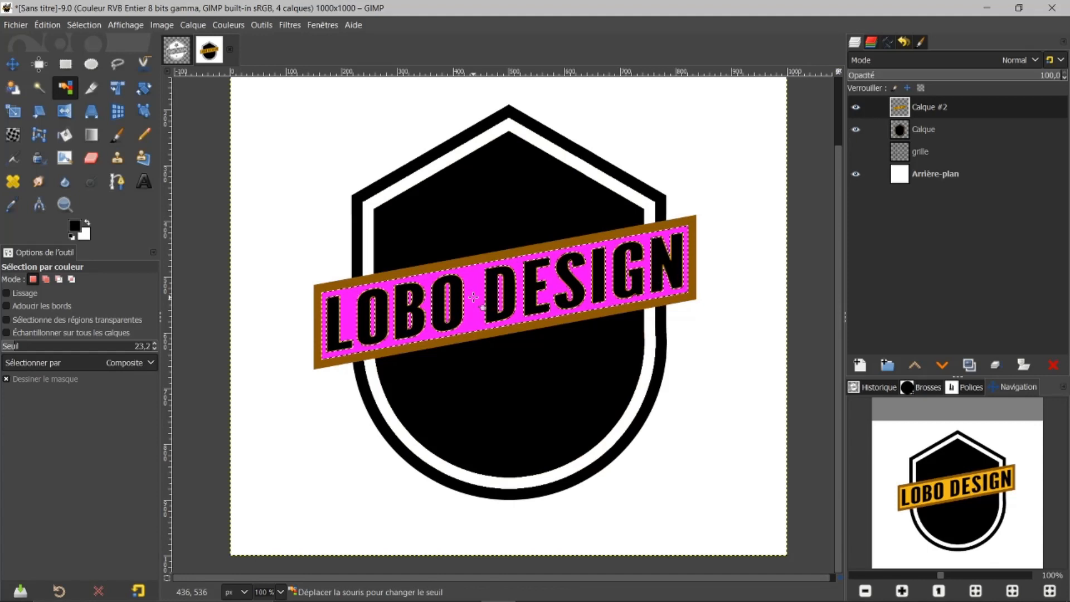
pyautogui.moveTo(474, 298); pyautogui.dragTo(474, 299)
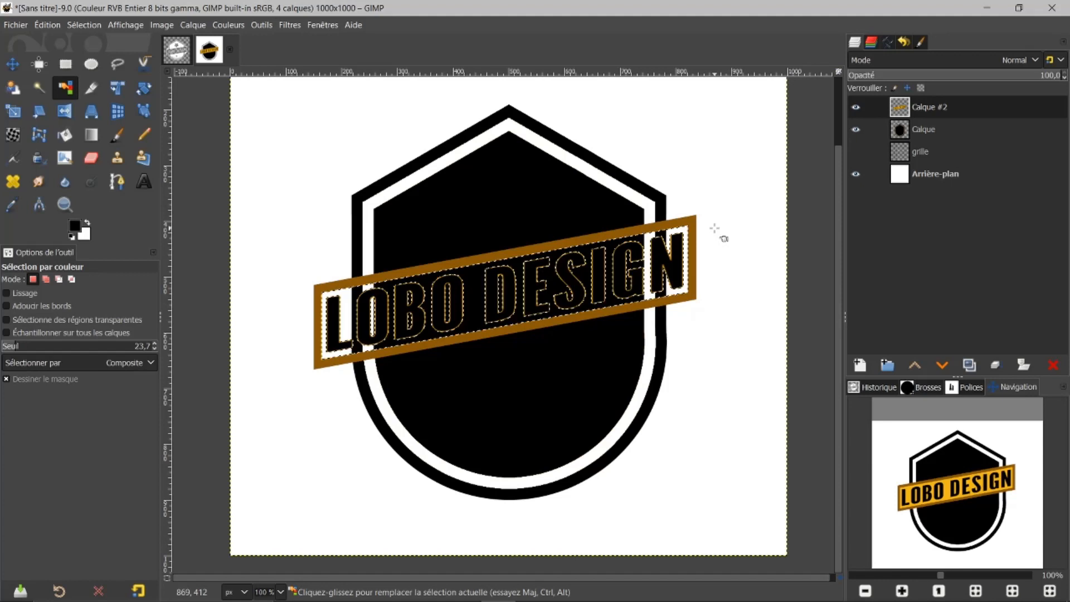
pyautogui.press('Delete')
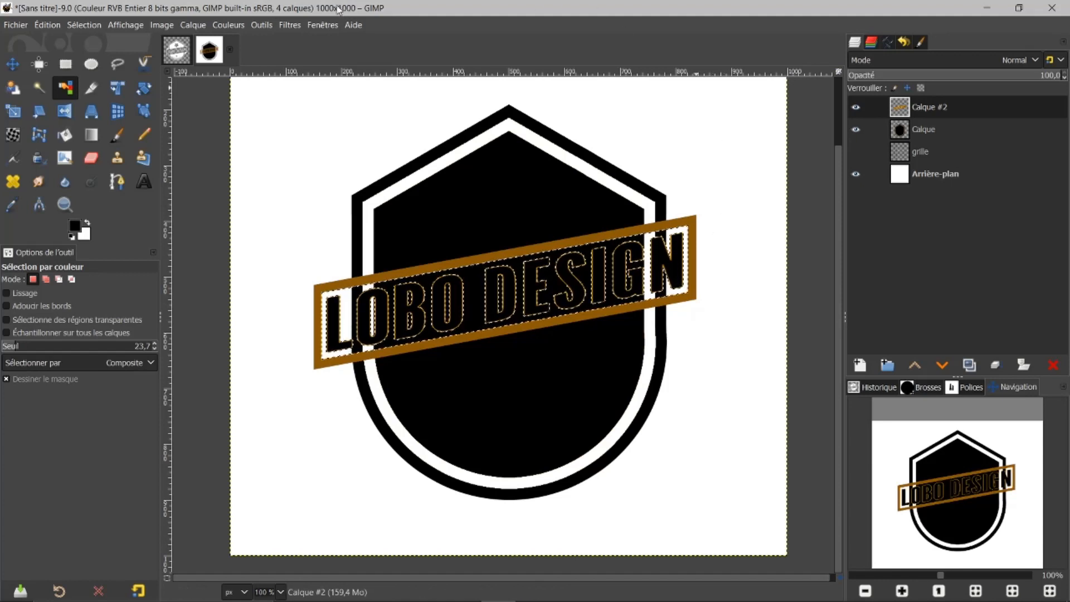
pyautogui.click(73, 24)
pyautogui.click(92, 57)
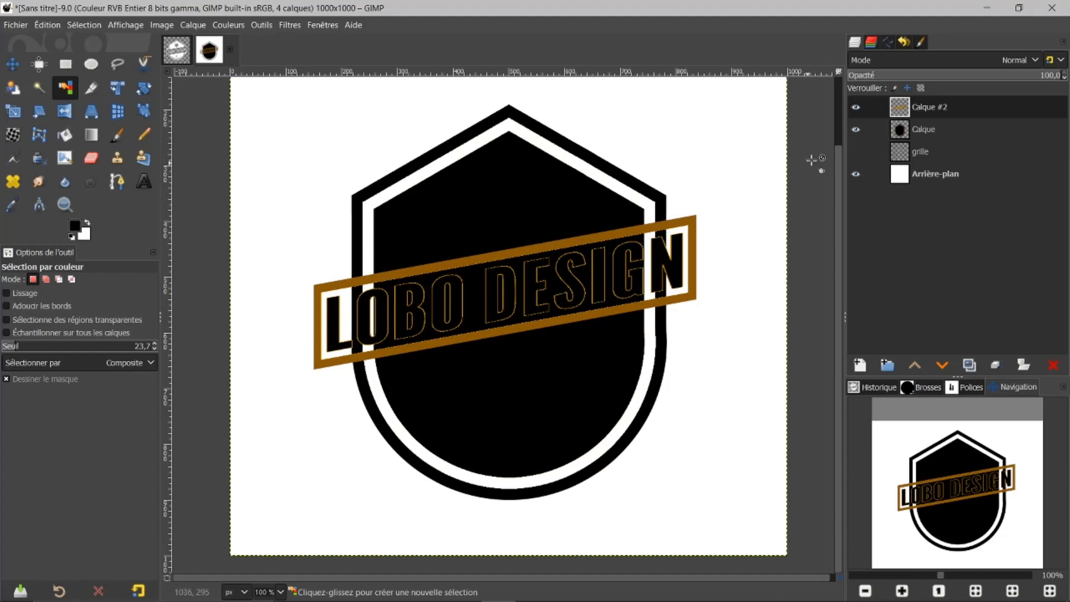
# - Hide the Calque shield layer and the Arrière-plan layer so that only the banner layer shows
pyautogui.click(855, 129)
pyautogui.click(855, 130)
pyautogui.click(855, 129)
pyautogui.click(854, 129)
pyautogui.click(855, 129)
pyautogui.click(855, 130)
pyautogui.click(854, 130)
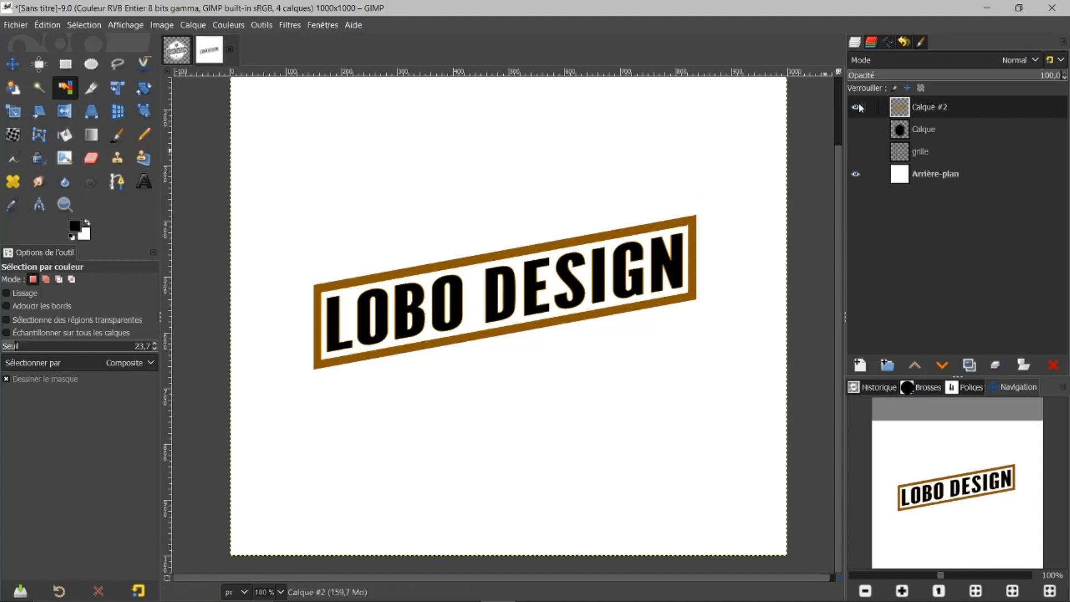
pyautogui.click(855, 173)
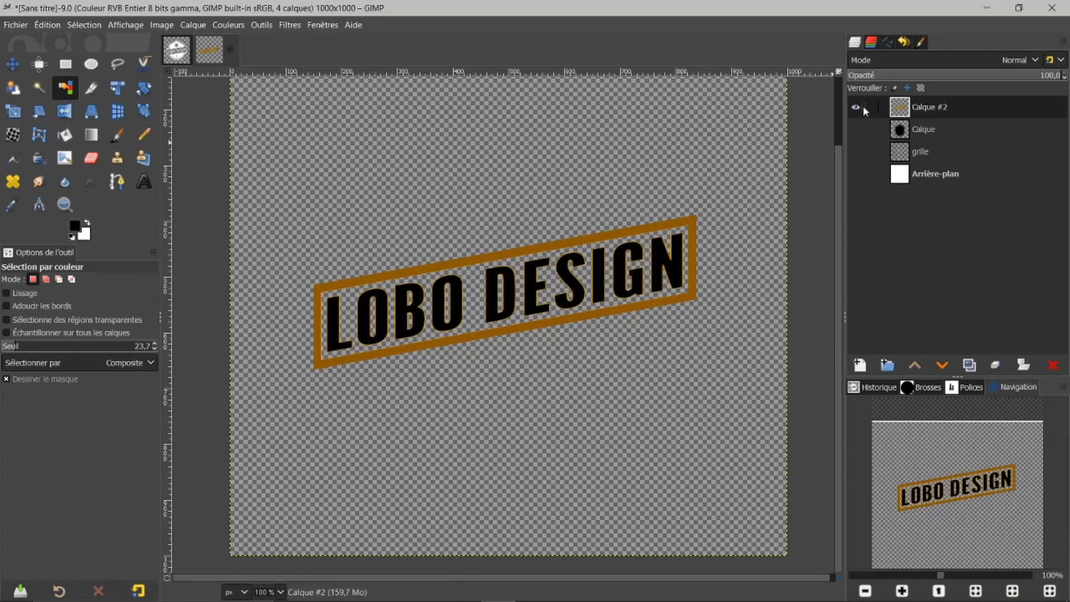
pyautogui.click(637, 253)
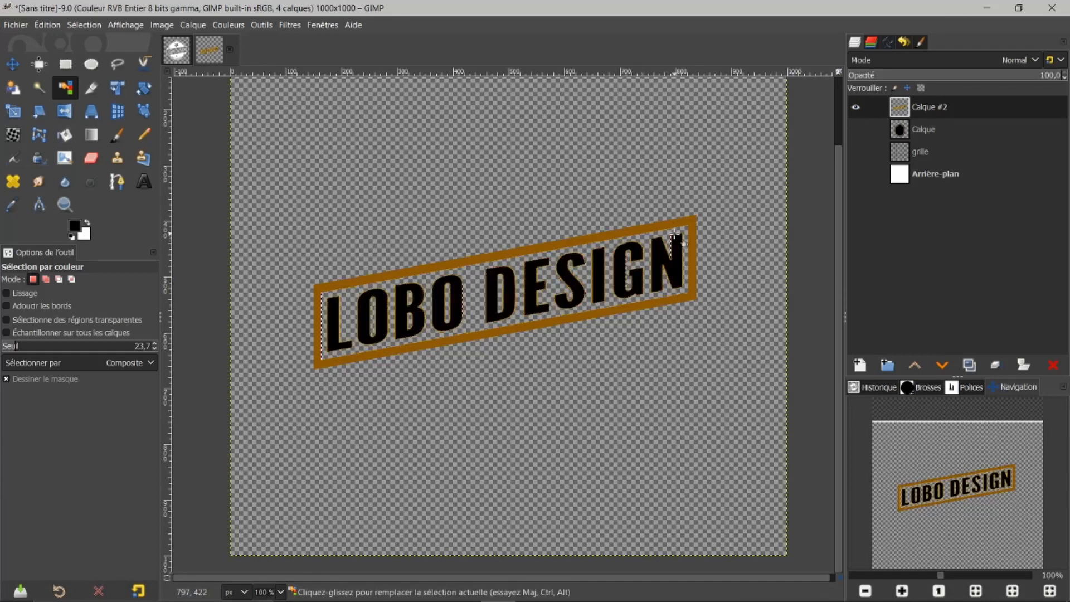
pyautogui.click(691, 231)
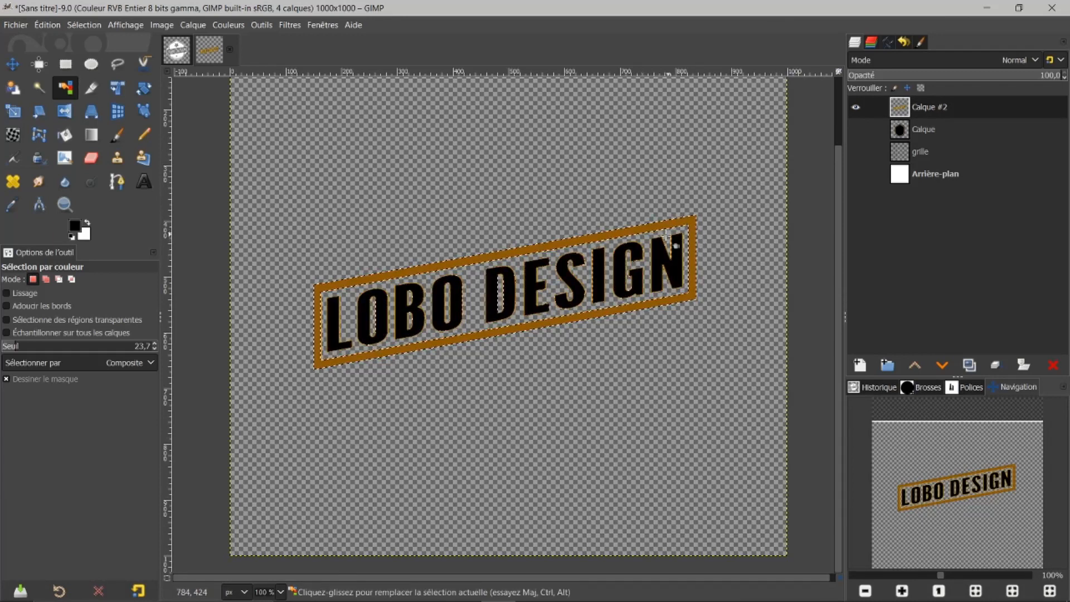
pyautogui.click(620, 267)
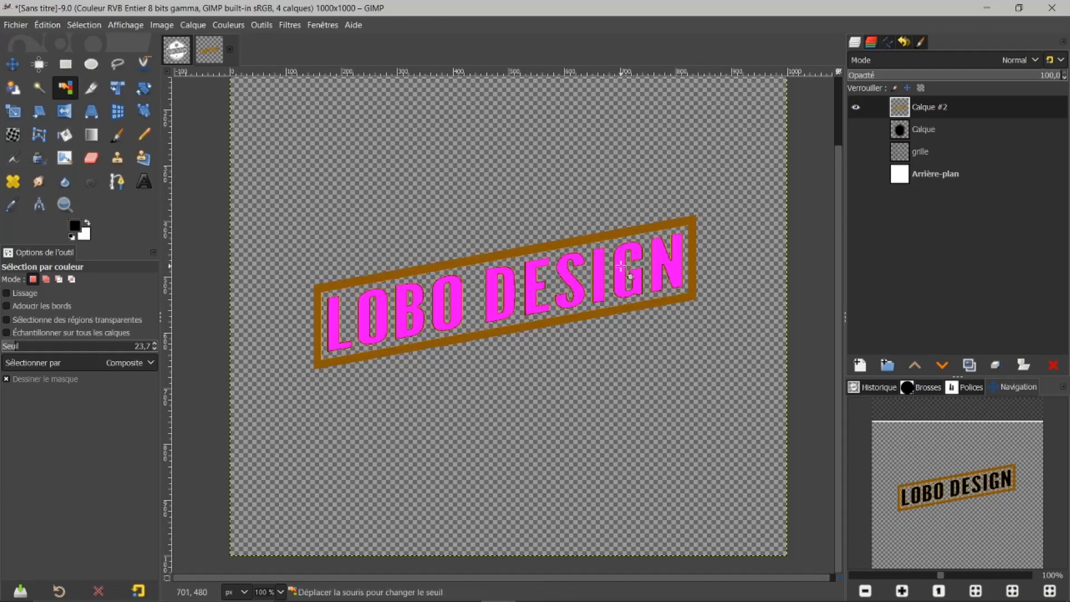
pyautogui.hotkey('ctrl', 'shift', 'a')
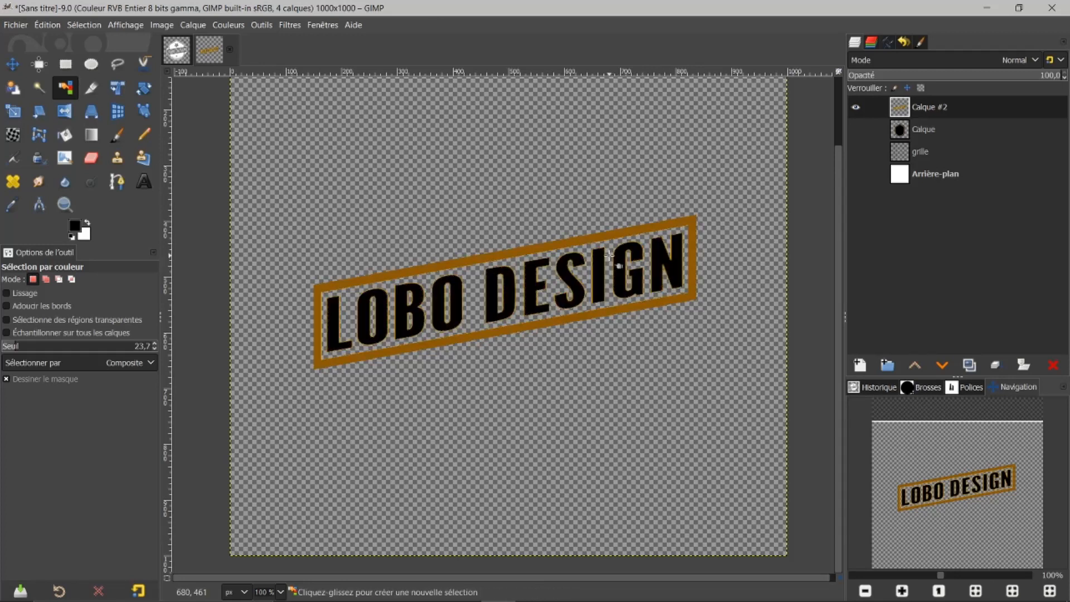
# - Select the banner's transparent interior by contiguous area in add mode, including the openings inside the letters
pyautogui.click(41, 89)
pyautogui.moveTo(561, 275); pyautogui.dragTo(560, 279)
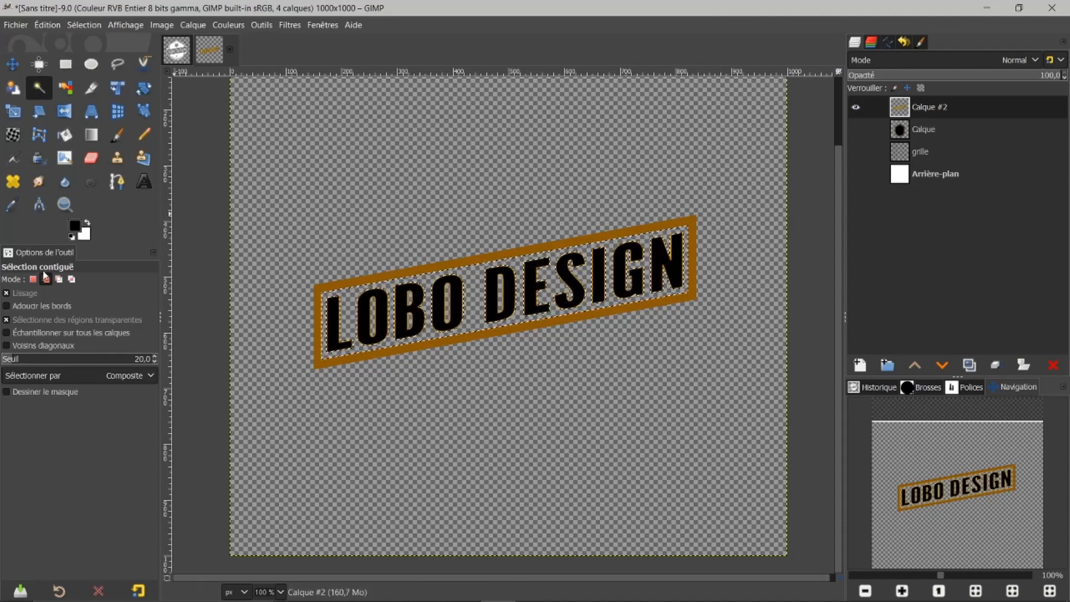
pyautogui.click(66, 88)
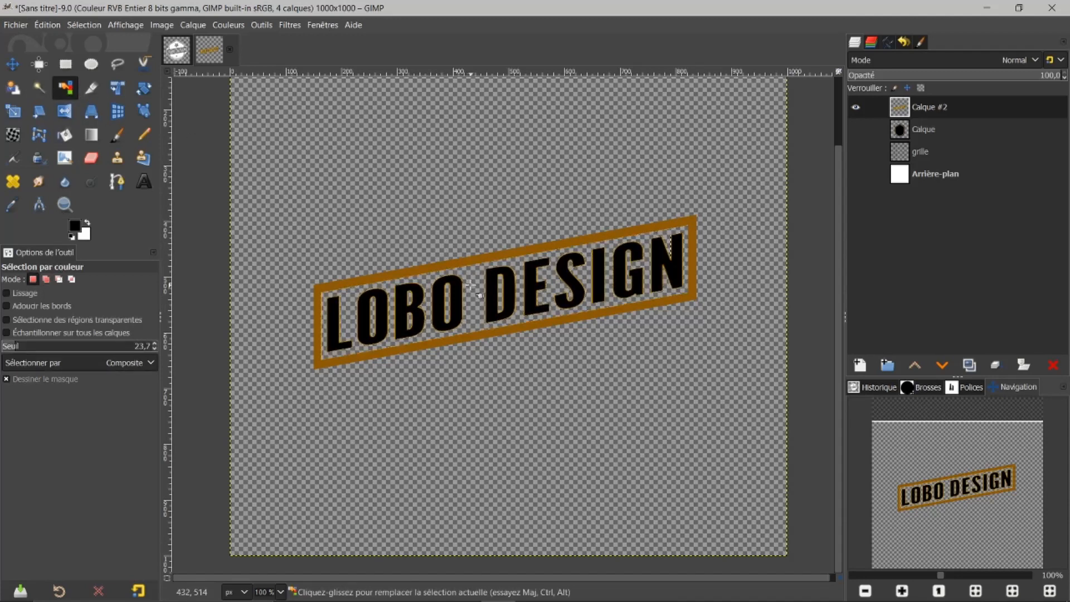
pyautogui.click(39, 88)
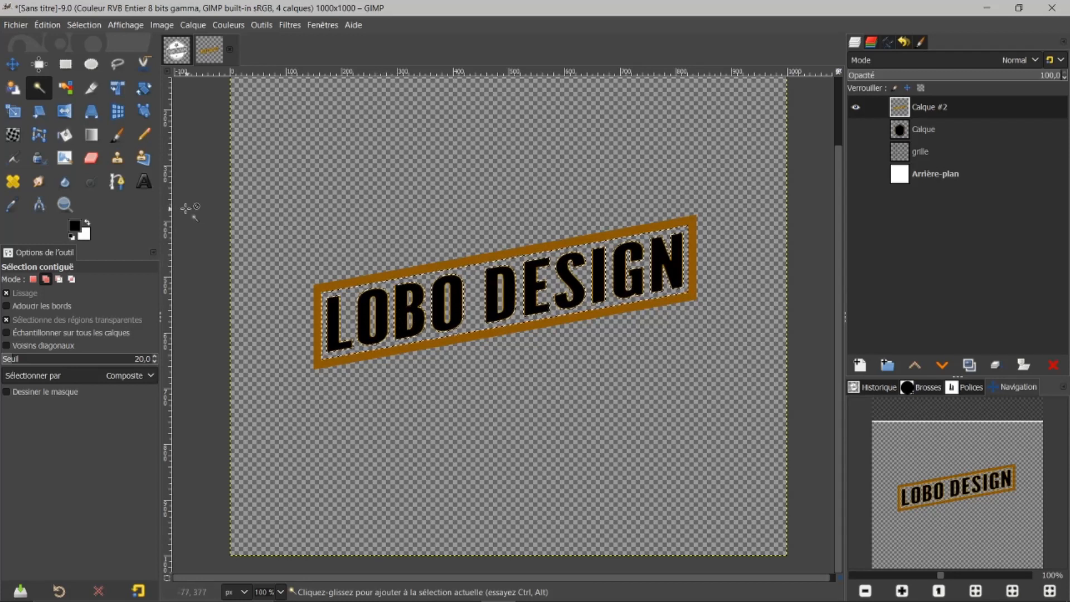
pyautogui.click(47, 281)
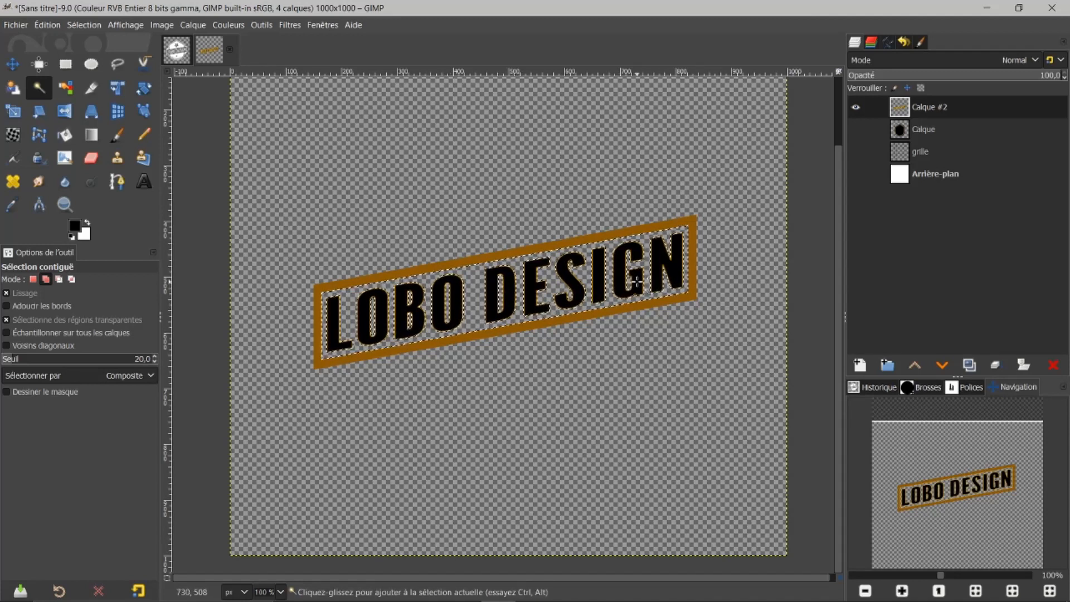
# - Show the Calque layer, delete its black fill within the selected banner interior and clear the selection
pyautogui.click(856, 130)
pyautogui.click(900, 133)
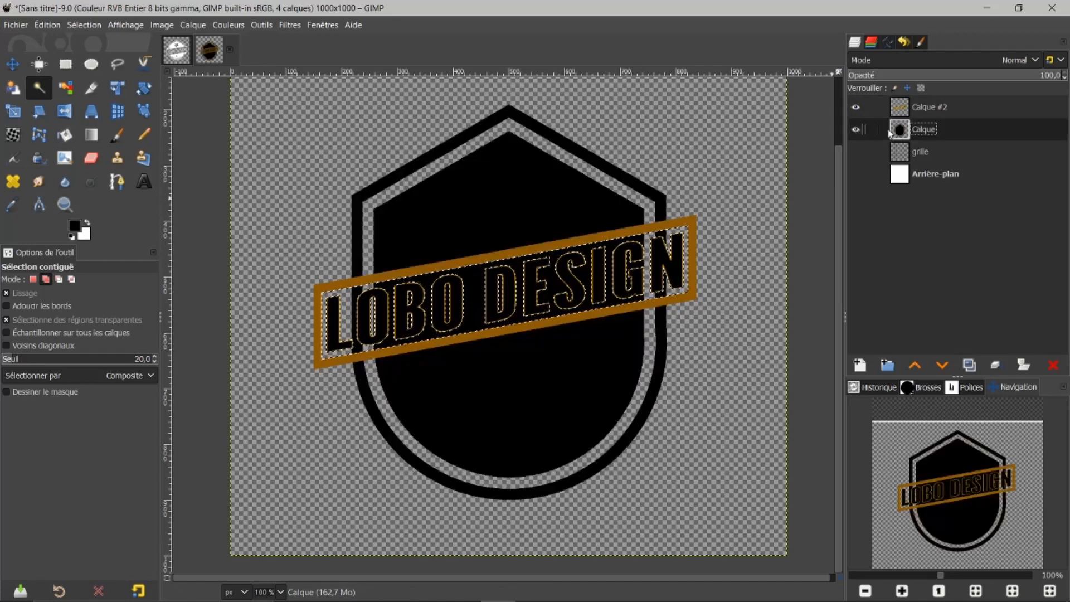
pyautogui.press('Delete')
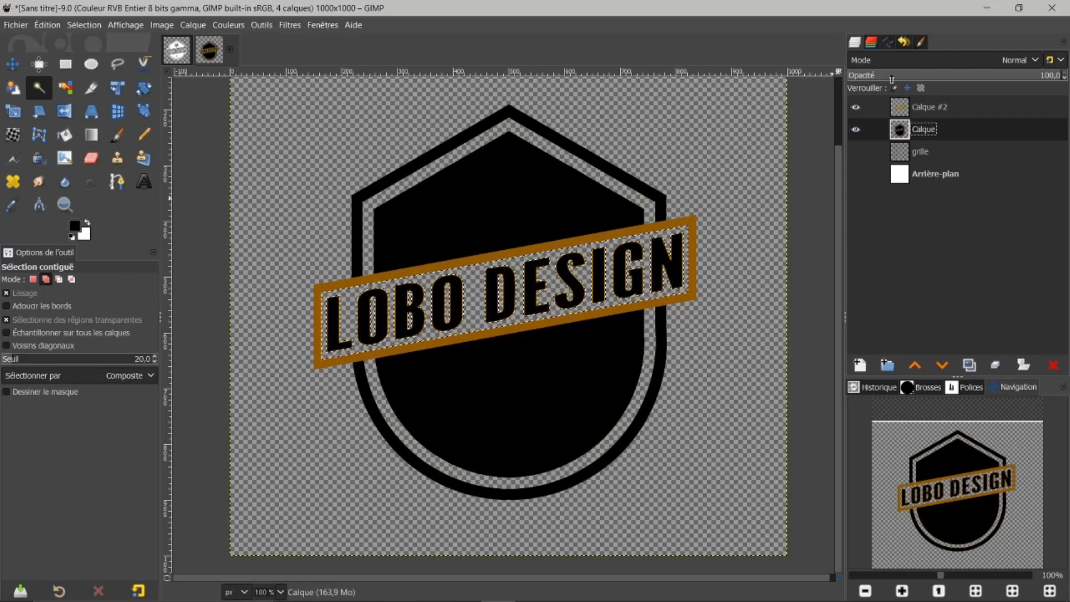
pyautogui.click(82, 25)
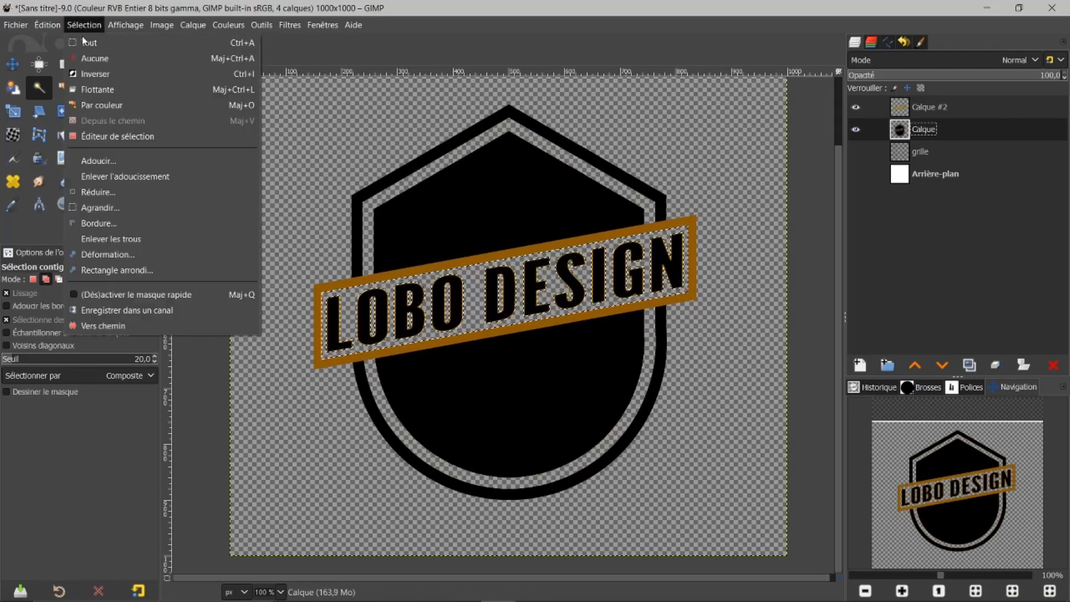
pyautogui.click(98, 53)
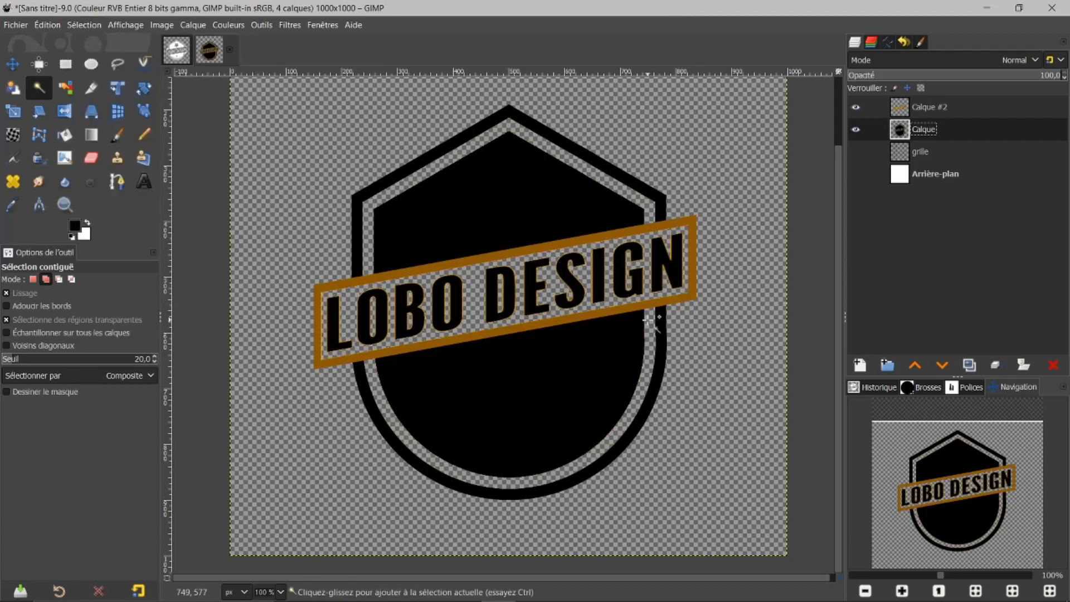
# - Select the banner's brown frame on Calque #2, fill it with the black foreground color and clear the selection
pyautogui.scroll(-1, 648, 320)
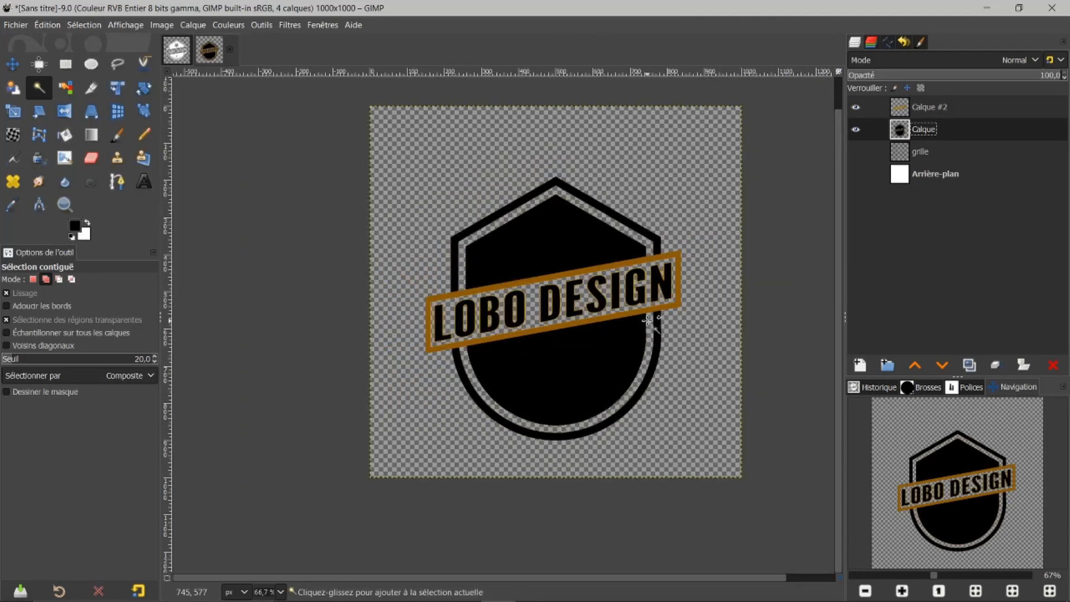
pyautogui.scroll(1, 649, 321)
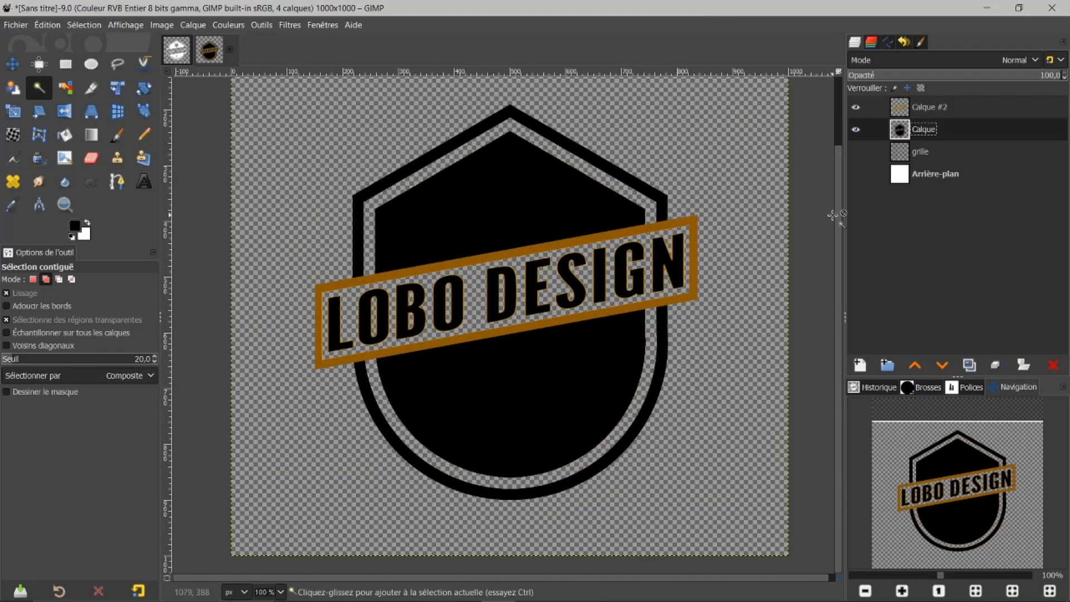
pyautogui.click(898, 111)
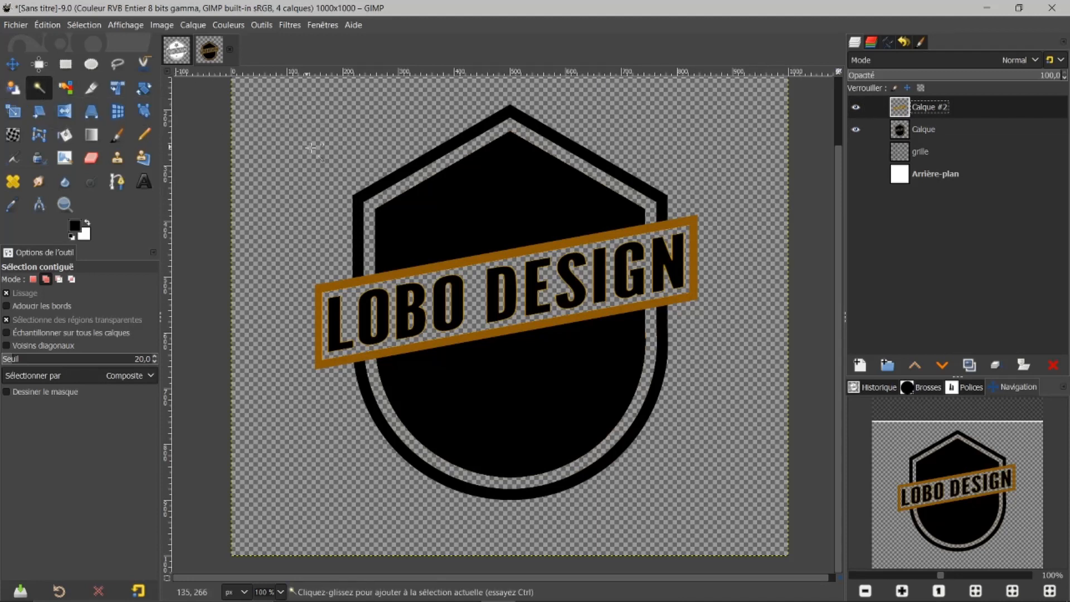
pyautogui.click(411, 263)
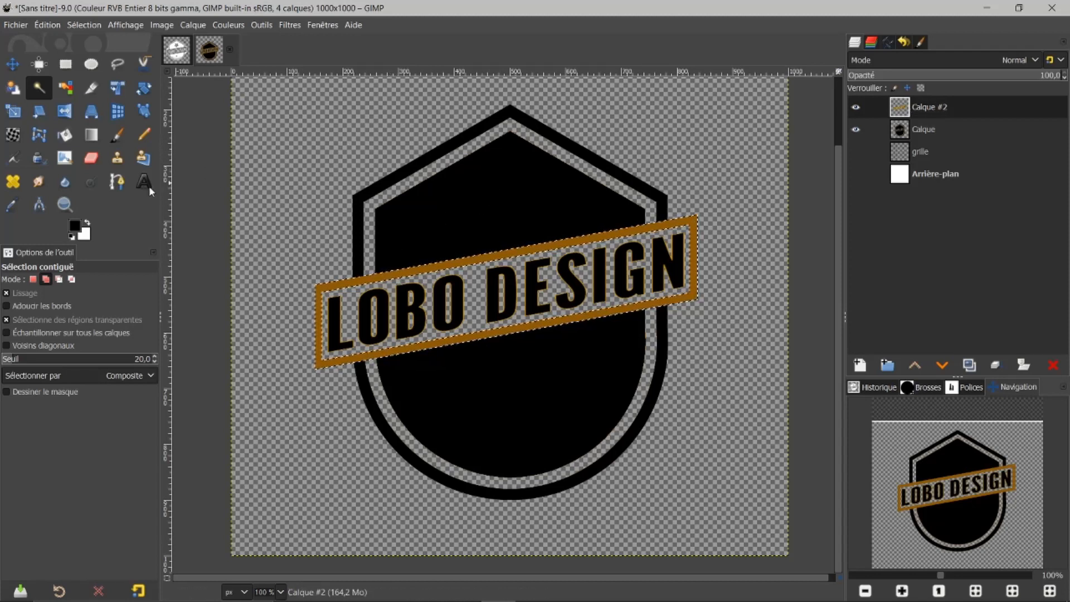
pyautogui.click(65, 134)
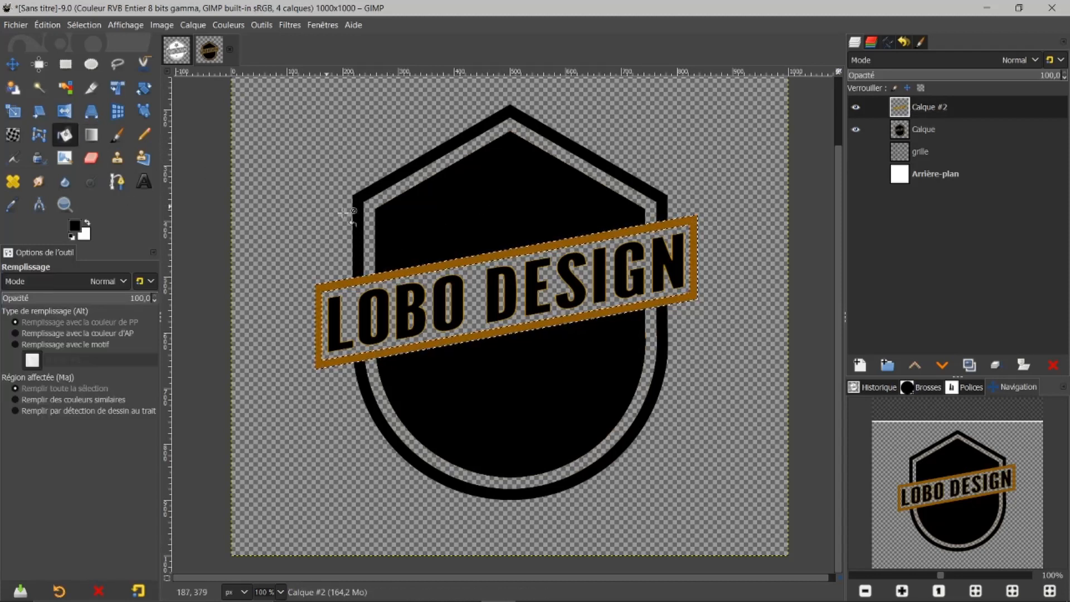
pyautogui.click(387, 272)
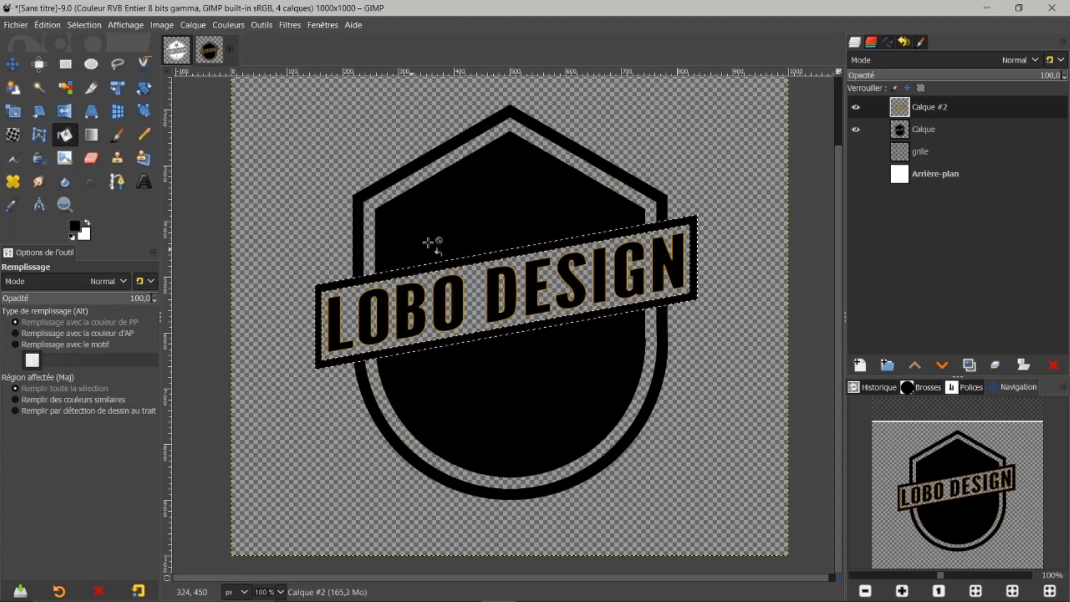
pyautogui.click(83, 24)
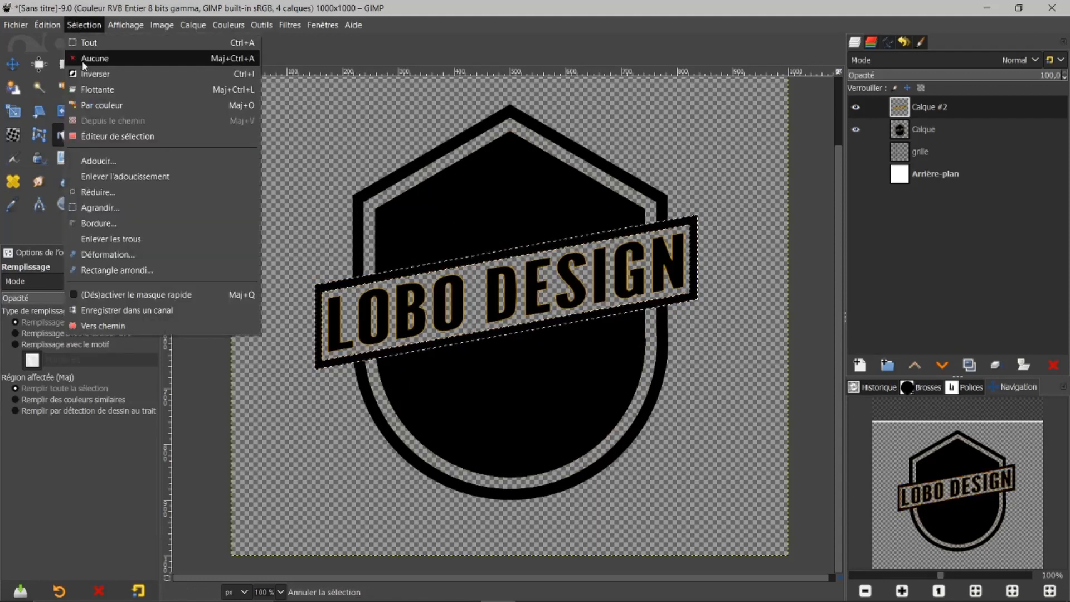
pyautogui.click(89, 61)
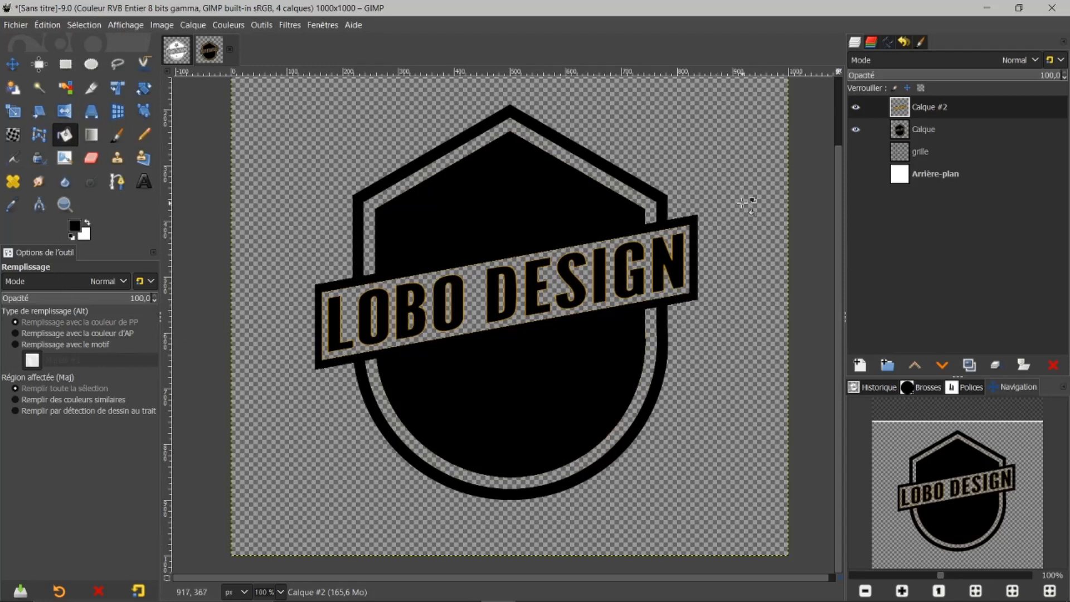
# - Check the badge with the banner layer Calque #2 hidden and shown, and compare it with the logo3 reference image
pyautogui.click(855, 108)
pyautogui.click(855, 108)
pyautogui.click(854, 109)
pyautogui.click(855, 109)
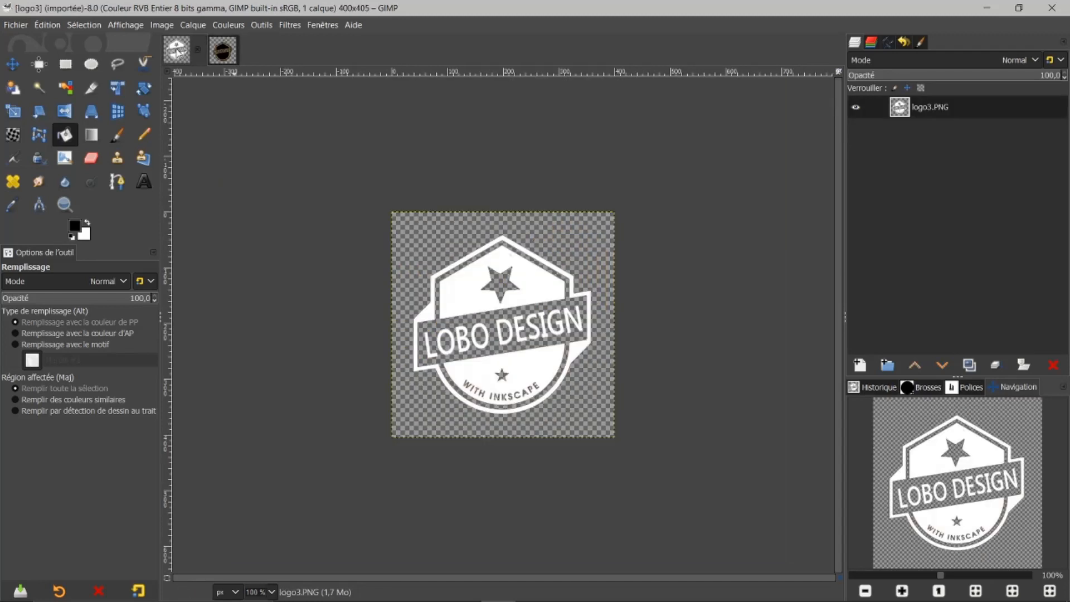
pyautogui.click(176, 50)
pyautogui.click(225, 60)
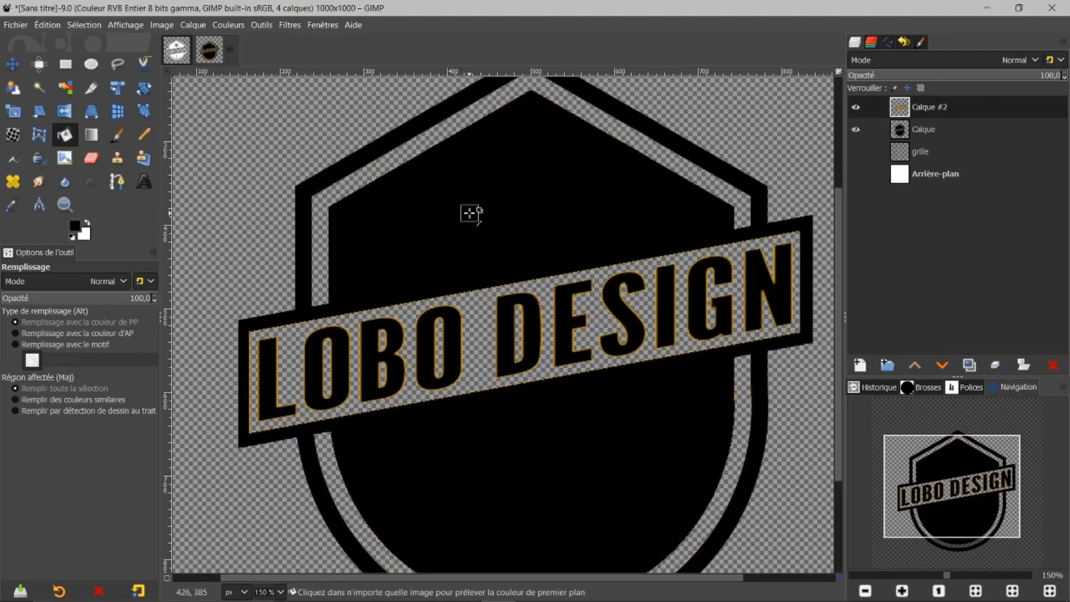
# - Erase the upper edge of the banner frame on Calque #2 where it crosses both shield outline gaps, using a size 39 eraser
pyautogui.click(91, 159)
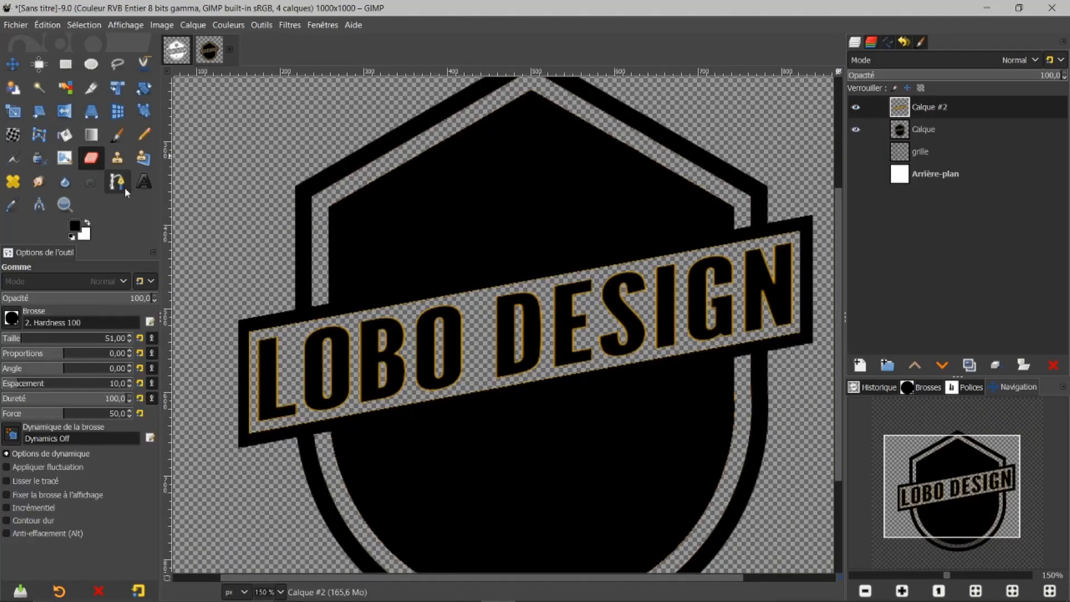
pyautogui.press('[')
pyautogui.press('[')
pyautogui.press('[')
pyautogui.press('[')
pyautogui.press('[')
pyautogui.press('[')
pyautogui.press('[')
pyautogui.press('[')
pyautogui.press('[')
pyautogui.press('[')
pyautogui.press('[')
pyautogui.press('[')
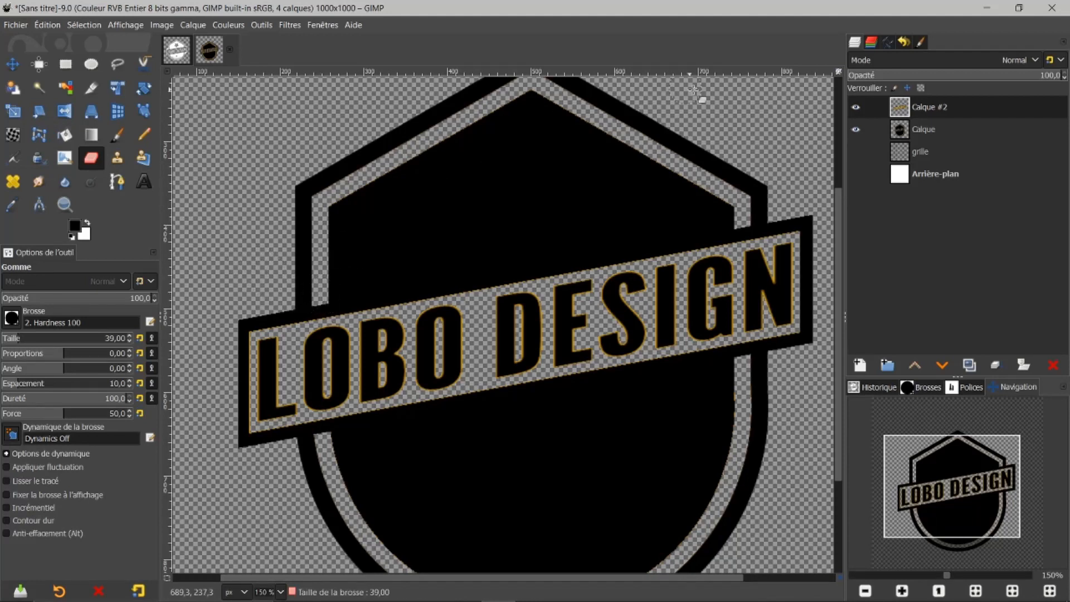
pyautogui.click(856, 108)
pyautogui.click(856, 107)
pyautogui.click(856, 108)
pyautogui.click(856, 107)
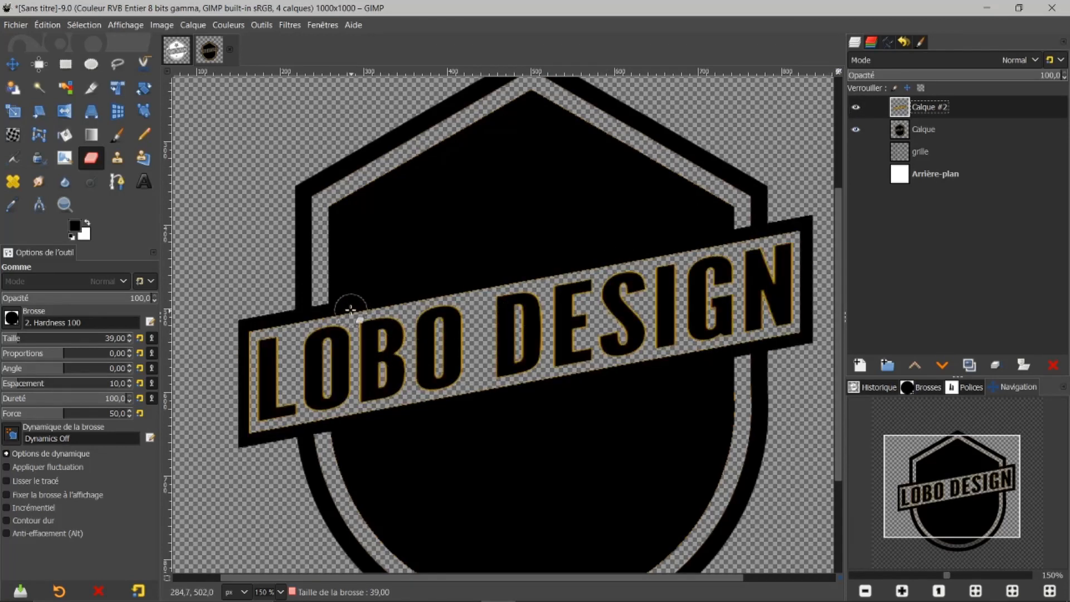
pyautogui.click(325, 310)
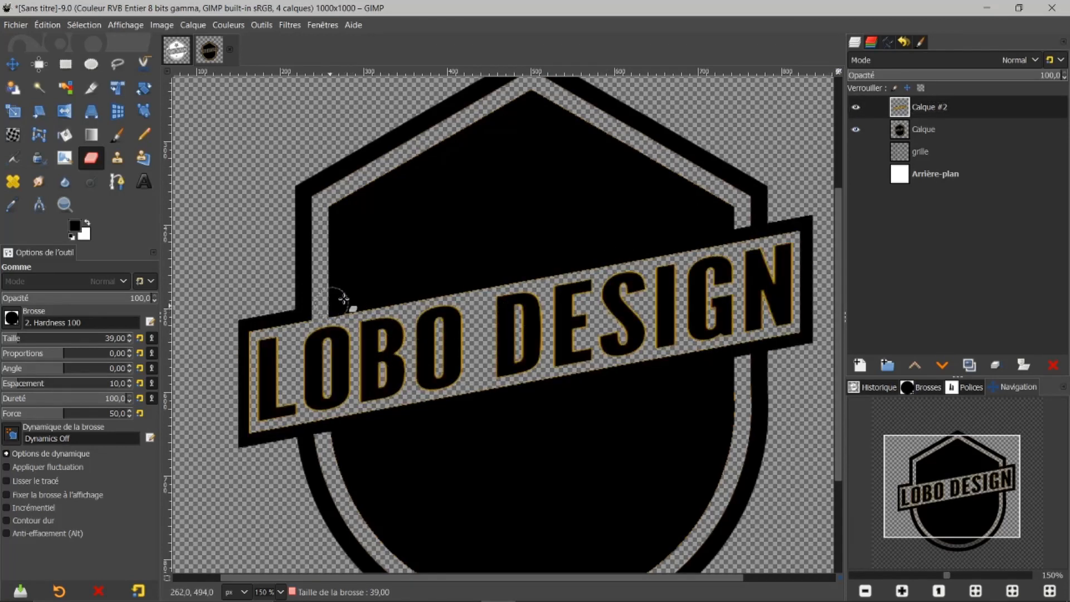
pyautogui.click(742, 229)
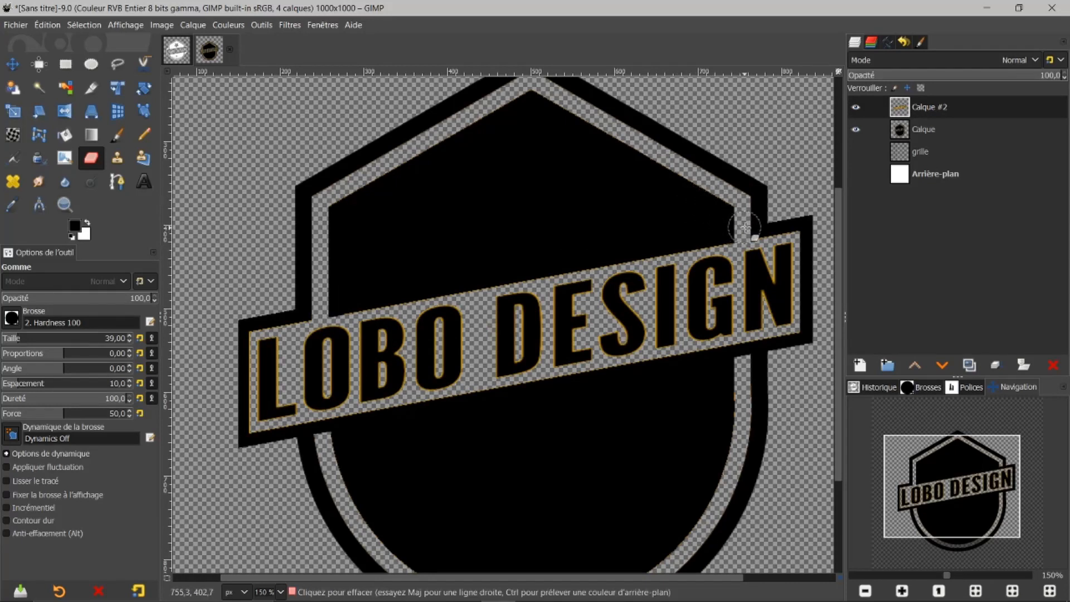
# - Erase the lower edge of the banner frame on Calque #2 where it crosses both shield outline gaps
pyautogui.click(744, 349)
pyautogui.click(323, 429)
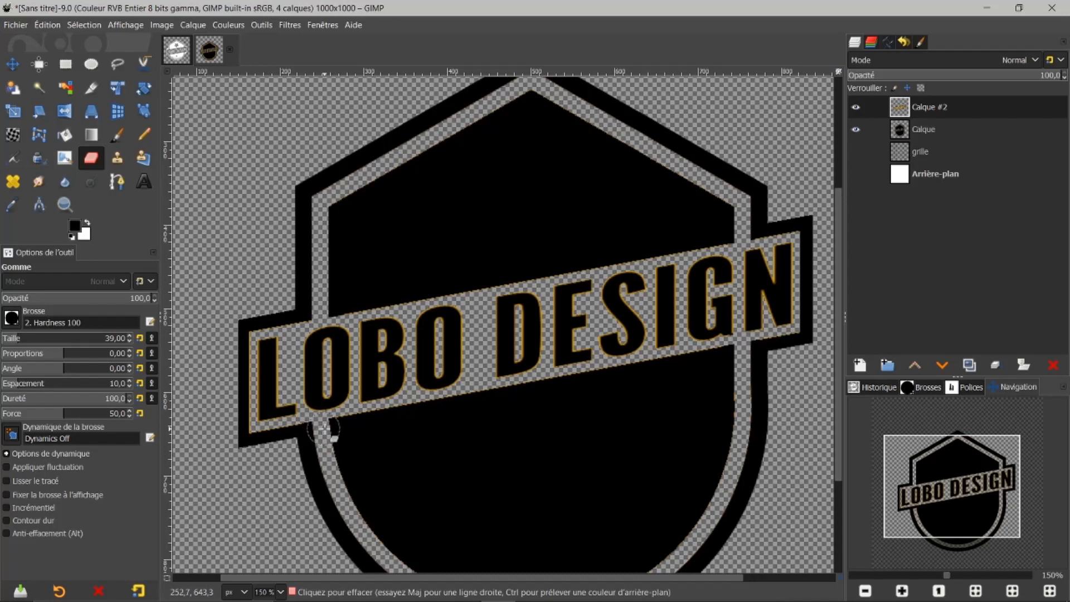
pyautogui.press('1')
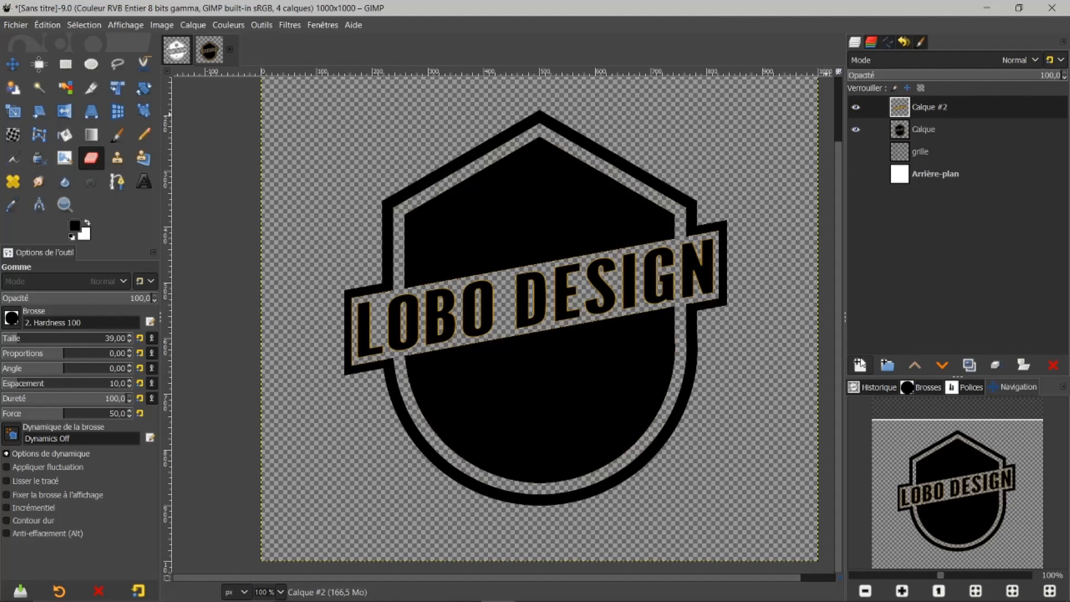
# - Add a transparent 1000 × 1000 px layer and make a freehand triangular selection joining the banner's upper-left corner to the shield's left edge
pyautogui.click(860, 365)
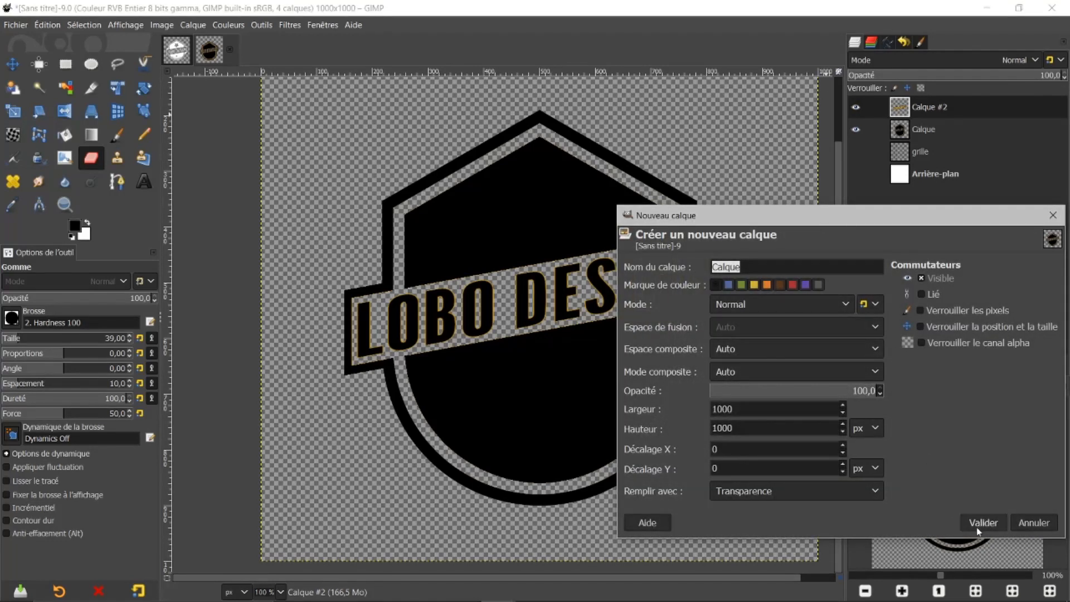
pyautogui.click(979, 524)
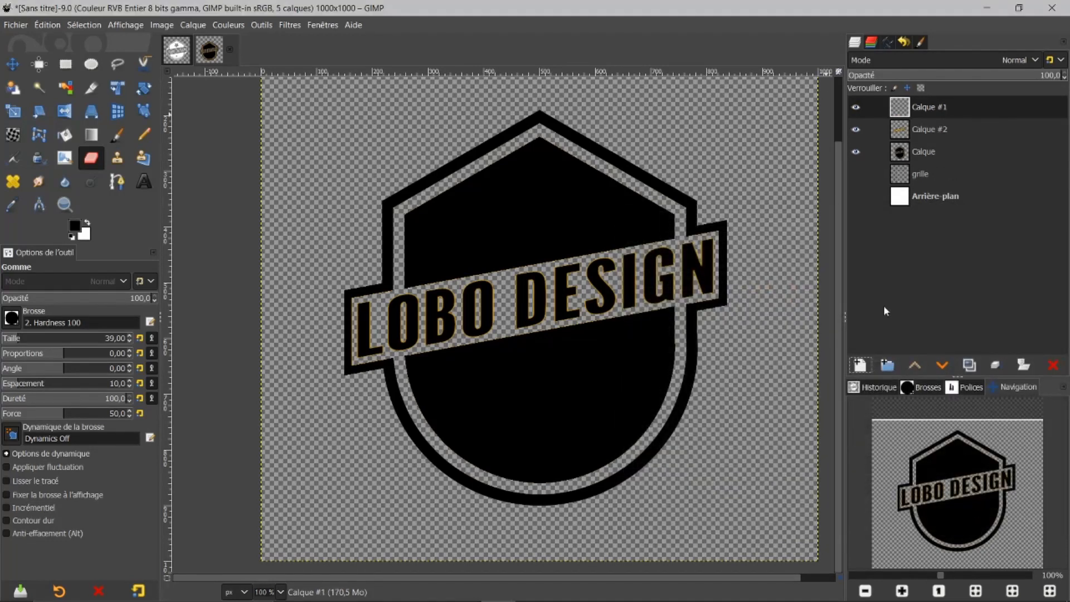
pyautogui.scroll(1, 471, 351)
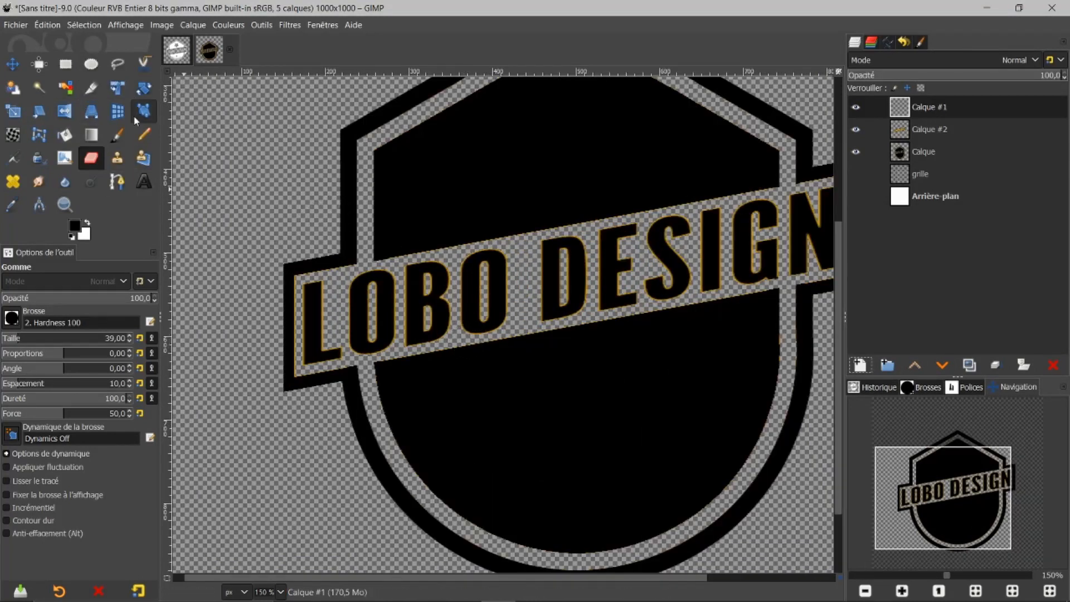
pyautogui.click(117, 66)
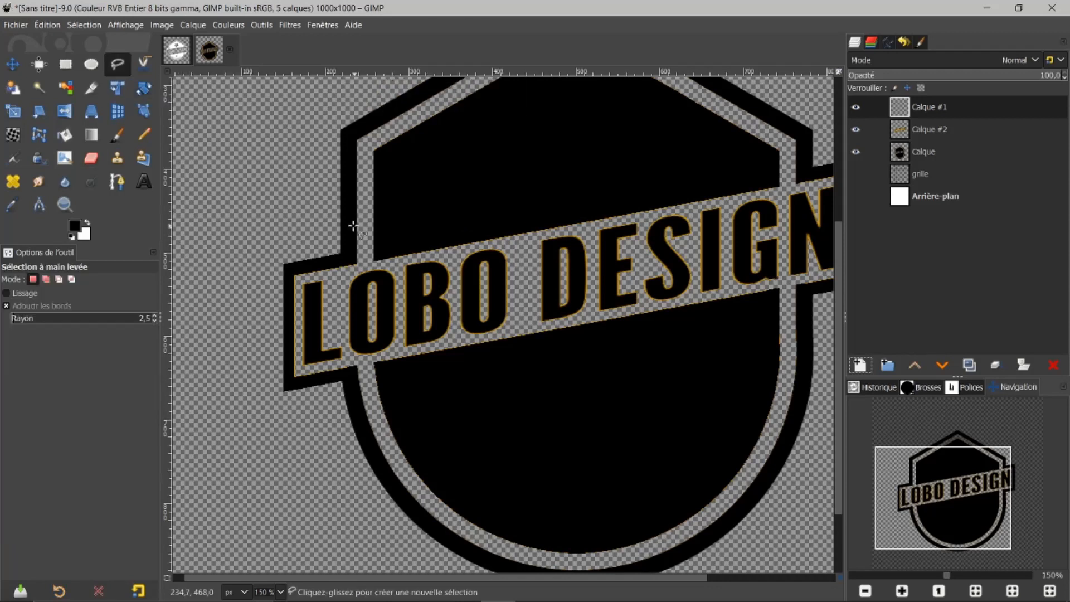
pyautogui.click(284, 264)
pyautogui.click(352, 202)
pyautogui.click(352, 299)
pyautogui.click(284, 263)
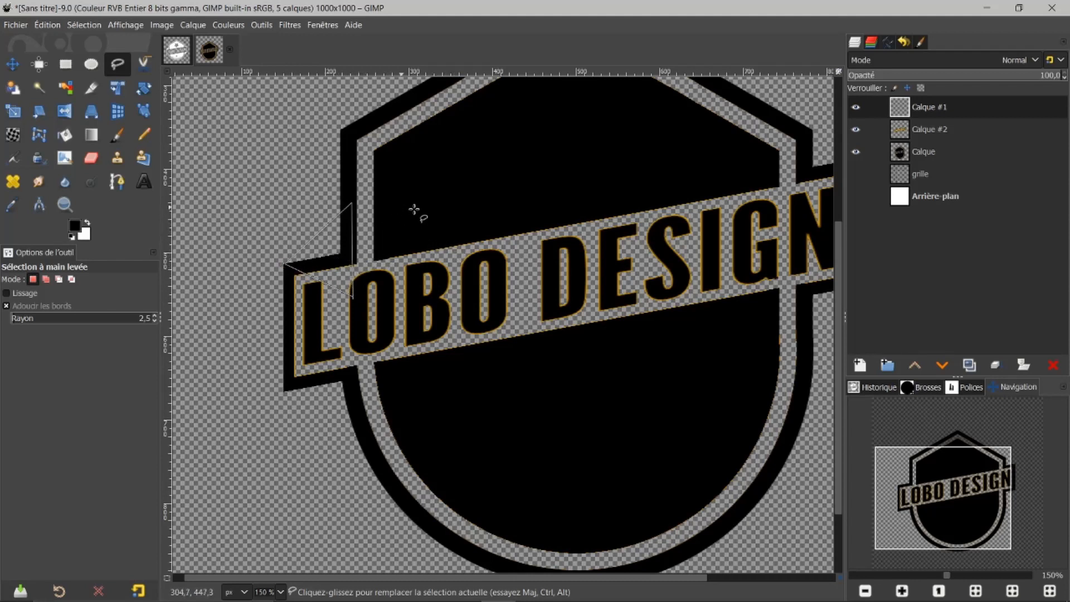
# - Fill the triangular selection above the banner's left end with black on Calque #1 and clear the selection
pyautogui.click(65, 135)
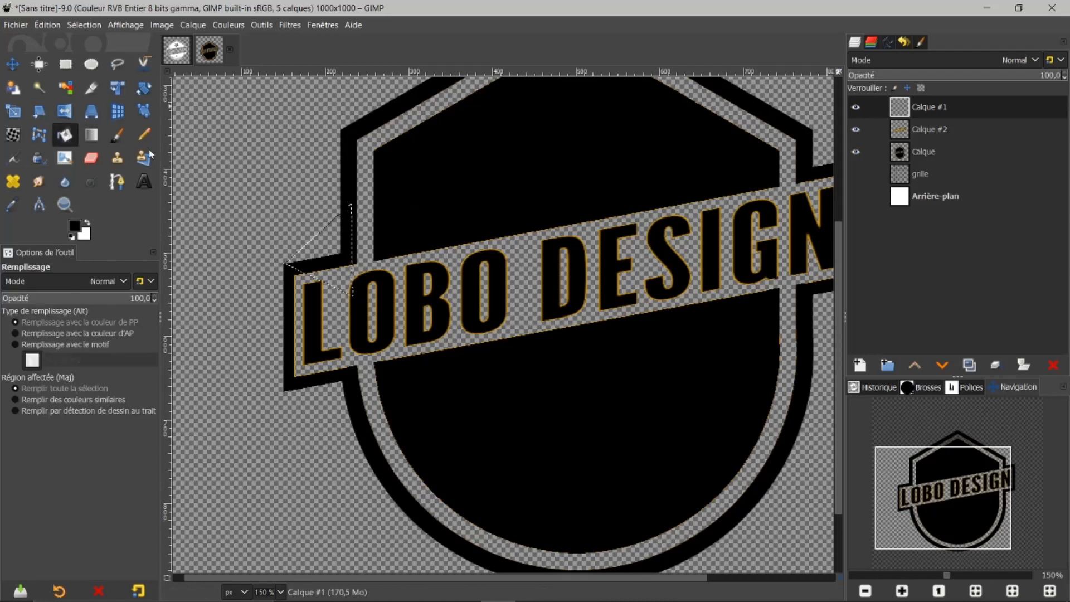
pyautogui.click(320, 256)
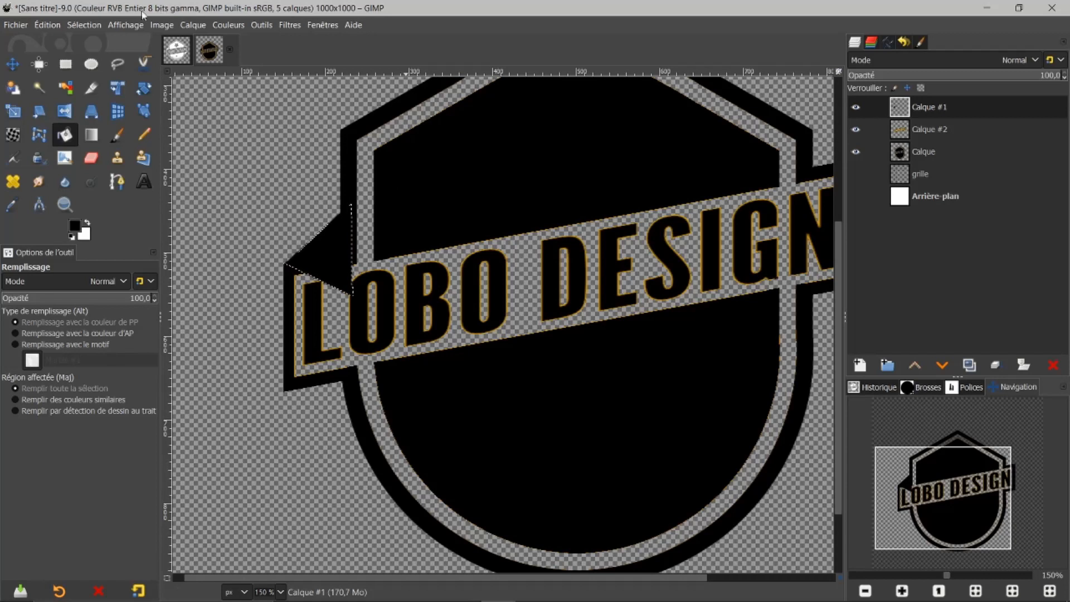
pyautogui.click(83, 25)
pyautogui.click(93, 59)
# - Move Calque #1 below Calque #2 and check its black triangle by hiding and showing the layer
pyautogui.click(941, 365)
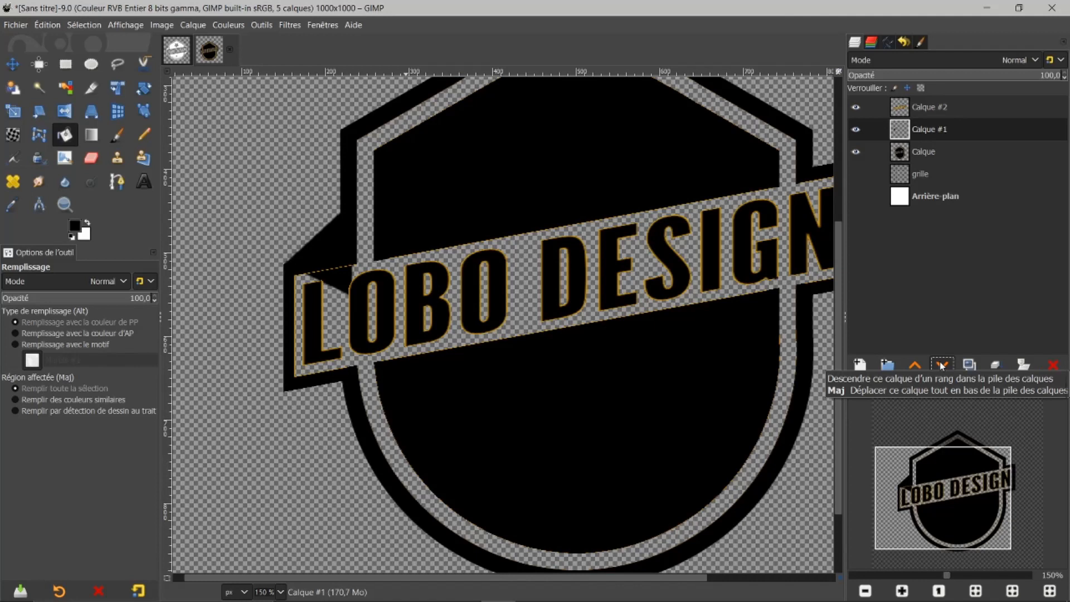
pyautogui.click(857, 130)
pyautogui.click(857, 131)
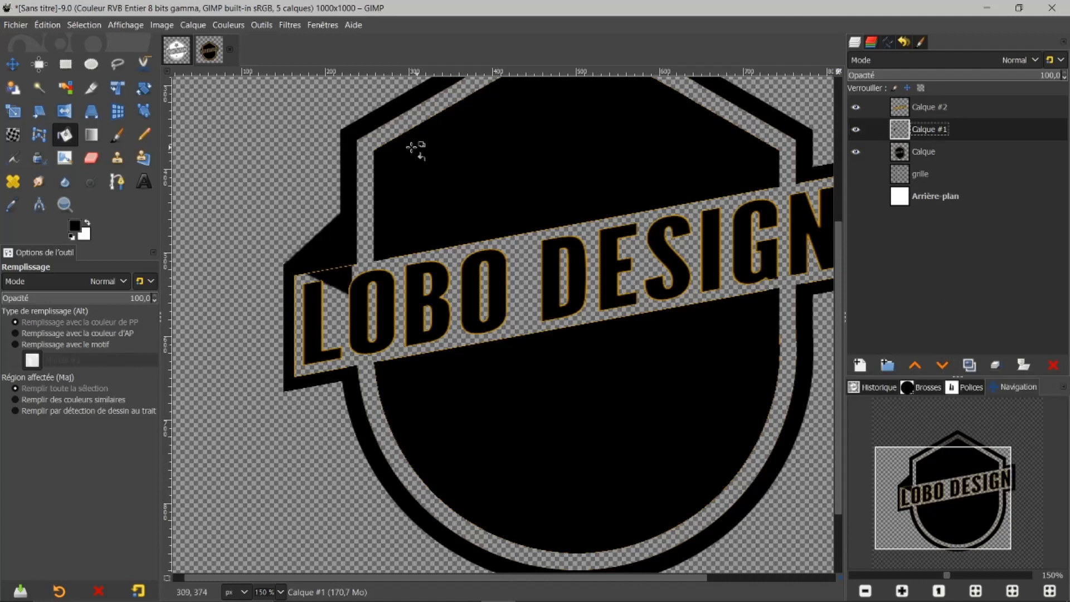
# - Erase the part of the black triangle on Calque #1 that covers the banner interior around the letter L
pyautogui.click(92, 158)
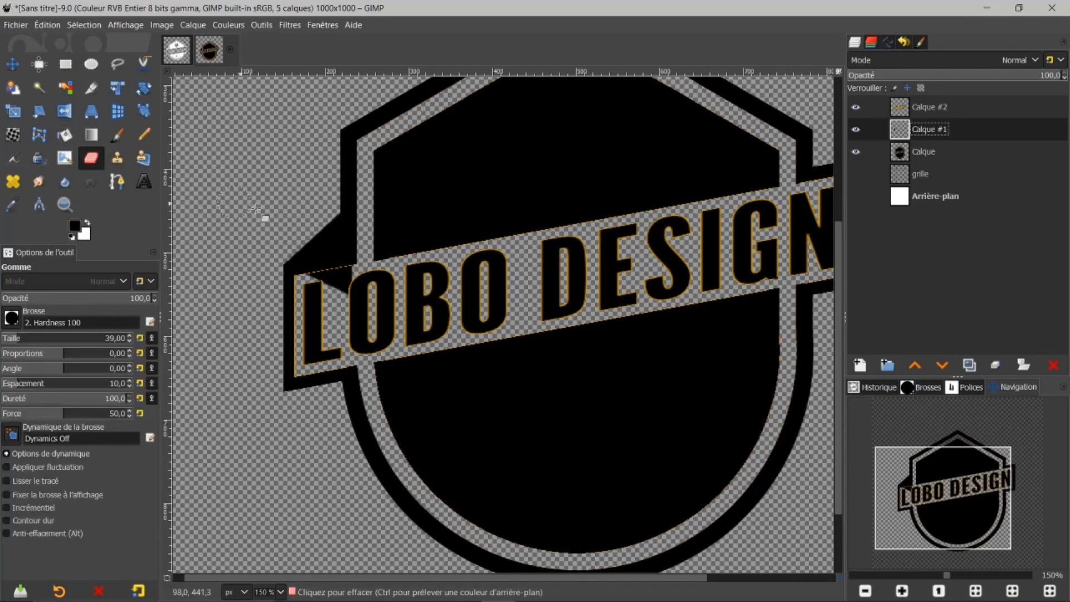
pyautogui.click(337, 284)
pyautogui.moveTo(338, 288)
pyautogui.mouseDown()
pyautogui.moveTo(351, 283)
pyautogui.moveTo(312, 293)
pyautogui.moveTo(368, 283)
pyautogui.mouseUp()
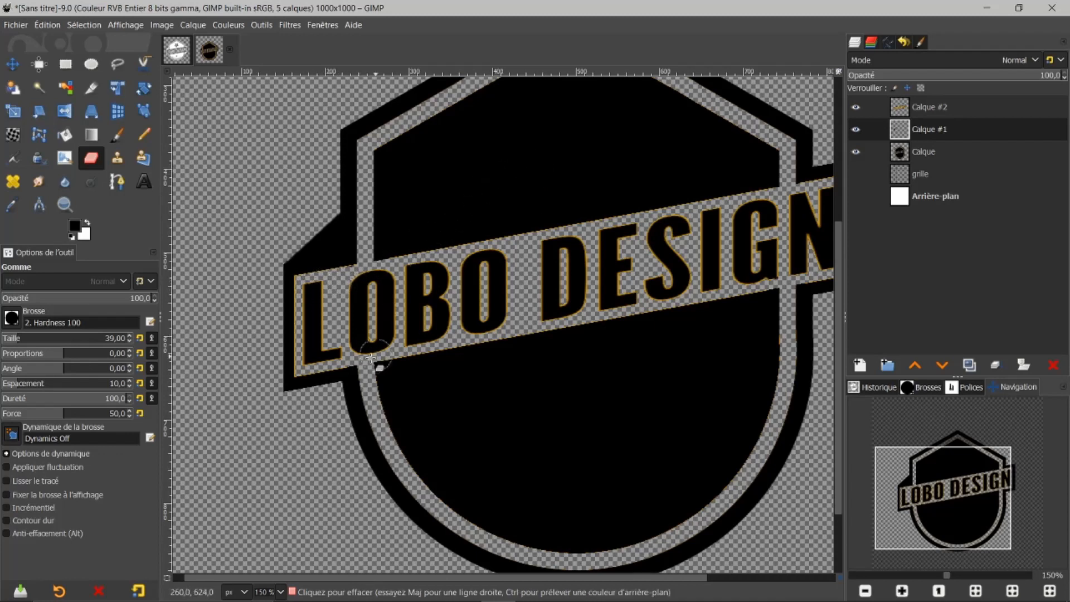
# - Make a freehand triangular selection joining the banner's lower-right corner to the shield's right edge and fill it with black on Calque #1
pyautogui.moveTo(381, 577); pyautogui.dragTo(524, 570)
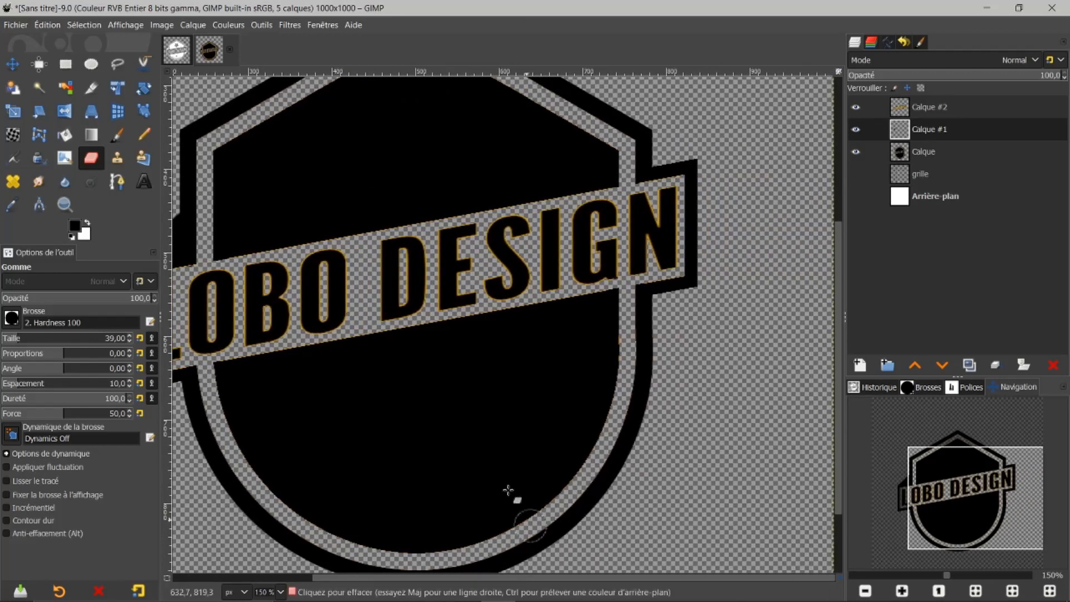
pyautogui.click(88, 23)
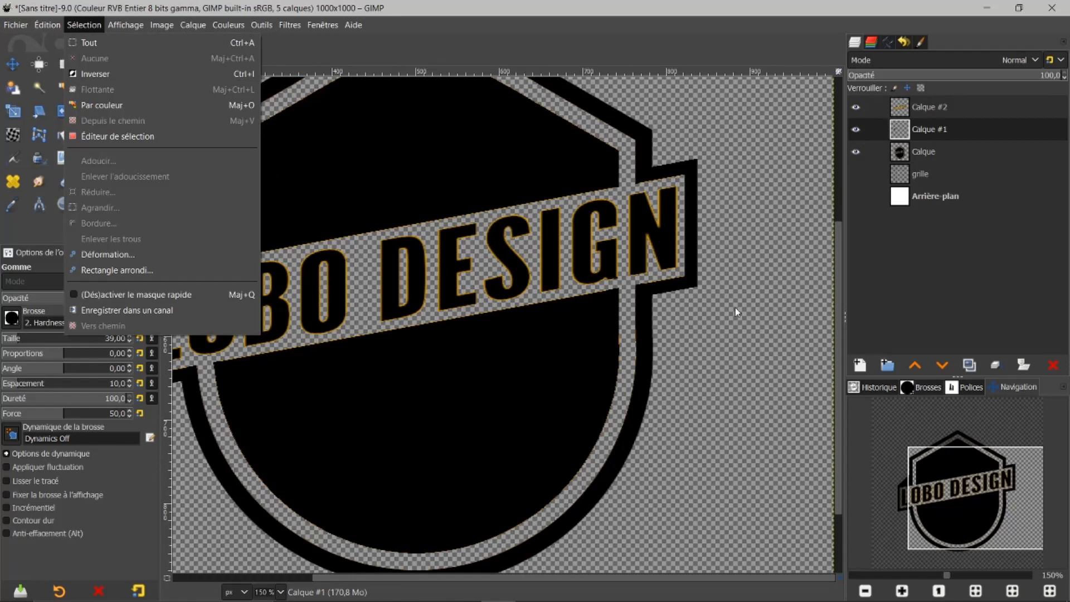
pyautogui.click(375, 55)
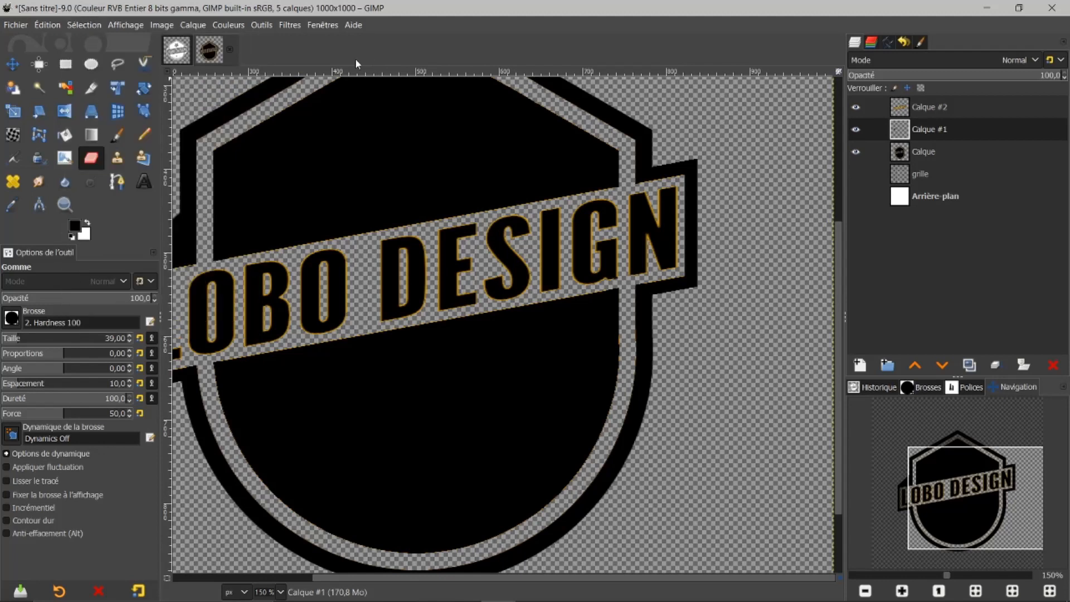
pyautogui.click(117, 64)
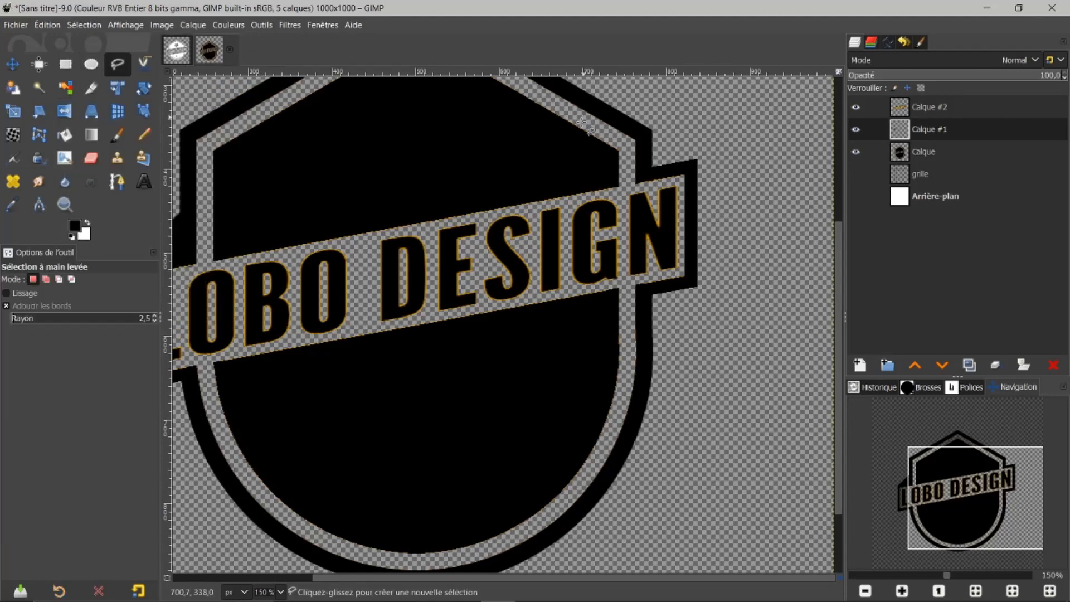
pyautogui.click(694, 285)
pyautogui.click(645, 350)
pyautogui.click(642, 251)
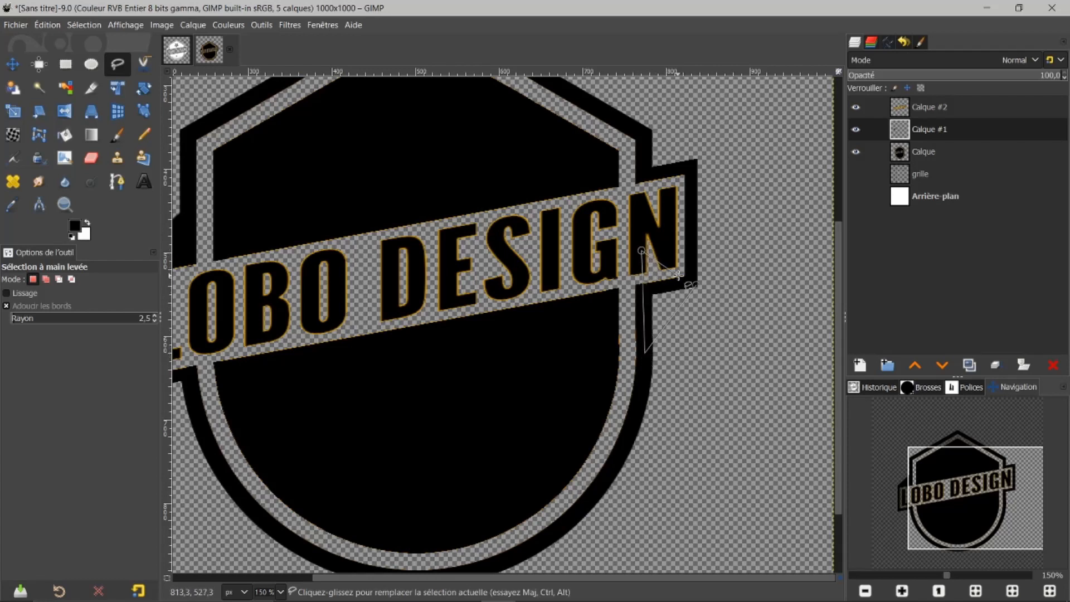
pyautogui.click(697, 285)
pyautogui.press('Return')
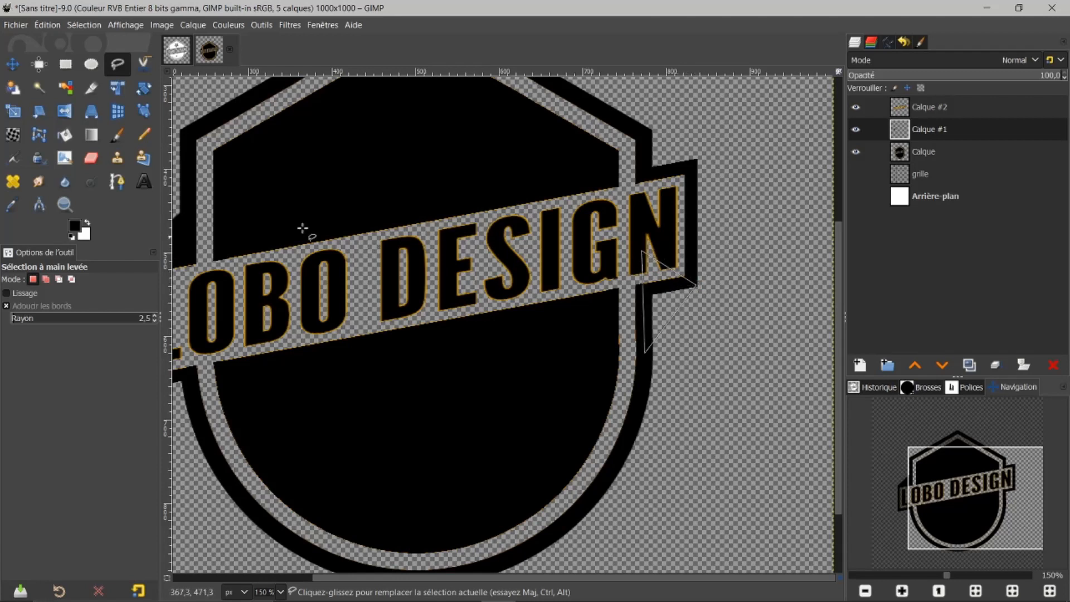
pyautogui.click(66, 135)
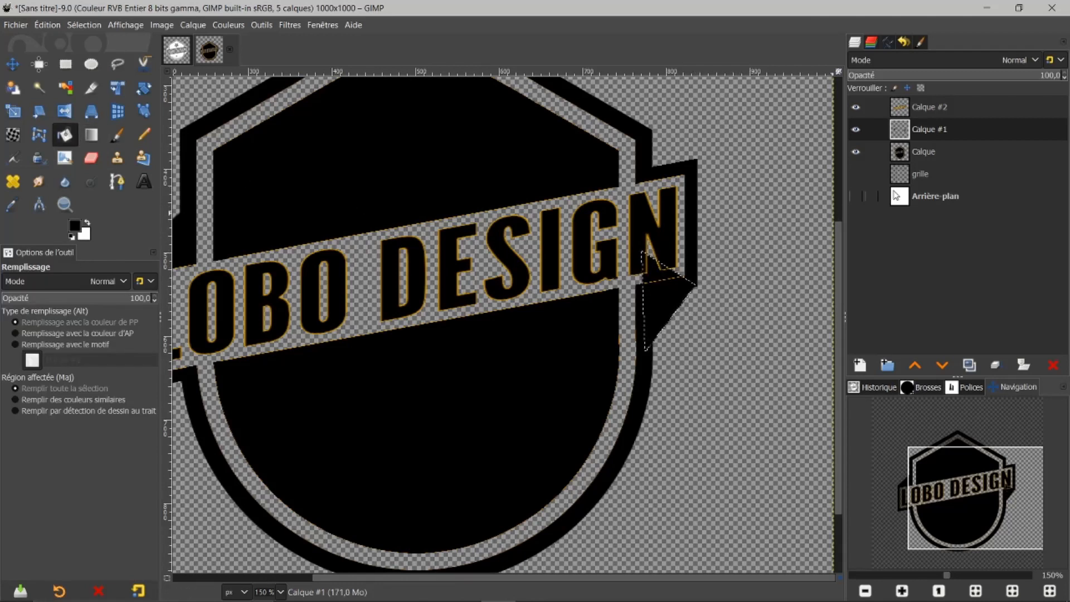
# - Move Calque #1 below the Calque layer and clear the selection
pyautogui.click(942, 363)
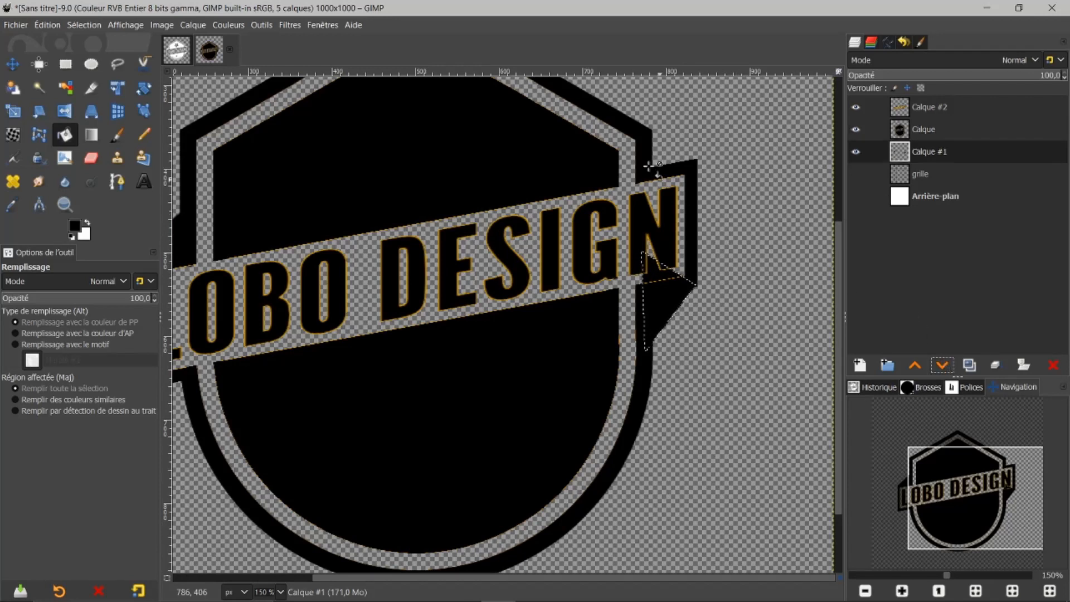
pyautogui.click(78, 23)
pyautogui.click(106, 62)
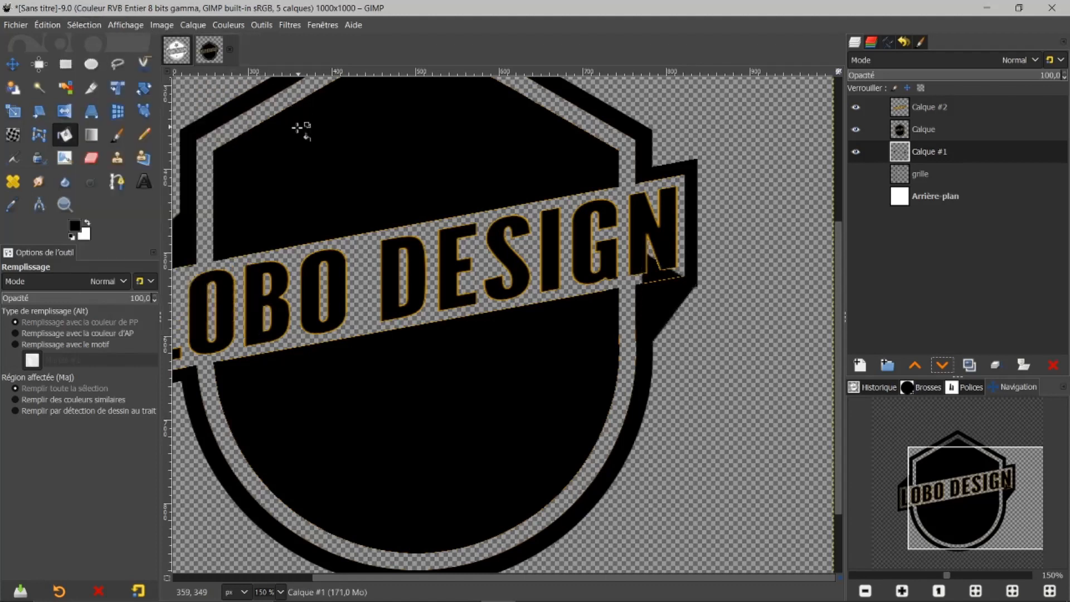
# - Erase the part of the right black triangle on Calque #1 that covers the banner interior around the letter N
pyautogui.hotkey('shift', 'e')
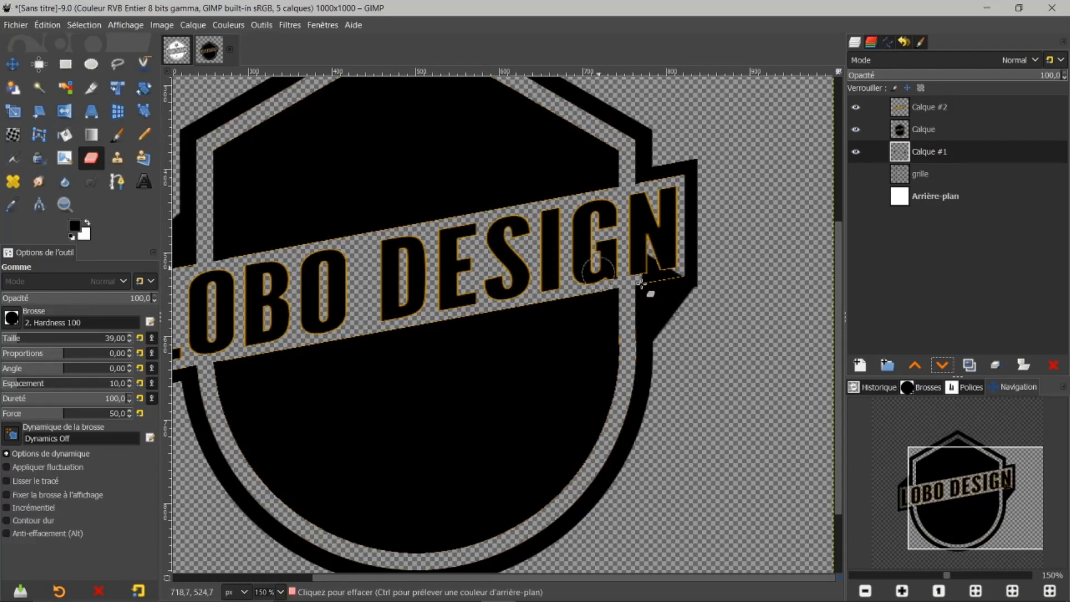
pyautogui.moveTo(640, 261)
pyautogui.mouseDown()
pyautogui.moveTo(672, 262)
pyautogui.moveTo(651, 266)
pyautogui.mouseUp()
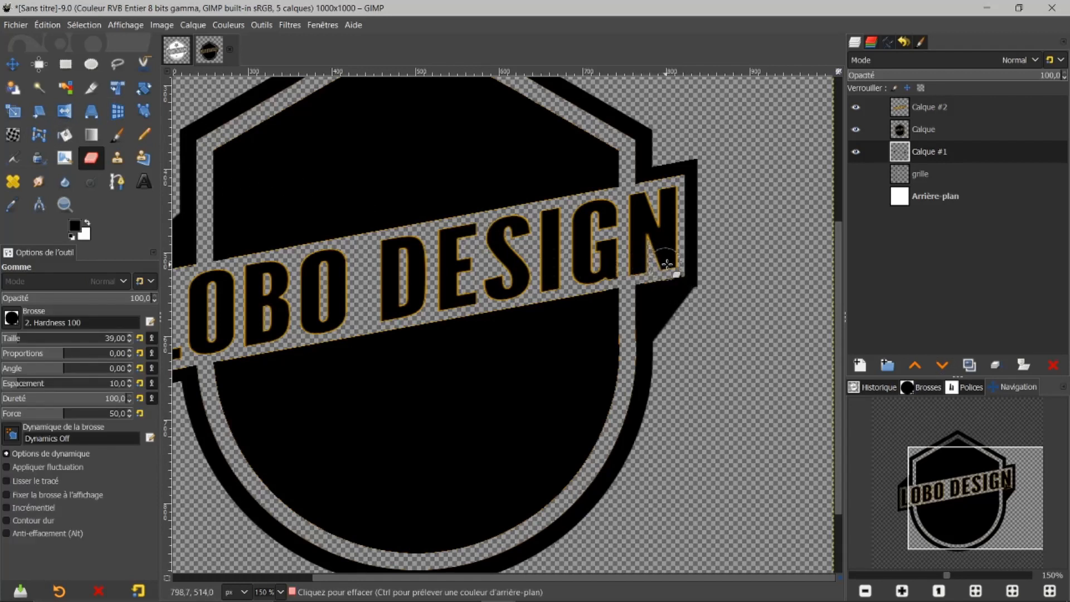
pyautogui.scroll(-1, 505, 286)
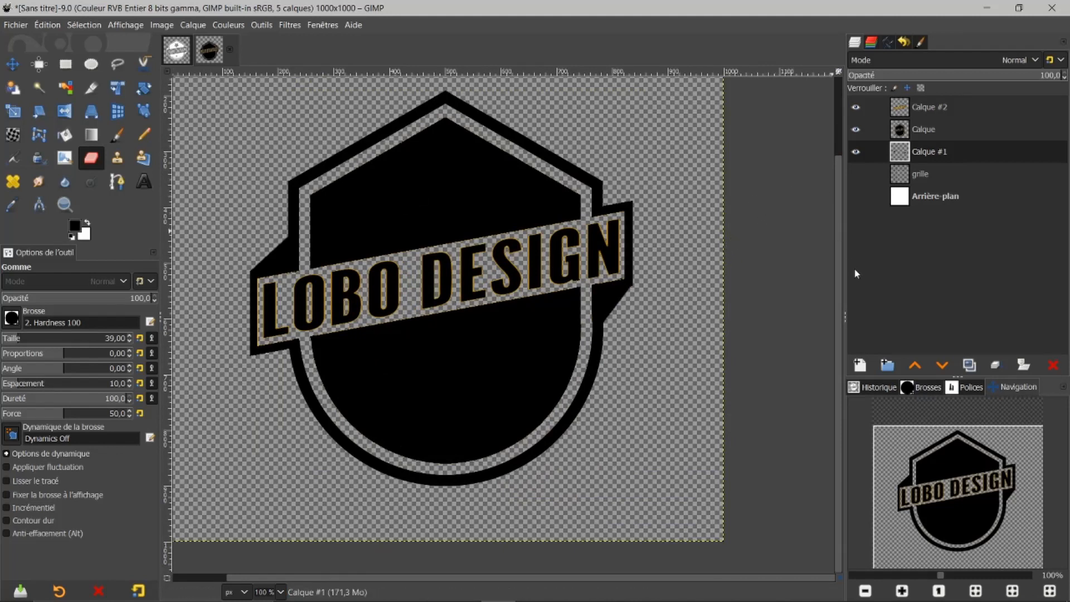
# - Add the black wolf clipart PNG as the topmost layer and select its silhouette from the layer's alpha
pyautogui.click(877, 389)
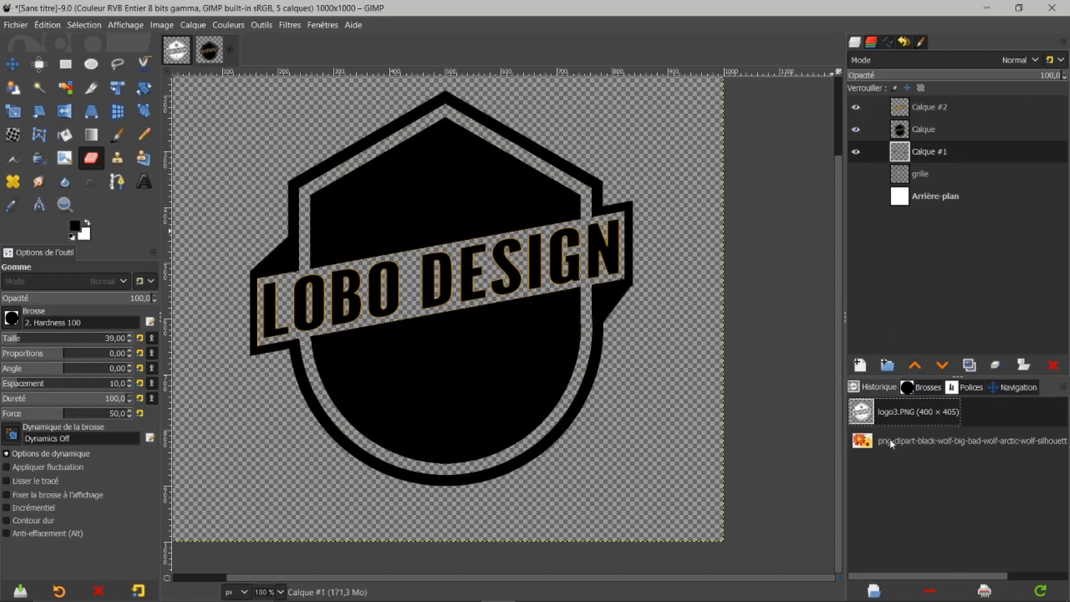
pyautogui.moveTo(890, 440); pyautogui.dragTo(947, 108)
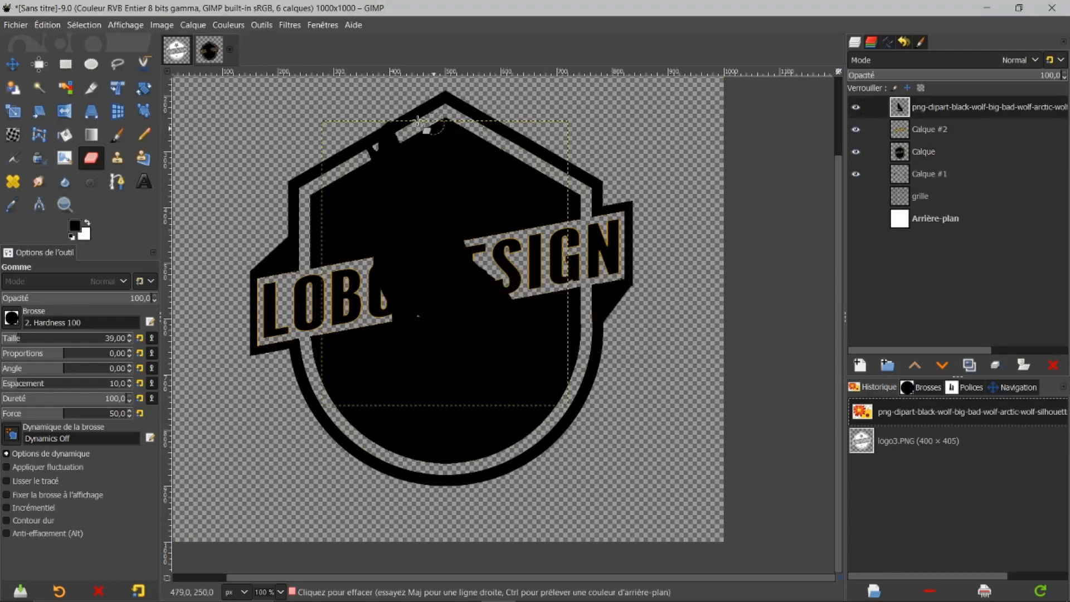
pyautogui.rightClick(899, 107)
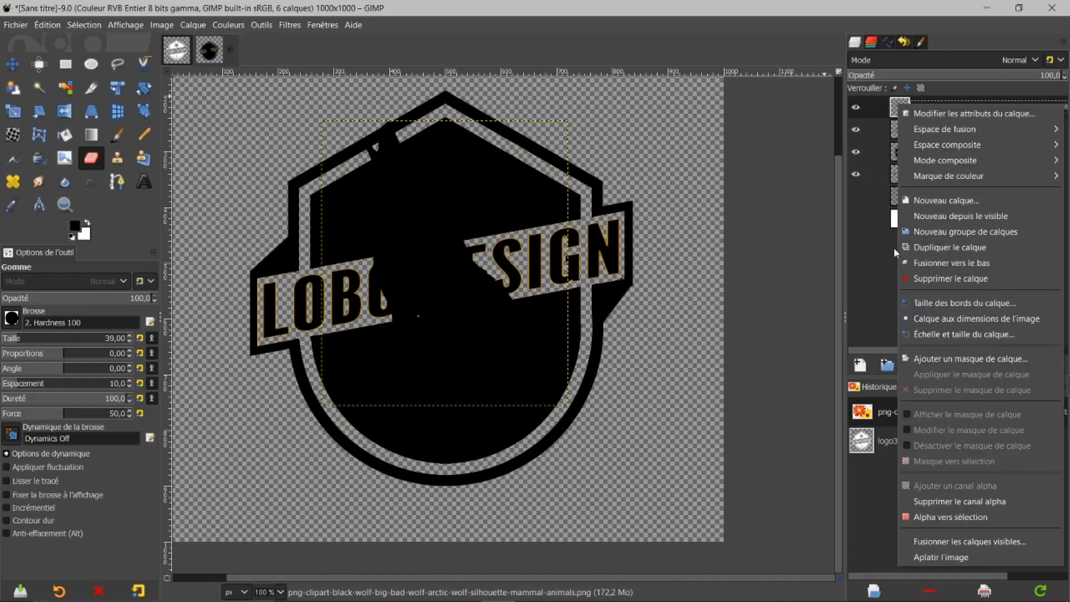
pyautogui.click(938, 516)
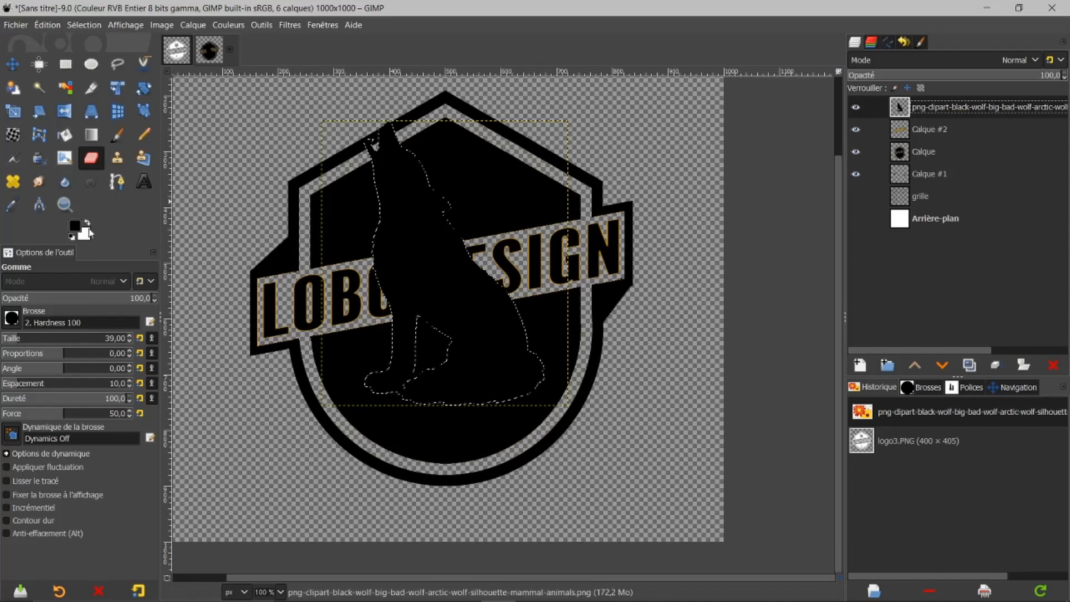
# - Swap the foreground color to white, fill the selected wolf silhouette with it and clear the selection
pyautogui.click(65, 134)
pyautogui.click(421, 209)
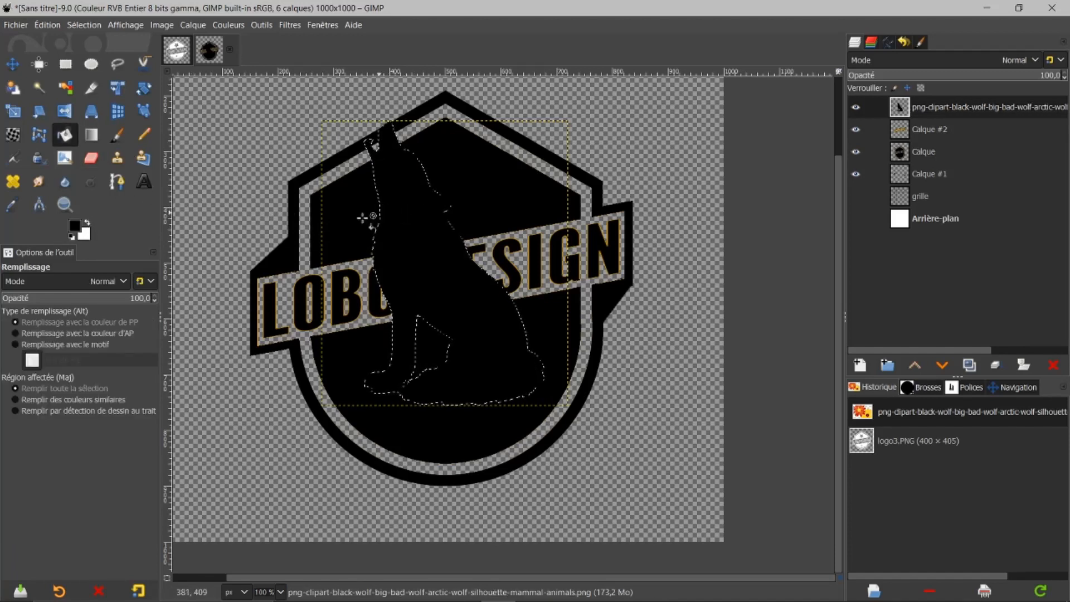
pyautogui.click(87, 222)
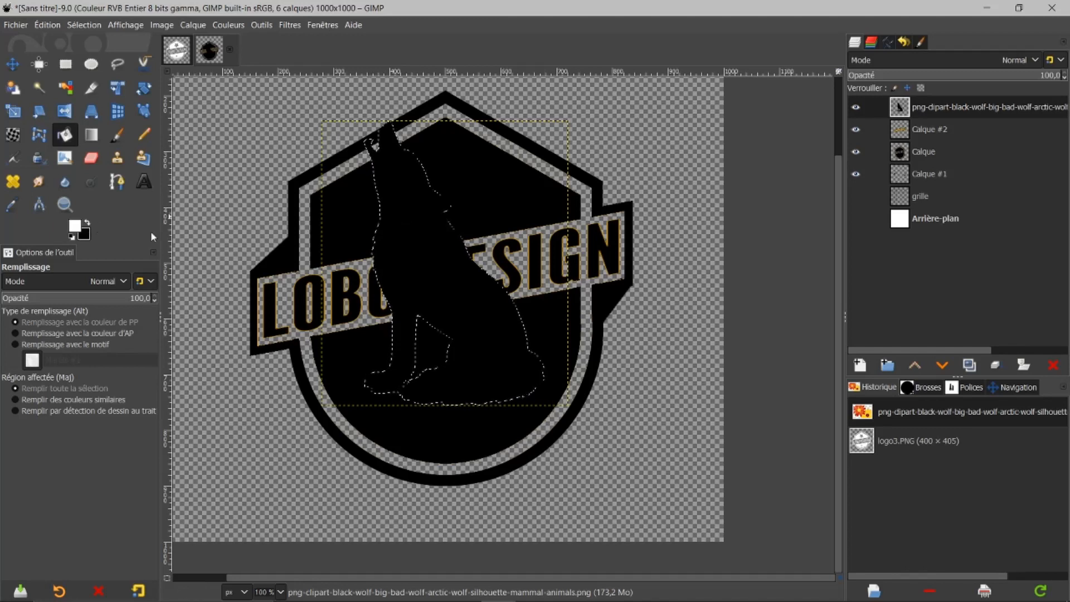
pyautogui.click(384, 235)
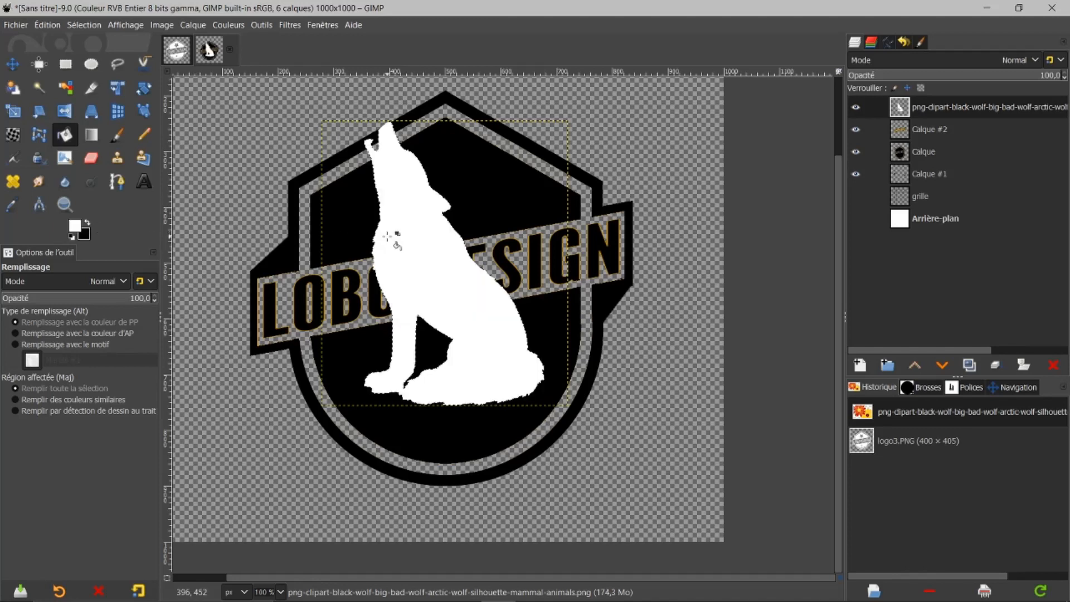
pyautogui.click(70, 24)
pyautogui.click(97, 59)
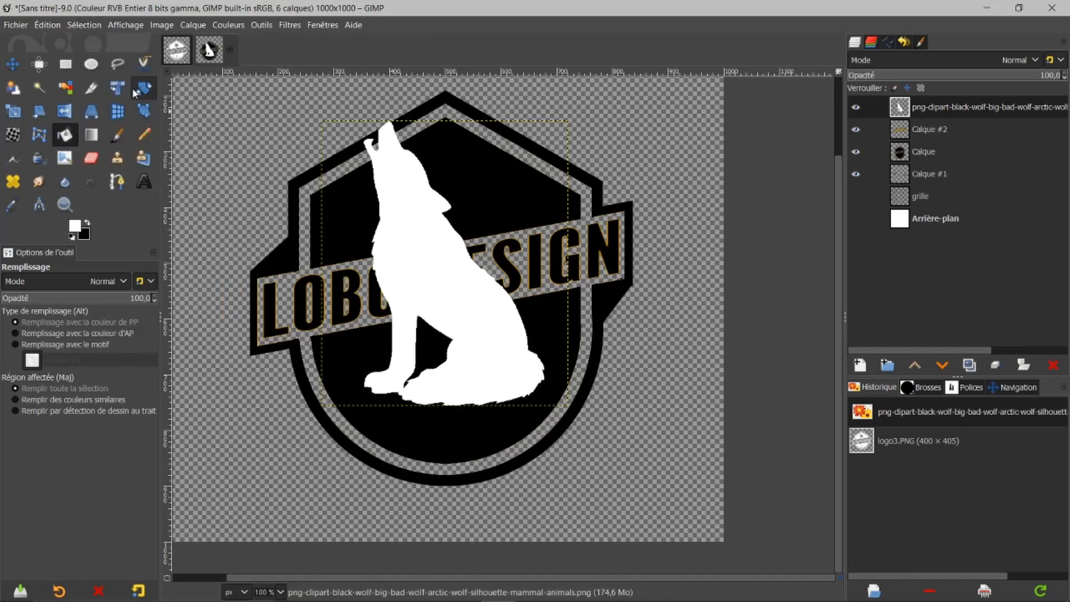
# - Scale the white wolf proportionally to 138 × 159 px and centre it in the shield's black area above the banner
pyautogui.click(12, 111)
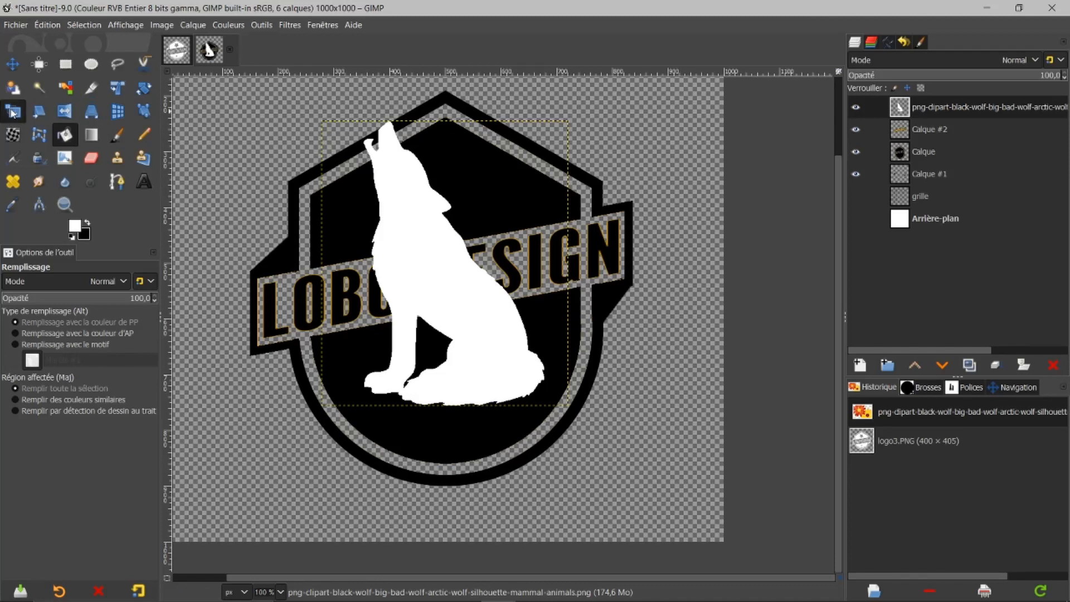
pyautogui.click(456, 267)
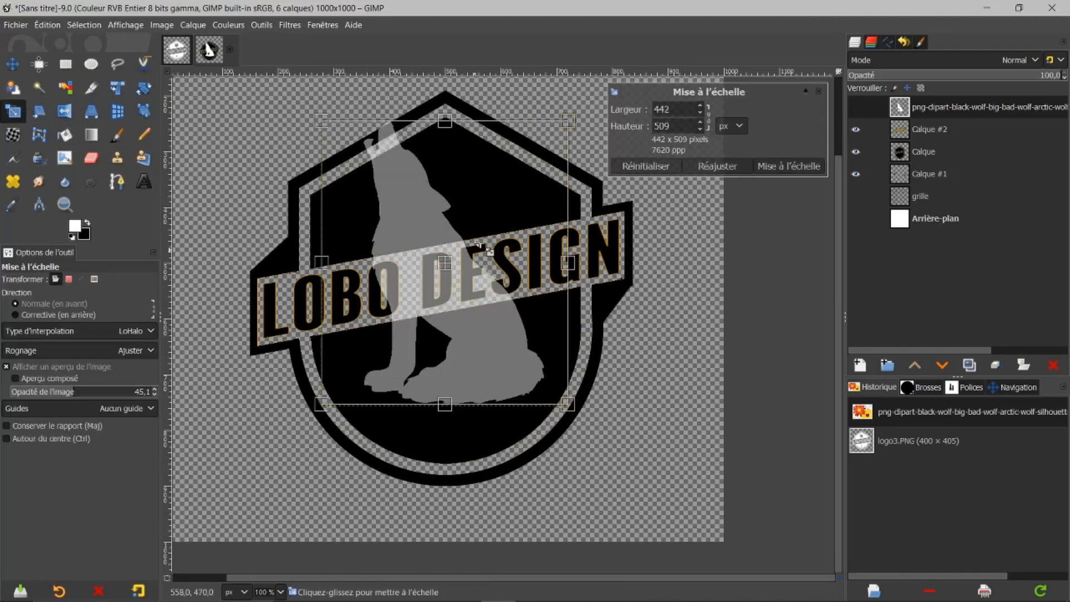
pyautogui.click(709, 119)
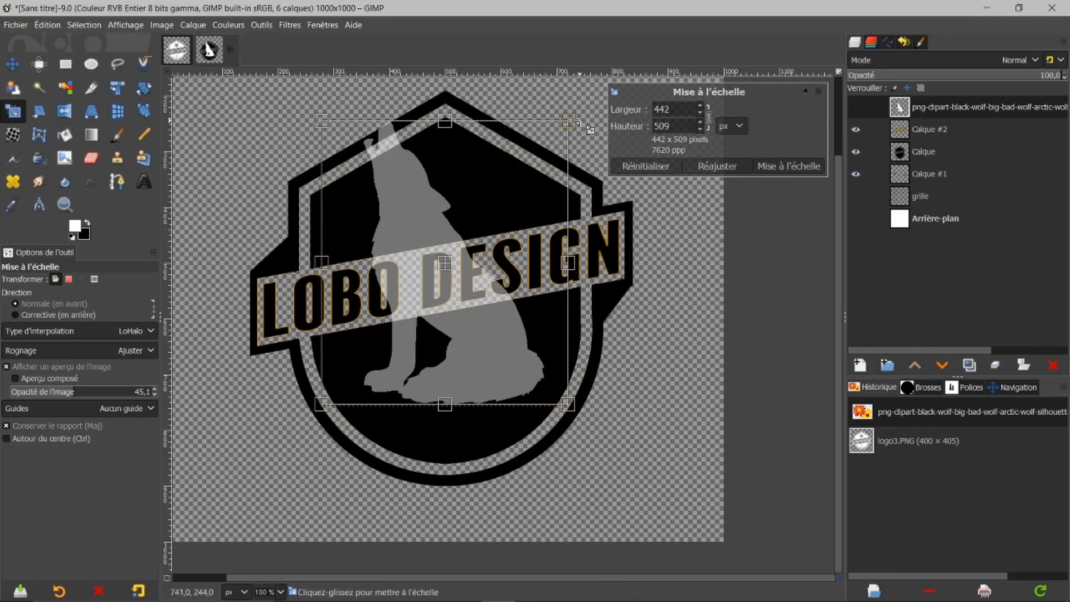
pyautogui.moveTo(582, 128); pyautogui.dragTo(345, 310)
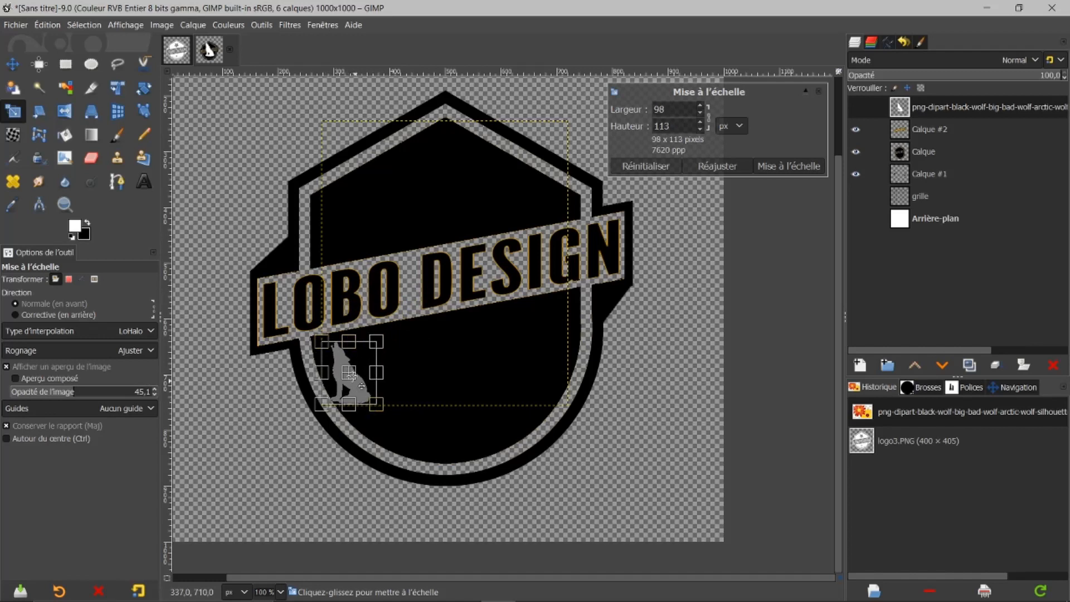
pyautogui.moveTo(360, 381); pyautogui.dragTo(497, 227)
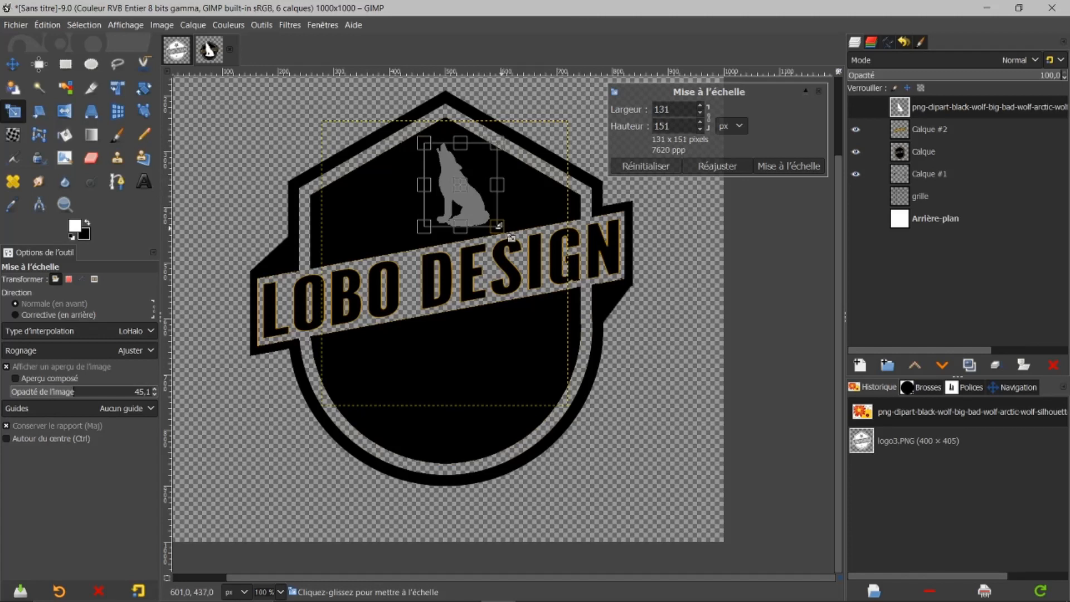
pyautogui.moveTo(421, 226); pyautogui.dragTo(417, 231)
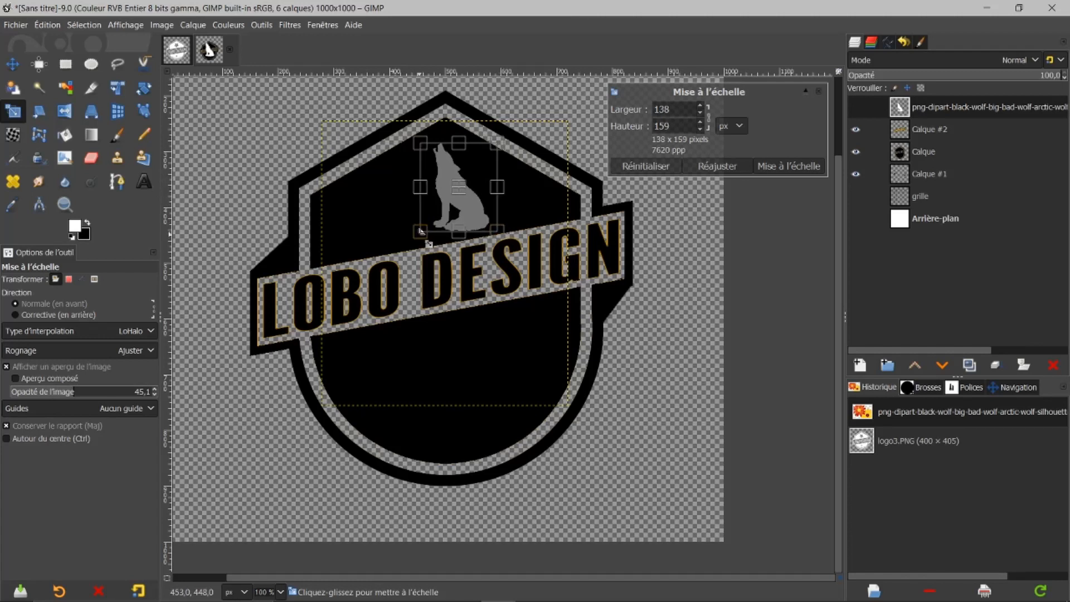
pyautogui.moveTo(461, 202)
pyautogui.mouseDown()
pyautogui.moveTo(455, 190)
pyautogui.moveTo(463, 198)
pyautogui.mouseUp()
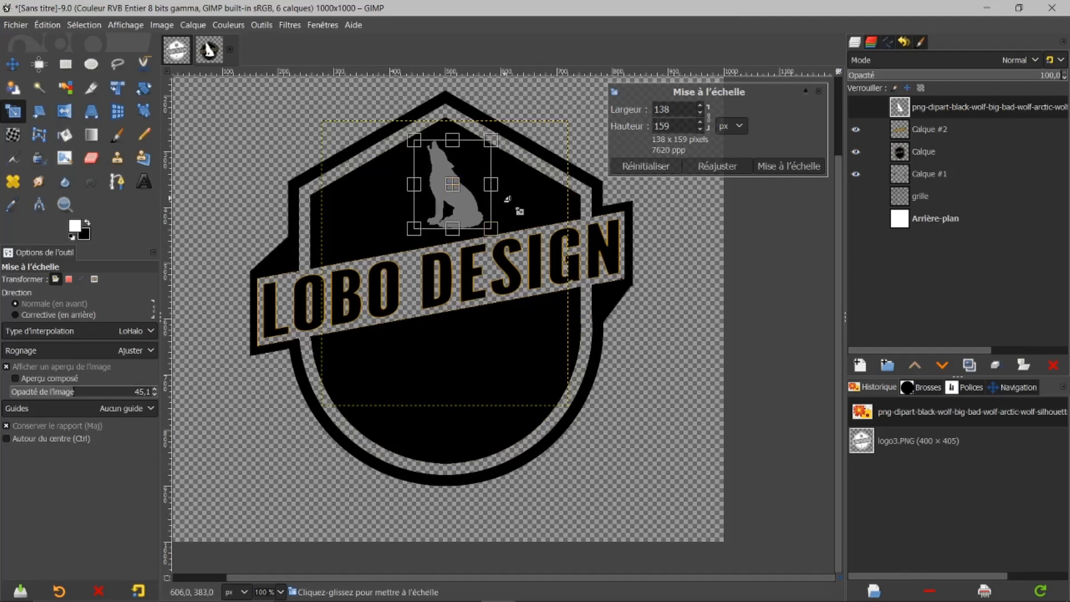
pyautogui.click(806, 168)
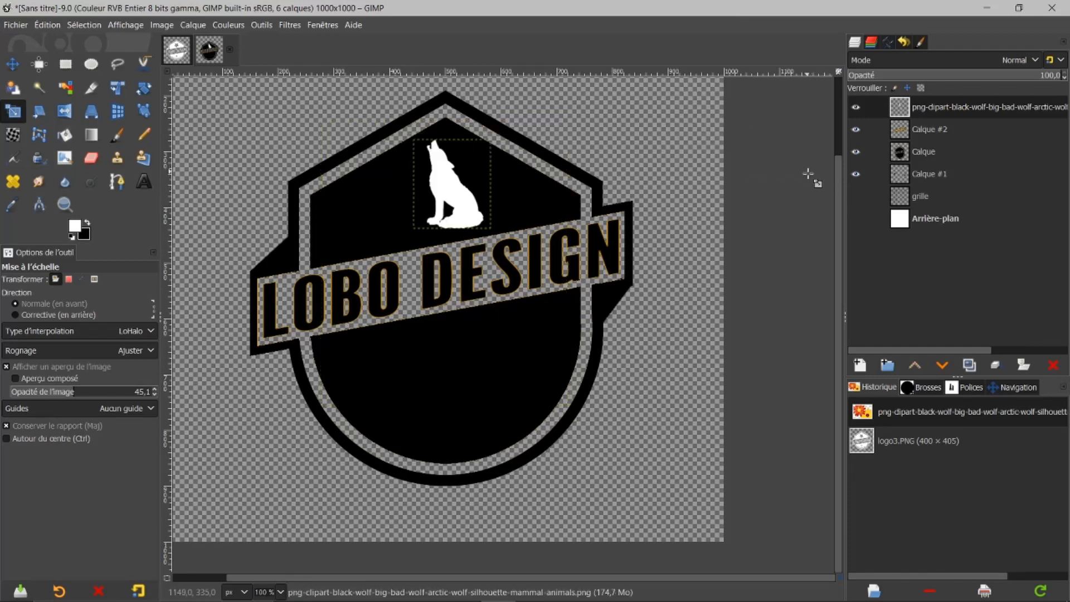
# - Cut the wolf silhouette out of the Calque layer using the wolf layer's alpha, hide the wolf layer and clear the selection
pyautogui.rightClick(902, 109)
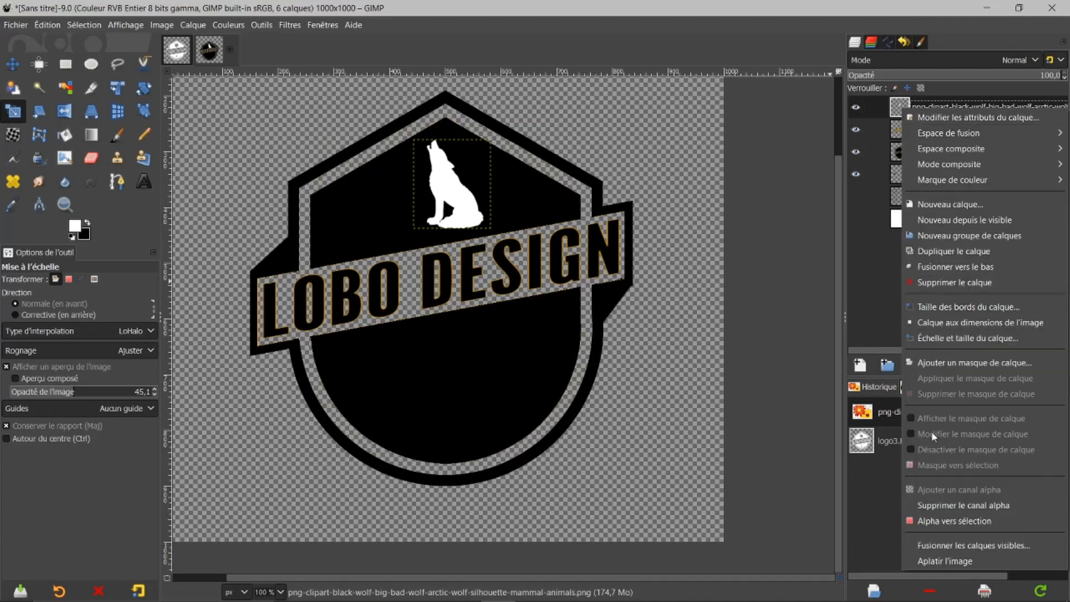
pyautogui.click(930, 521)
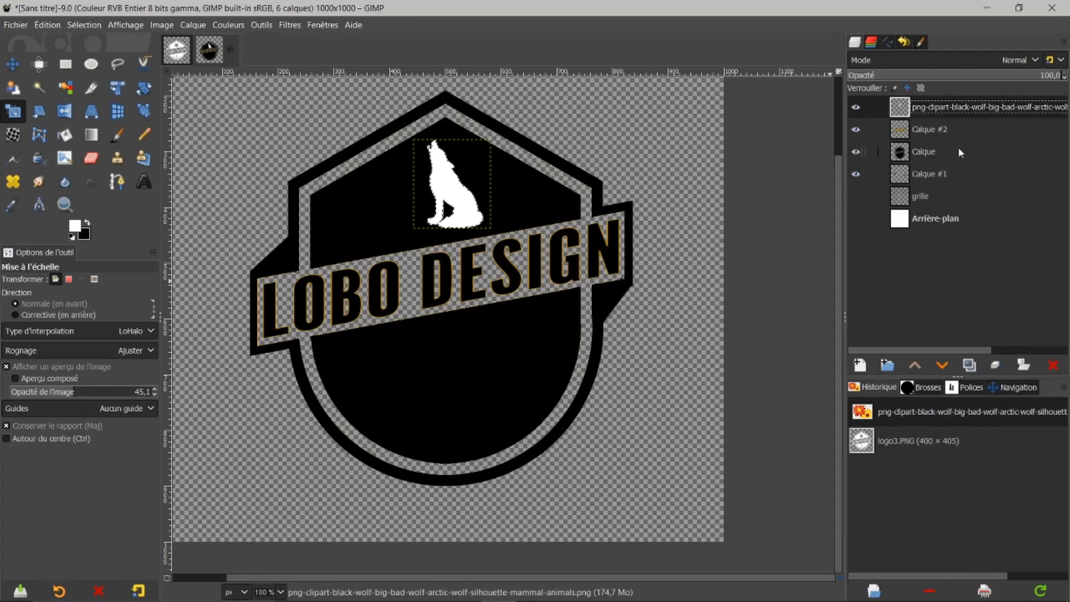
pyautogui.click(900, 157)
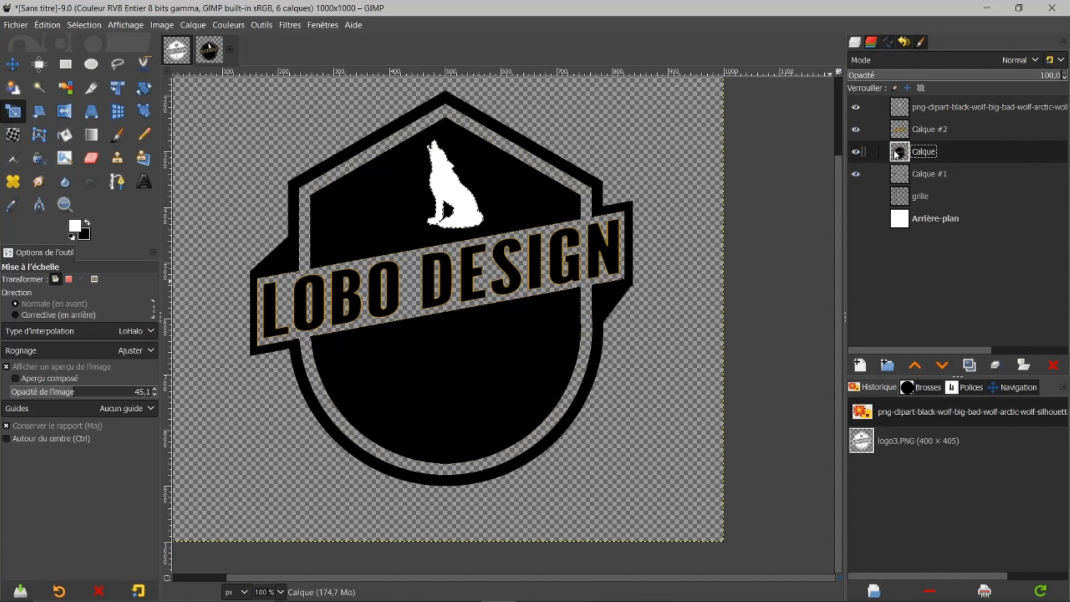
pyautogui.click(855, 151)
pyautogui.click(856, 152)
pyautogui.click(857, 108)
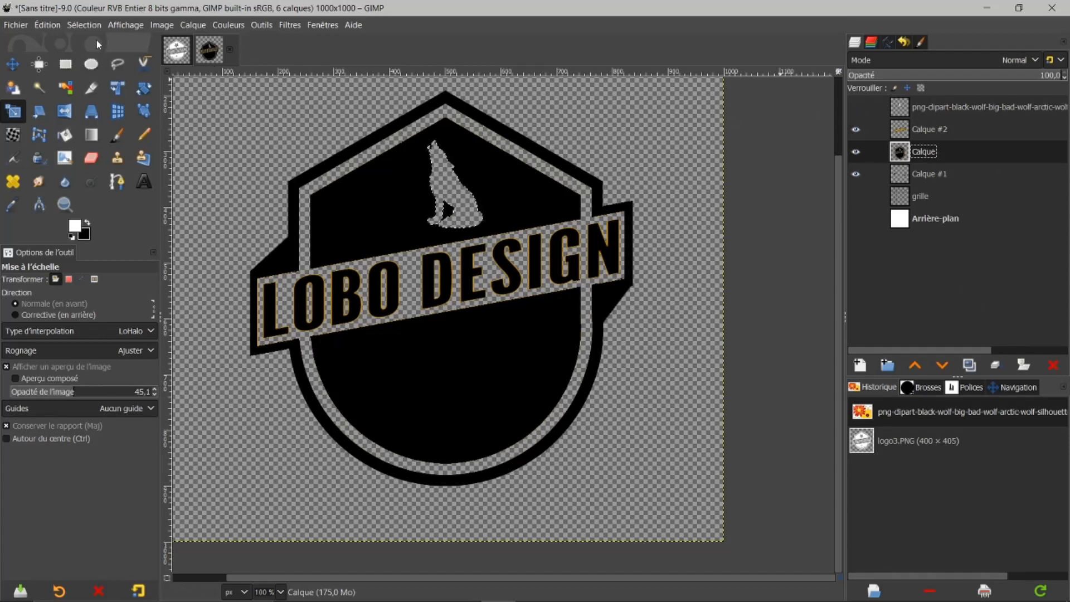
pyautogui.click(89, 25)
pyautogui.click(96, 59)
# - Show the white Arrière-plan layer and delete the imported wolf clipart layer
pyautogui.click(855, 219)
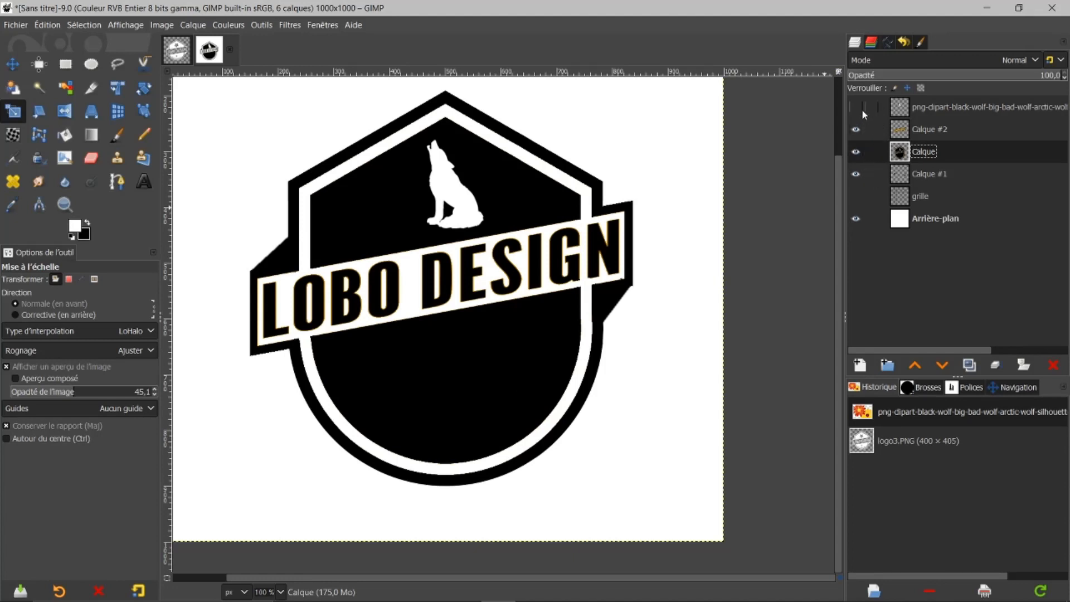
pyautogui.click(900, 107)
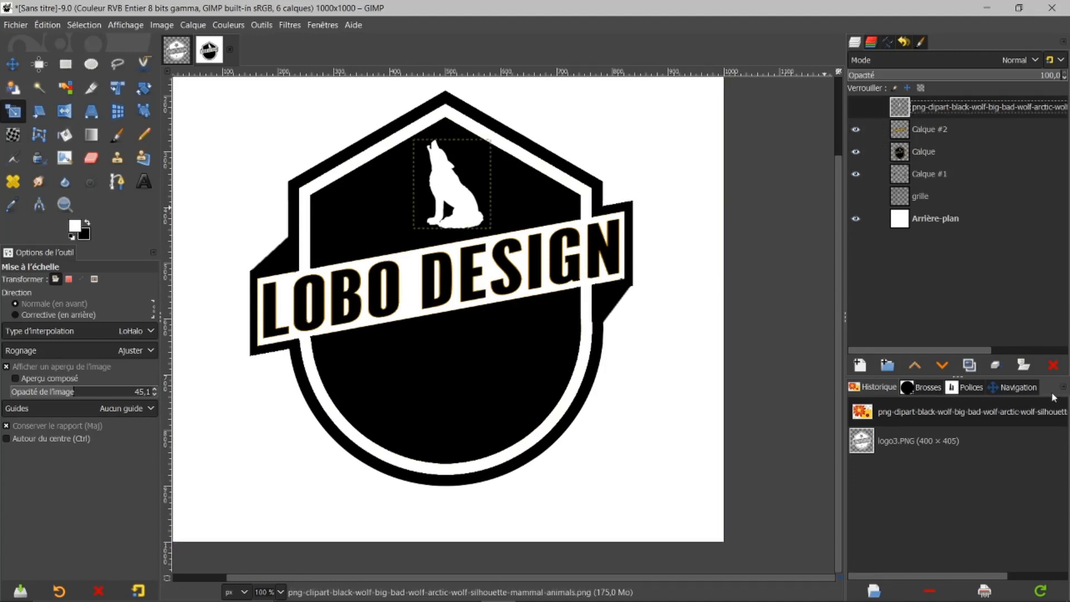
pyautogui.click(1053, 365)
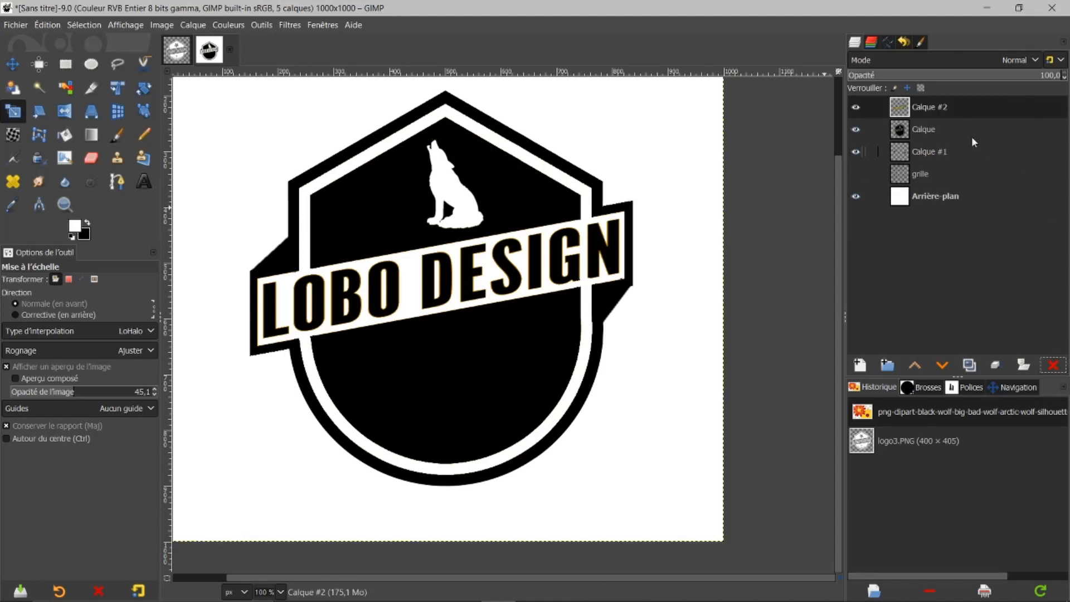
# - Add a new layer on top and draw a two-node path bowed downward across the shield's lower black area
pyautogui.click(860, 365)
pyautogui.click(976, 524)
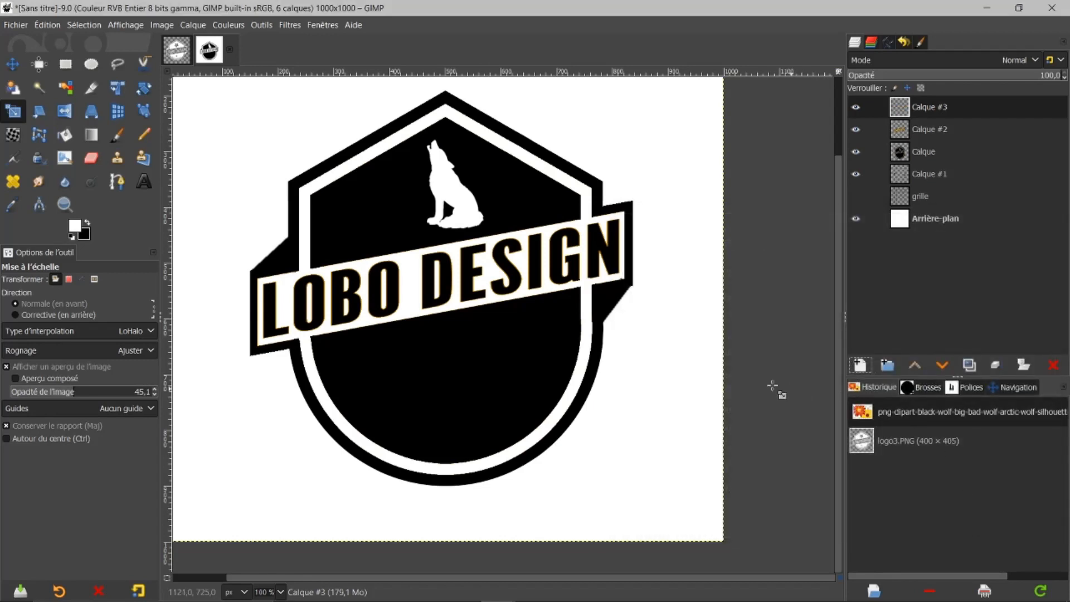
pyautogui.click(117, 183)
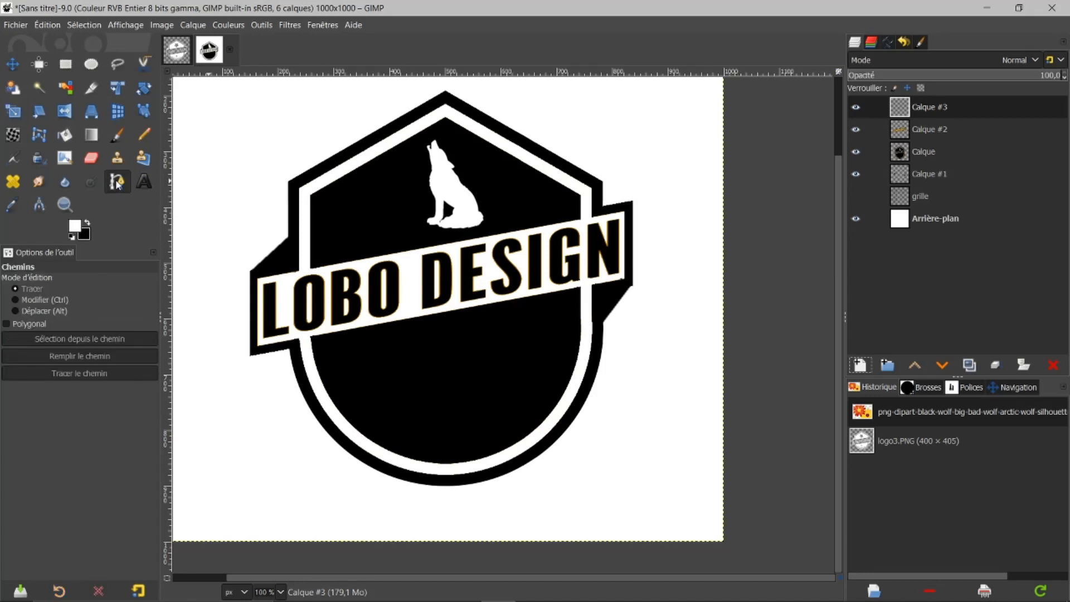
pyautogui.click(330, 371)
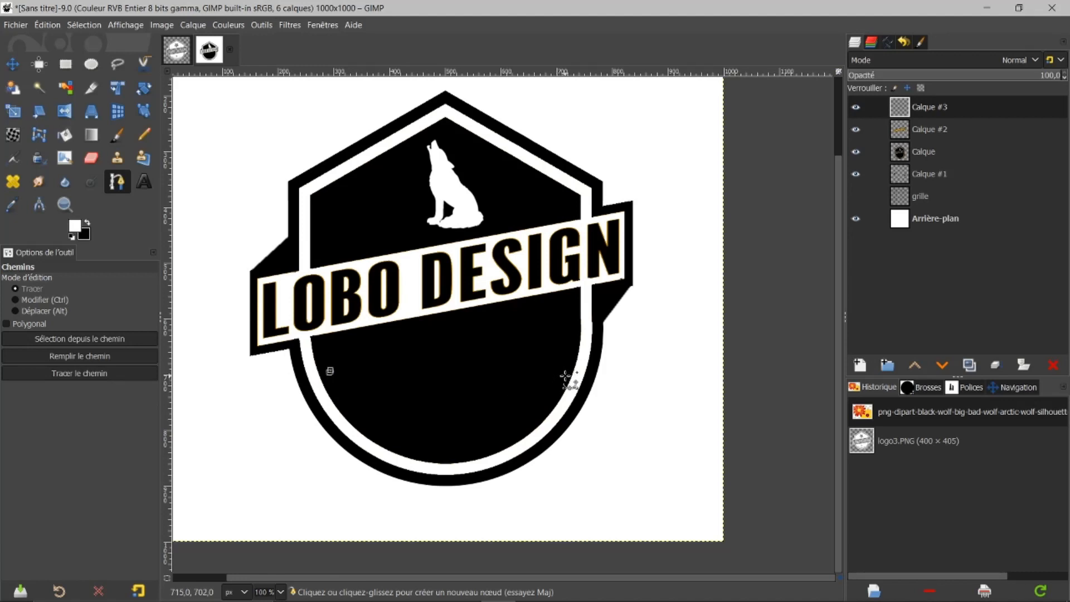
pyautogui.click(565, 376)
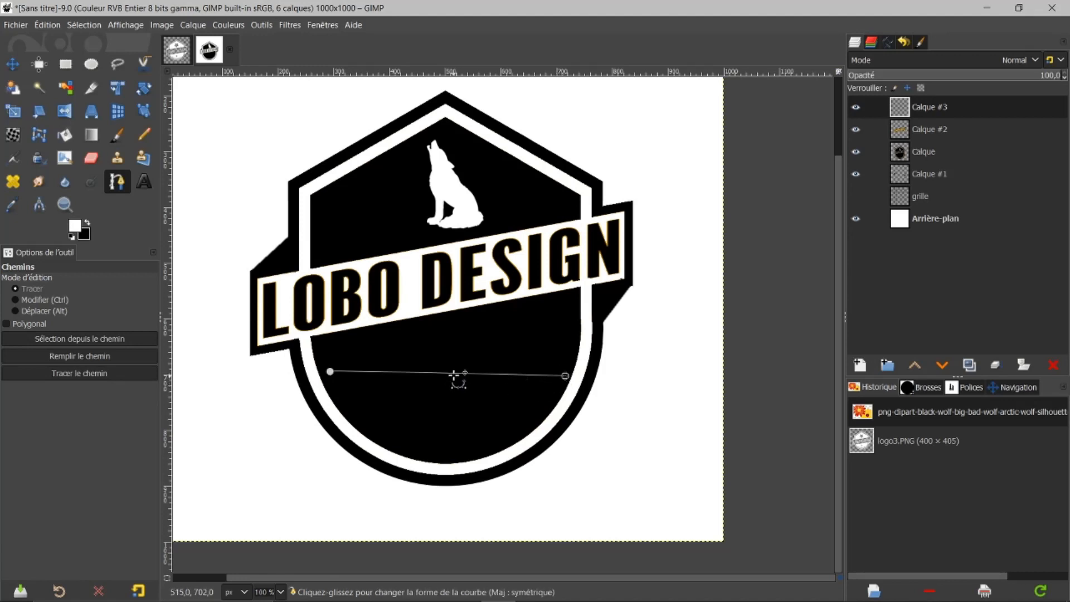
pyautogui.moveTo(448, 374); pyautogui.dragTo(449, 447)
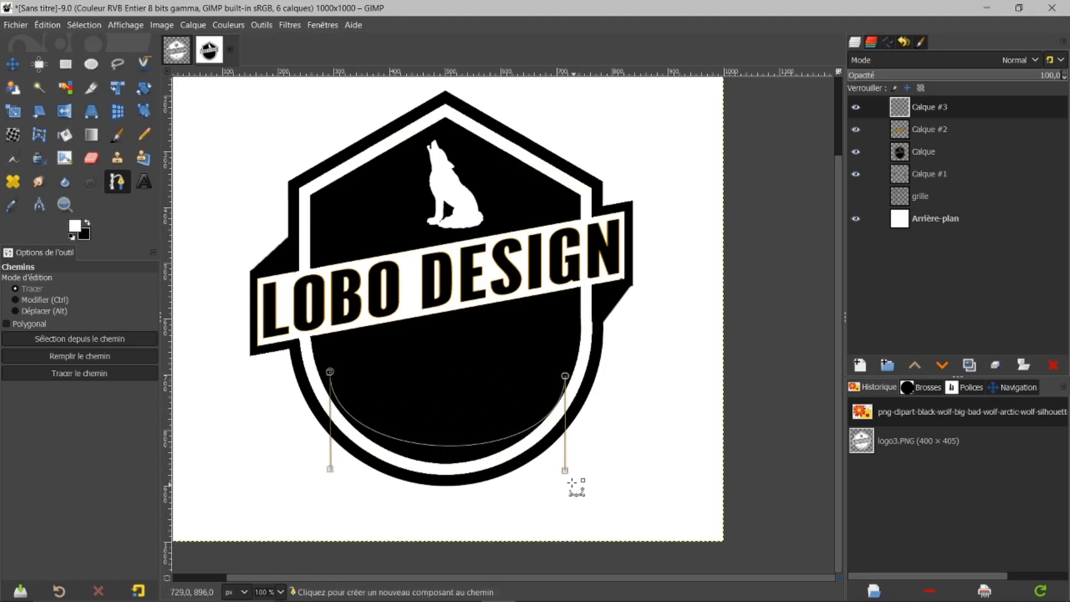
# - Adjust the curve's handles and raise the path slightly so it follows the shield's rounded bottom edge
pyautogui.moveTo(564, 470); pyautogui.dragTo(528, 484)
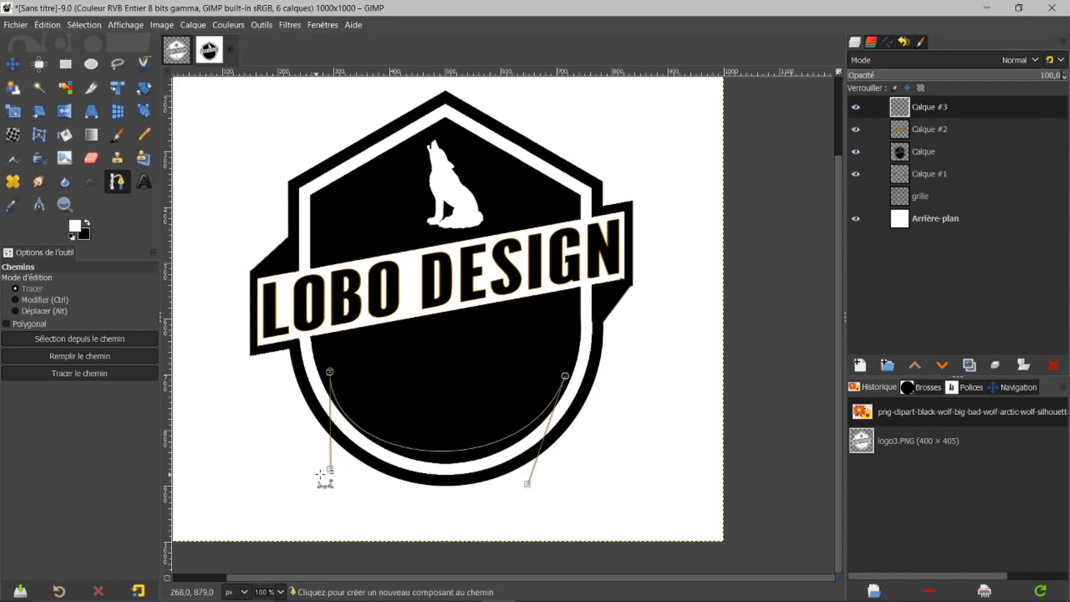
pyautogui.moveTo(330, 469)
pyautogui.mouseDown()
pyautogui.moveTo(349, 473)
pyautogui.moveTo(342, 467)
pyautogui.mouseUp()
pyautogui.moveTo(528, 483); pyautogui.dragTo(521, 492)
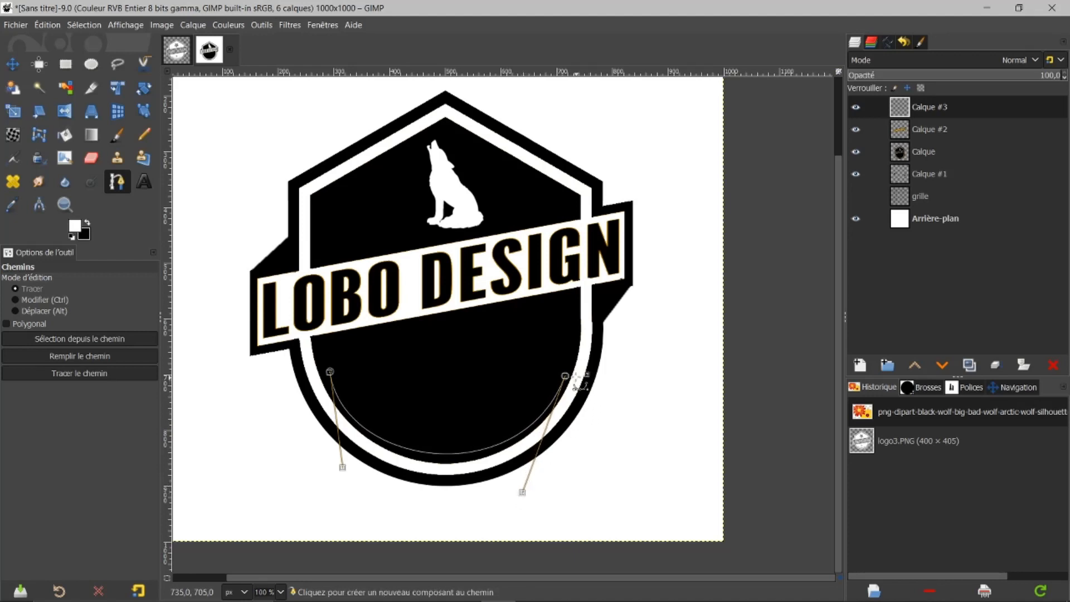
pyautogui.moveTo(566, 375); pyautogui.dragTo(566, 368)
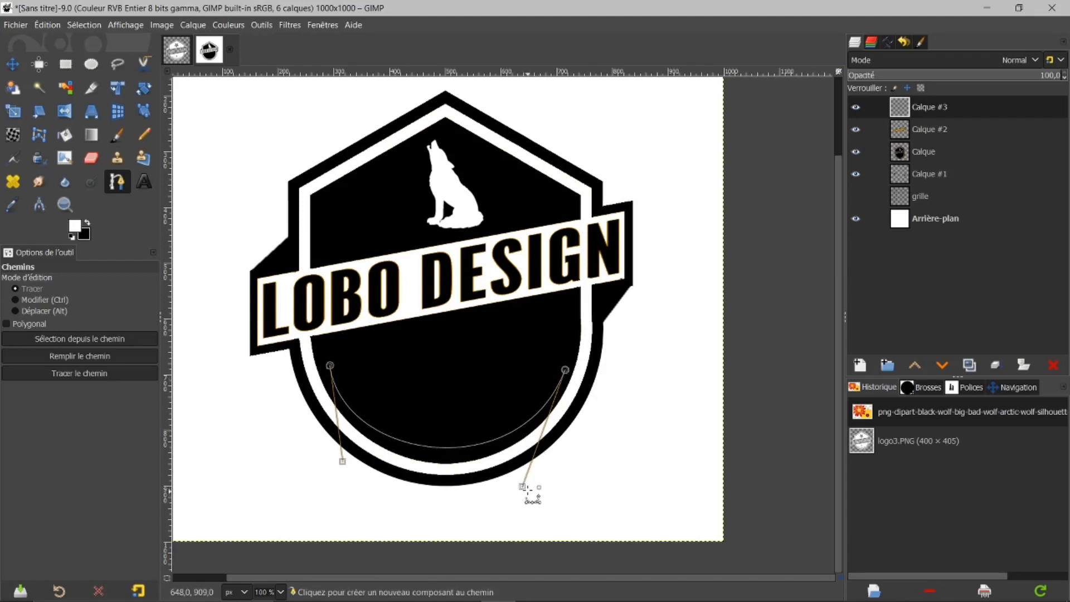
pyautogui.moveTo(521, 486); pyautogui.dragTo(517, 498)
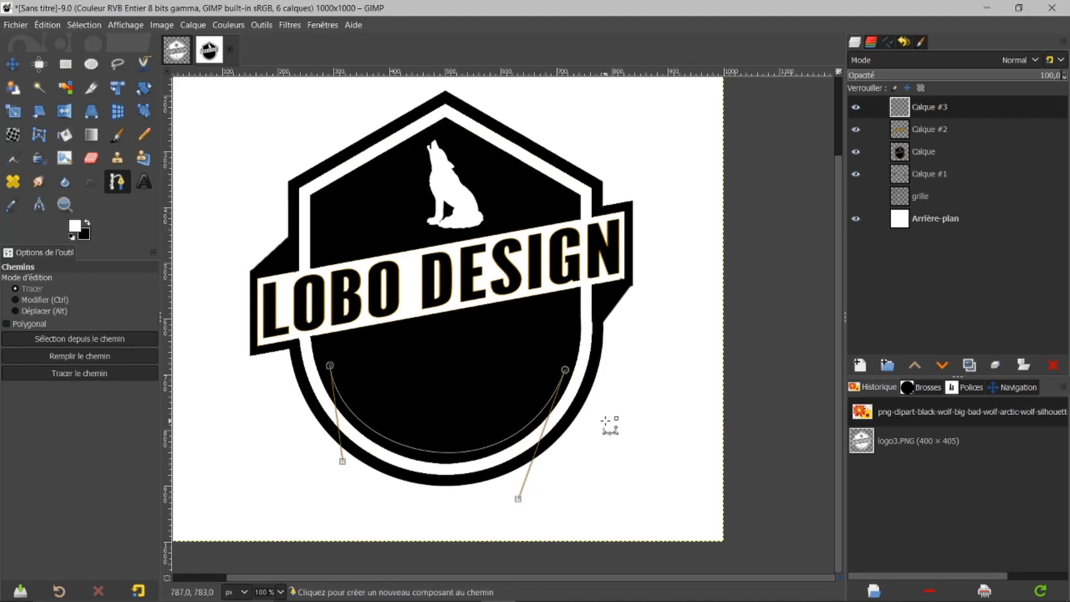
pyautogui.click(13, 65)
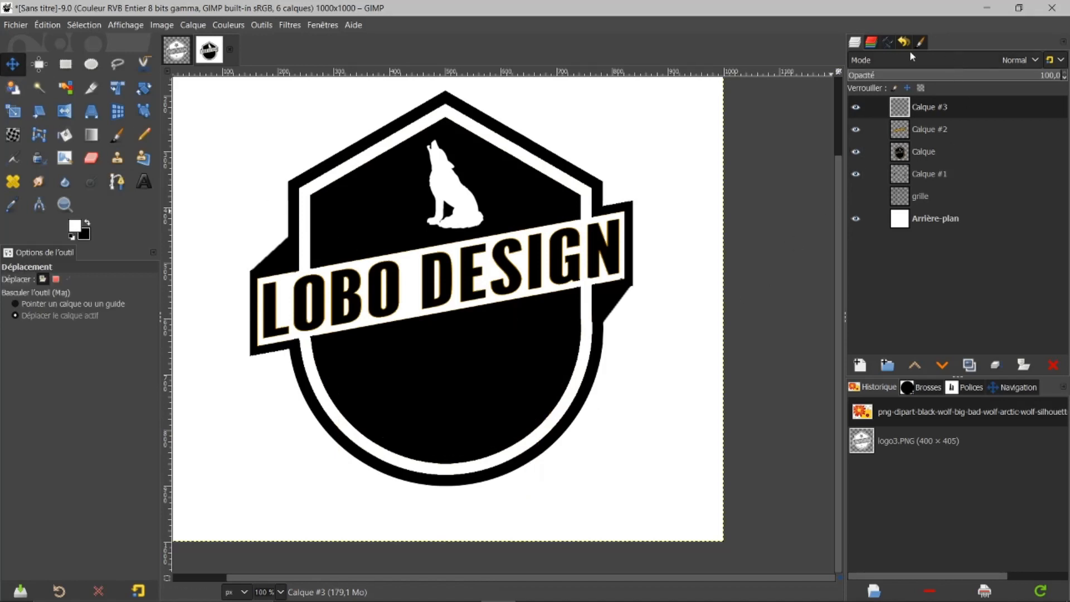
pyautogui.click(888, 41)
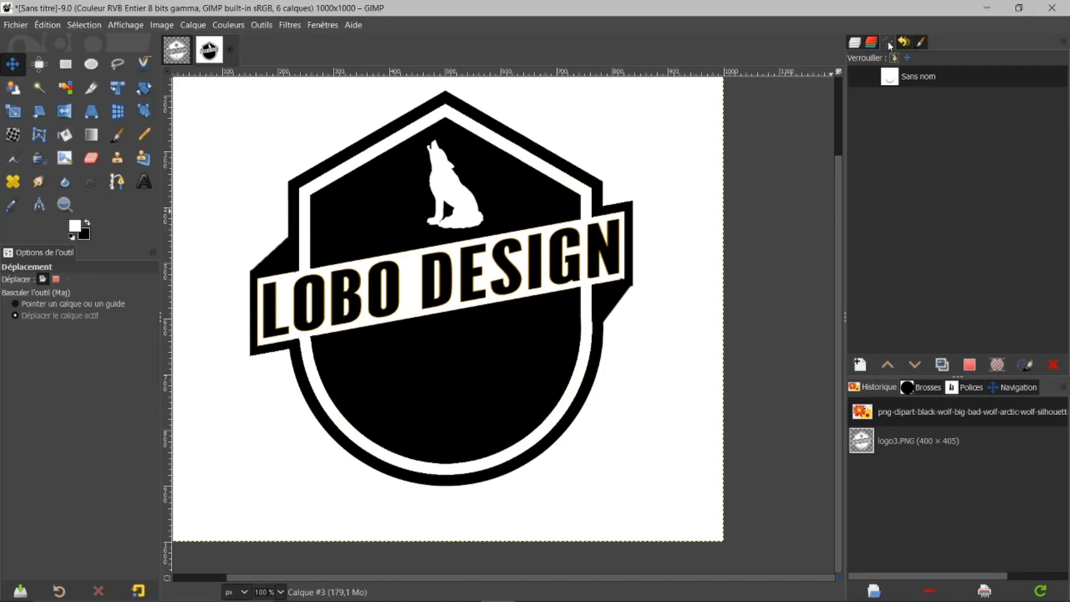
pyautogui.click(855, 43)
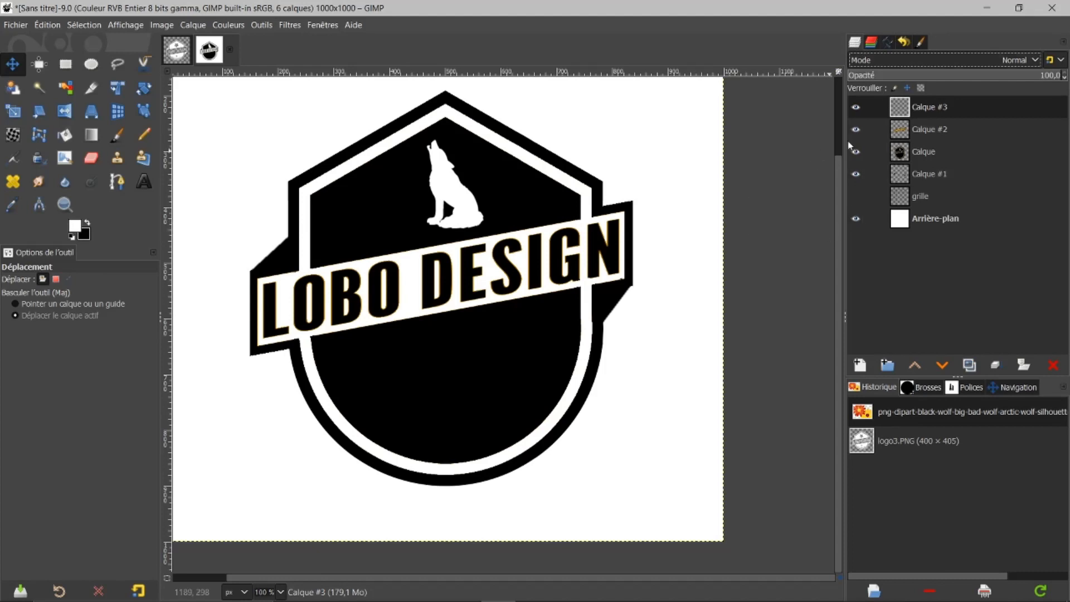
# - Add the white text "test gimp" in the League Gothic font over the lower part of the shield
pyautogui.click(146, 181)
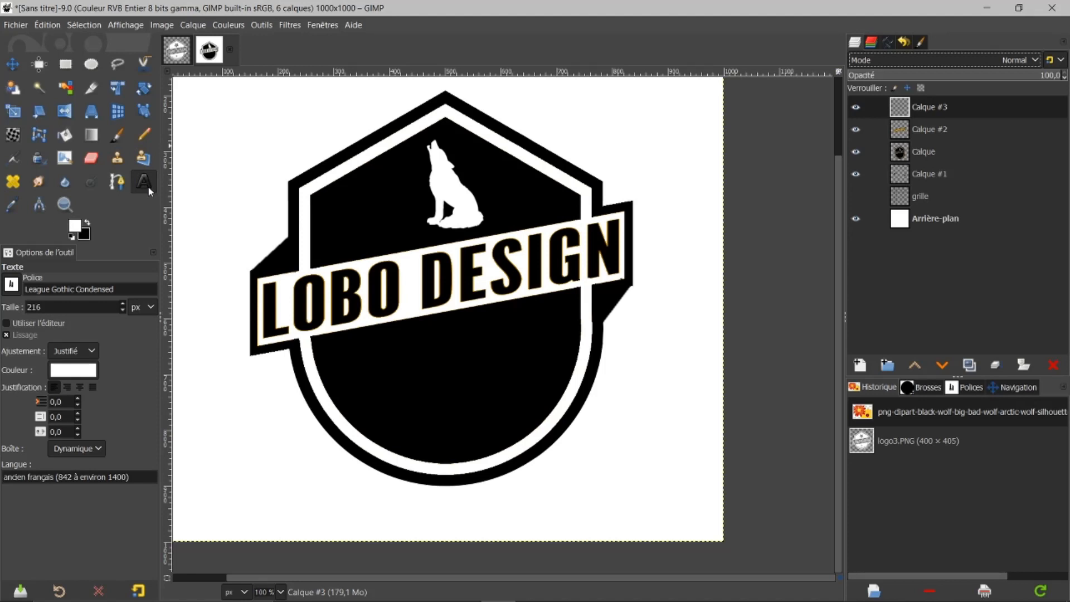
pyautogui.click(11, 286)
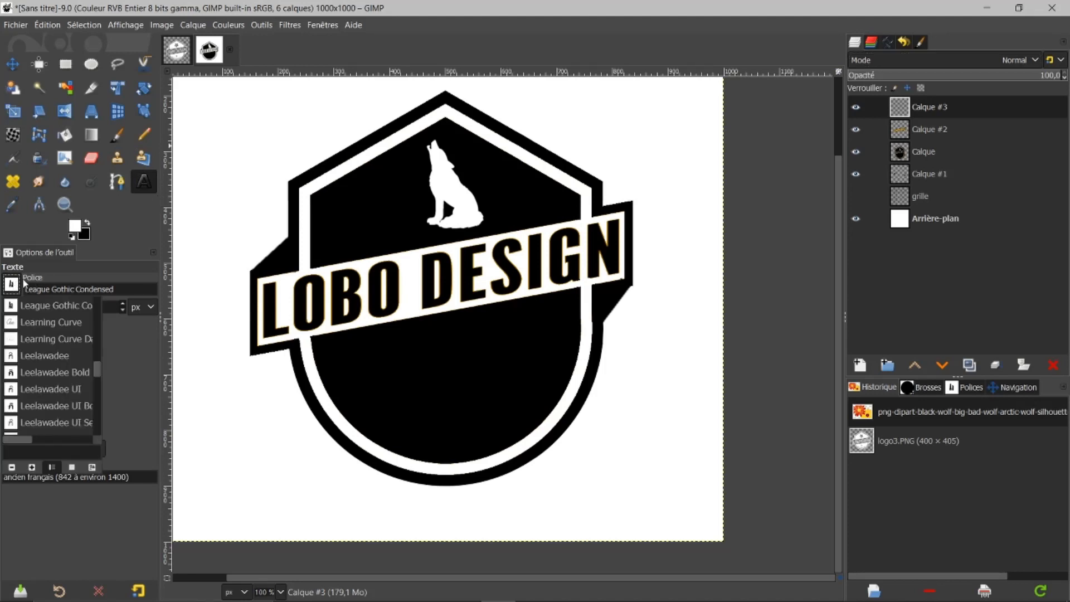
pyautogui.scroll(1, 62, 319)
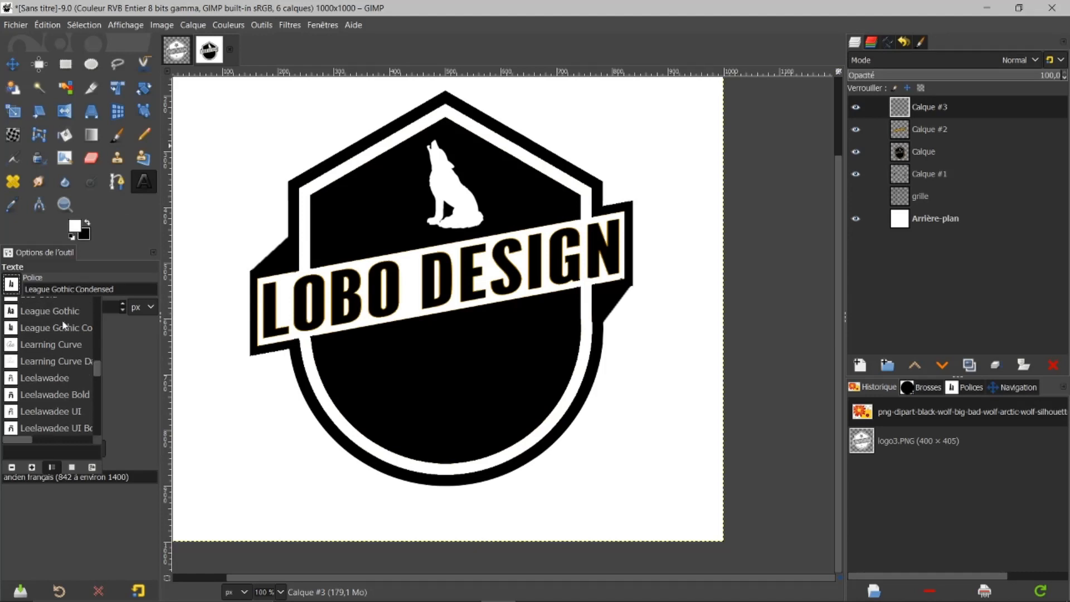
pyautogui.scroll(1, 63, 319)
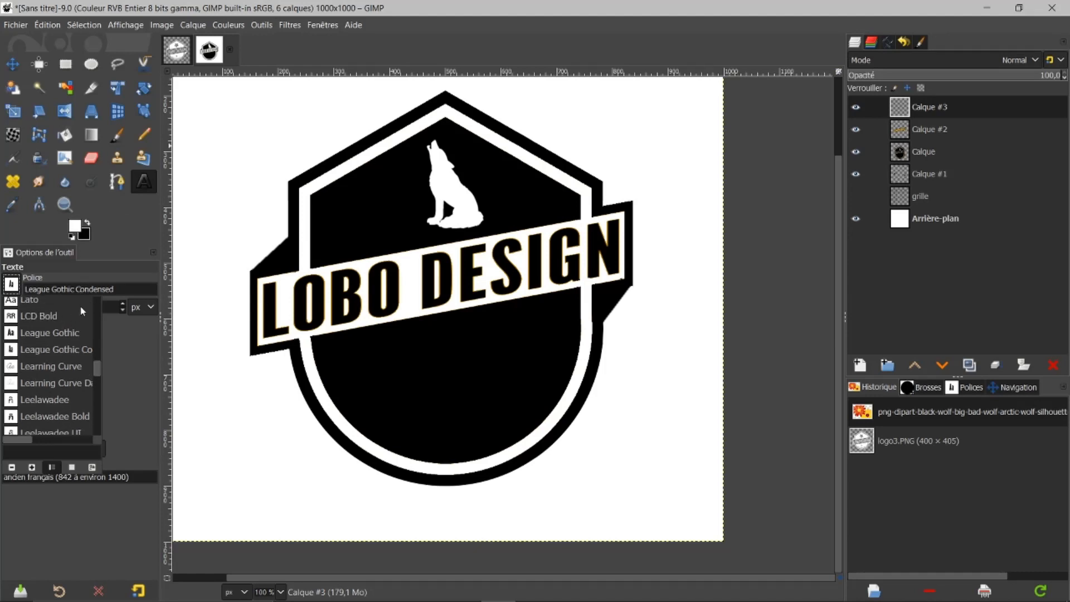
pyautogui.click(57, 332)
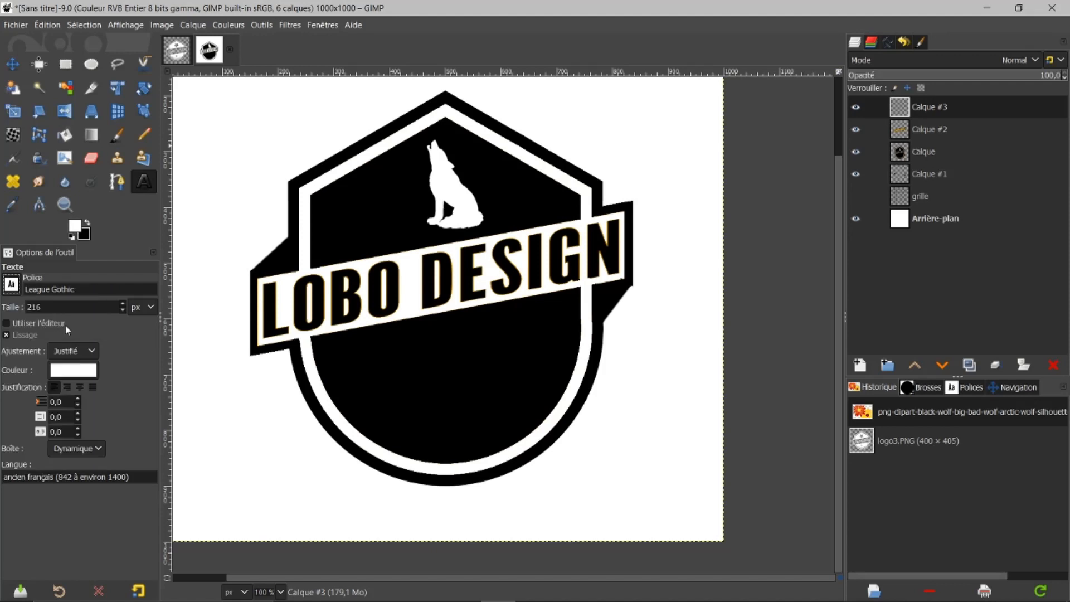
pyautogui.click(370, 389)
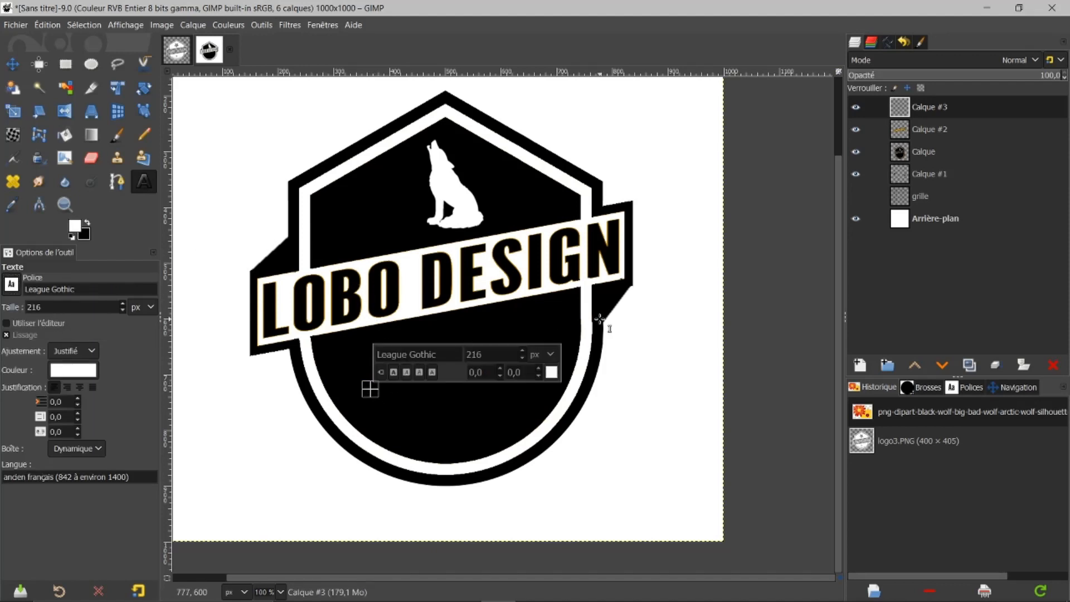
pyautogui.write('test')
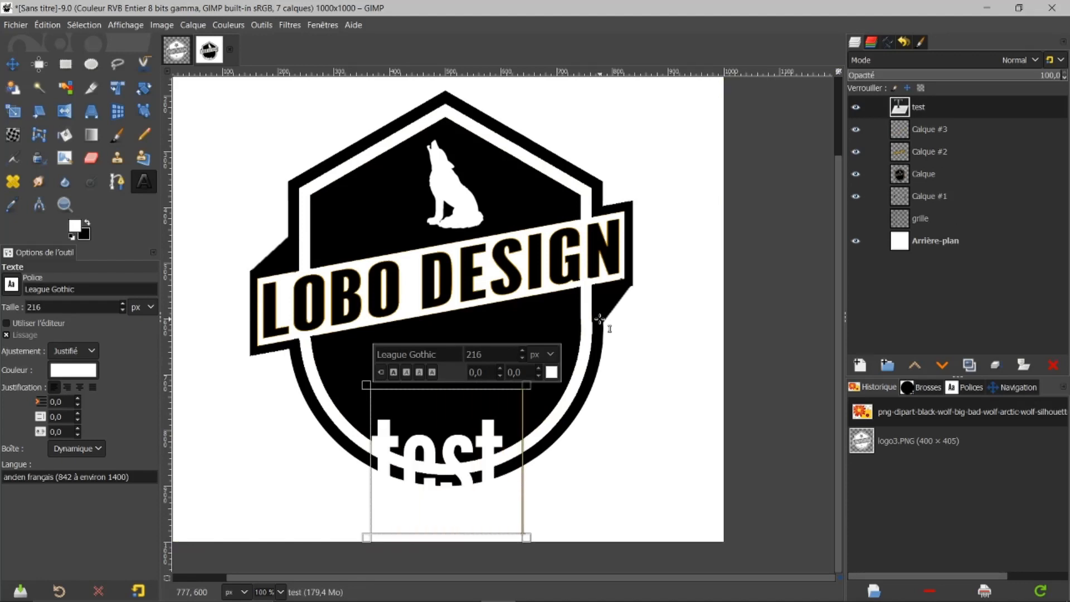
pyautogui.write(' gimp')
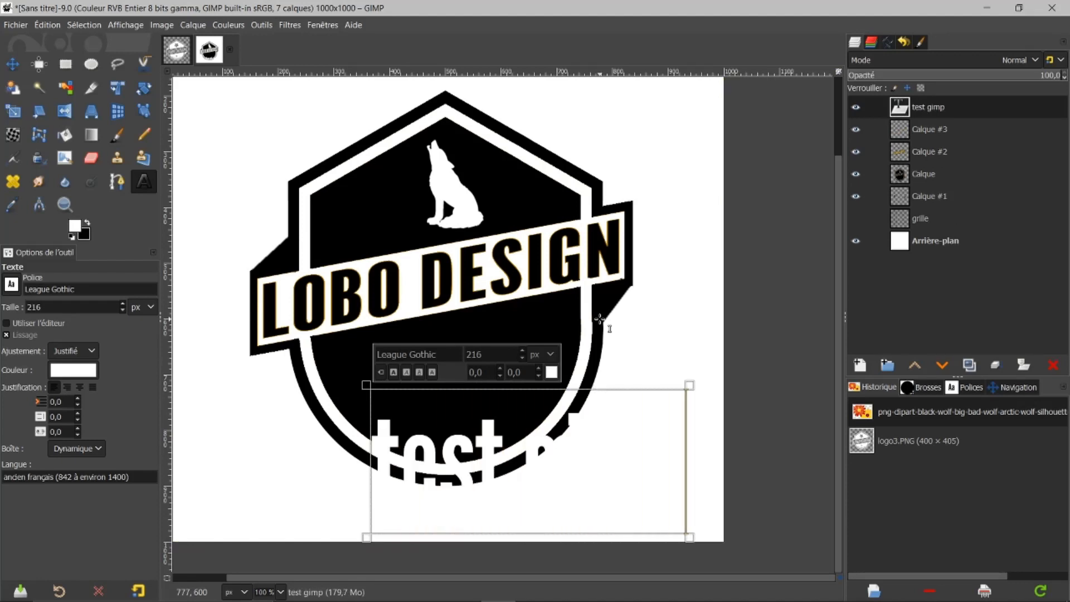
# - Reduce the font size of the "test gimp" text to 82 px
pyautogui.moveTo(122, 311); pyautogui.dragTo(122, 309)
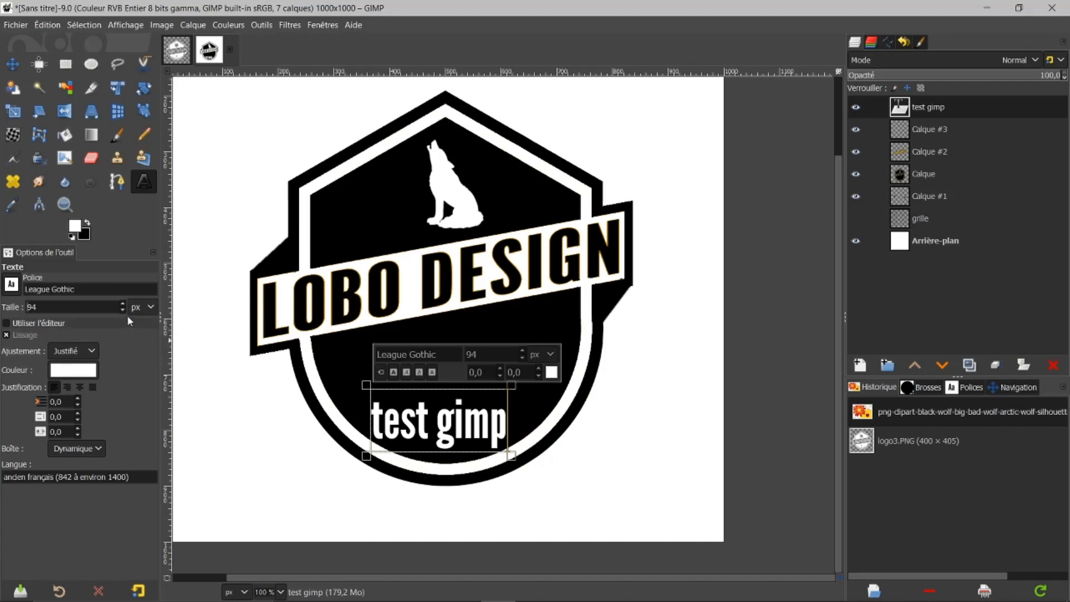
pyautogui.moveTo(121, 312); pyautogui.dragTo(121, 311)
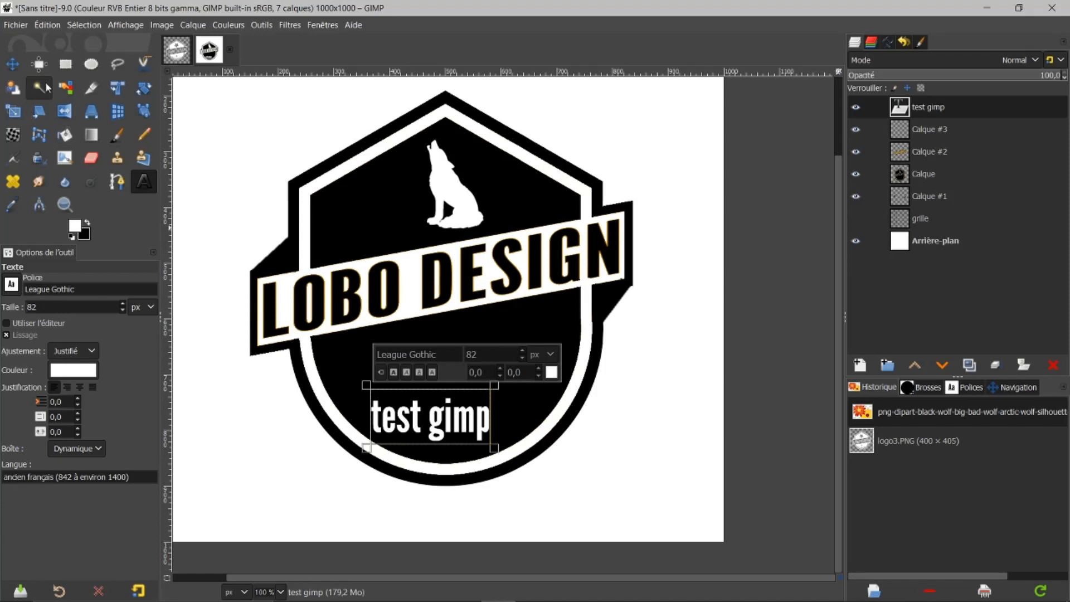
# - Try scaling the "test gimp" text layer to 304 x 63 px without keeping its proportions
pyautogui.click(11, 113)
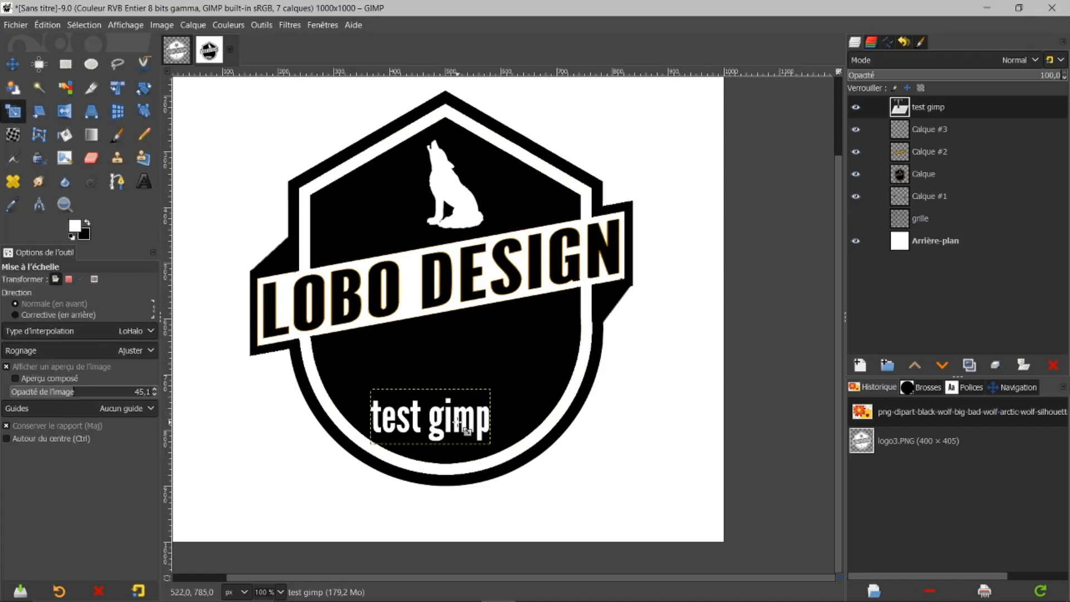
pyautogui.click(505, 430)
pyautogui.moveTo(493, 418); pyautogui.dragTo(511, 423)
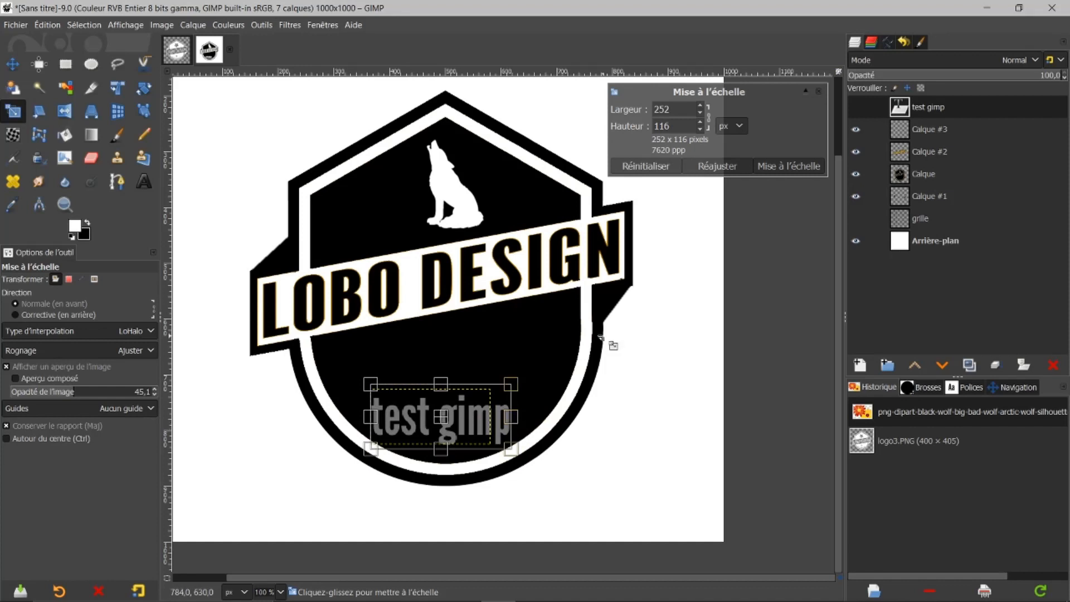
pyautogui.click(646, 166)
pyautogui.click(709, 121)
pyautogui.moveTo(504, 425); pyautogui.dragTo(523, 422)
pyautogui.moveTo(378, 428); pyautogui.dragTo(374, 428)
pyautogui.moveTo(446, 453); pyautogui.dragTo(449, 433)
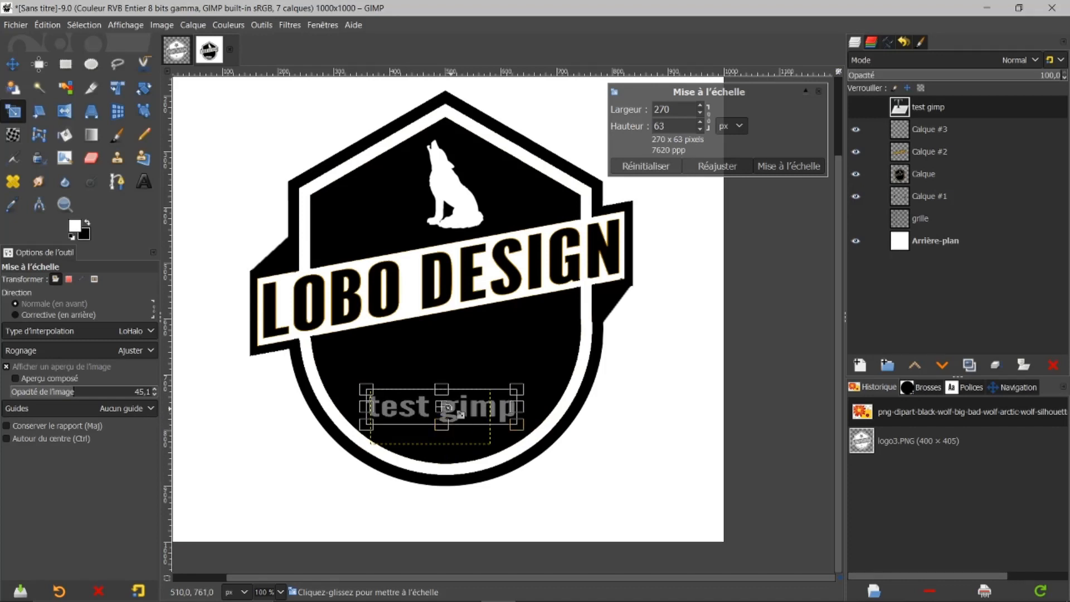
pyautogui.moveTo(520, 409); pyautogui.dragTo(530, 408)
pyautogui.moveTo(380, 415); pyautogui.dragTo(371, 415)
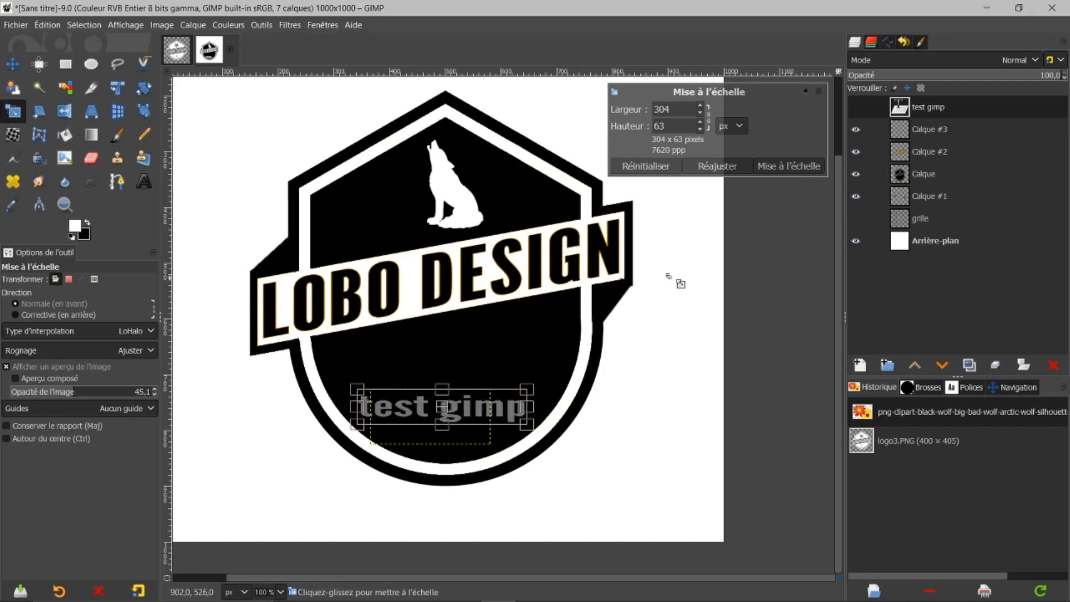
pyautogui.click(796, 166)
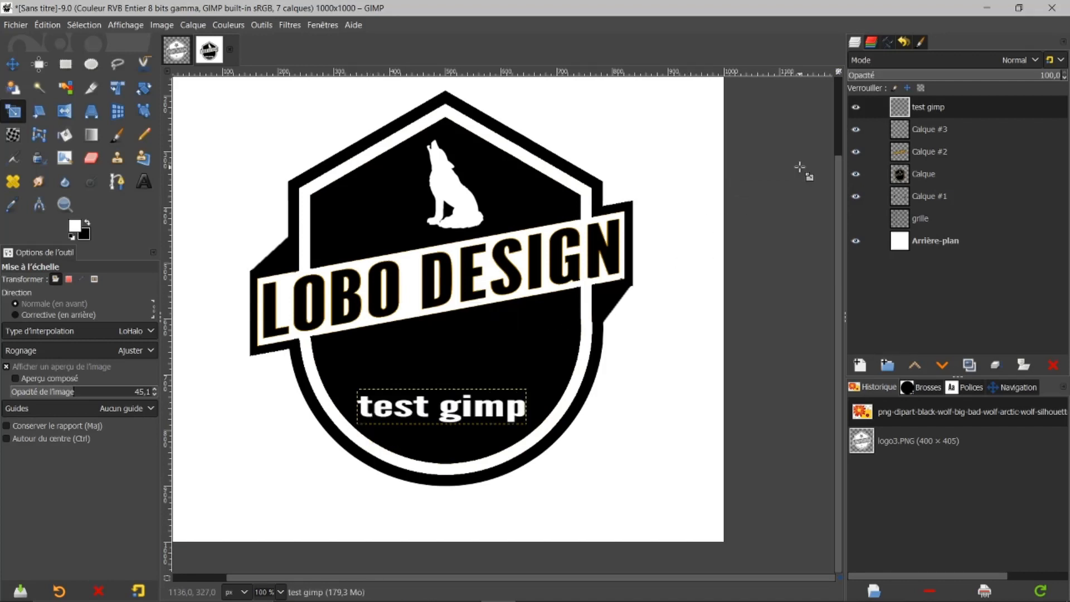
# - Undo the text layer's scaling and its last font size change
pyautogui.rightClick(473, 414)
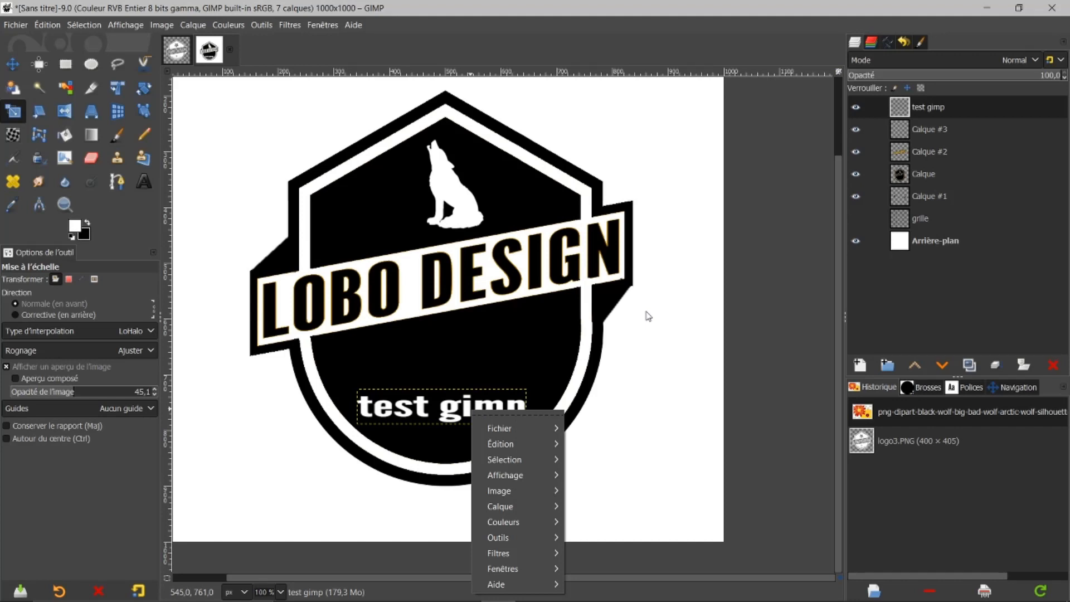
pyautogui.click(642, 369)
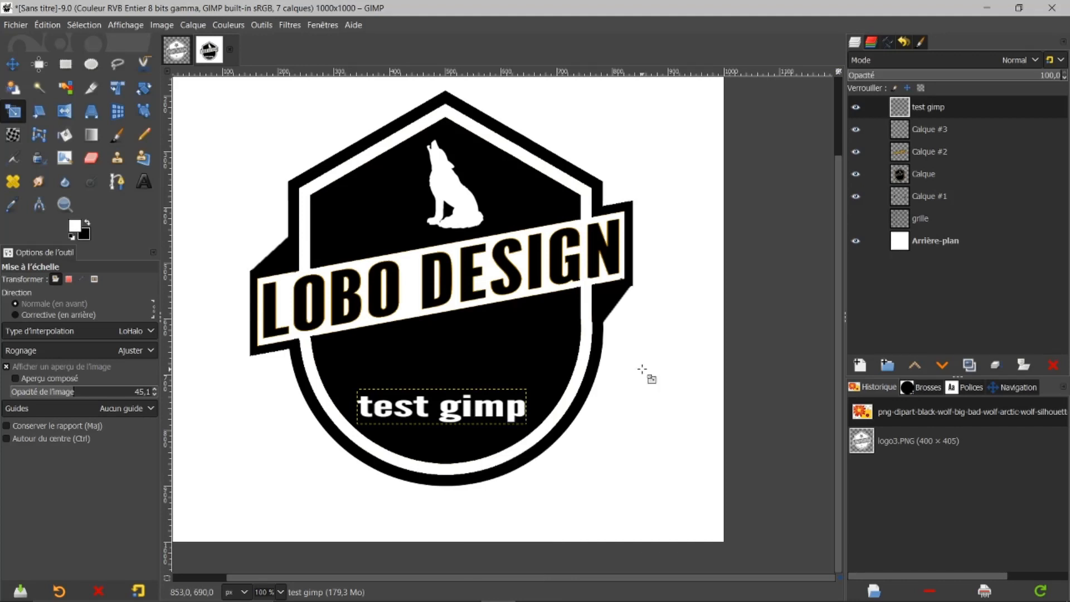
pyautogui.hotkey('ctrl', 'z')
pyautogui.hotkey('ctrl', 'y')
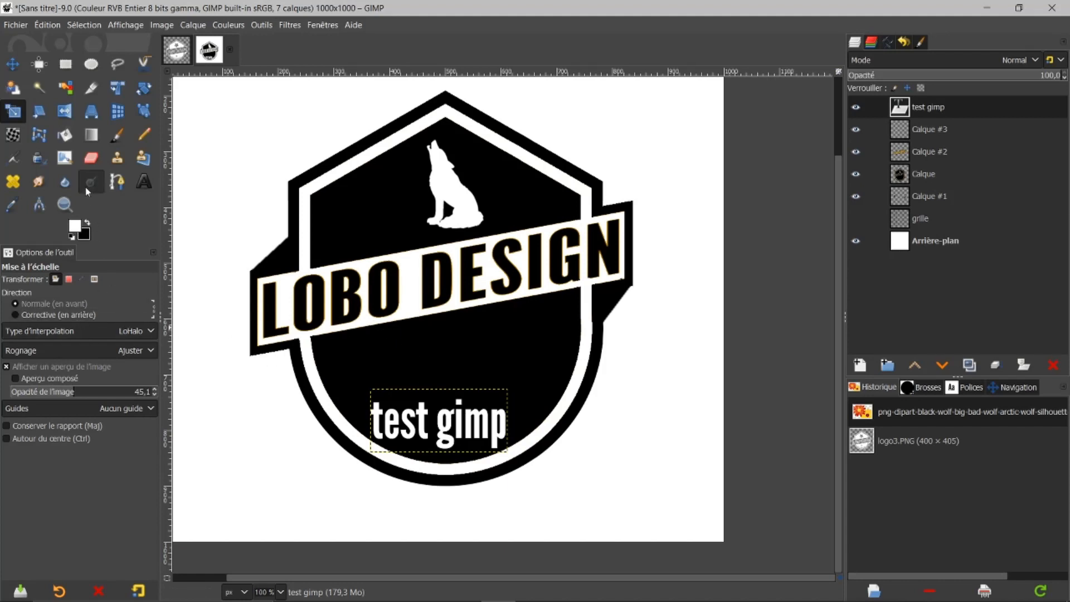
# - Set the "test gimp" text's letter spacing to 14 and its font size to 67 px
pyautogui.click(144, 180)
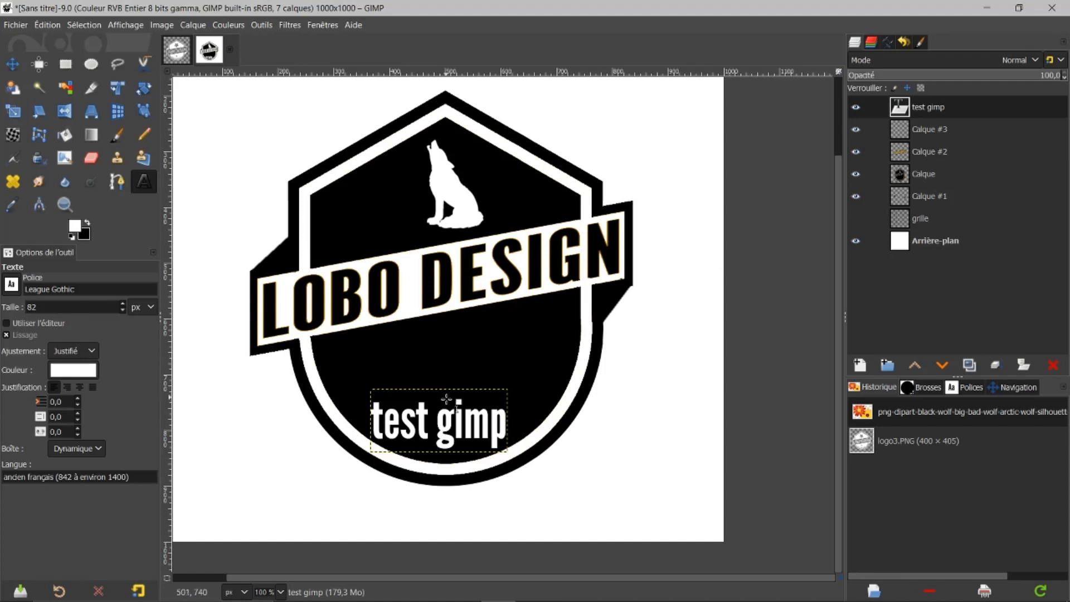
pyautogui.click(468, 432)
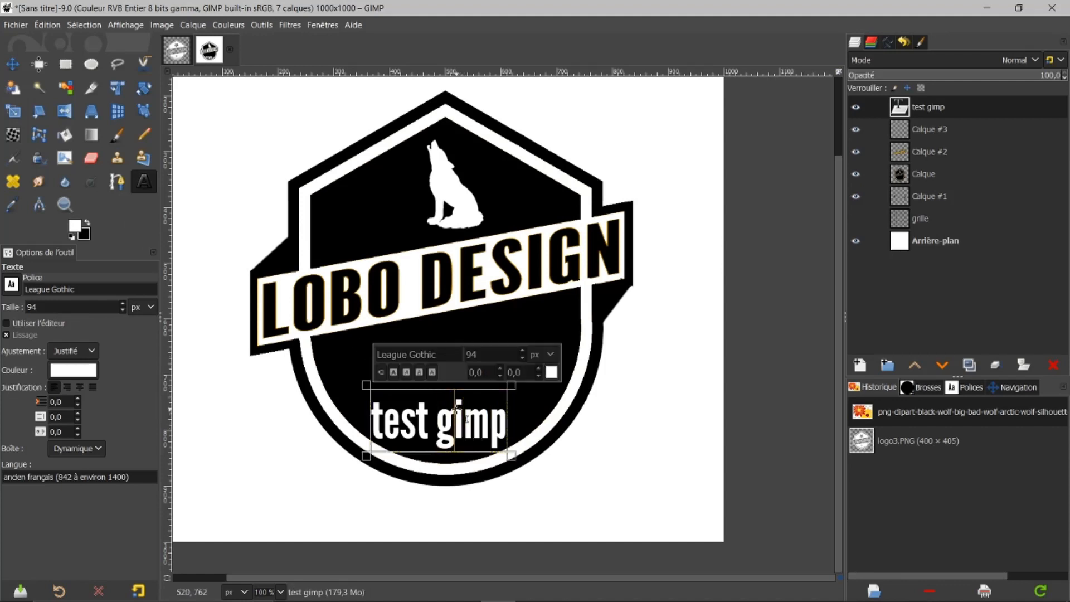
pyautogui.tripleClick(467, 419)
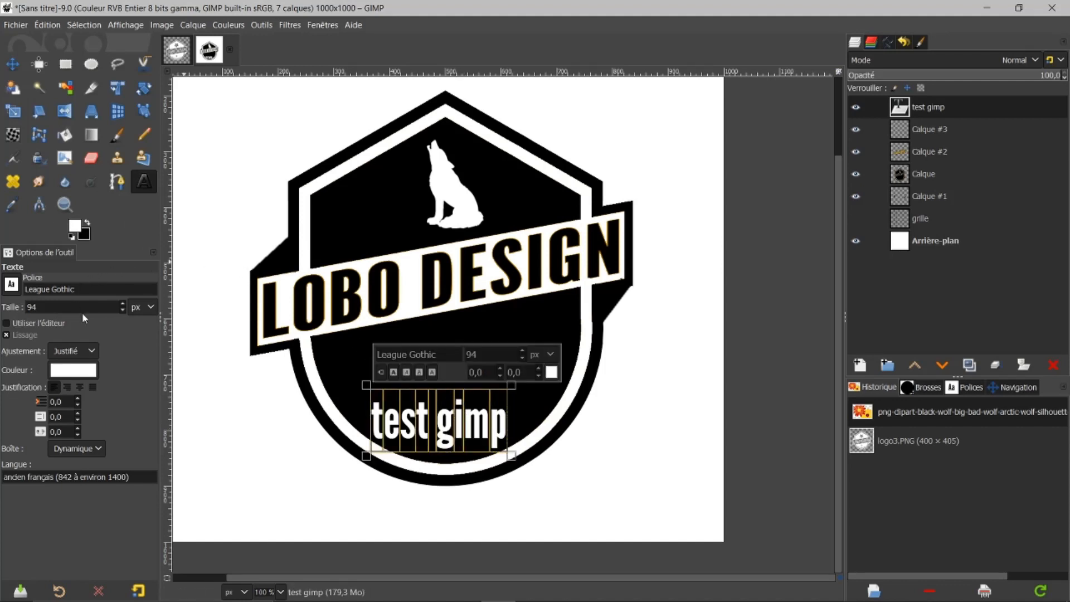
pyautogui.scroll(-4, 122, 308)
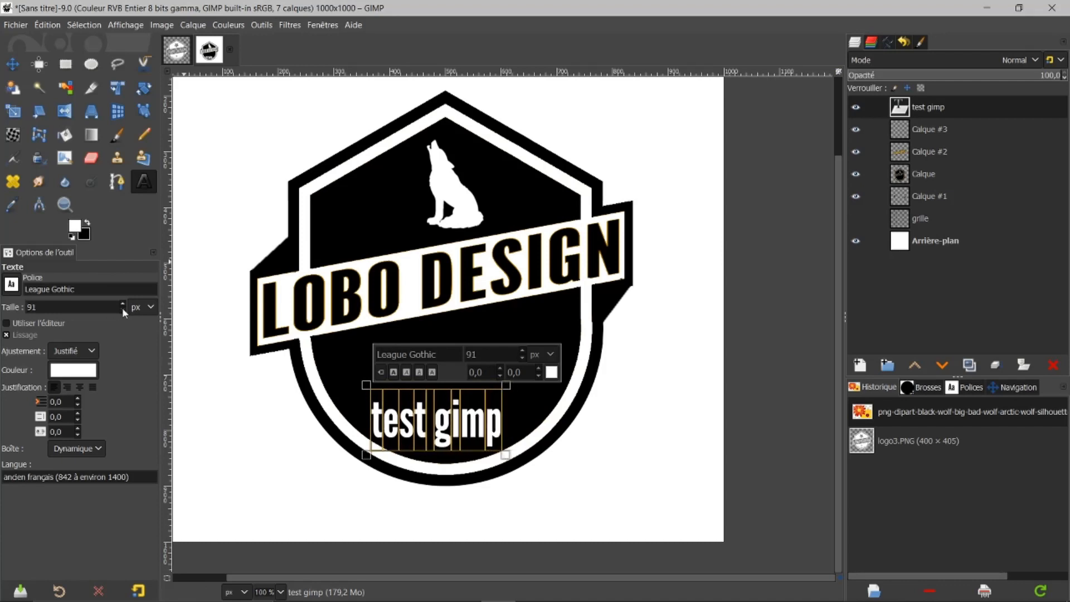
pyautogui.scroll(-1, 122, 308)
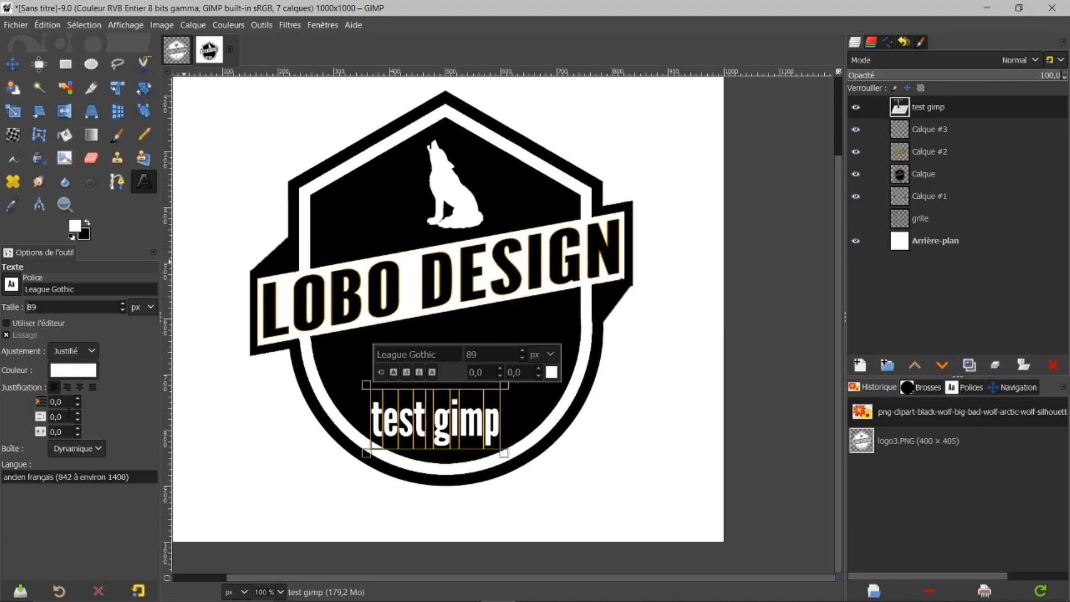
pyautogui.scroll(6, 78, 432)
pyautogui.scroll(8, 77, 427)
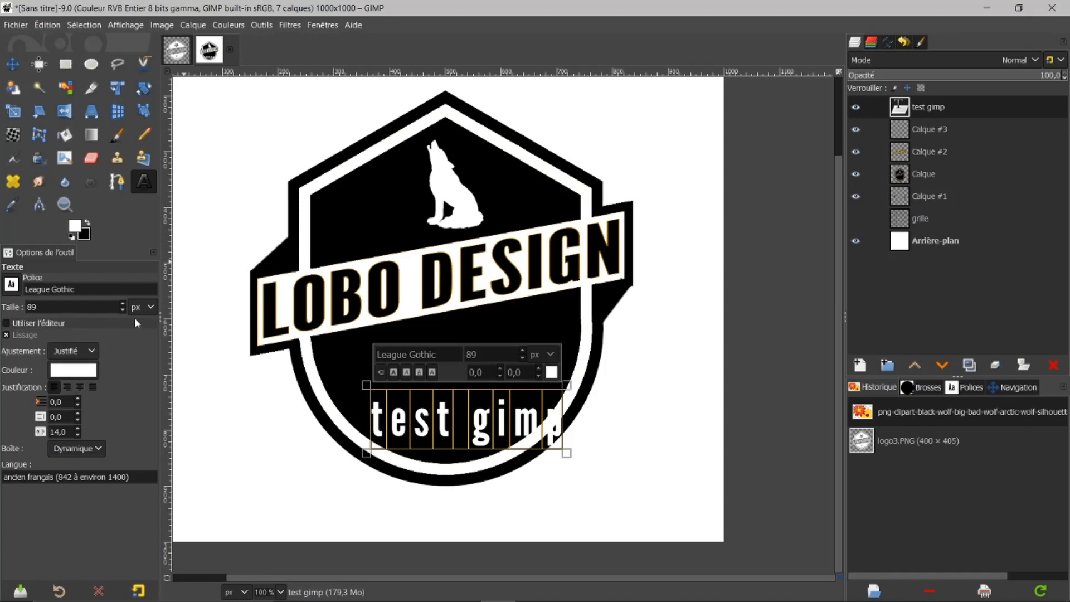
pyautogui.scroll(-12, 122, 309)
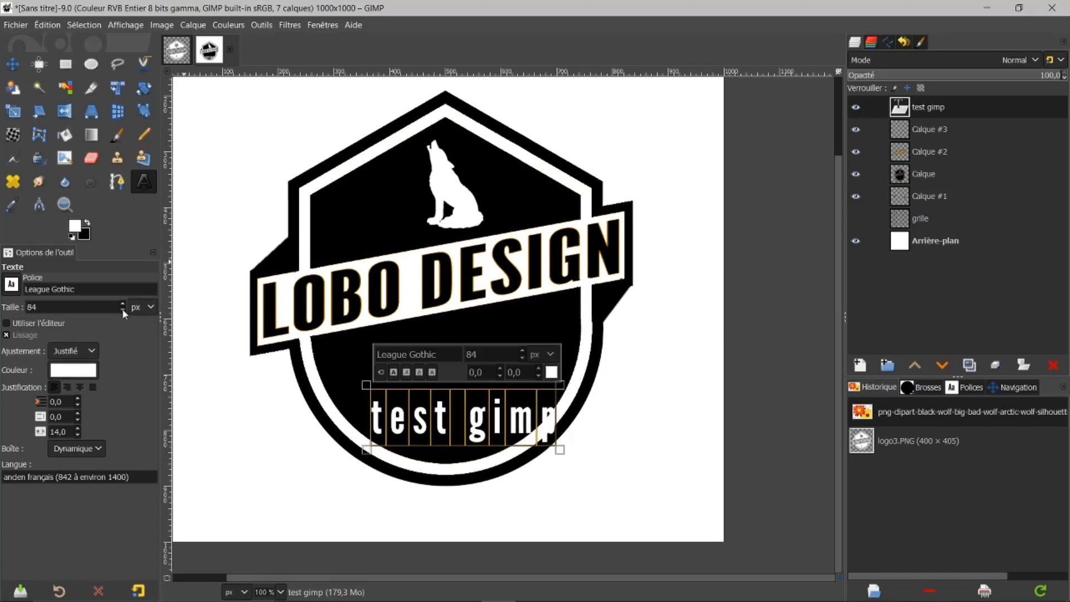
pyautogui.scroll(-8, 122, 308)
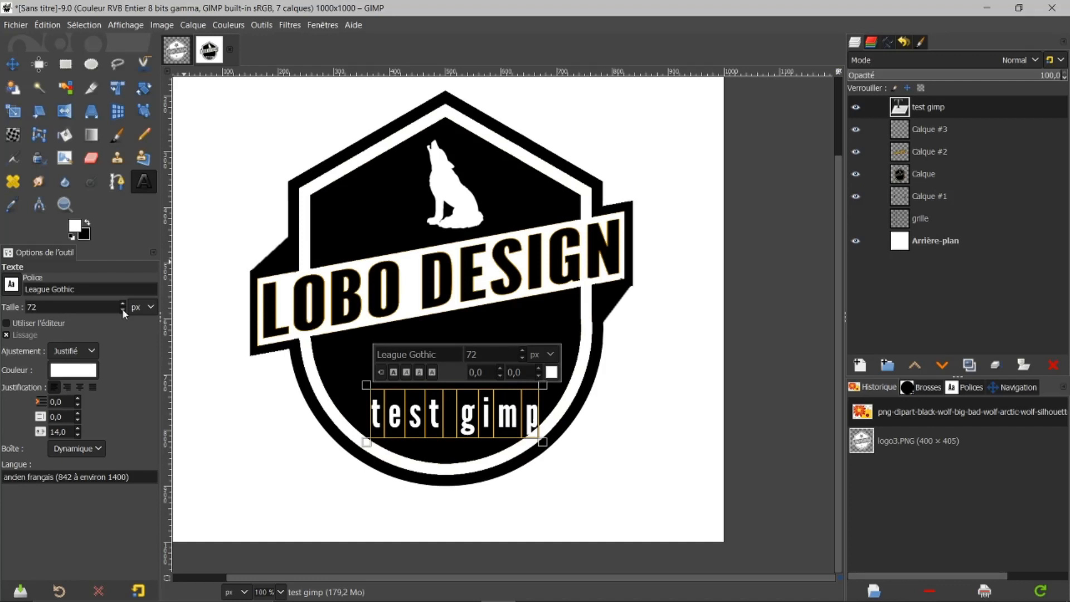
pyautogui.scroll(-1, 122, 310)
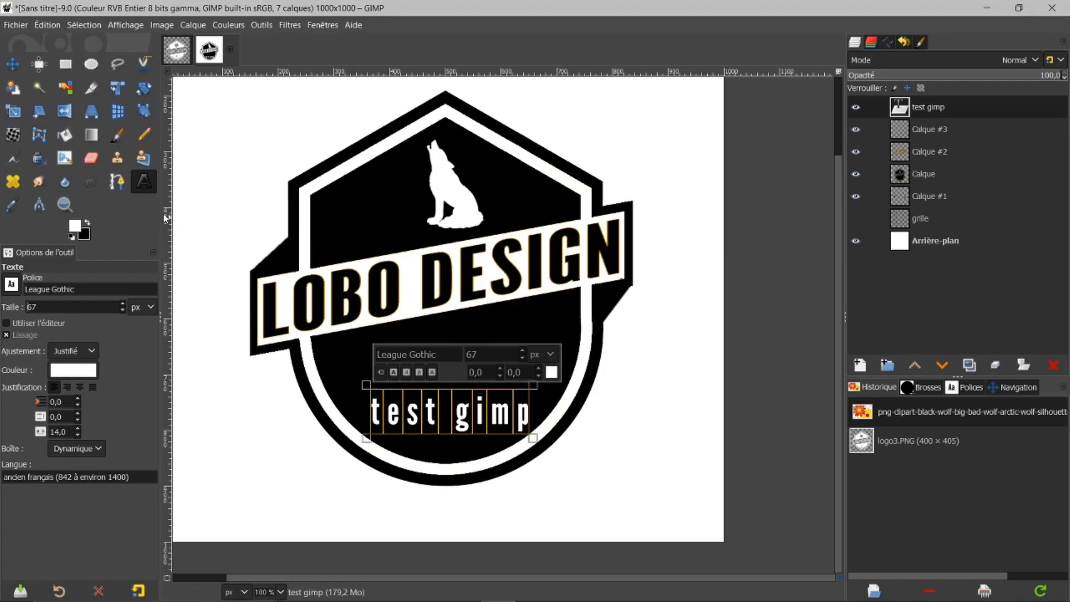
pyautogui.click(16, 68)
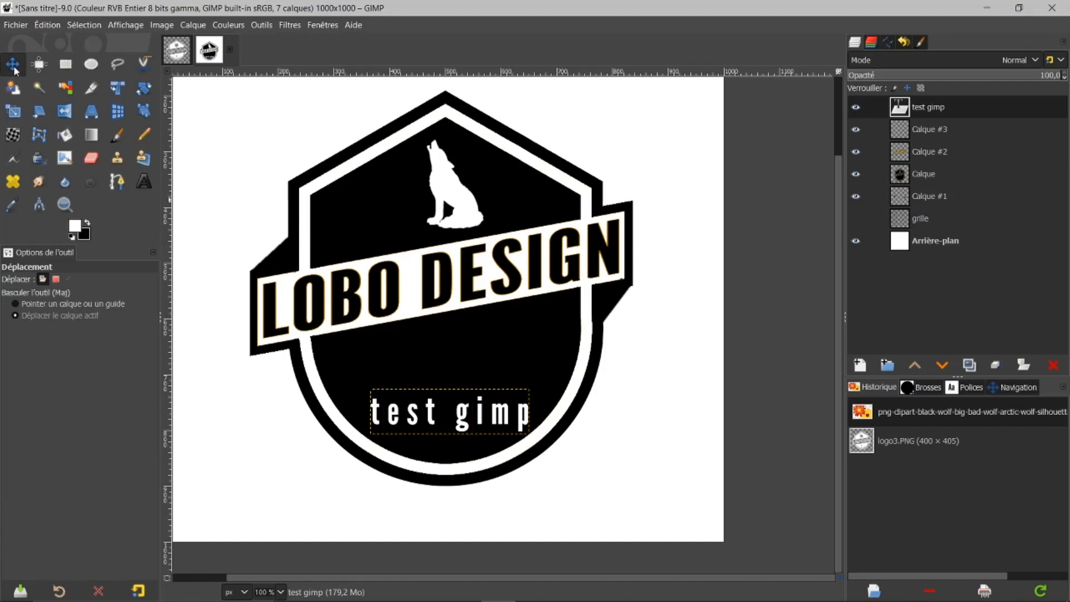
pyautogui.rightClick(450, 411)
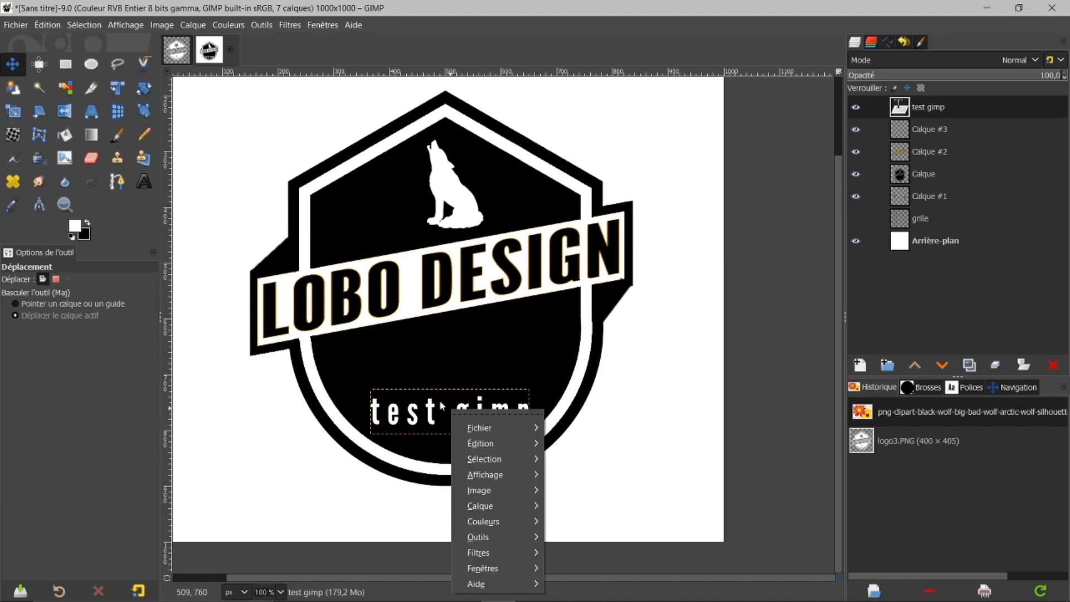
pyautogui.click(443, 416)
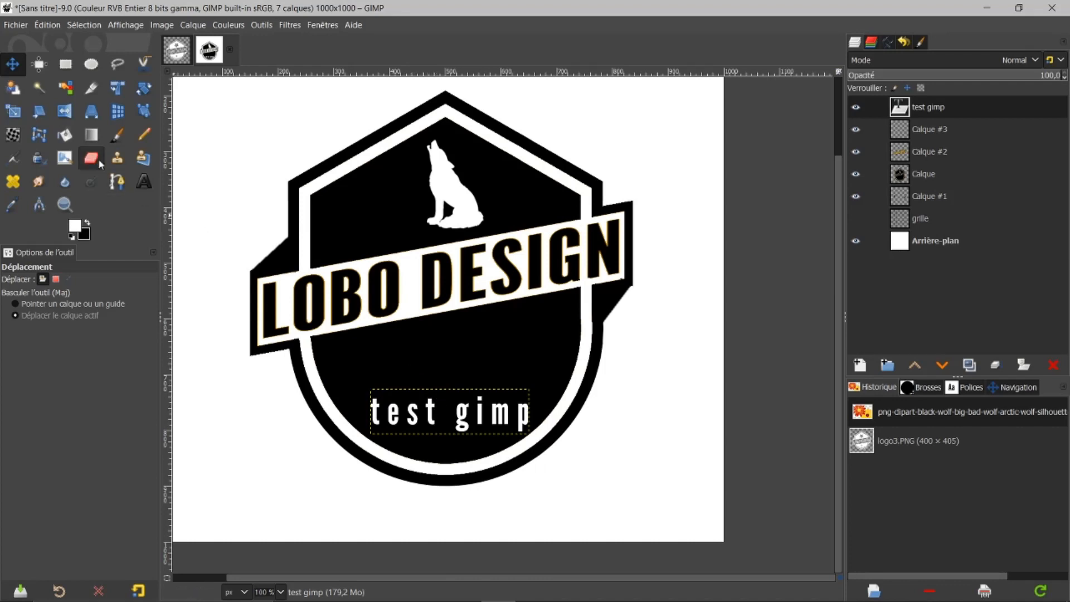
pyautogui.click(139, 181)
pyautogui.rightClick(488, 419)
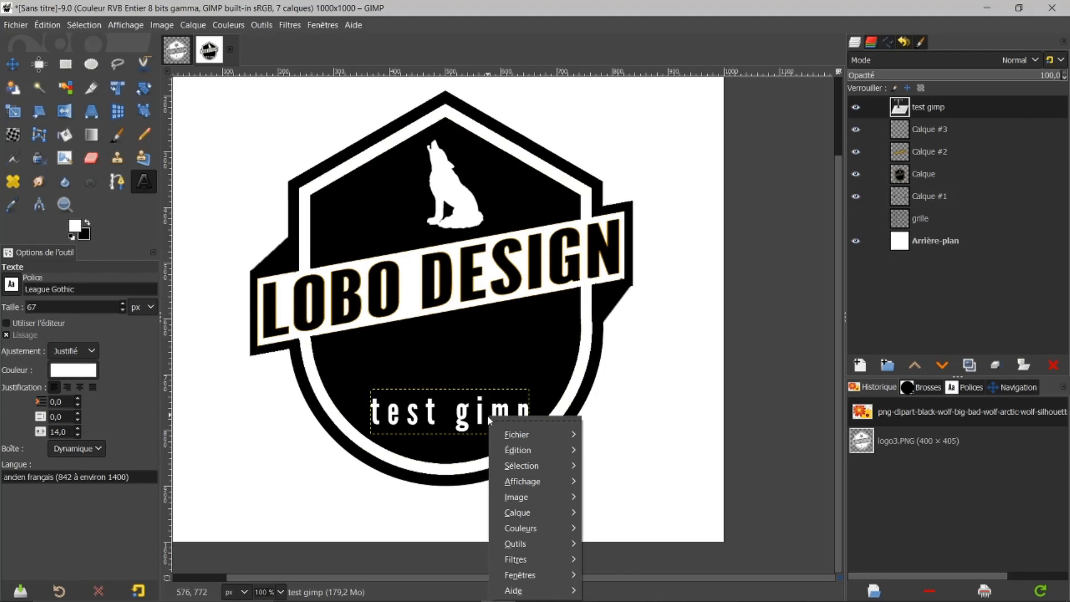
# - Lay the "test gimp" text along the curved path at the shield's rounded bottom
pyautogui.click(926, 110)
pyautogui.rightClick(926, 110)
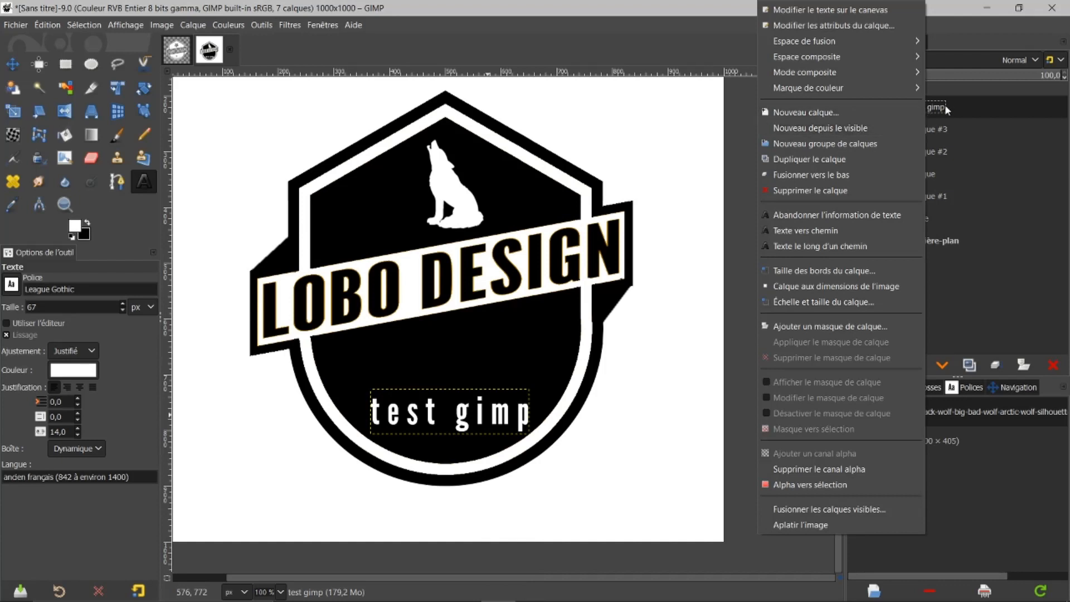
pyautogui.click(835, 248)
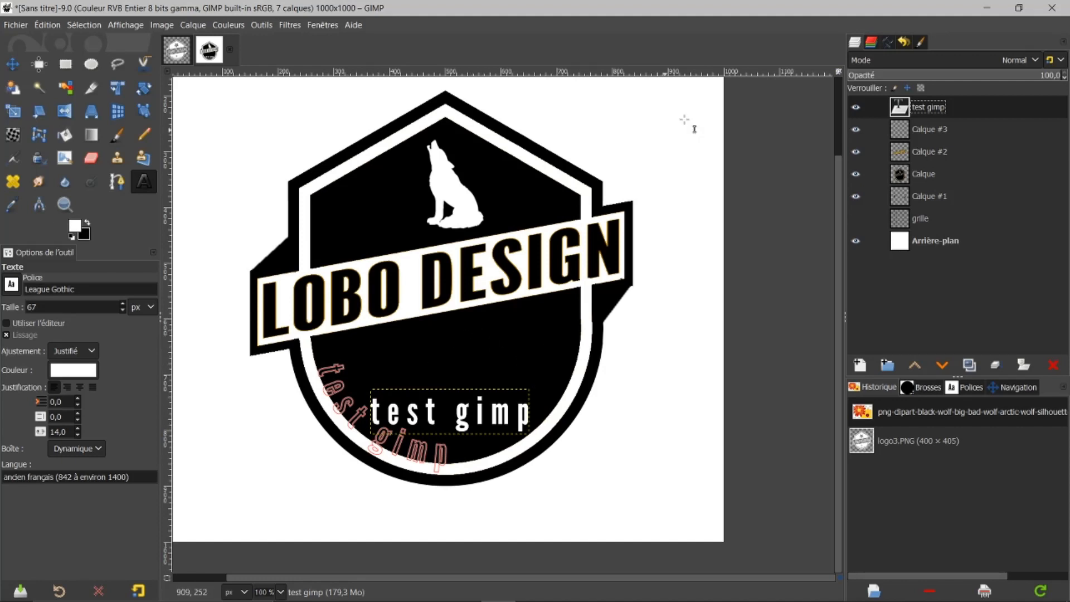
# - Hide the straight "test gimp" text layer and the curved text path, and convert that path into a selection
pyautogui.click(856, 108)
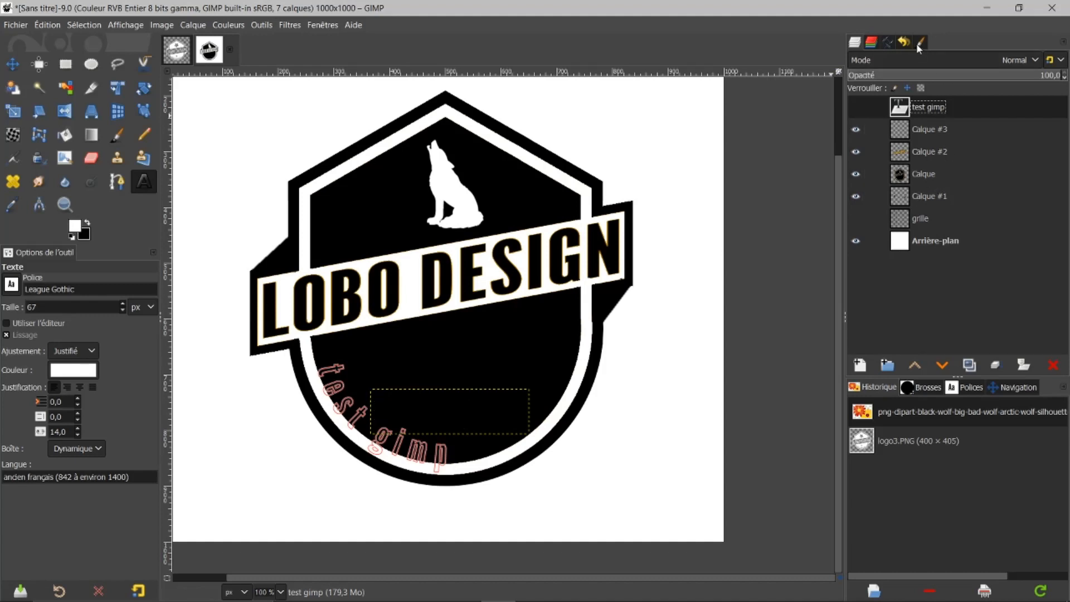
pyautogui.click(885, 42)
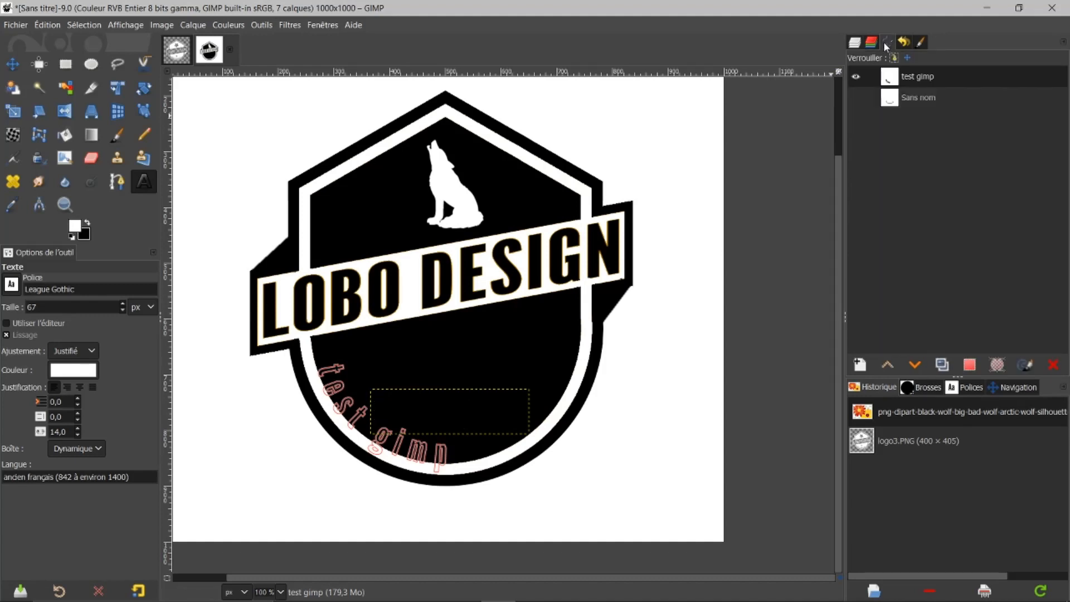
pyautogui.click(857, 78)
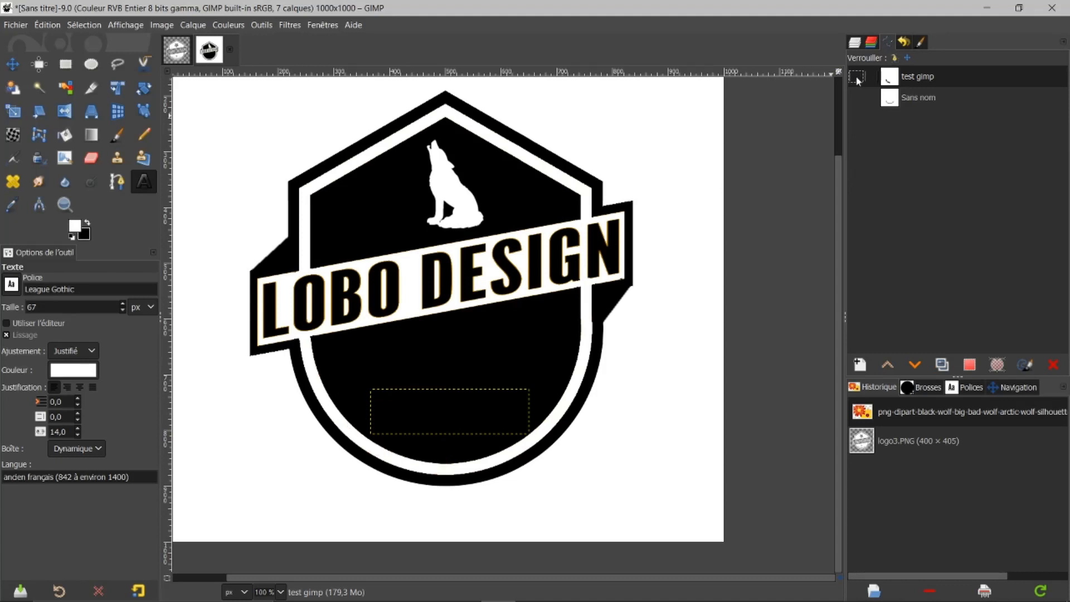
pyautogui.click(970, 366)
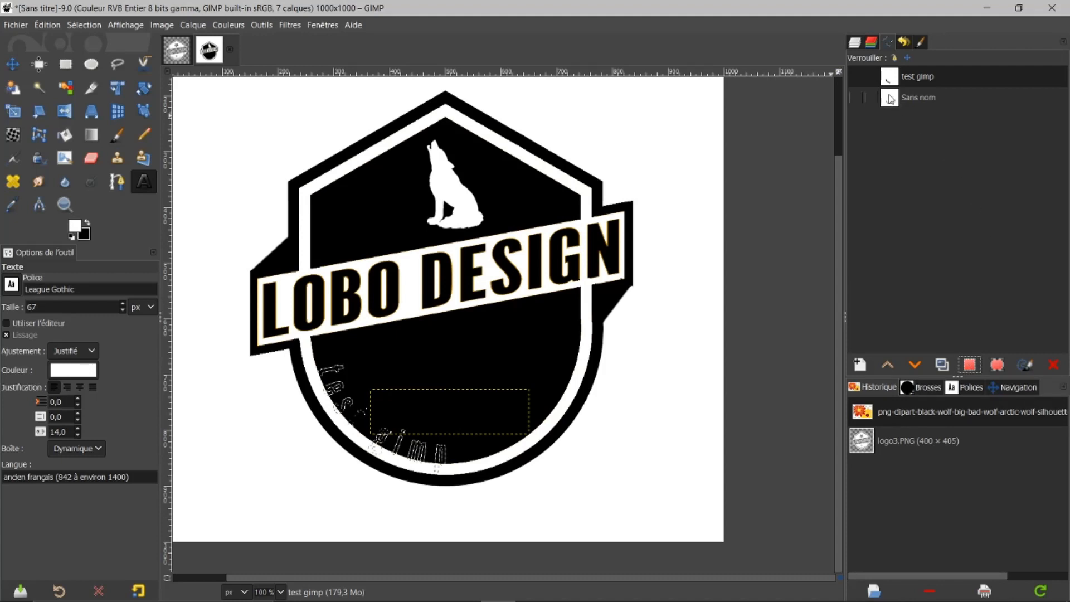
# - Delete the straight "test gimp" text layer, keeping the layer Calque #3 active
pyautogui.click(853, 43)
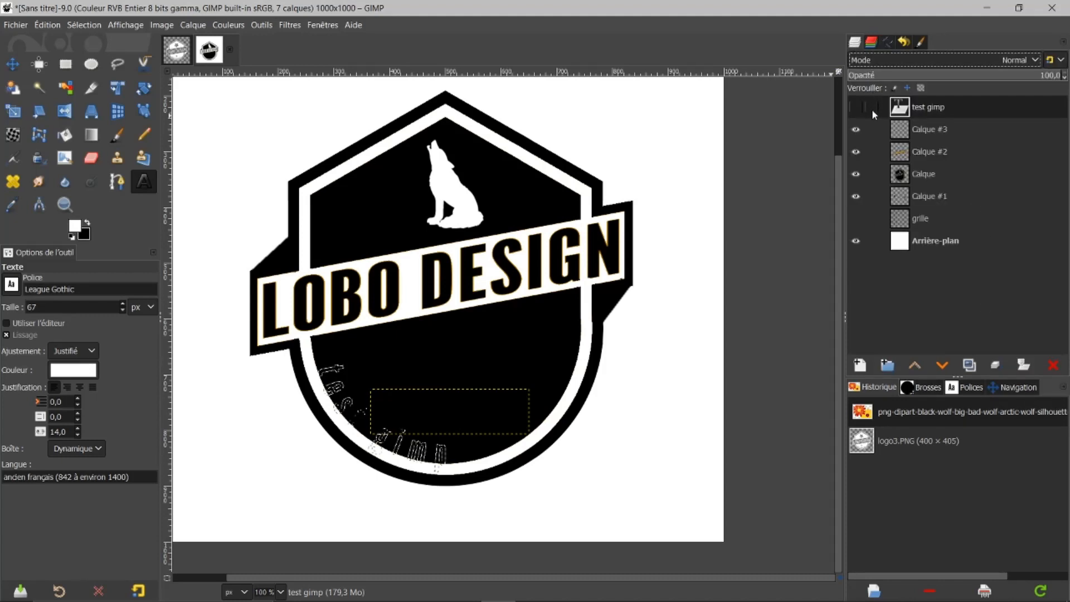
pyautogui.click(1053, 365)
pyautogui.click(856, 107)
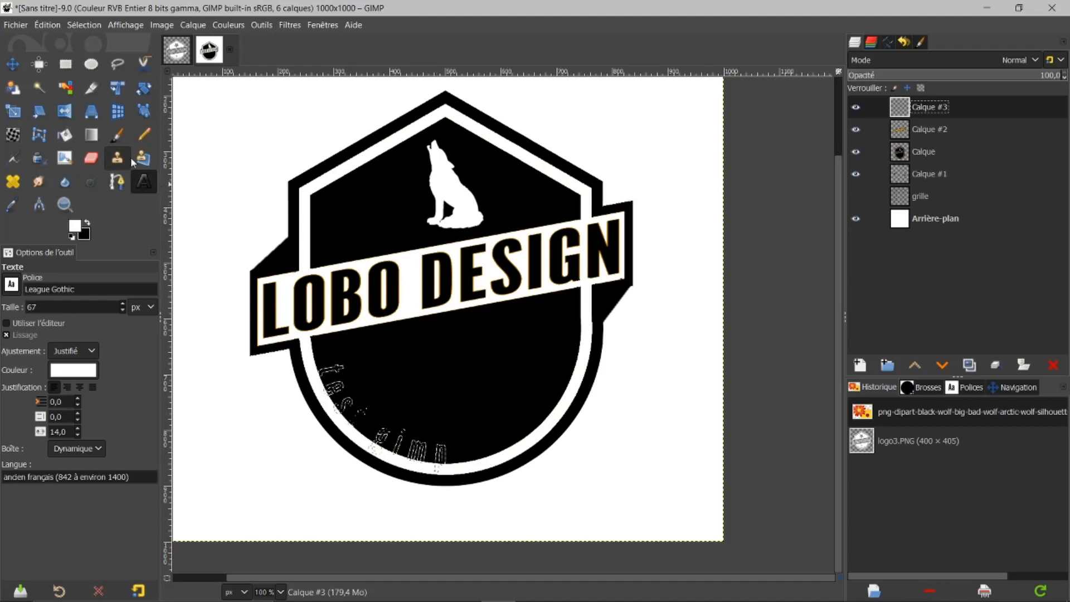
# - Paint the selected curved letters white on the layer Calque #3 with the Paintbrush
pyautogui.click(118, 136)
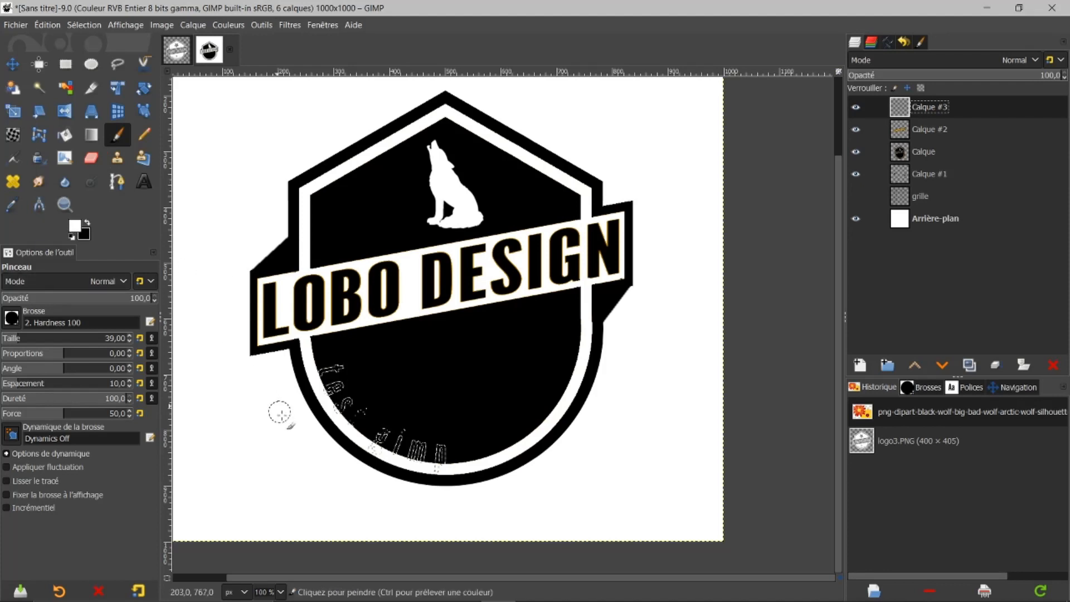
pyautogui.moveTo(333, 354)
pyautogui.mouseDown()
pyautogui.moveTo(356, 406)
pyautogui.moveTo(352, 383)
pyautogui.mouseUp()
pyautogui.moveTo(315, 431)
pyautogui.mouseDown()
pyautogui.moveTo(347, 423)
pyautogui.moveTo(334, 377)
pyautogui.moveTo(386, 421)
pyautogui.moveTo(369, 413)
pyautogui.moveTo(467, 459)
pyautogui.moveTo(359, 394)
pyautogui.moveTo(376, 465)
pyautogui.mouseUp()
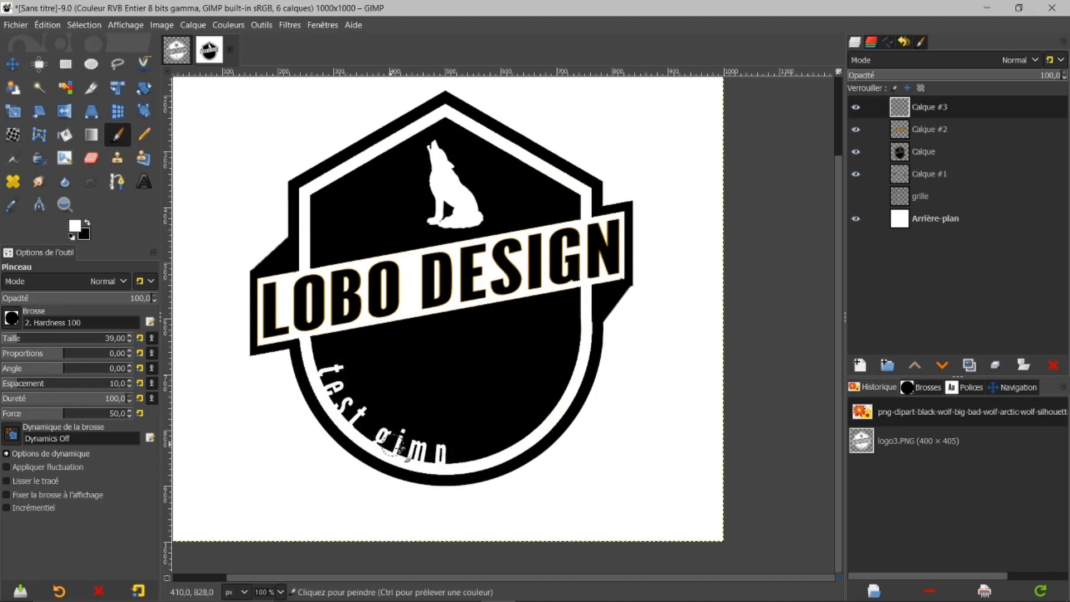
pyautogui.moveTo(445, 481)
pyautogui.mouseDown()
pyautogui.moveTo(356, 428)
pyautogui.moveTo(368, 406)
pyautogui.mouseUp()
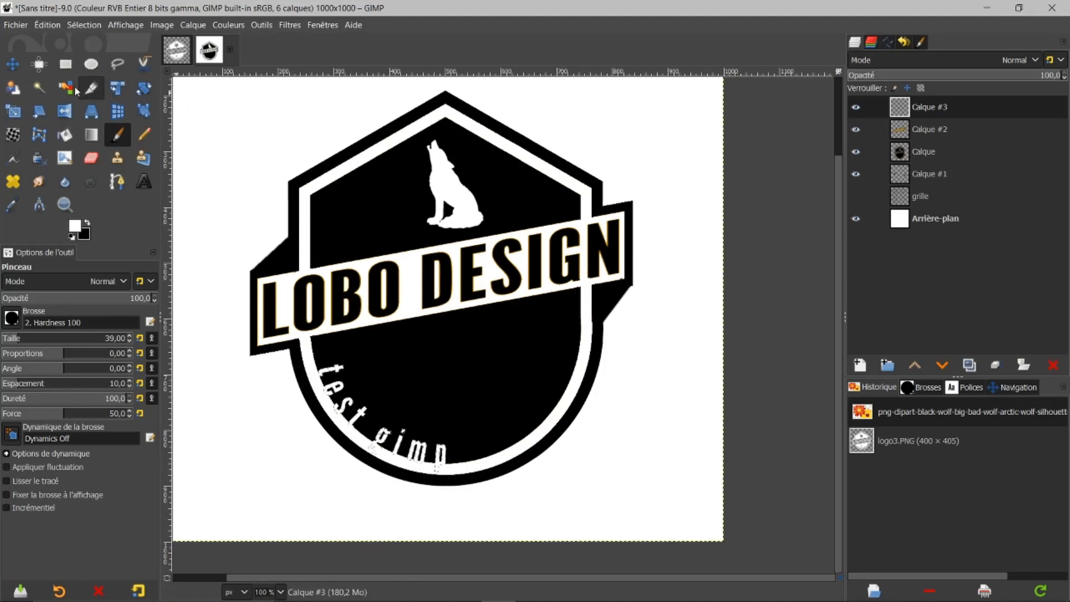
pyautogui.click(14, 66)
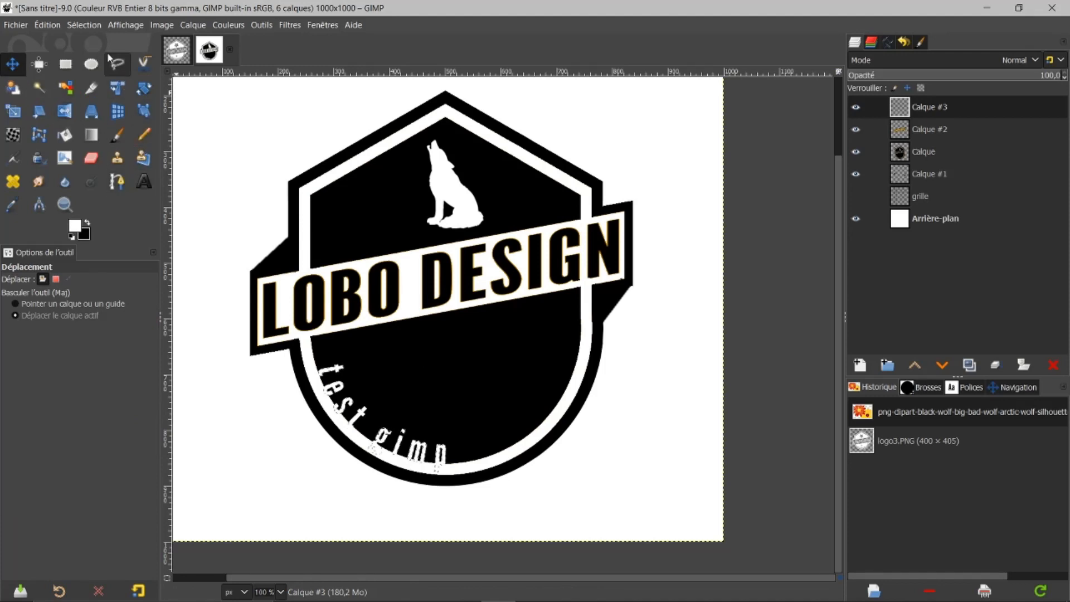
# - Clear the selection and rotate the curved "test gimp" text on Calque #3 by -40.03 degrees
pyautogui.click(84, 25)
pyautogui.click(82, 61)
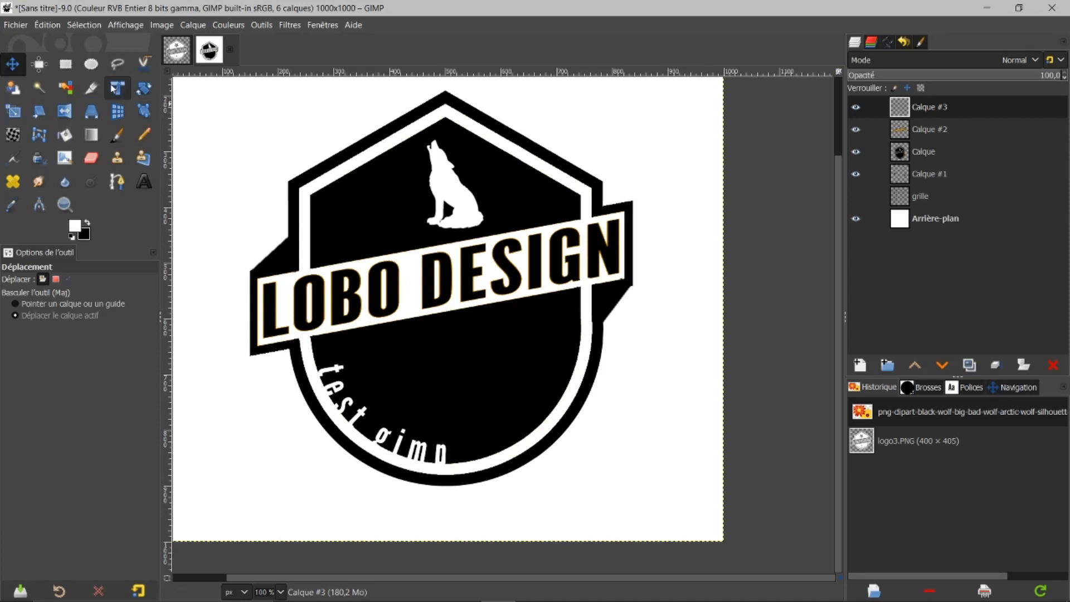
pyautogui.click(144, 88)
pyautogui.moveTo(500, 400); pyautogui.dragTo(641, 359)
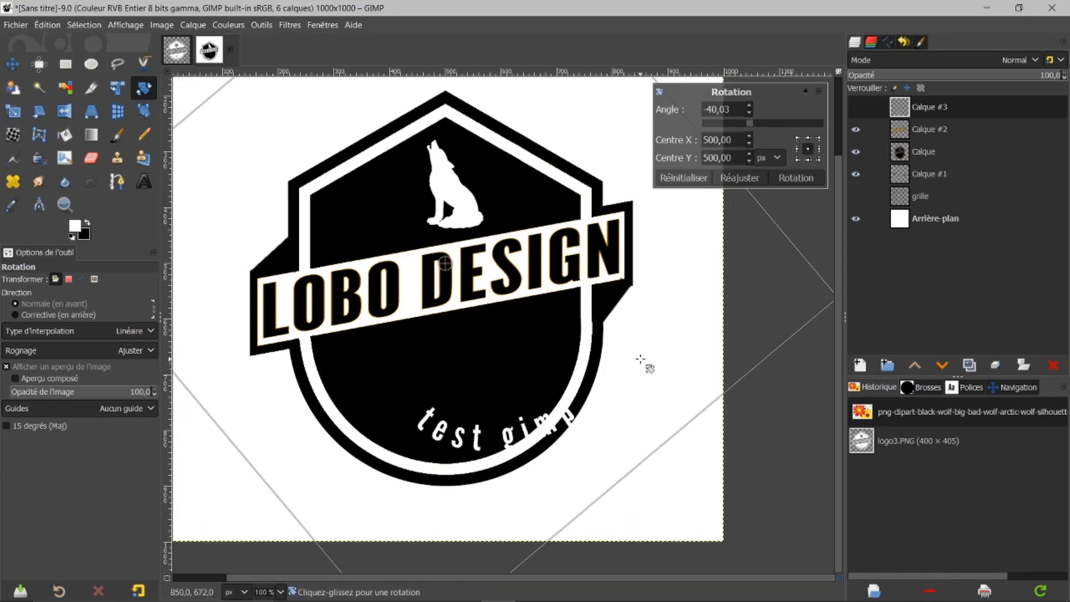
pyautogui.click(801, 180)
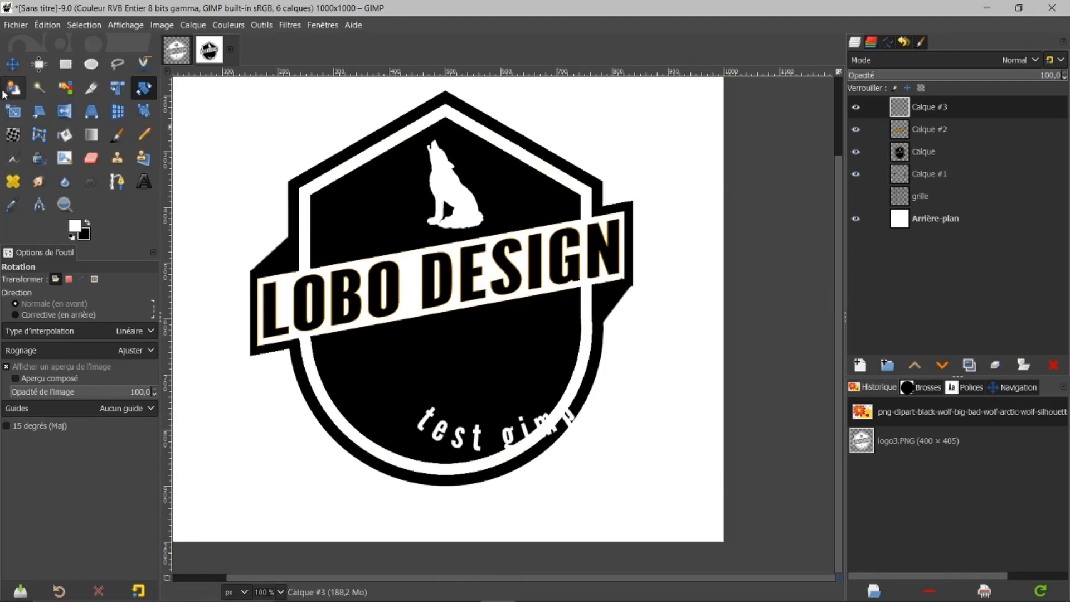
# - Centre the curved "test gimp" text inside the shield's rounded bottom, correcting its tilt with a 3.69-degree rotation
pyautogui.click(12, 64)
pyautogui.moveTo(492, 381); pyautogui.dragTo(446, 373)
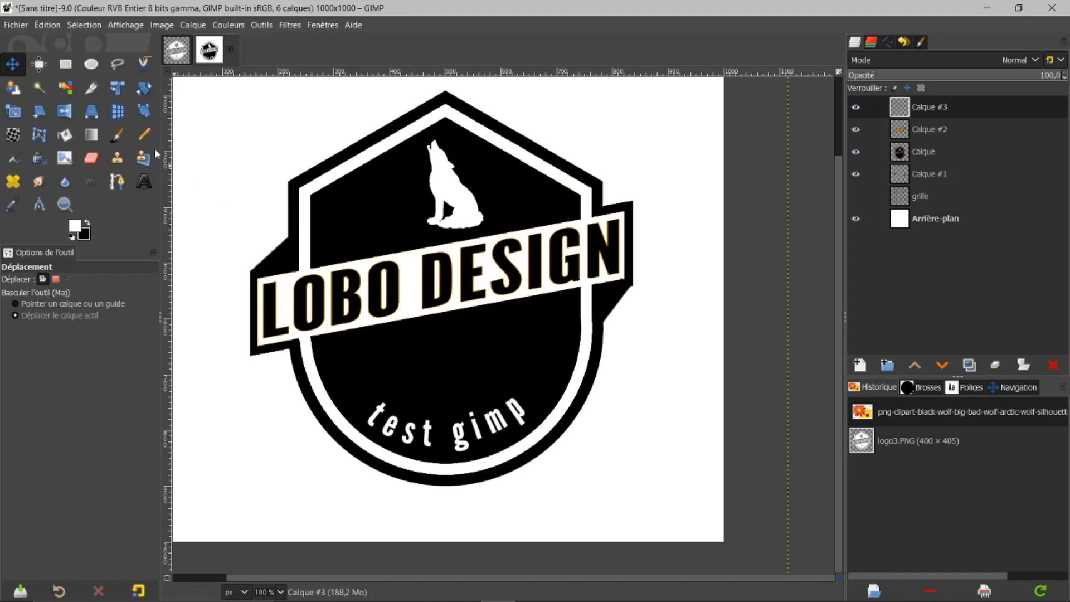
pyautogui.click(144, 89)
pyautogui.moveTo(592, 350); pyautogui.dragTo(594, 363)
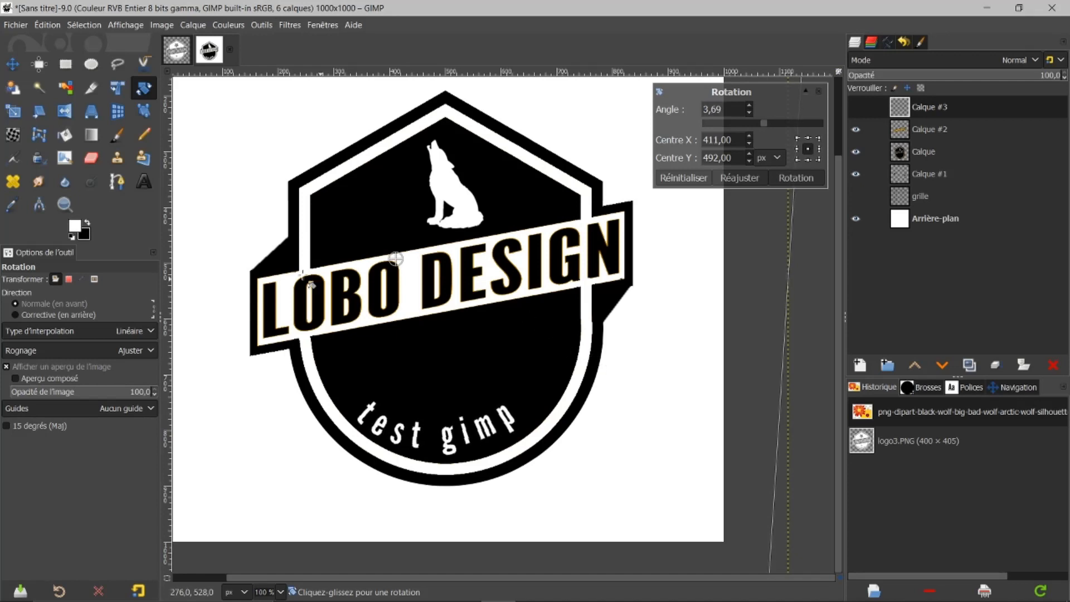
pyautogui.click(811, 180)
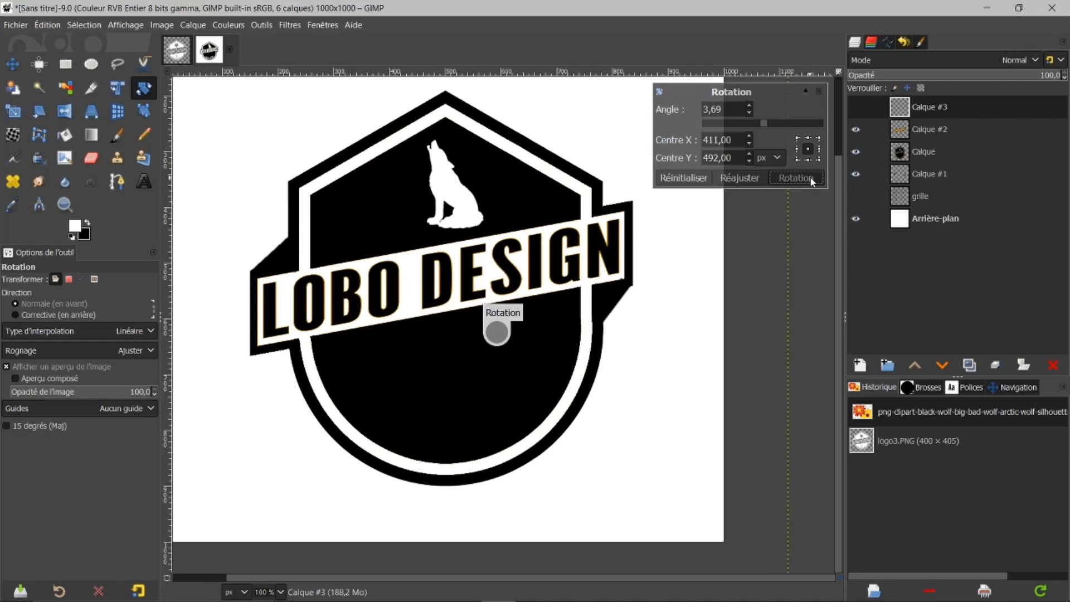
pyautogui.click(12, 64)
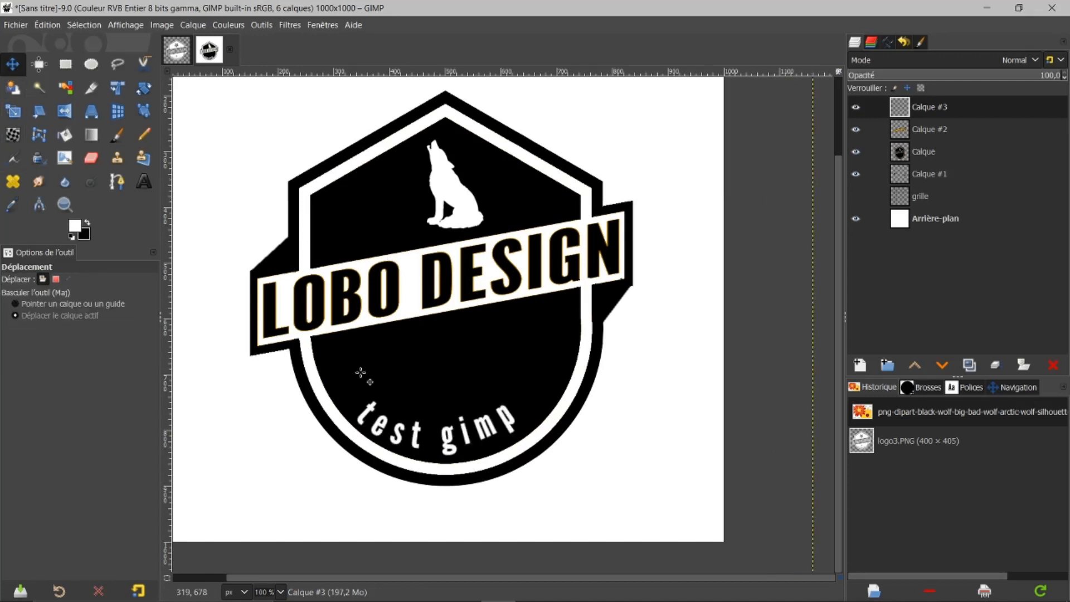
pyautogui.moveTo(426, 434); pyautogui.dragTo(435, 434)
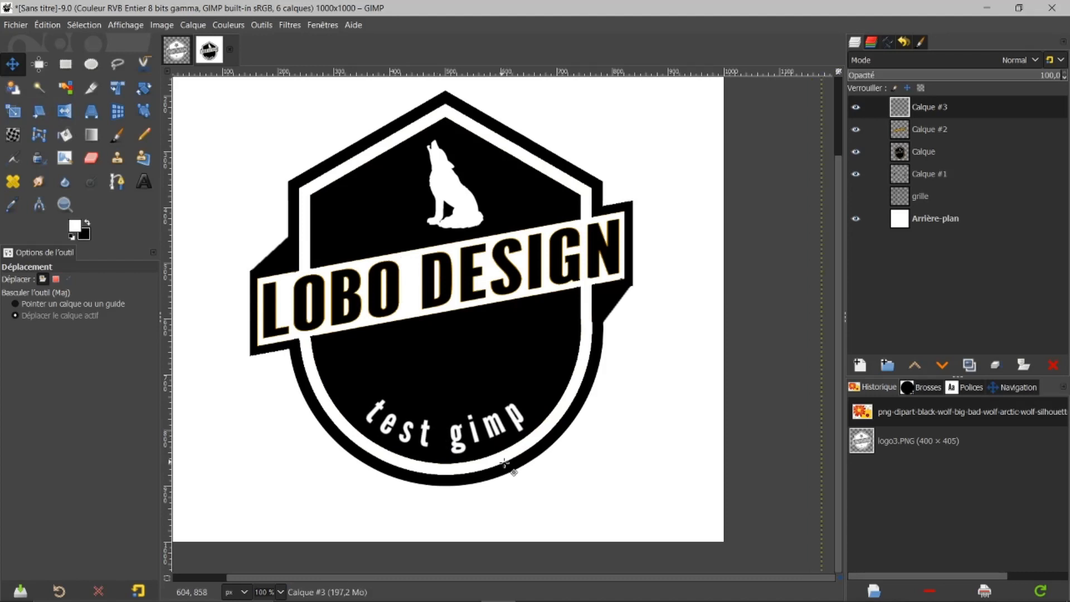
# - Cut the shape of the curved "test gimp" letters out of the black badge on the layer Calque, and clear the selection
pyautogui.rightClick(901, 109)
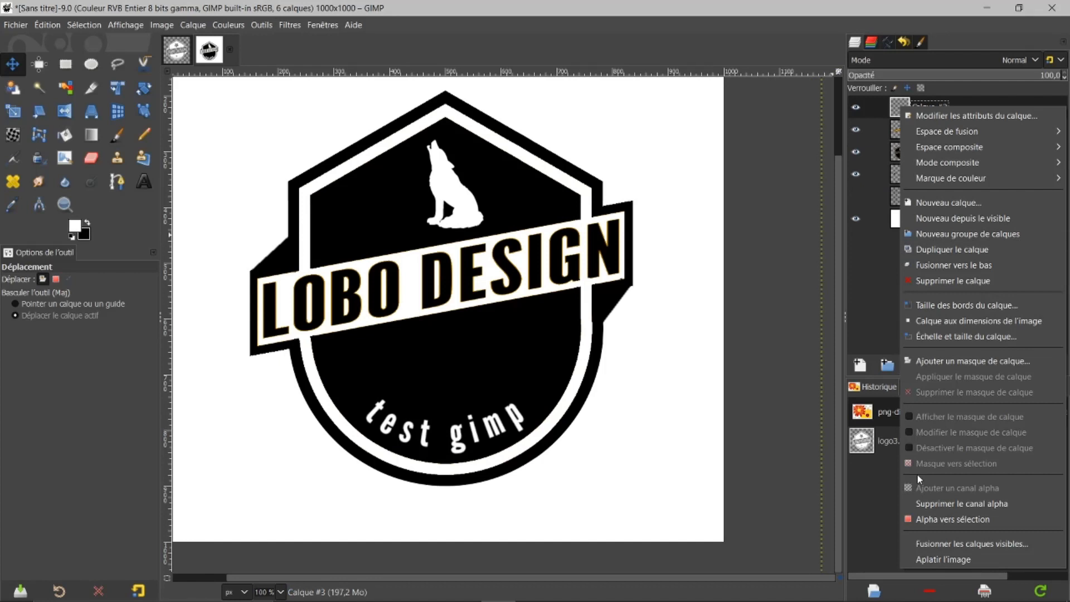
pyautogui.click(922, 520)
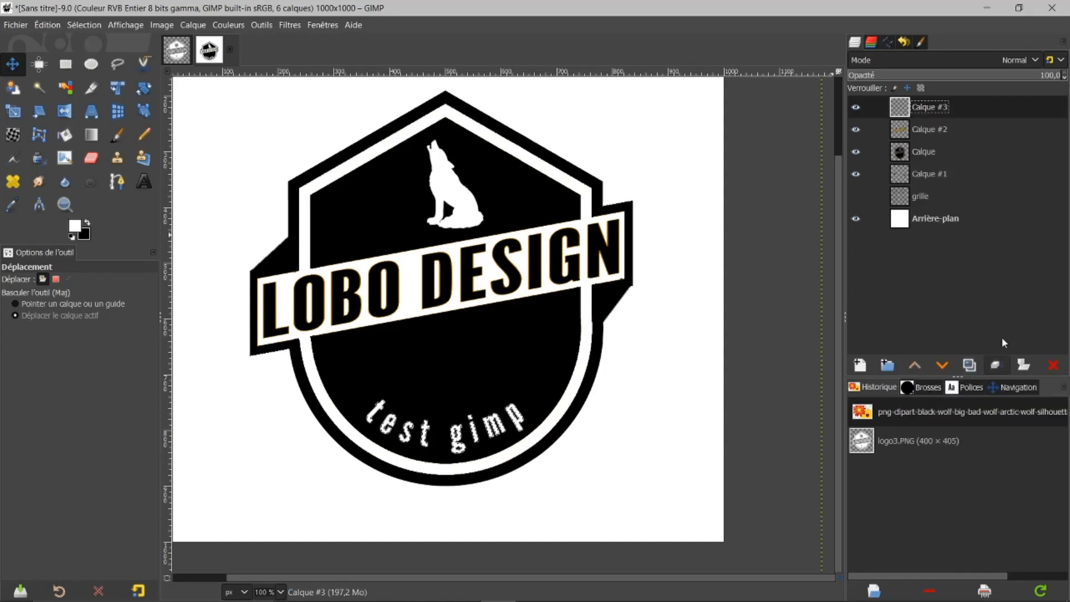
pyautogui.click(902, 156)
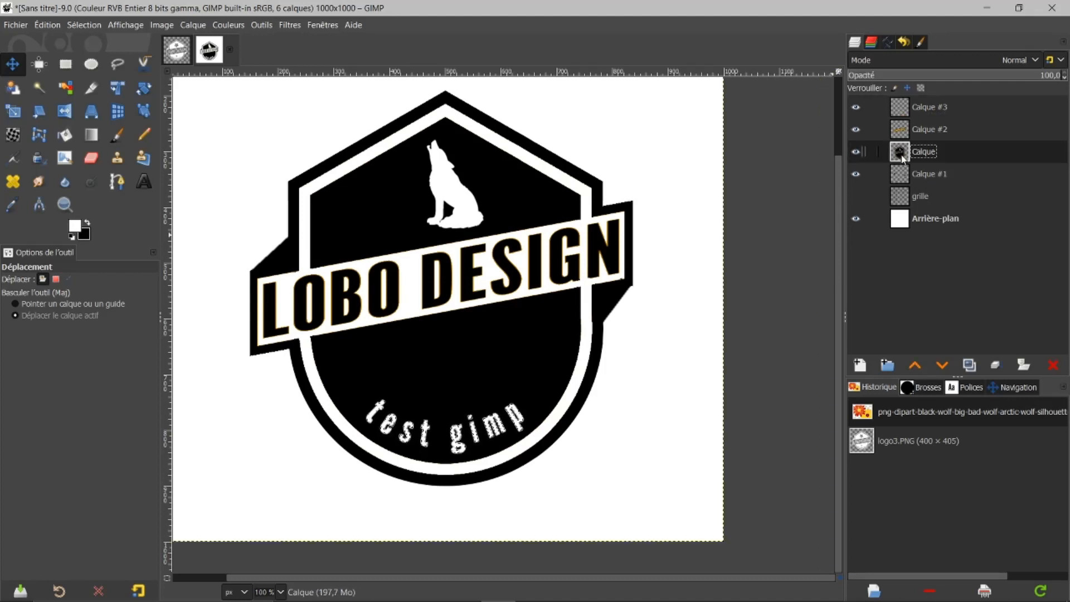
pyautogui.click(856, 107)
pyautogui.click(86, 25)
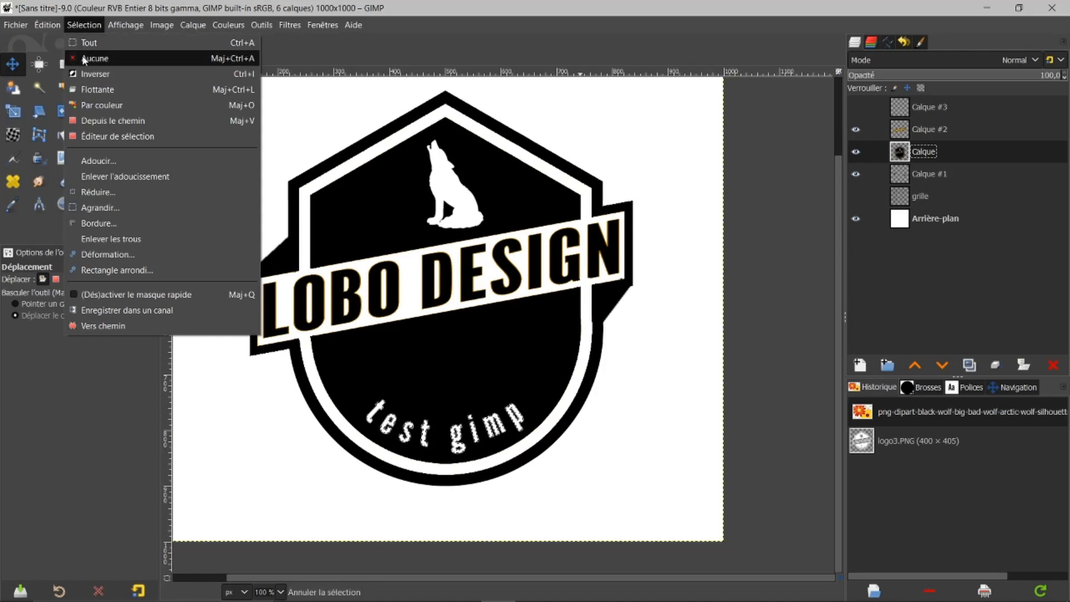
pyautogui.click(85, 59)
# - Hide the white Arrière-plan layer and delete the white text layer Calque #3
pyautogui.click(855, 218)
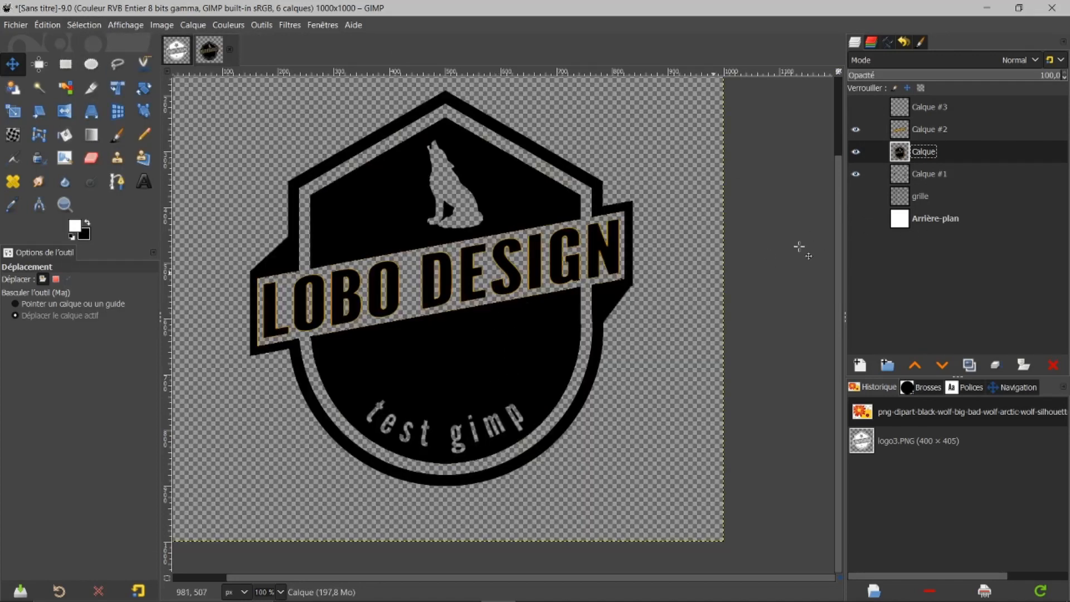
pyautogui.click(858, 108)
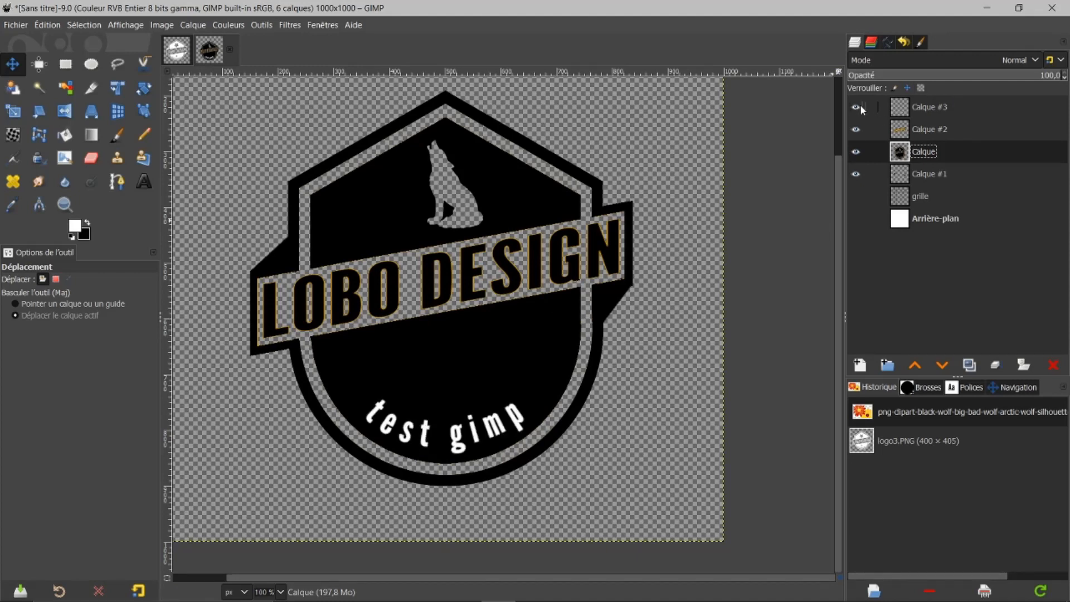
pyautogui.click(894, 107)
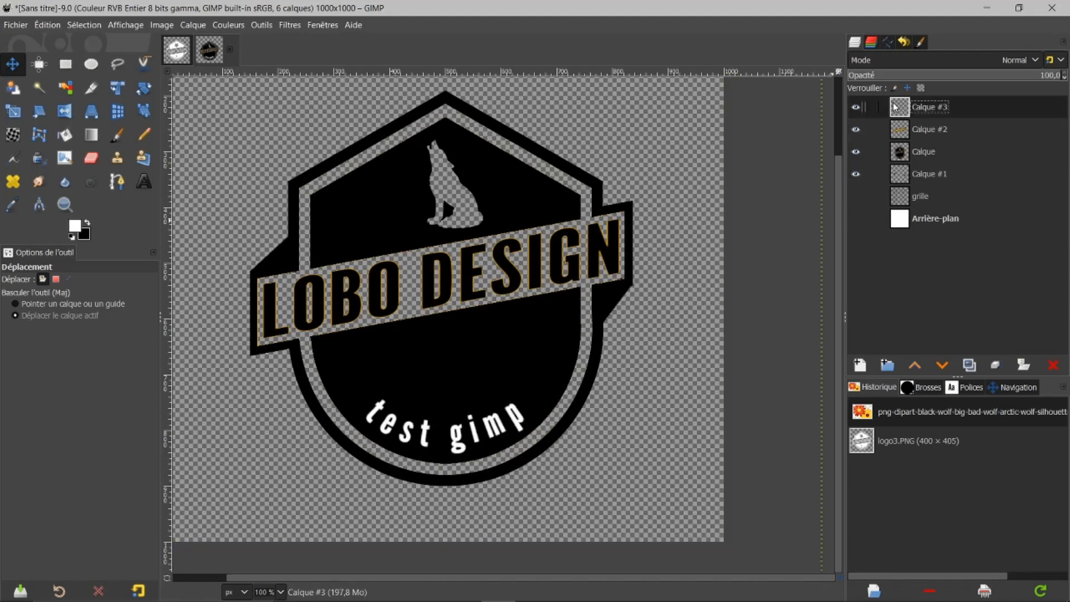
pyautogui.click(1053, 365)
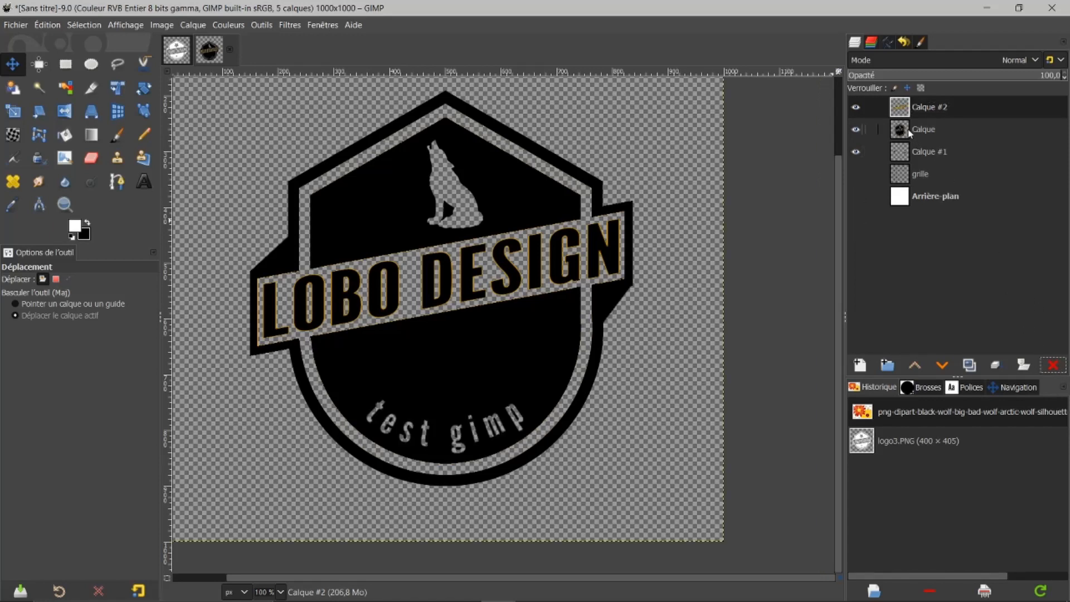
# - Check the contents of Calque #2 and Calque, and merge Calque #2 down into Calque
pyautogui.click(856, 130)
pyautogui.click(856, 129)
pyautogui.click(856, 130)
pyautogui.click(856, 129)
pyautogui.click(856, 107)
pyautogui.click(856, 107)
pyautogui.rightClick(903, 108)
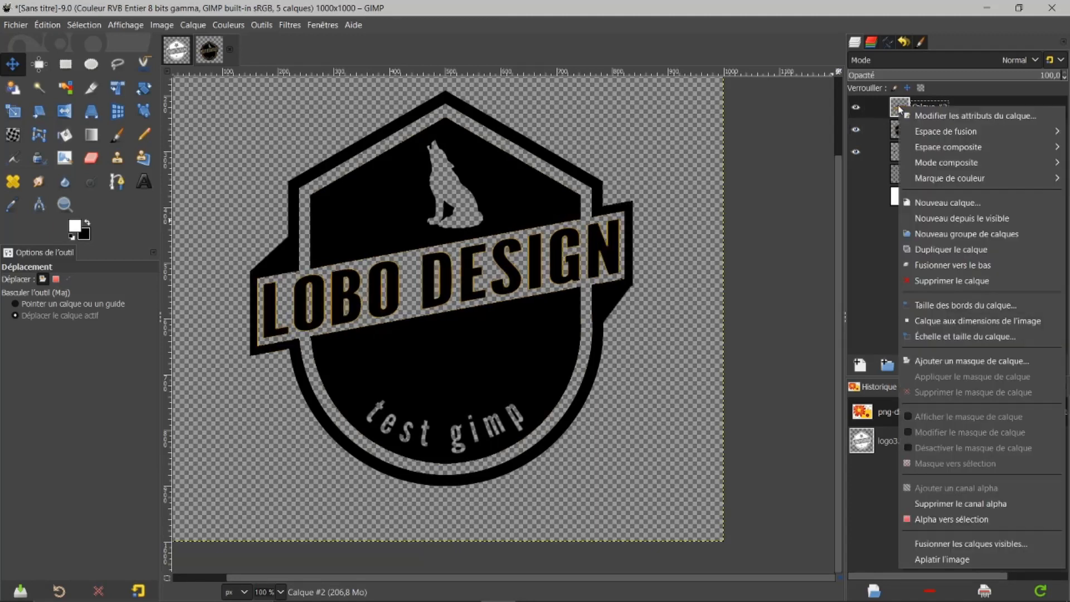
pyautogui.click(923, 266)
# - Merge the layer Calque down into Calque #1, leaving the whole logo on one layer
pyautogui.click(856, 131)
pyautogui.click(856, 131)
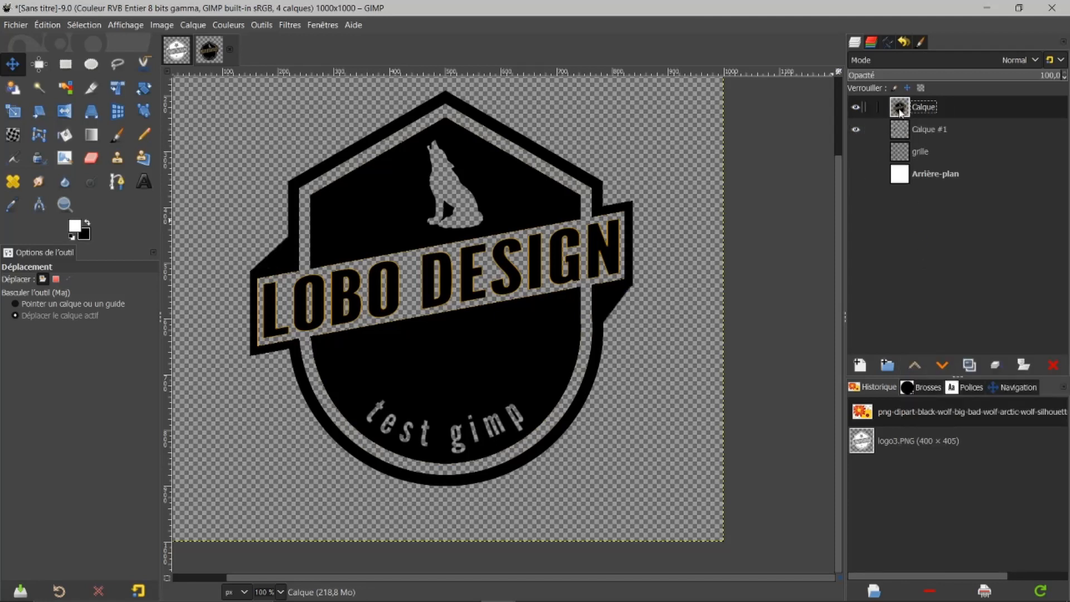
pyautogui.rightClick(901, 111)
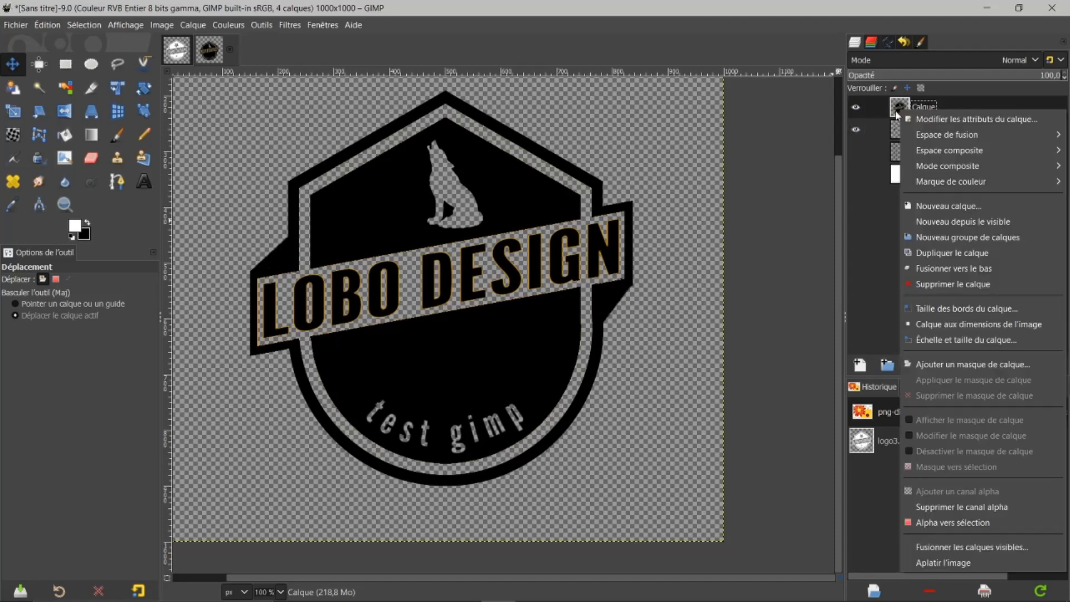
pyautogui.click(933, 270)
pyautogui.click(861, 110)
pyautogui.click(857, 110)
pyautogui.click(858, 131)
pyautogui.click(858, 130)
# - Delete the grille layer and show the Arrière-plan layer again
pyautogui.click(905, 129)
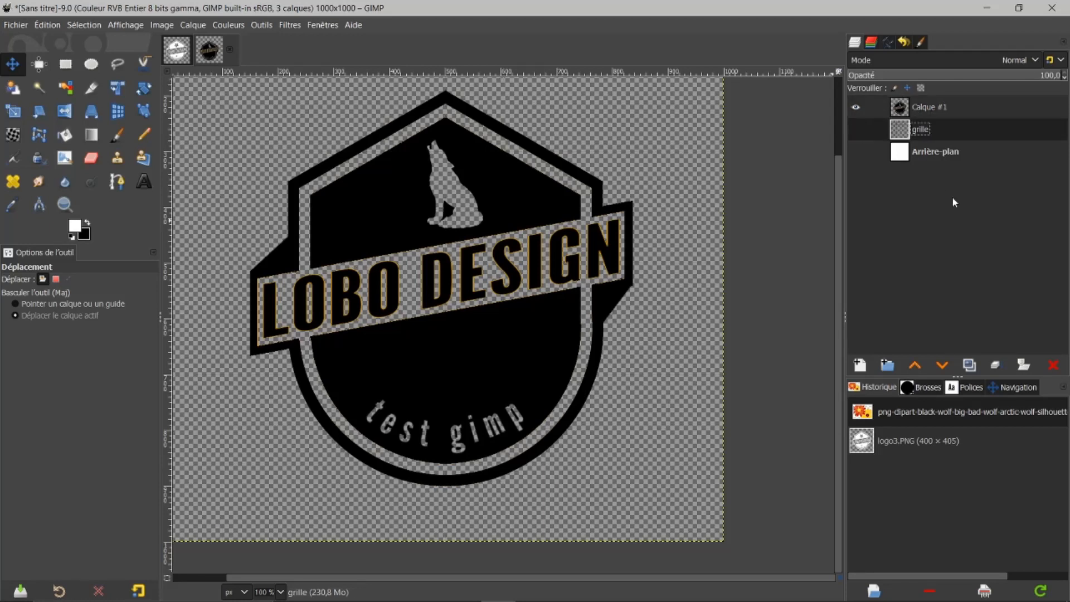
pyautogui.click(1053, 366)
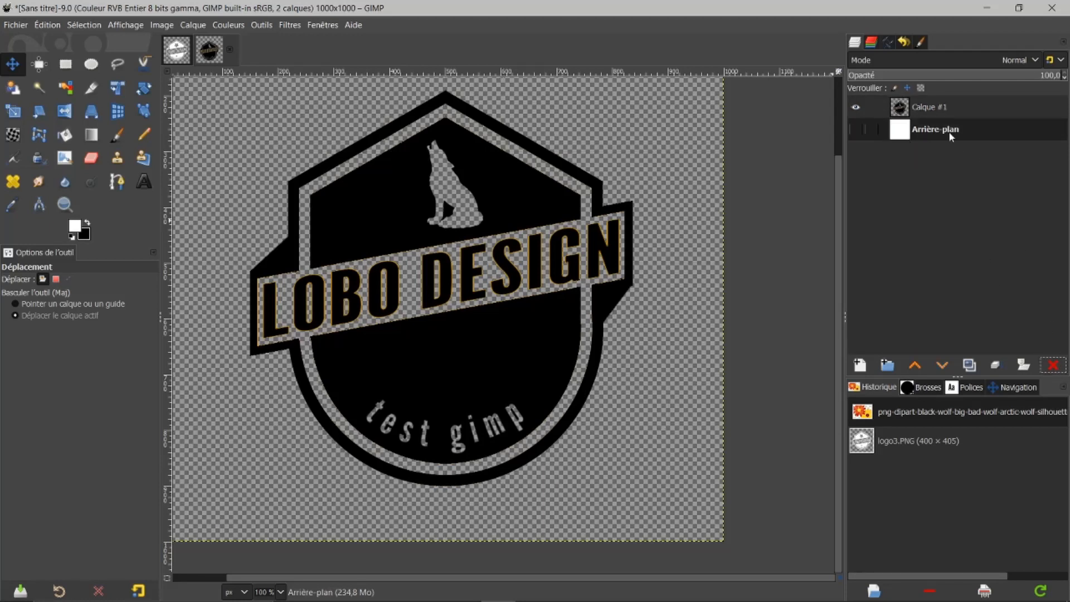
pyautogui.click(857, 130)
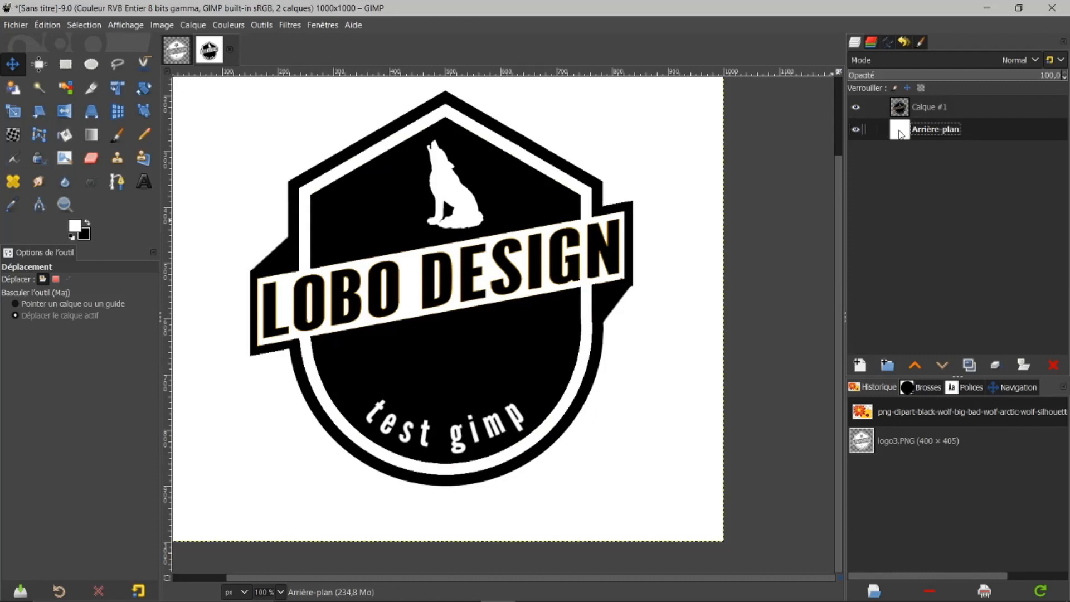
# - Draw a radial PP vers AP (RVB) gradient on the Arrière-plan layer from the image's centre to its lower-right corner
pyautogui.moveTo(837, 220); pyautogui.dragTo(835, 197)
pyautogui.scroll(-1, 582, 283)
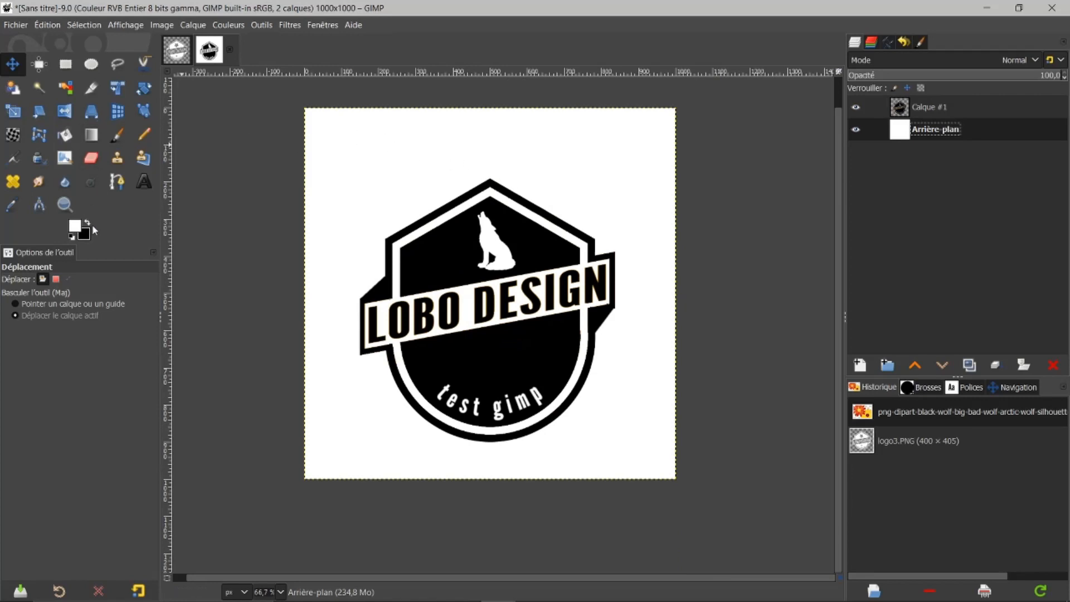
pyautogui.click(91, 134)
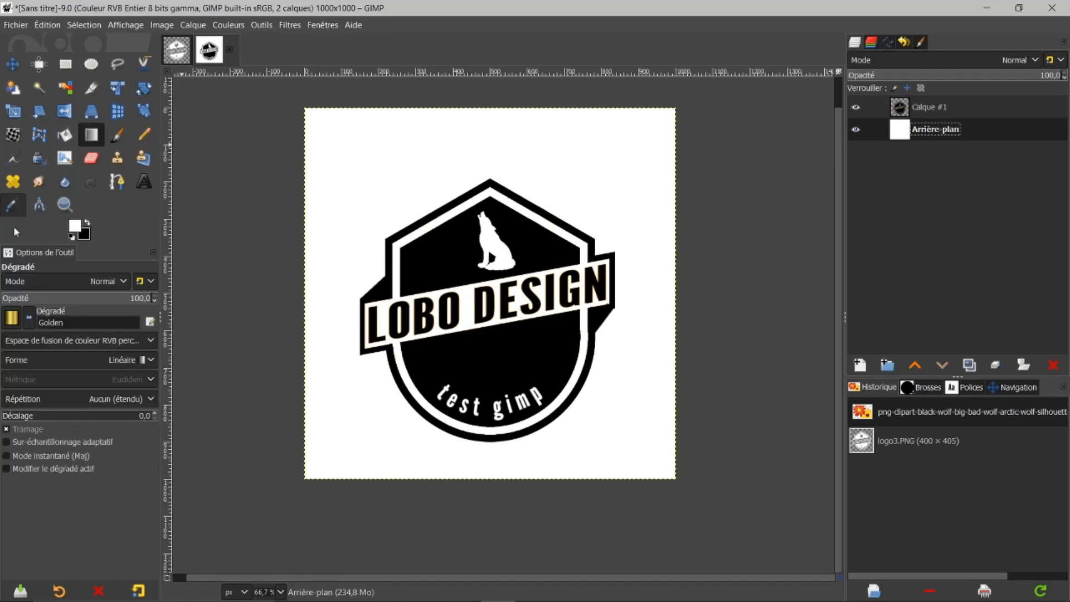
pyautogui.click(17, 322)
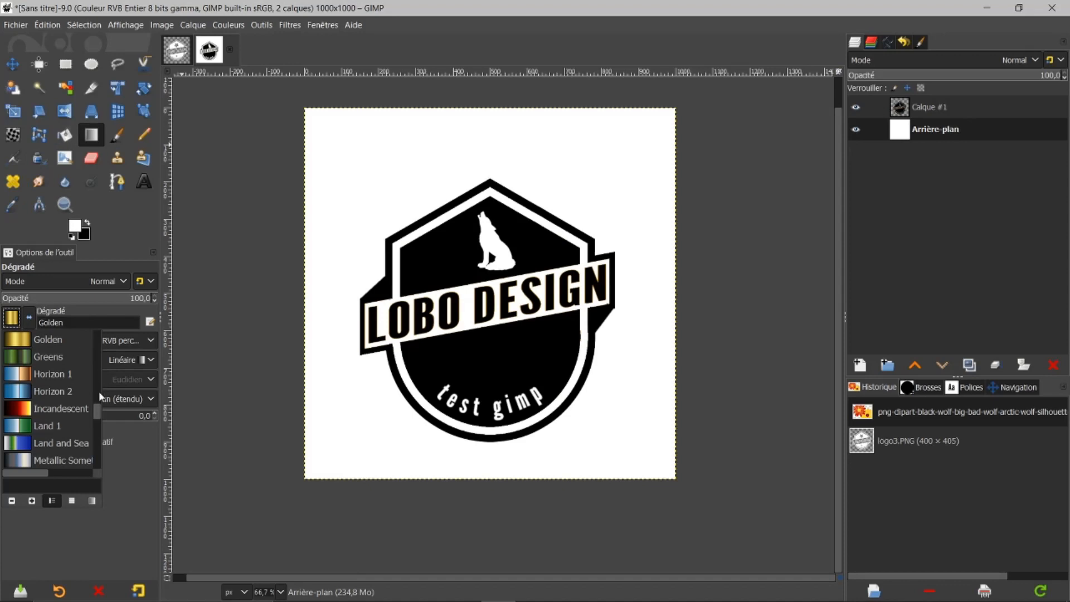
pyautogui.moveTo(97, 412); pyautogui.dragTo(89, 315)
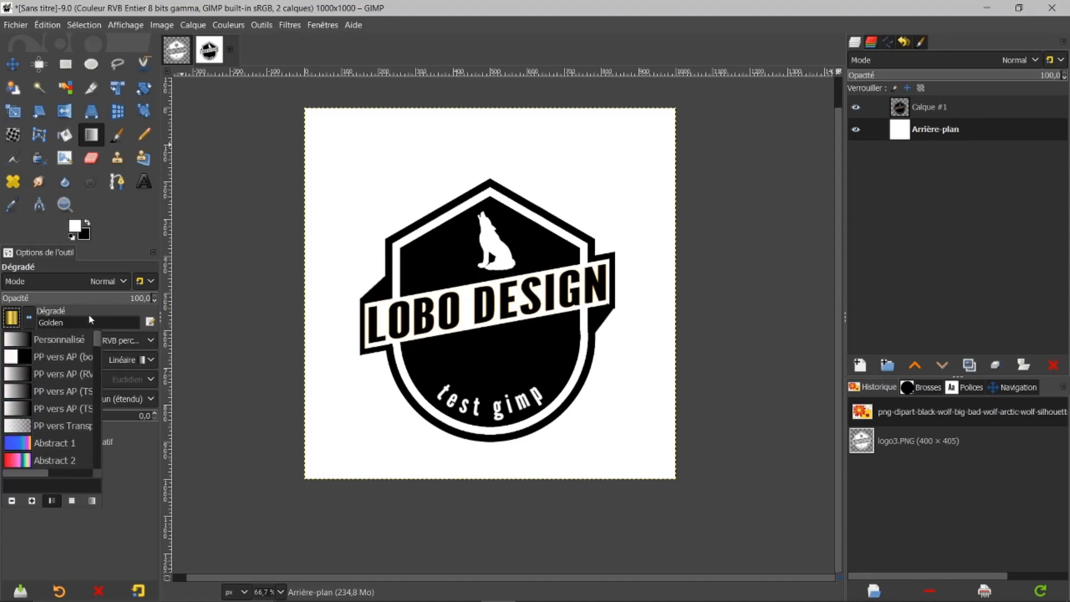
pyautogui.click(17, 374)
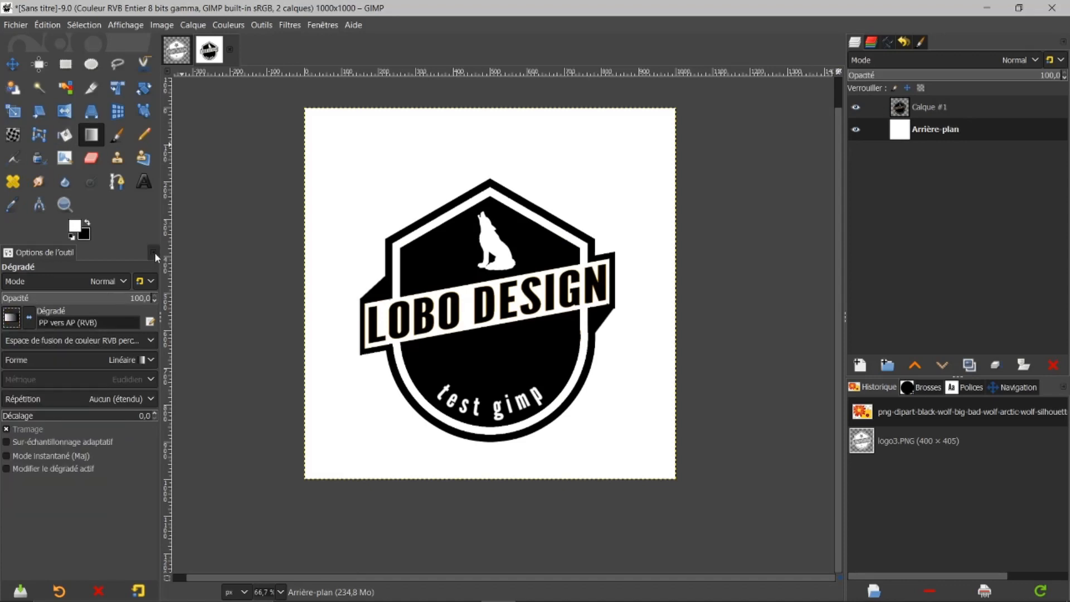
pyautogui.click(152, 365)
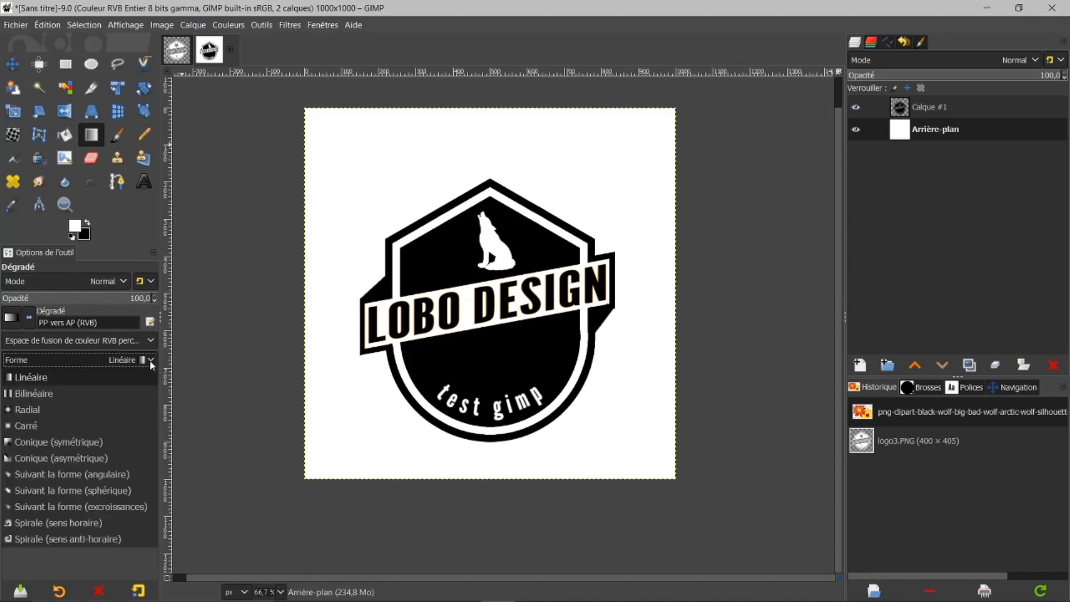
pyautogui.click(34, 408)
pyautogui.moveTo(492, 303); pyautogui.dragTo(675, 478)
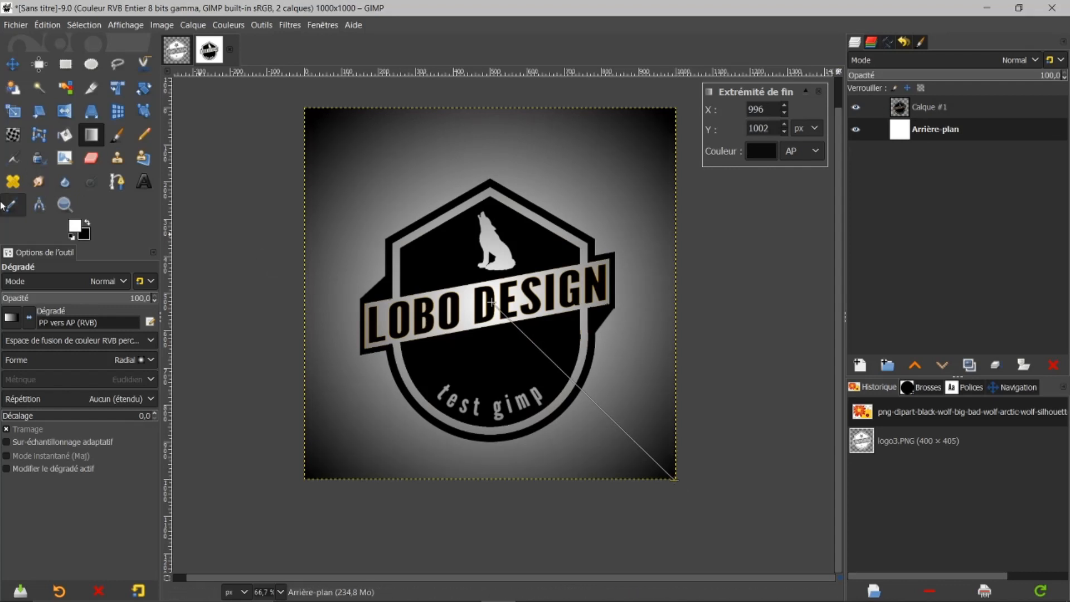
# - Compare the background gradient reversed and unreversed, and apply it with the light centre and black corners
pyautogui.click(29, 317)
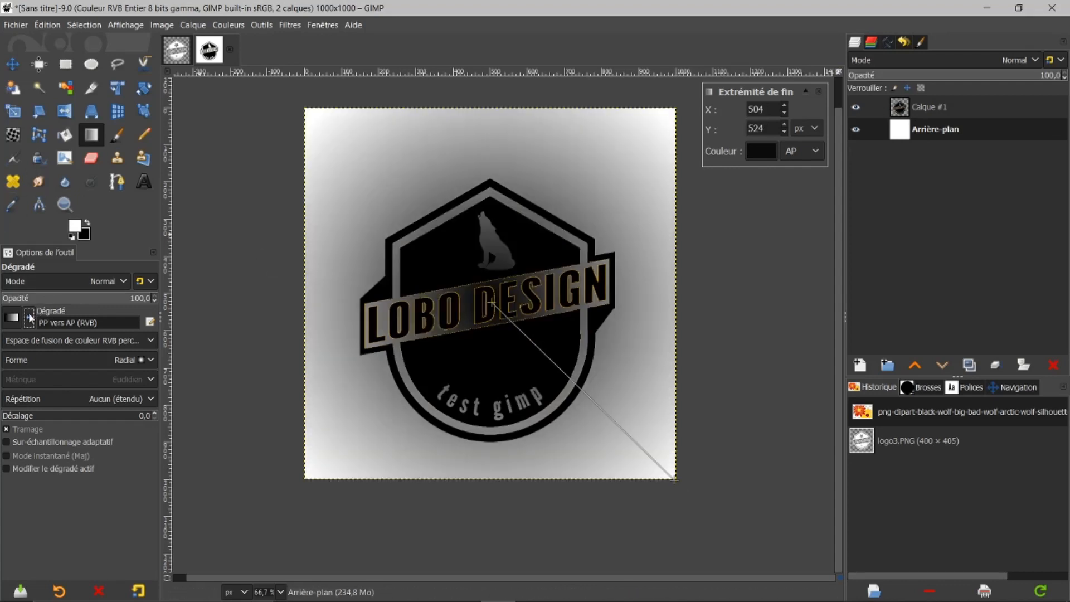
pyautogui.click(29, 318)
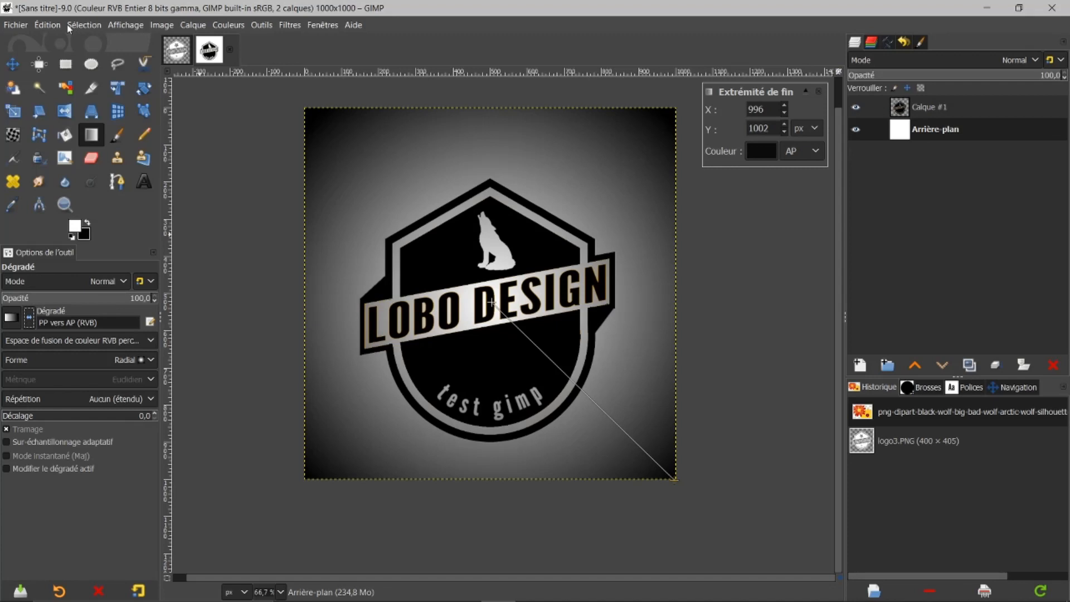
pyautogui.hotkey('ctrl', 'z')
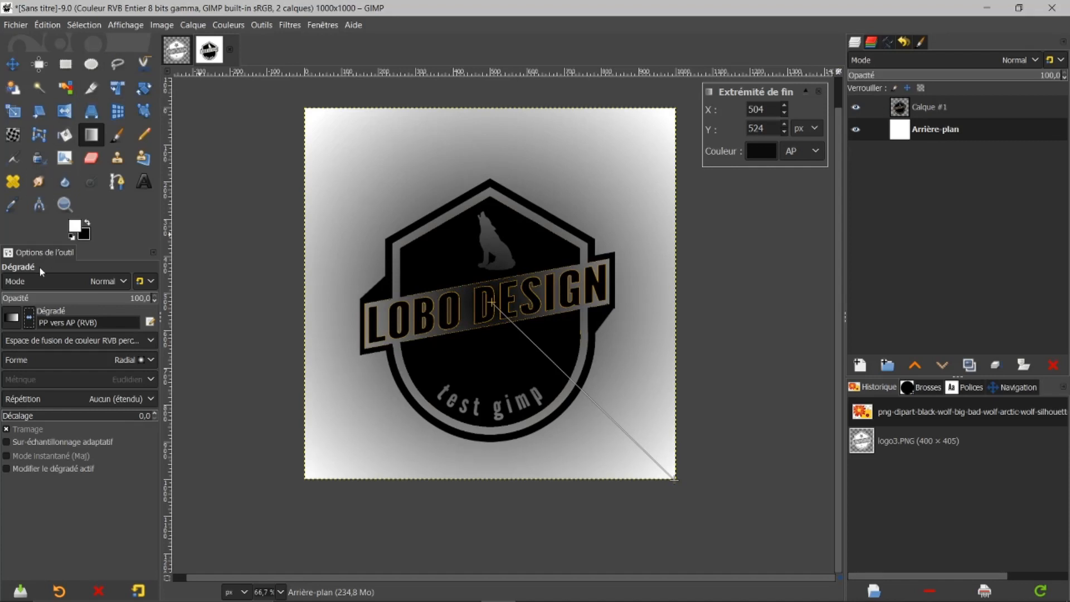
pyautogui.click(29, 322)
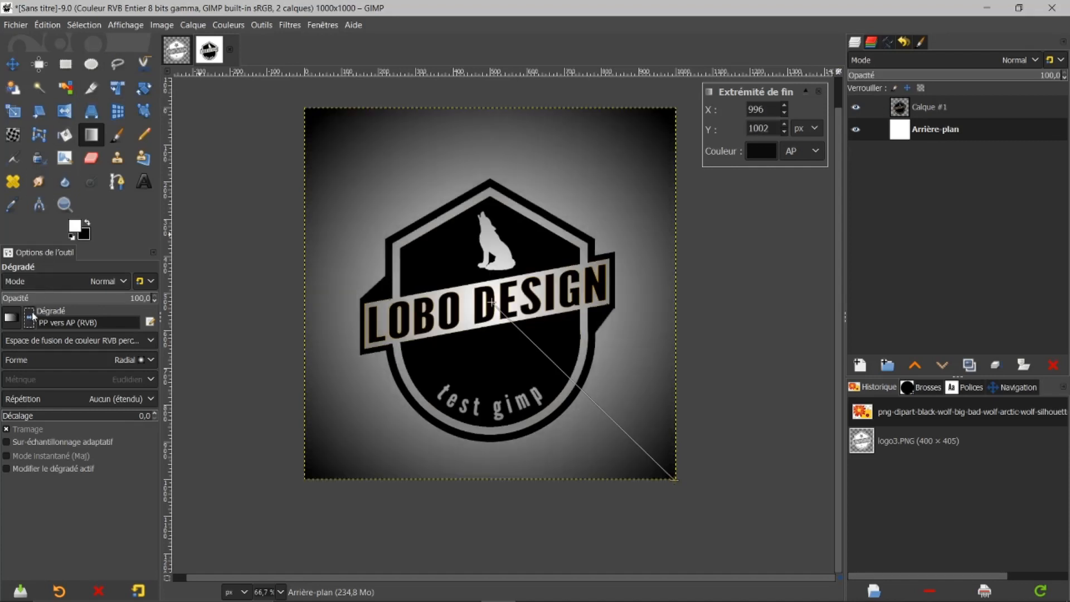
pyautogui.hotkey('ctrl', 'z')
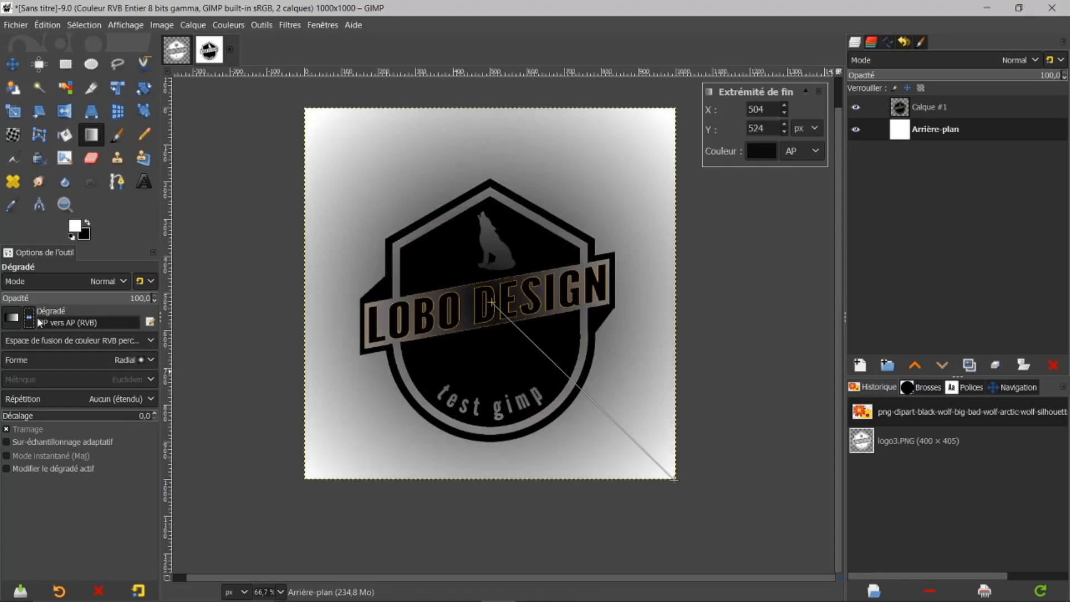
pyautogui.click(29, 317)
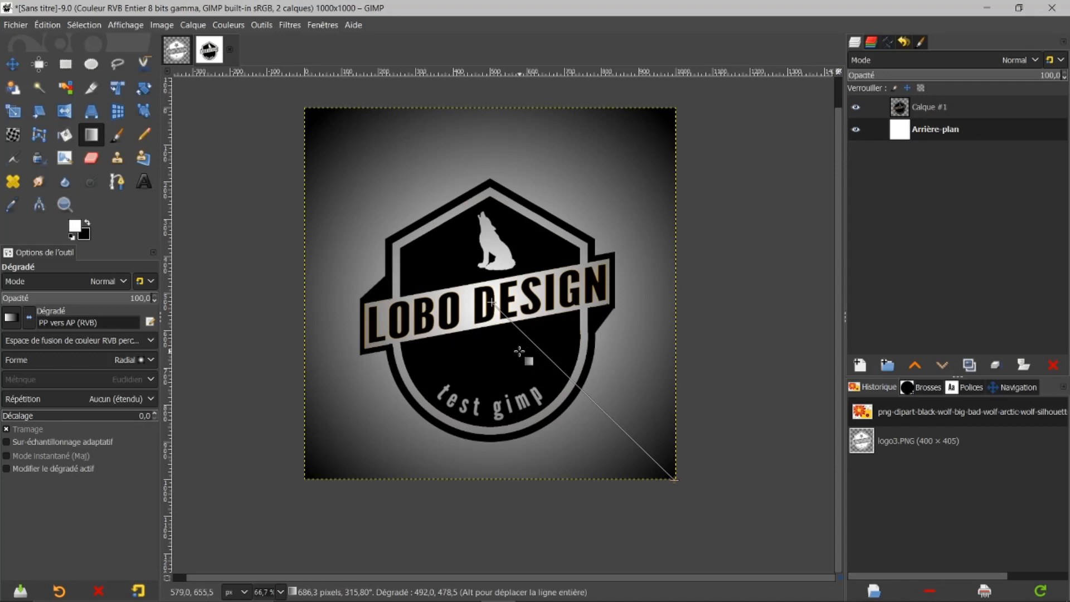
pyautogui.click(13, 65)
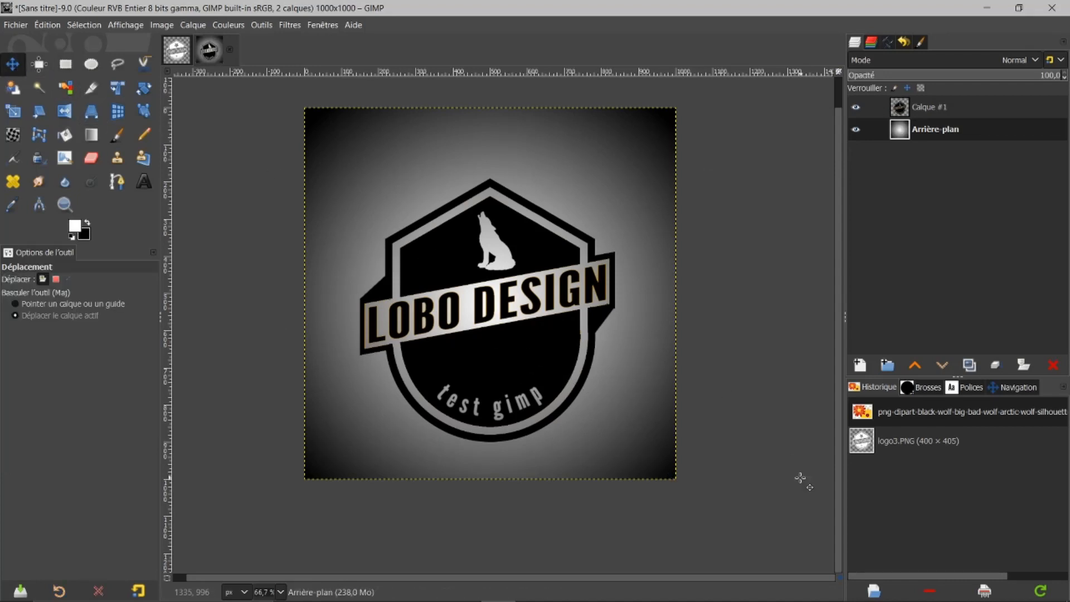